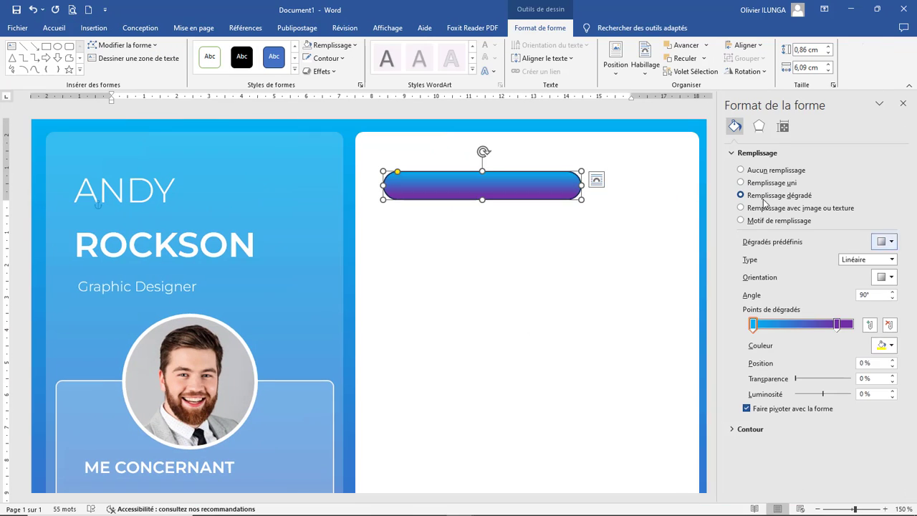
left_click(741, 183)
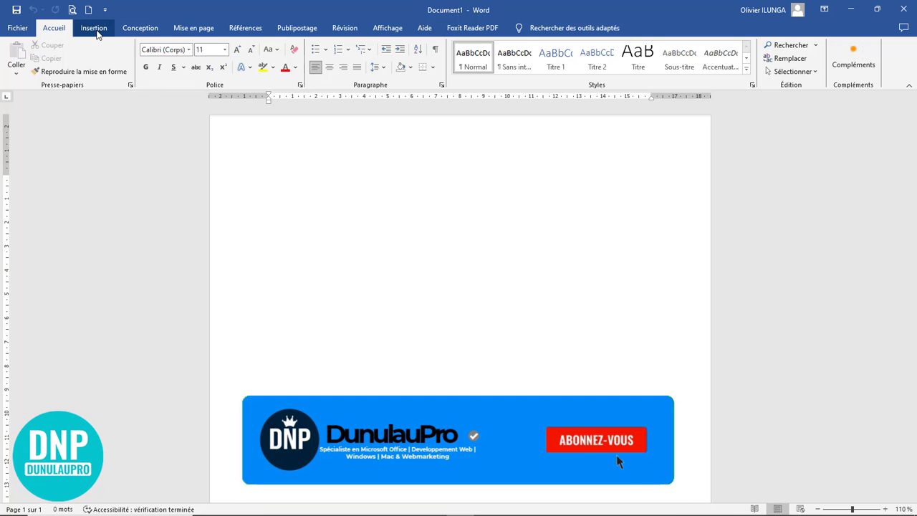
Draw a rectangle about 14.55 cm high and 20.39 cm wide over the upper part of the page.
left_click(96, 30)
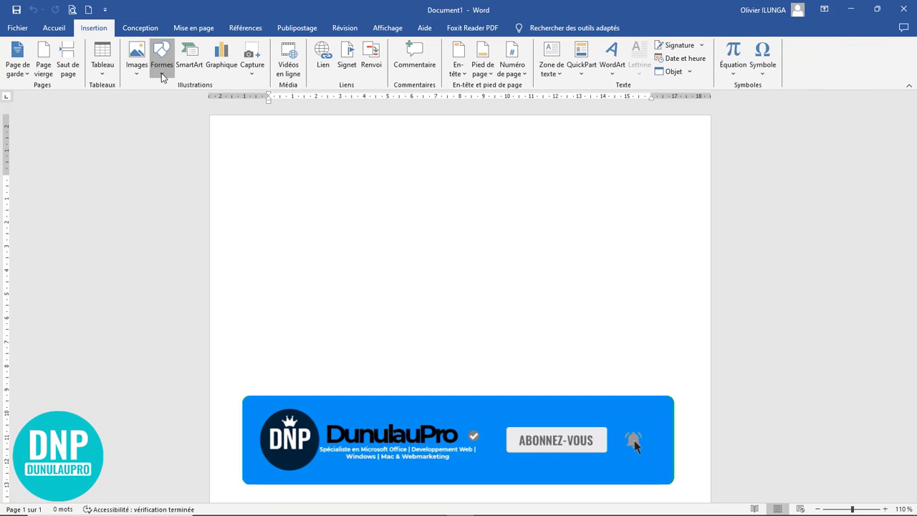
left_click(162, 75)
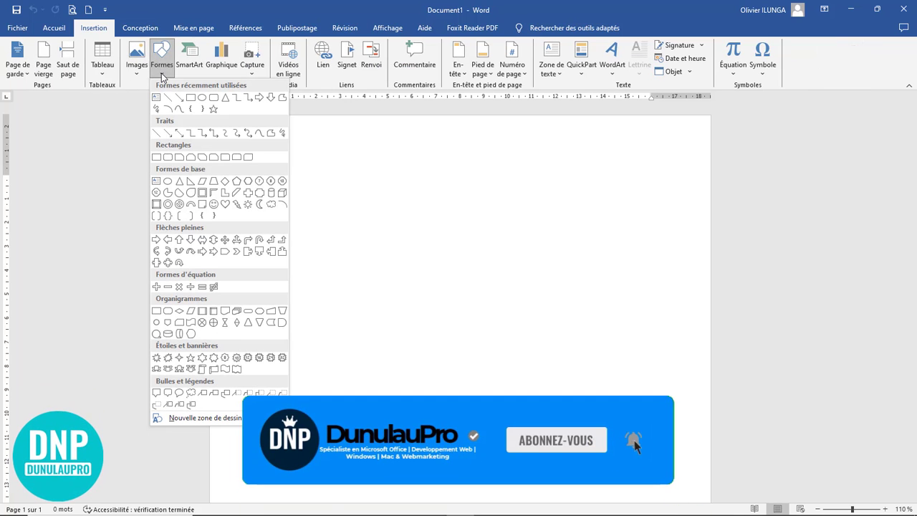
left_click(191, 101)
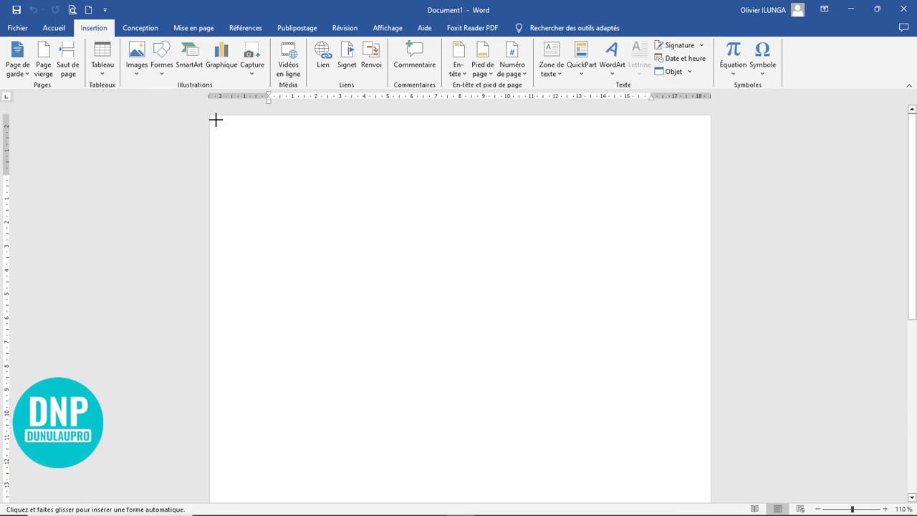
left_click_drag(216, 119, 702, 466)
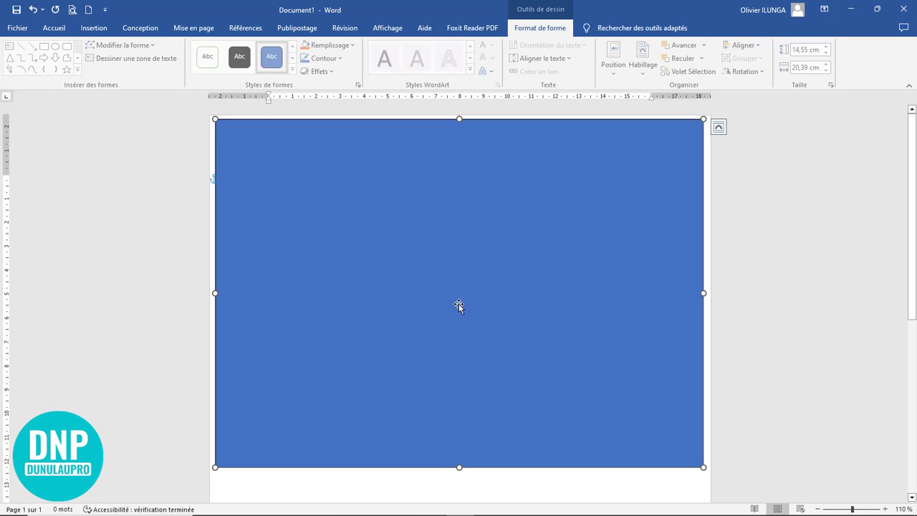
Stretch the rectangle over the full page, to about 29.52 cm high and 21.11 cm wide.
scroll(460, 306, "down", 3)
scroll(460, 303, "down", 5)
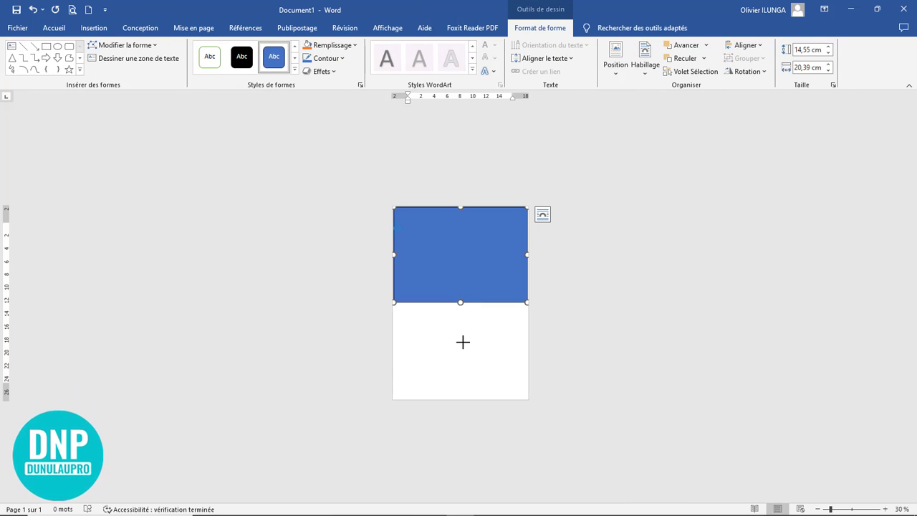
left_click_drag(460, 301, 470, 395)
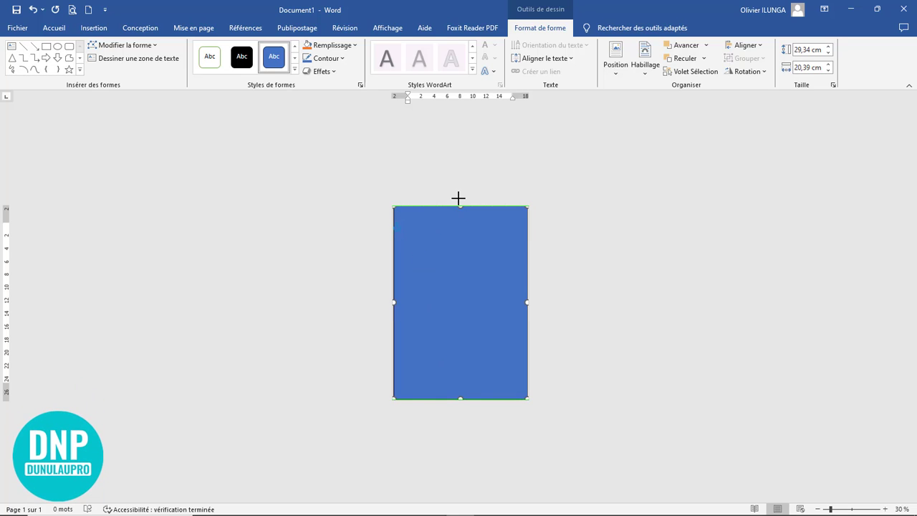
left_click_drag(458, 197, 459, 202)
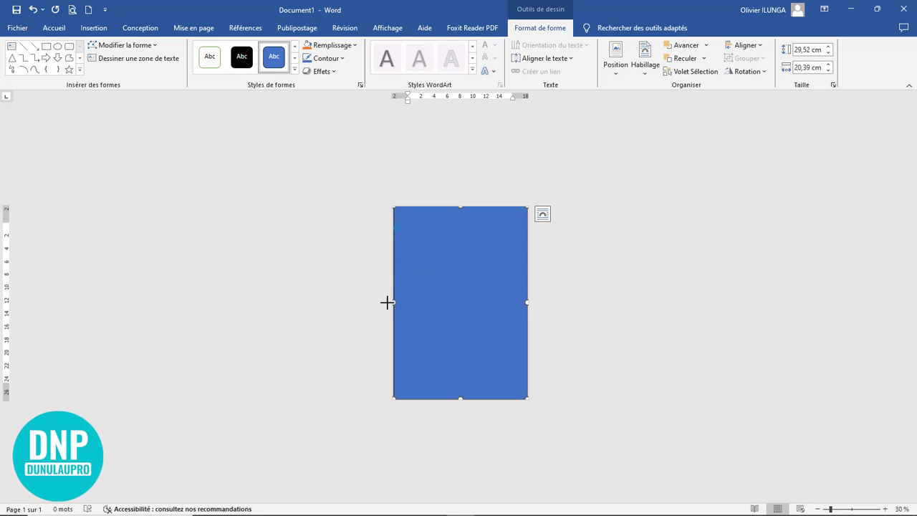
left_click_drag(528, 302, 534, 302)
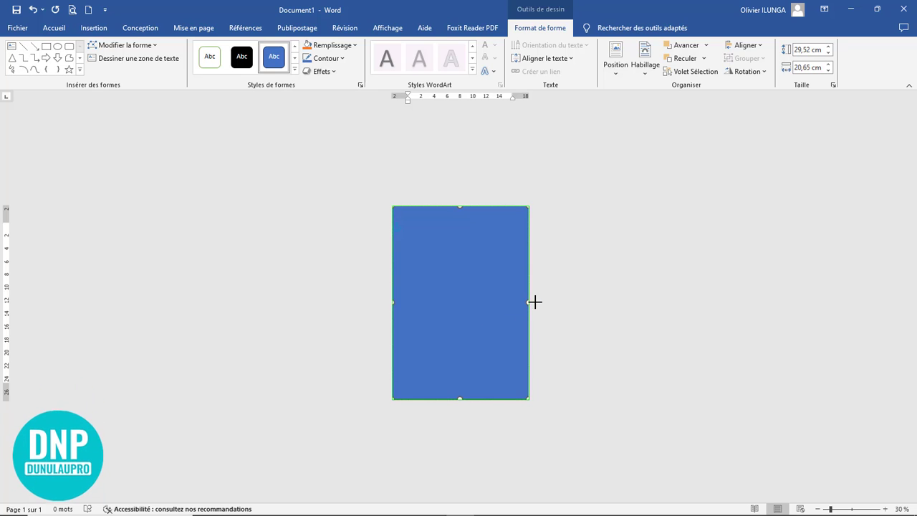
scroll(556, 262, "up", 8)
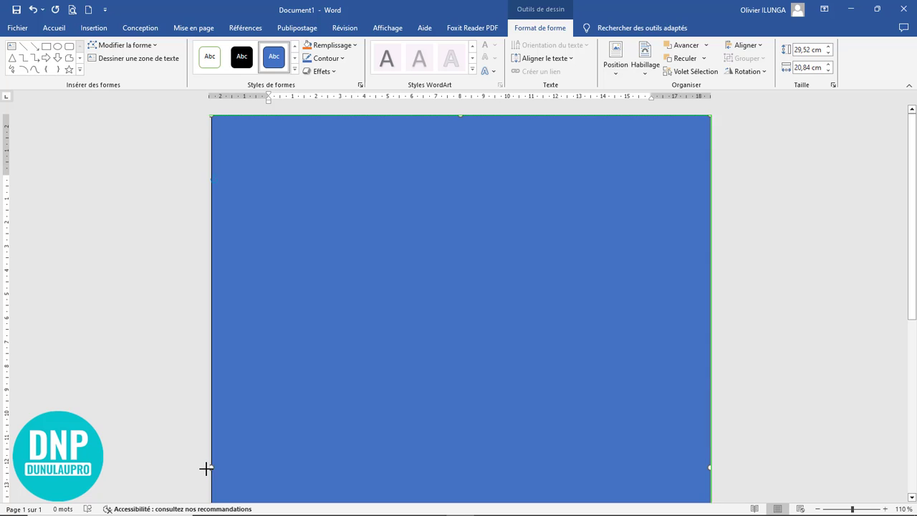
left_click_drag(206, 467, 204, 468)
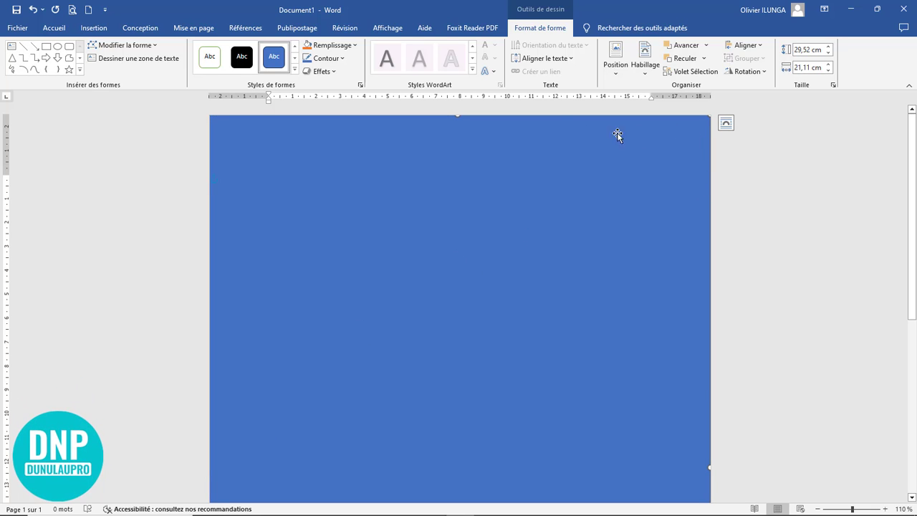
Remove the outline of the page-sized rectangle.
left_click(335, 63)
left_click(350, 206)
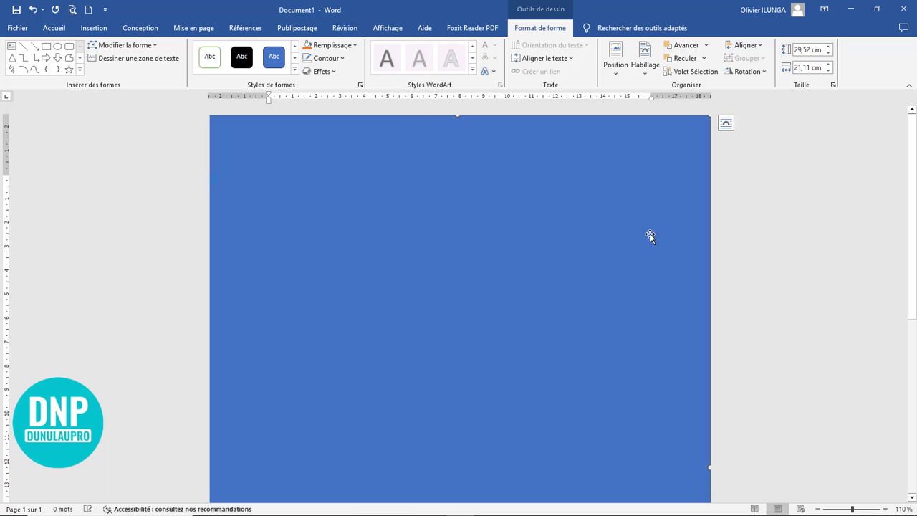
left_click(810, 242)
Enlarge the rectangle to about 29.63 cm high and 21.35 cm wide to close the gaps at the page edges.
left_click(708, 254)
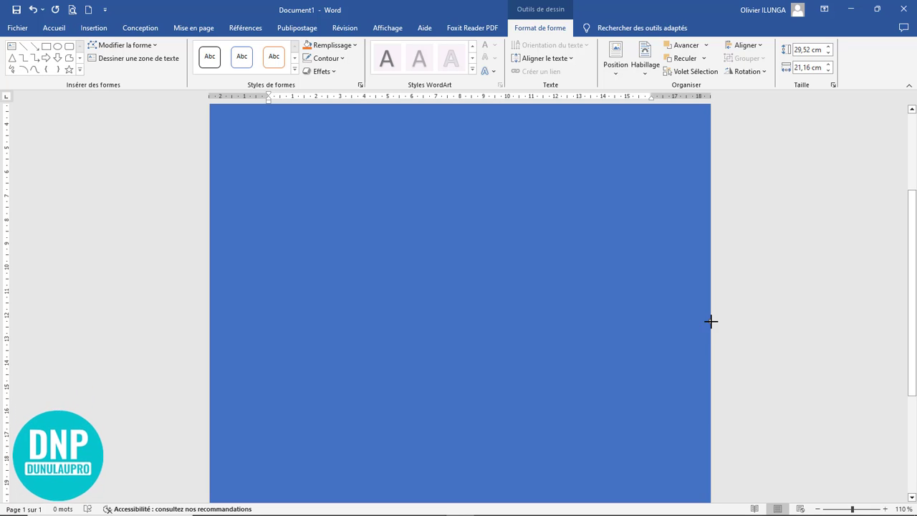
scroll(745, 294, "down", 6, "ctrl")
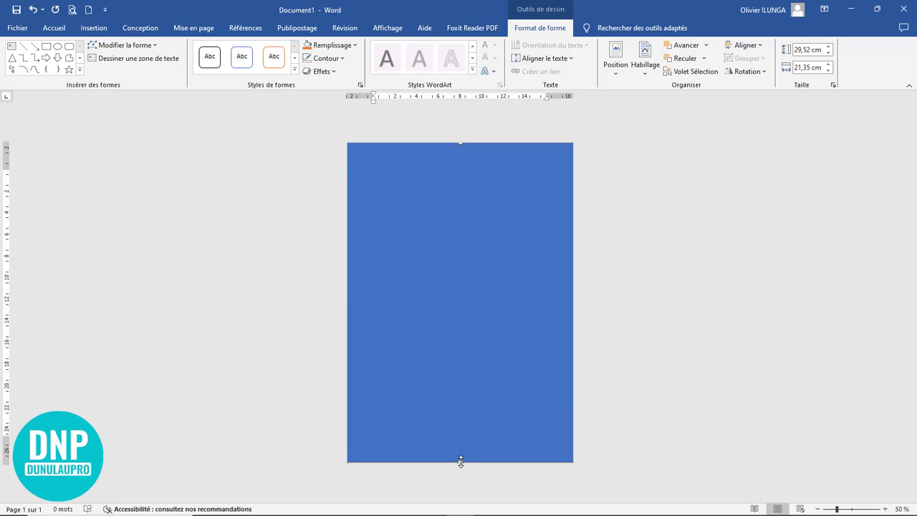
left_click_drag(460, 461, 460, 463)
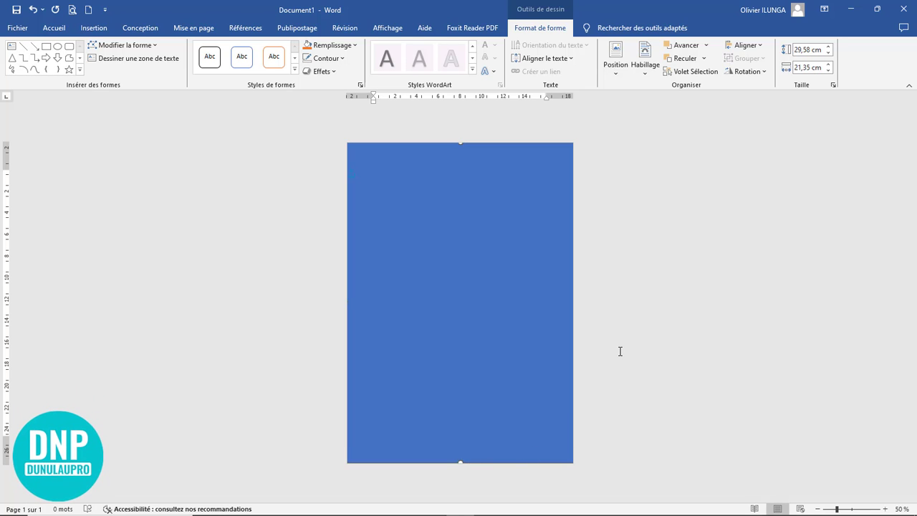
left_click(623, 300)
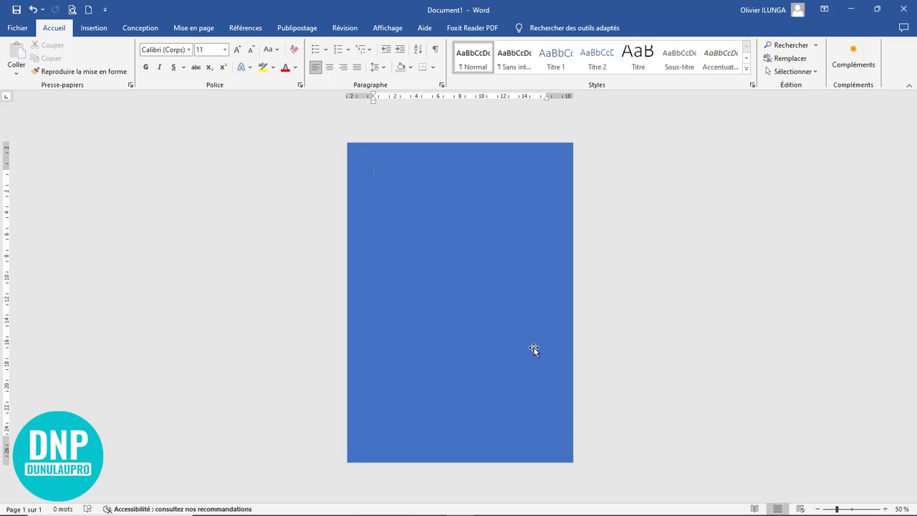
left_click(473, 439)
left_click_drag(462, 476, 463, 477)
scroll(440, 239, "up", 5)
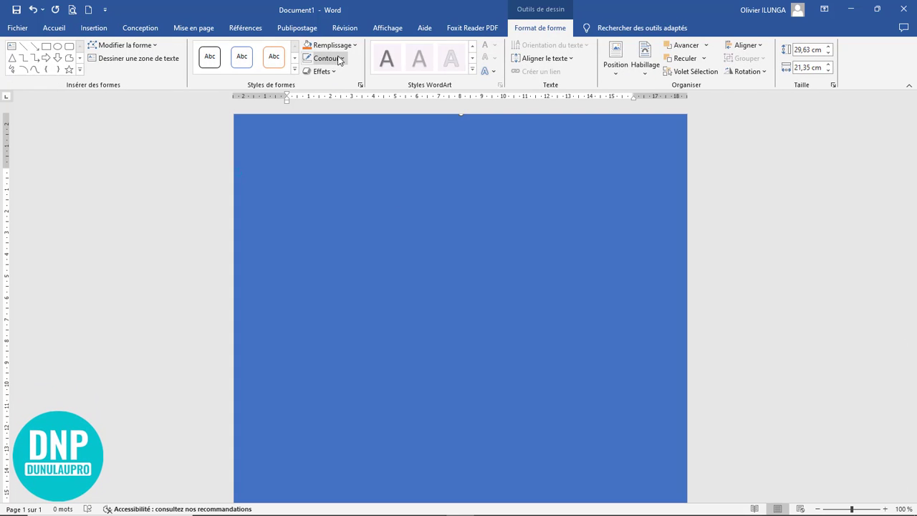
Fill the rectangle with the dark gradient variation "Linéaire vers la gauche".
left_click(350, 45)
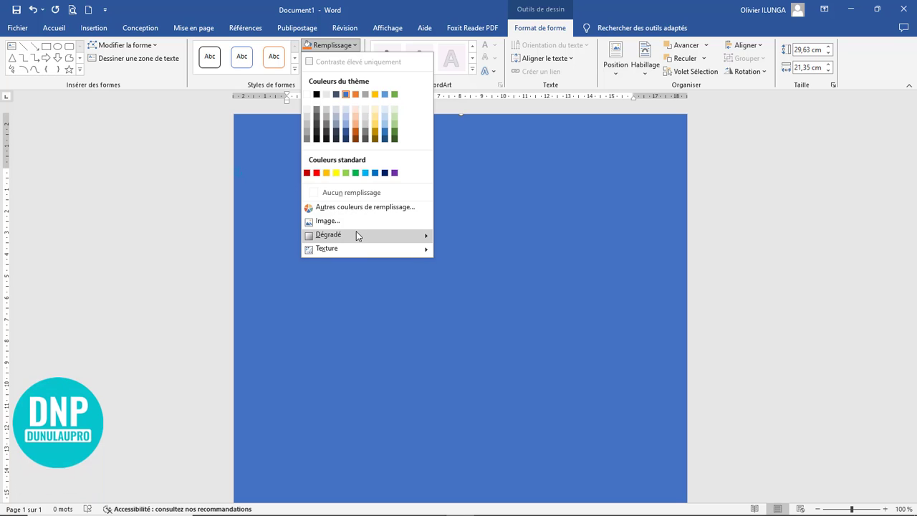
mouse_move(359, 231)
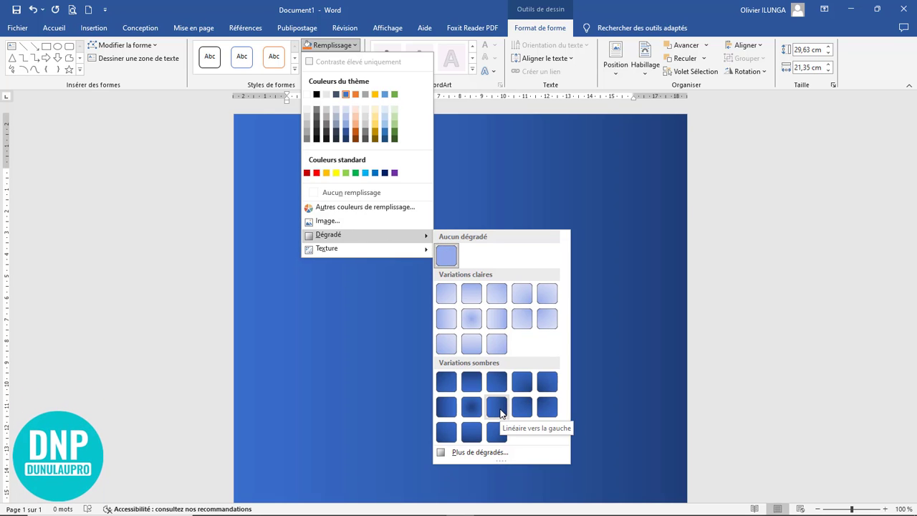
left_click(499, 408)
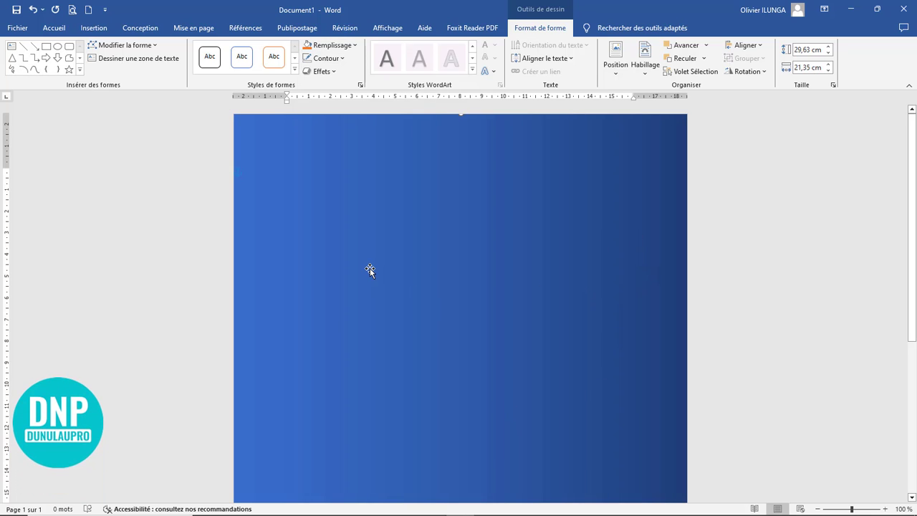
Show the rectangle's gradient fill settings and delete the middle gradient stop.
left_click(361, 86)
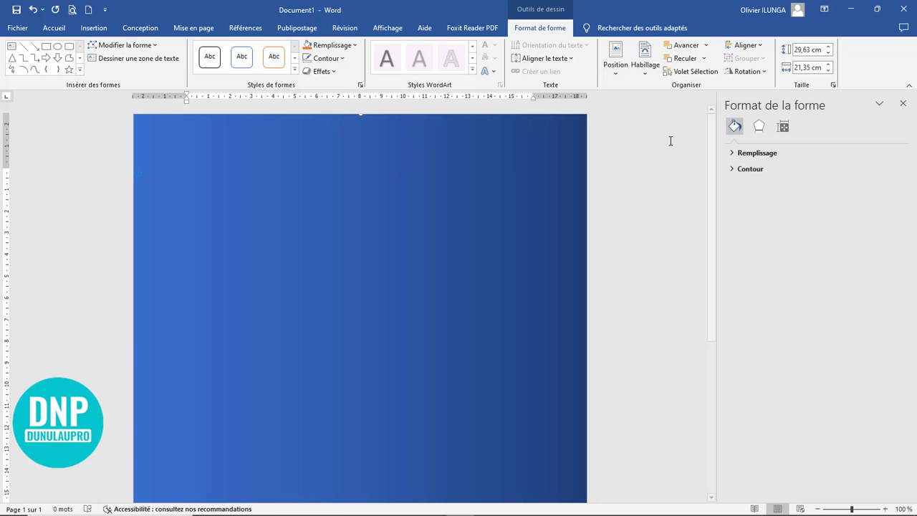
left_click(758, 157)
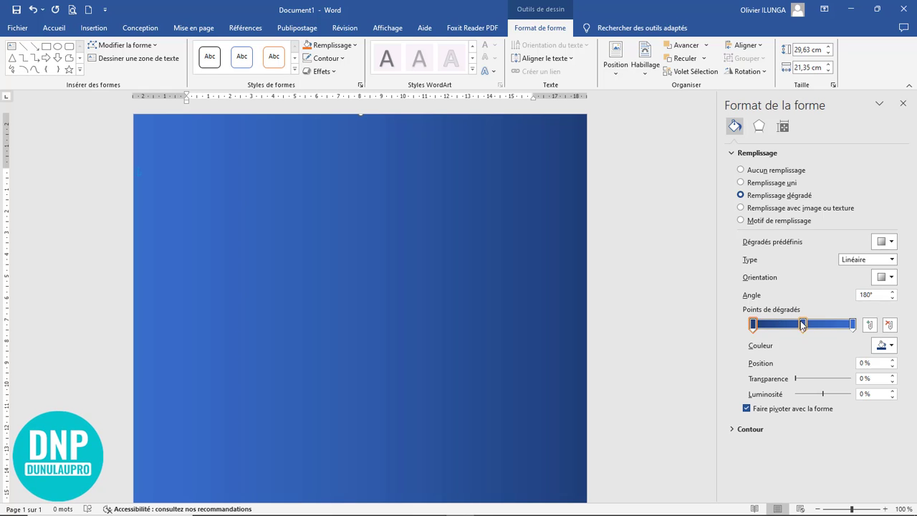
left_click(889, 324)
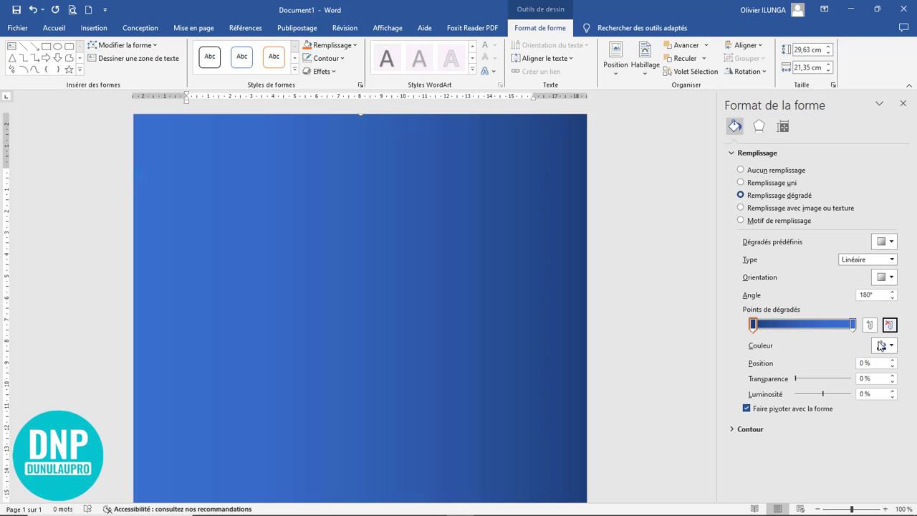
Colour the gradient's first stop standard light blue and its last stop standard purple.
left_click(891, 346)
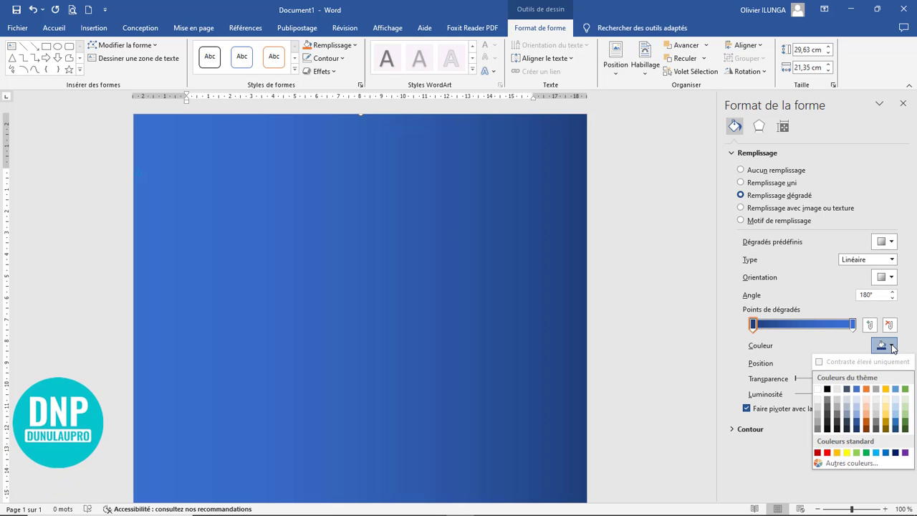
left_click(874, 454)
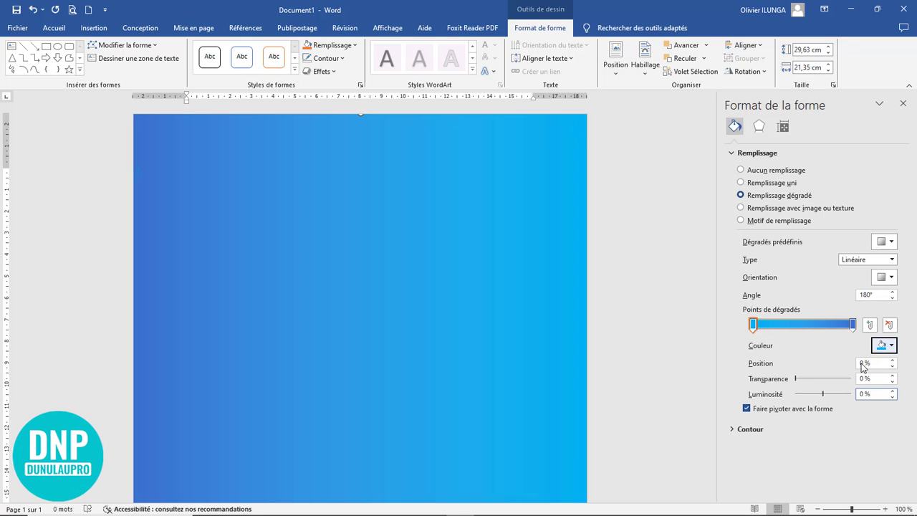
left_click(851, 324)
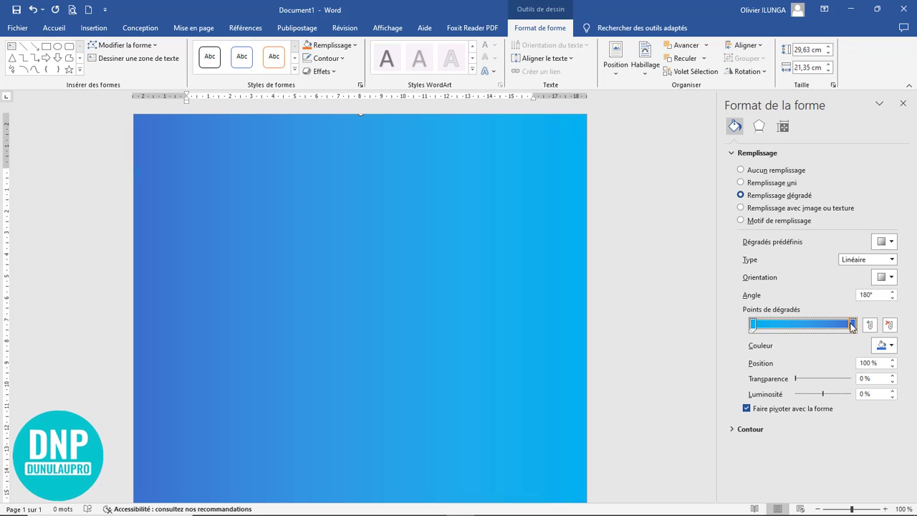
left_click(891, 346)
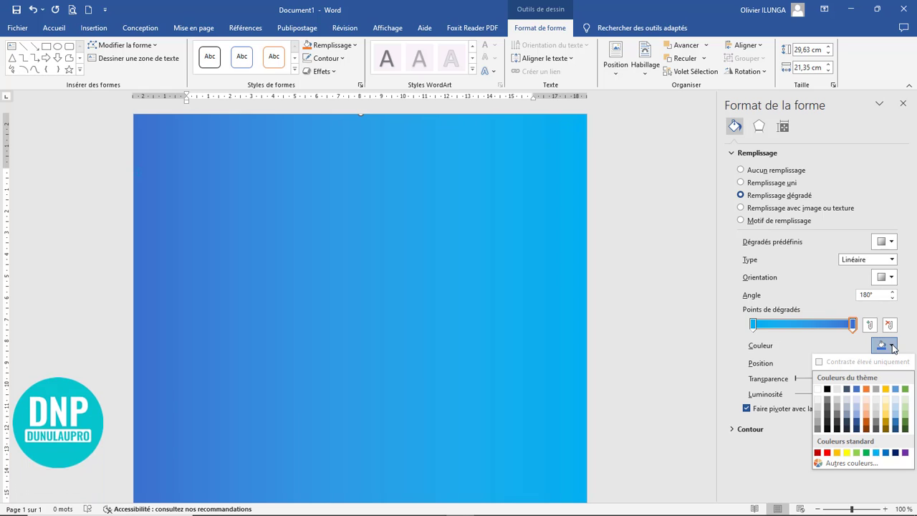
left_click(906, 453)
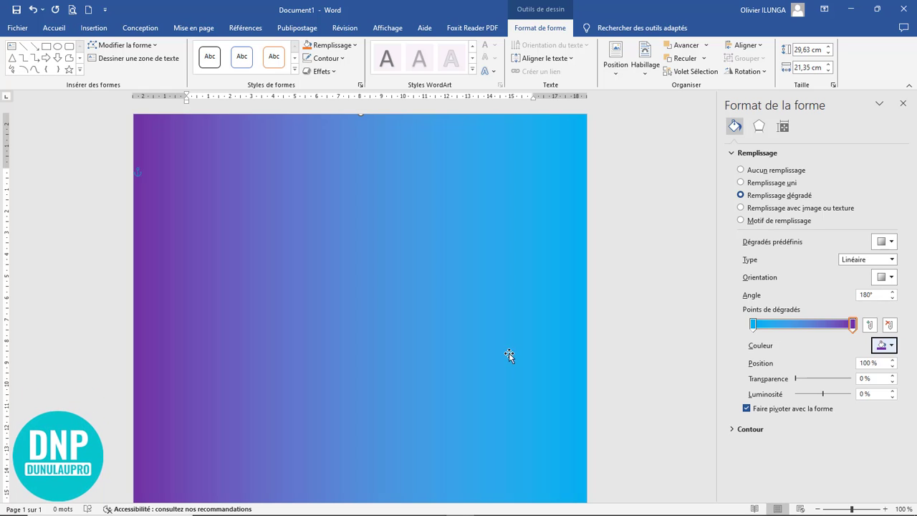
Orient the gradient vertically at 90°, with light blue on top, and move the purple stop to 84 %.
scroll(500, 330, "down", 4, "ctrl")
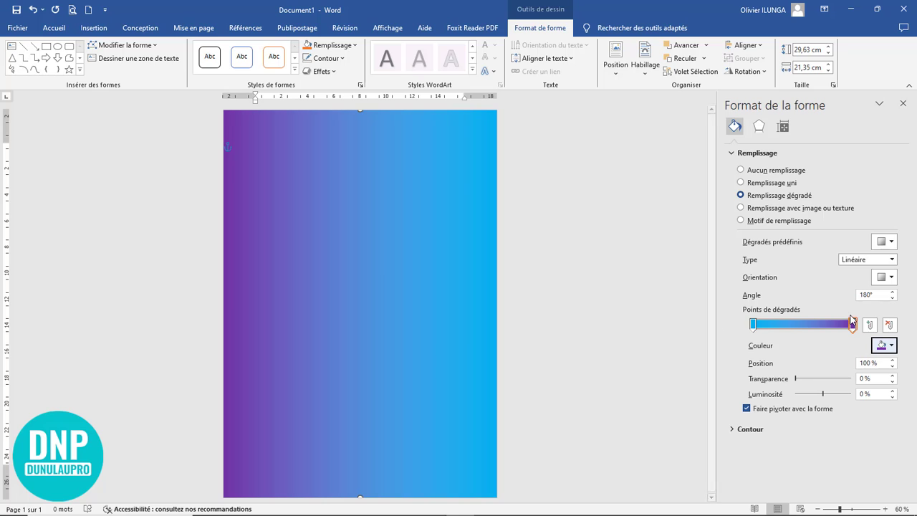
left_click(892, 278)
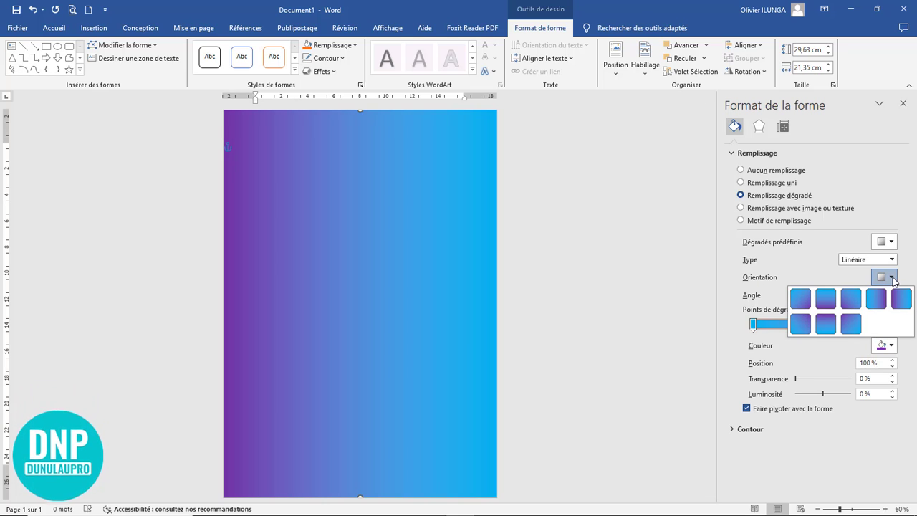
left_click(822, 301)
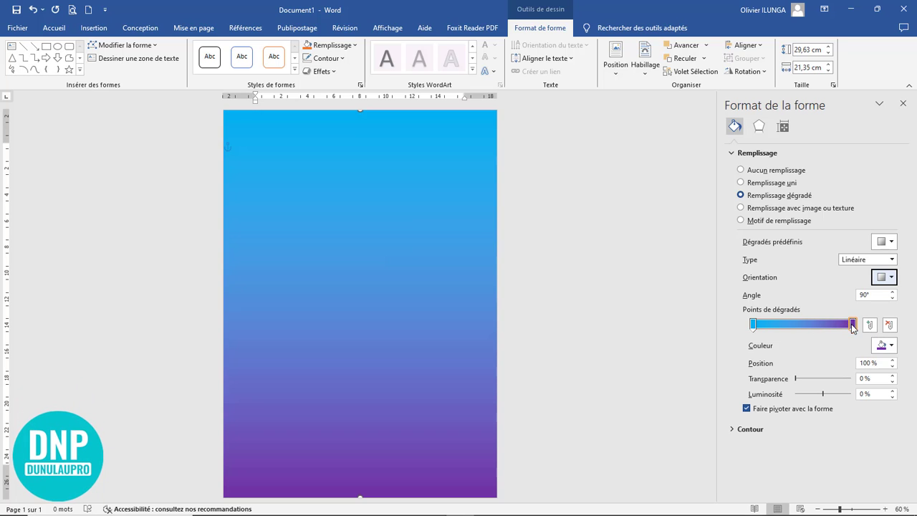
left_click_drag(853, 327, 837, 327)
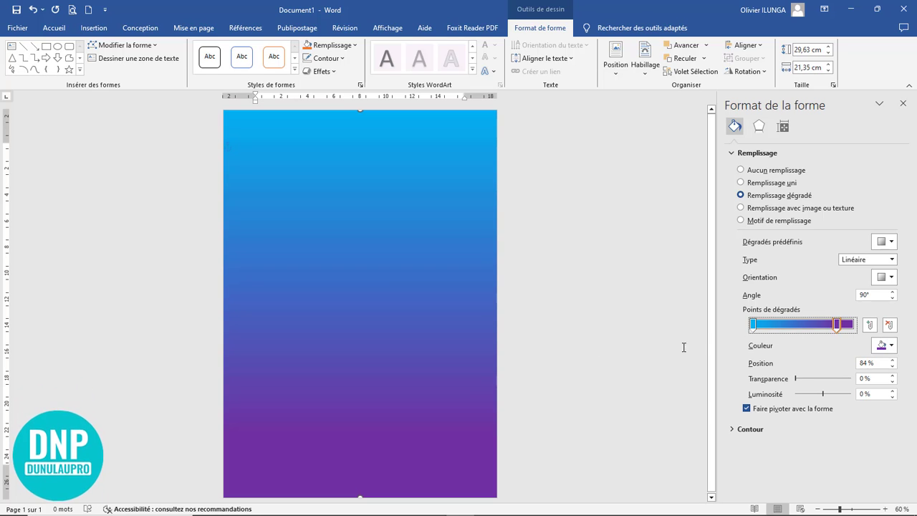
left_click(902, 103)
scroll(632, 241, "up", 5)
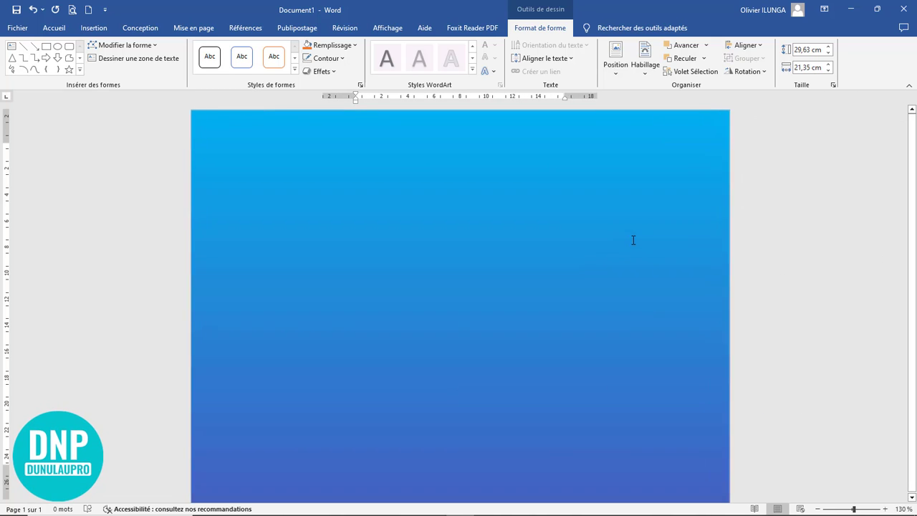
scroll(632, 241, "down", 10)
scroll(632, 243, "up", 4)
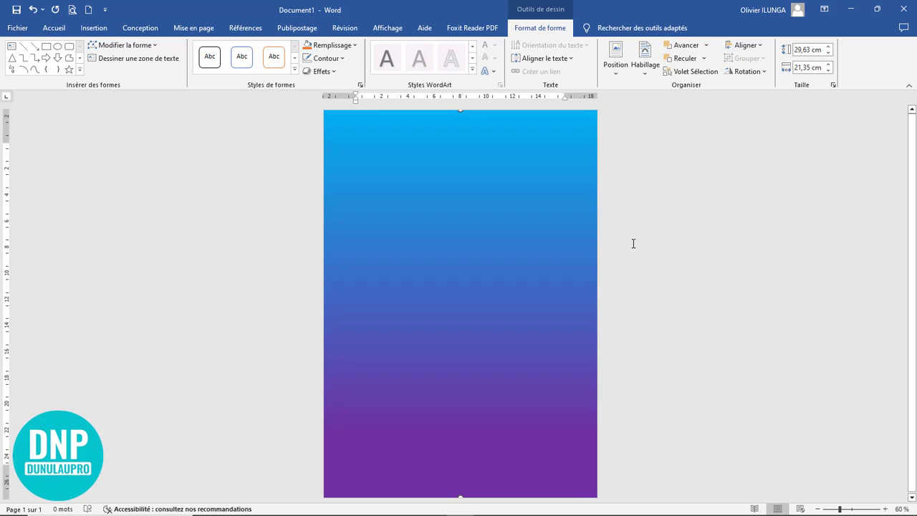
Draw a rounded rectangle about 28.95 cm high and 9.15 cm wide over the left part of the gradient page.
left_click(90, 28)
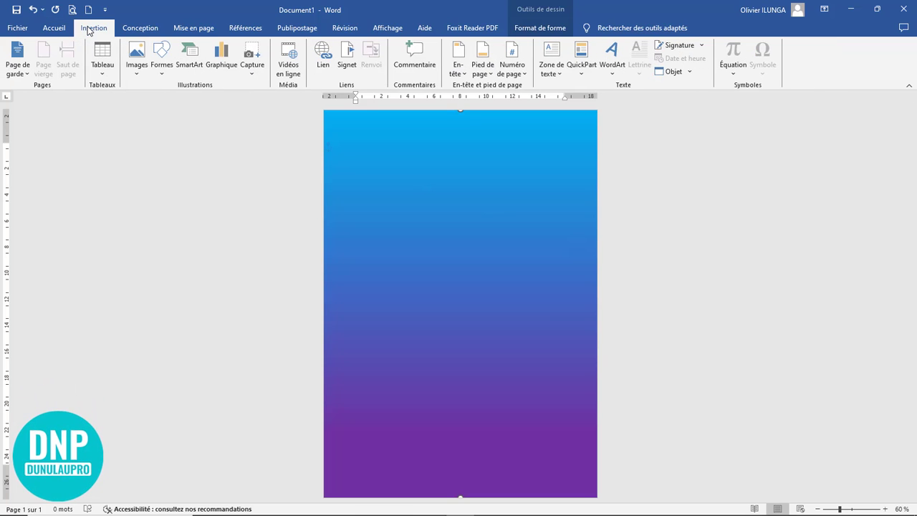
left_click(160, 71)
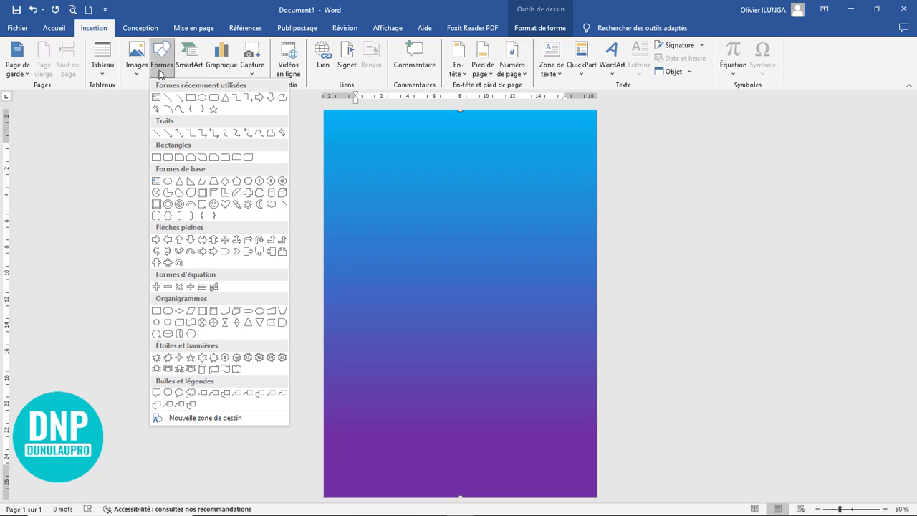
left_click(213, 100)
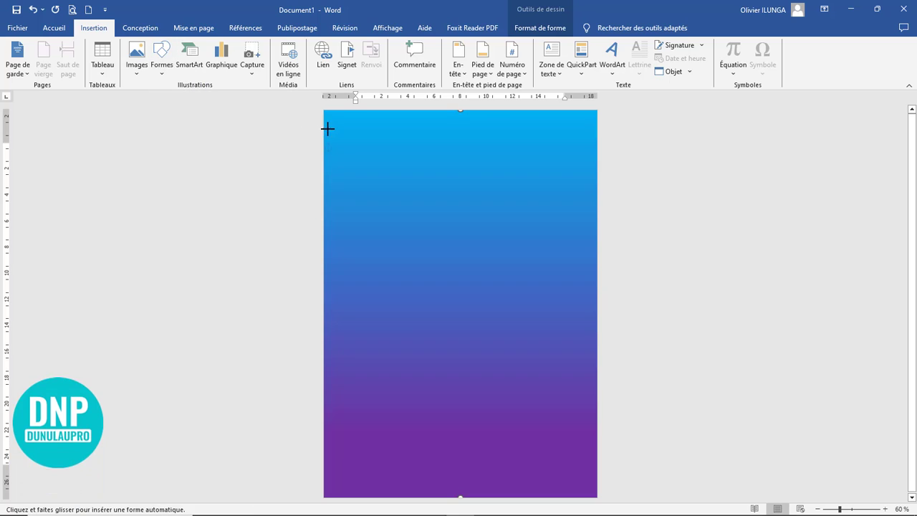
left_click_drag(332, 178, 450, 494)
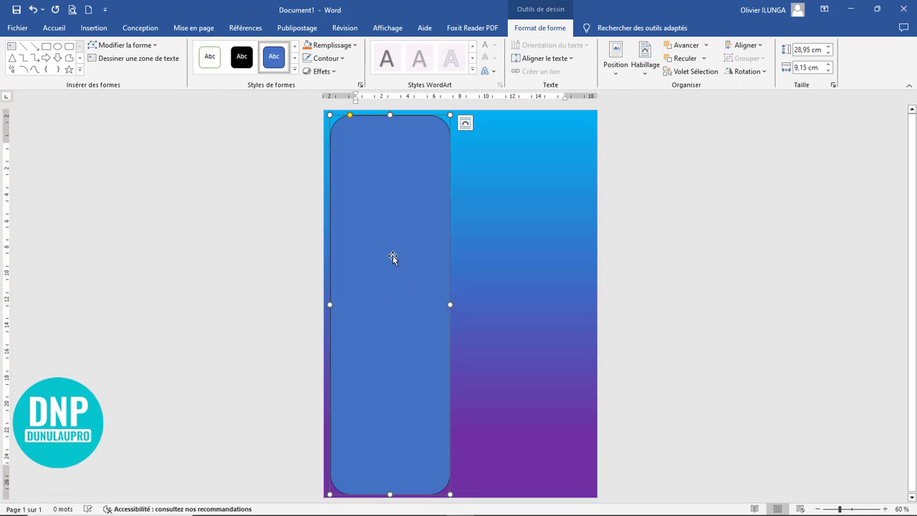
Fill the rounded rectangle with white and reduce its corner rounding to a slight curve.
left_click(346, 47)
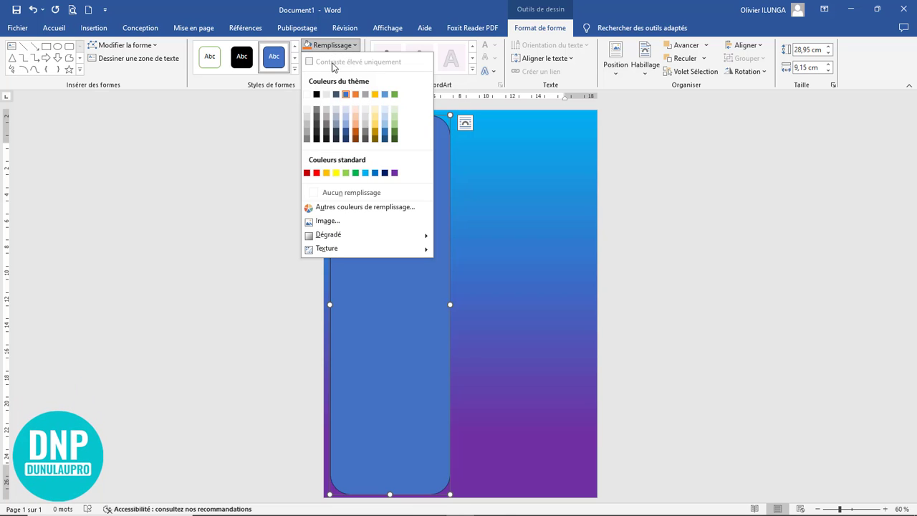
left_click(311, 97)
scroll(486, 205, "up", 8)
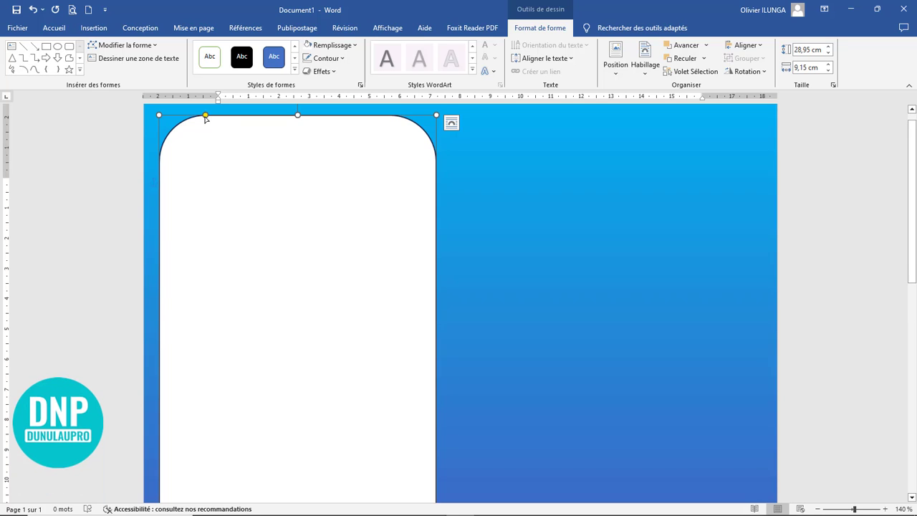
left_click_drag(205, 119, 167, 121)
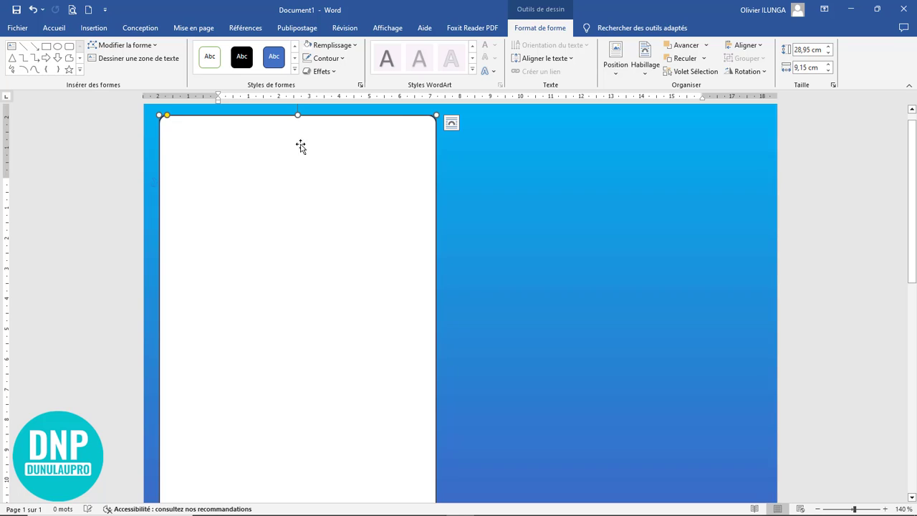
Remove the outline of the white rounded rectangle and check its upper and lower edges.
left_click(326, 58)
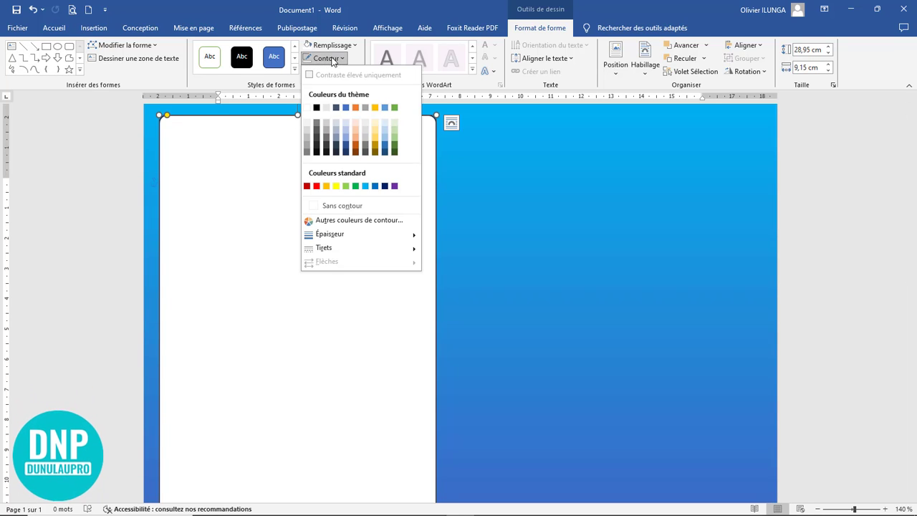
left_click(356, 207)
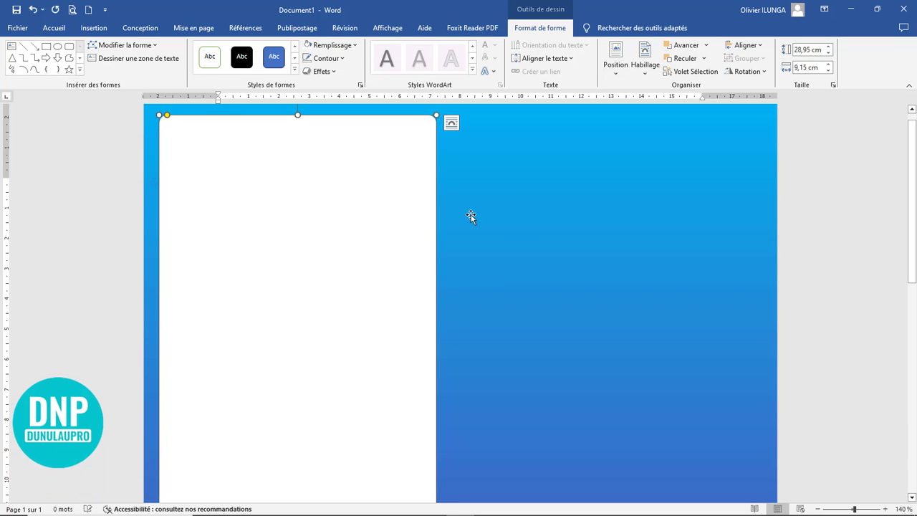
left_click(523, 209)
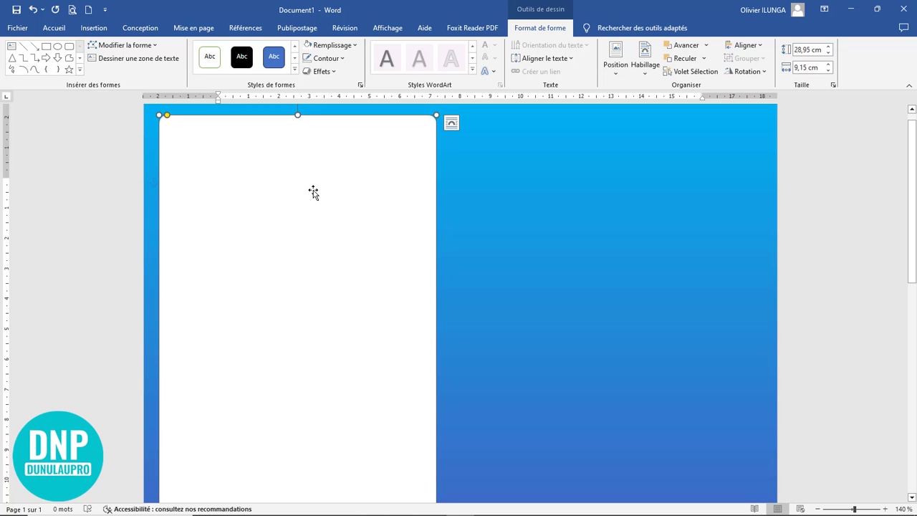
scroll(374, 225, "down", 8)
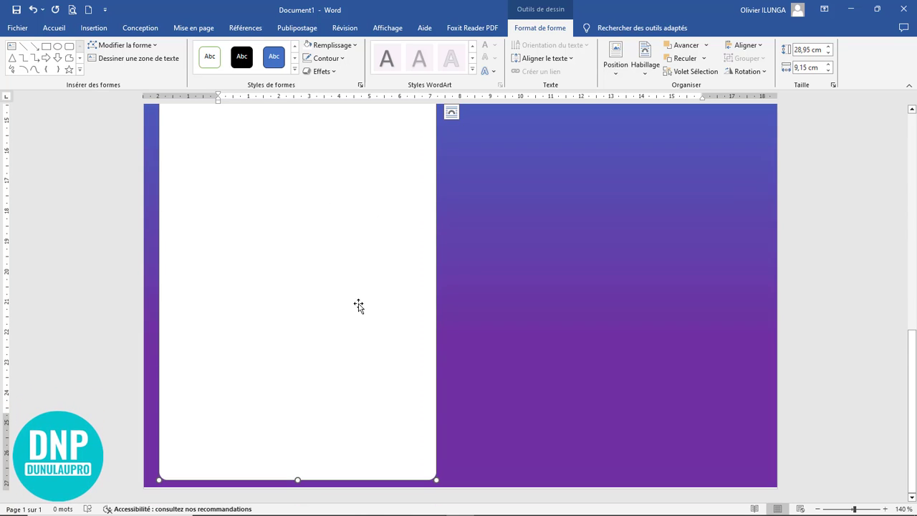
scroll(351, 311, "up", 8)
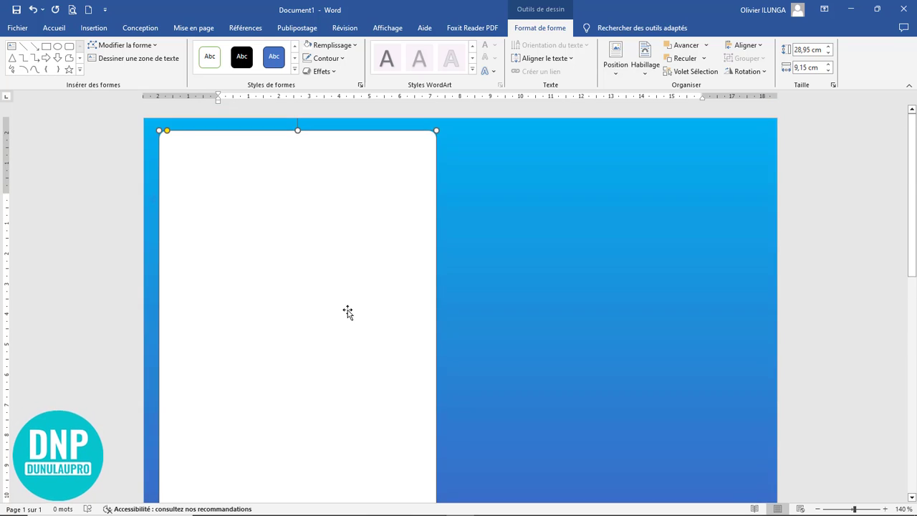
Shorten the white panel slightly from its lower edge to a height of about 28.84 cm.
scroll(351, 311, "down", 7, "ctrl")
scroll(351, 312, "down", 2, "ctrl")
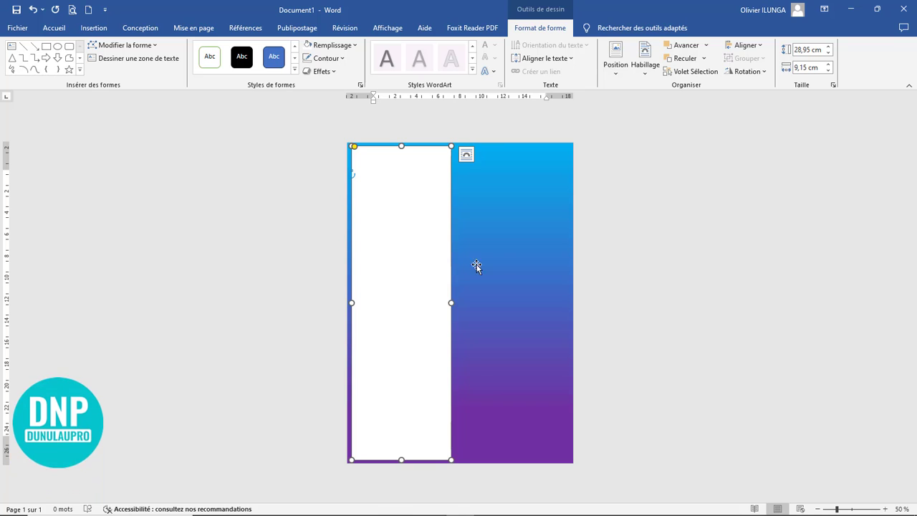
left_click(495, 264)
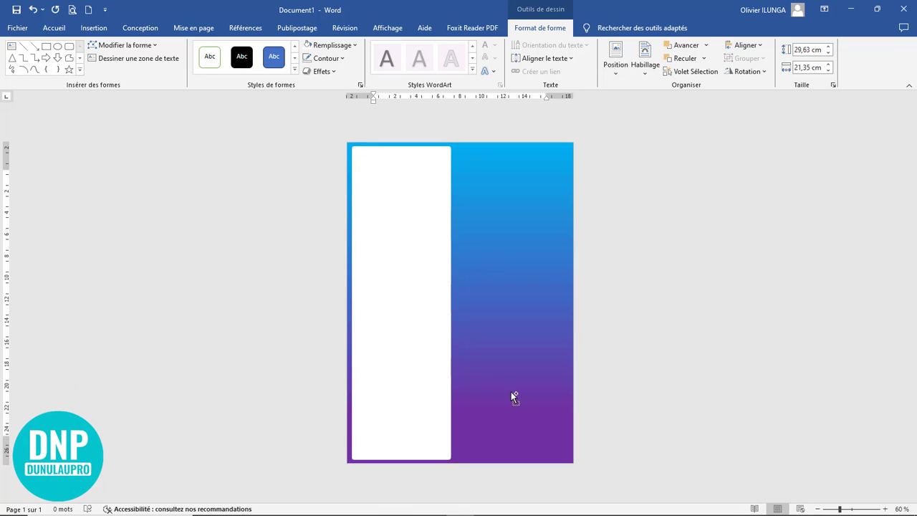
scroll(511, 397, "up", 5, "ctrl")
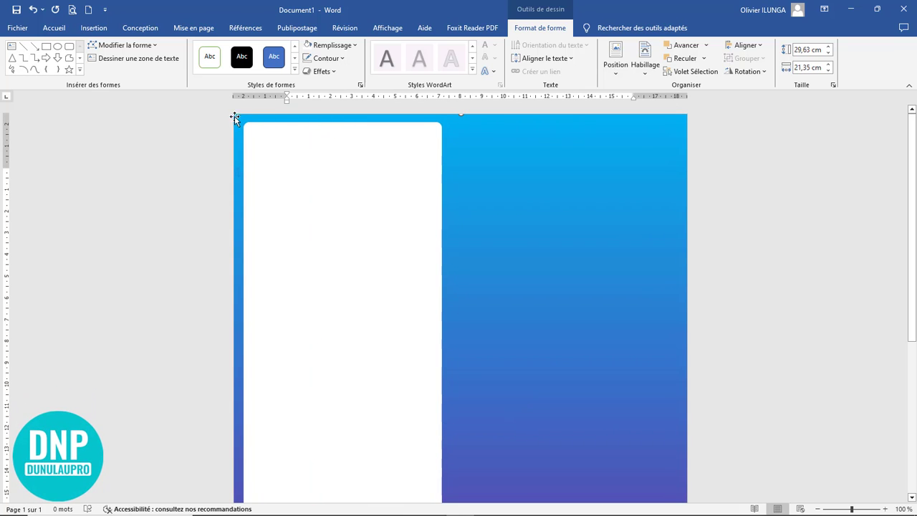
left_click(303, 194)
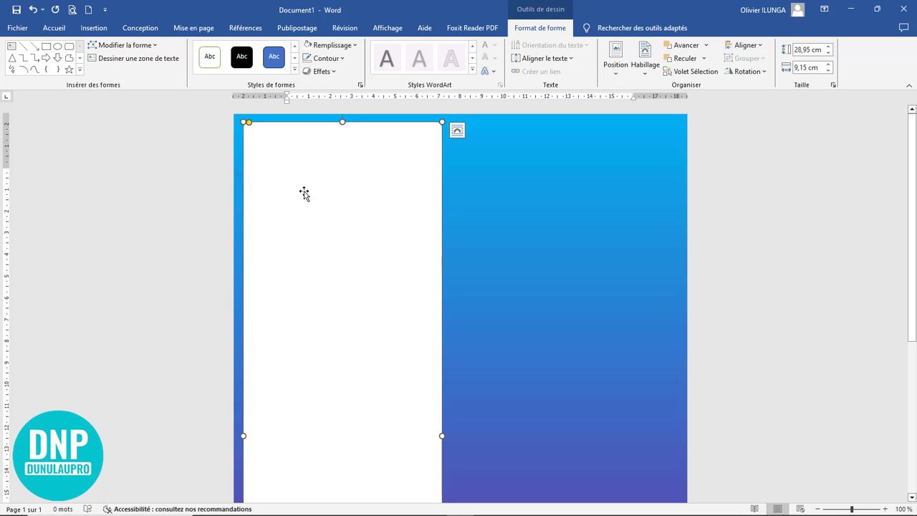
scroll(397, 230, "down", 4)
scroll(397, 230, "down", 2)
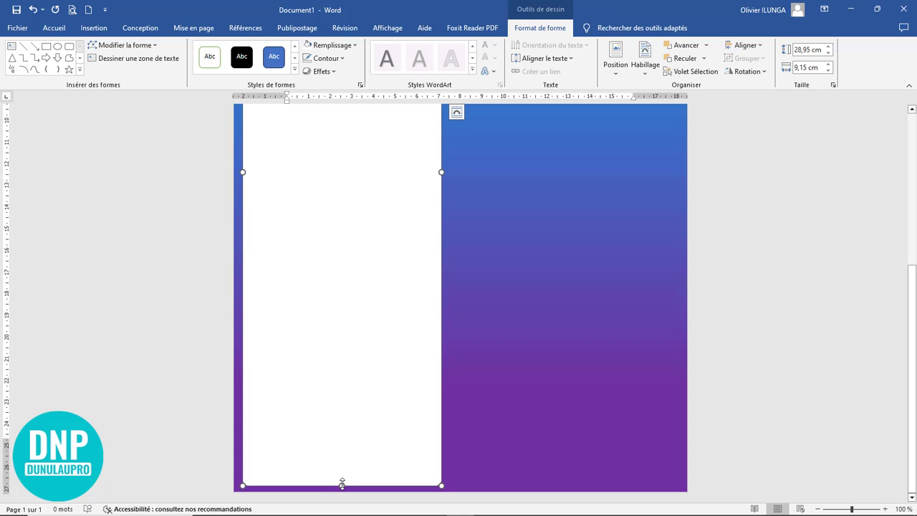
left_click_drag(342, 484, 342, 480)
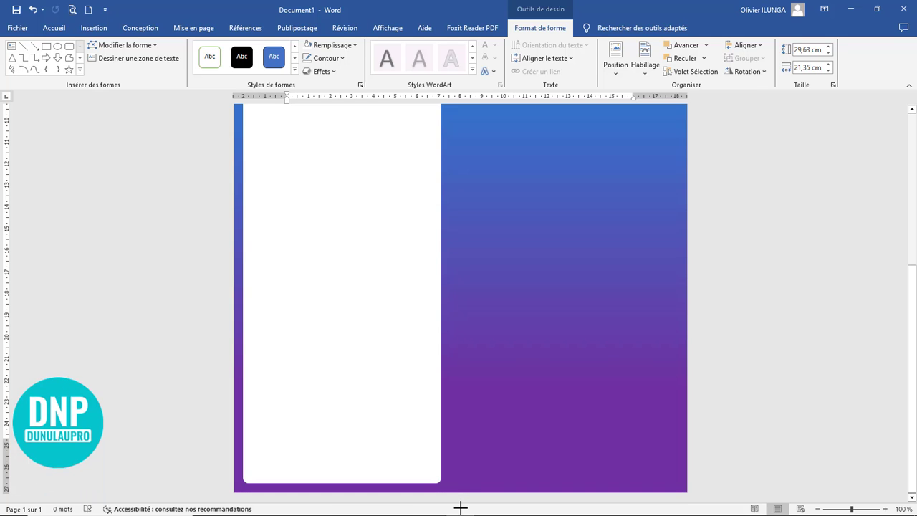
left_click(727, 387)
scroll(557, 399, "up", 1)
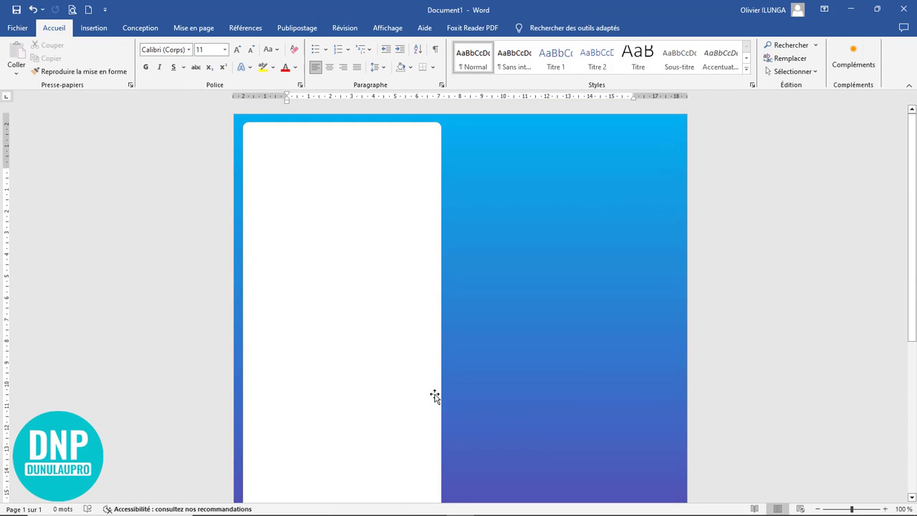
Set the white left panel's fill transparency to 80 % and view the whole page.
left_click(351, 288)
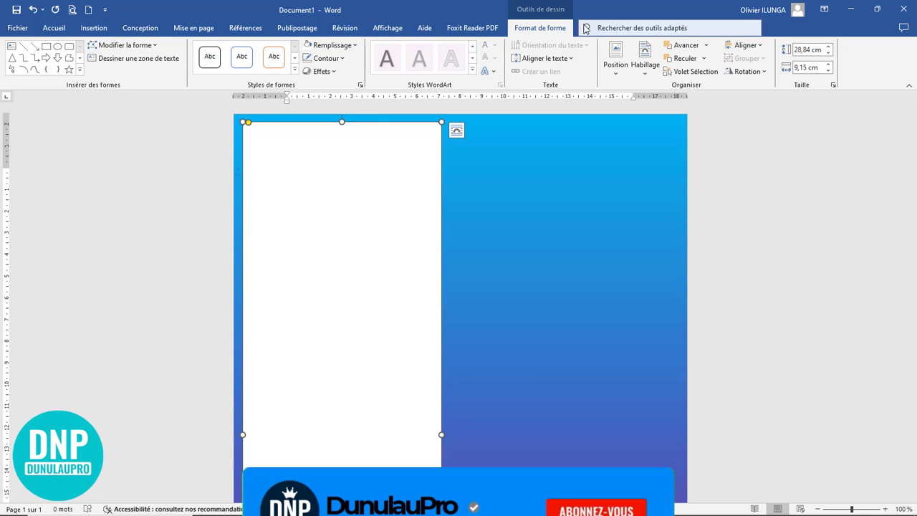
left_click(360, 86)
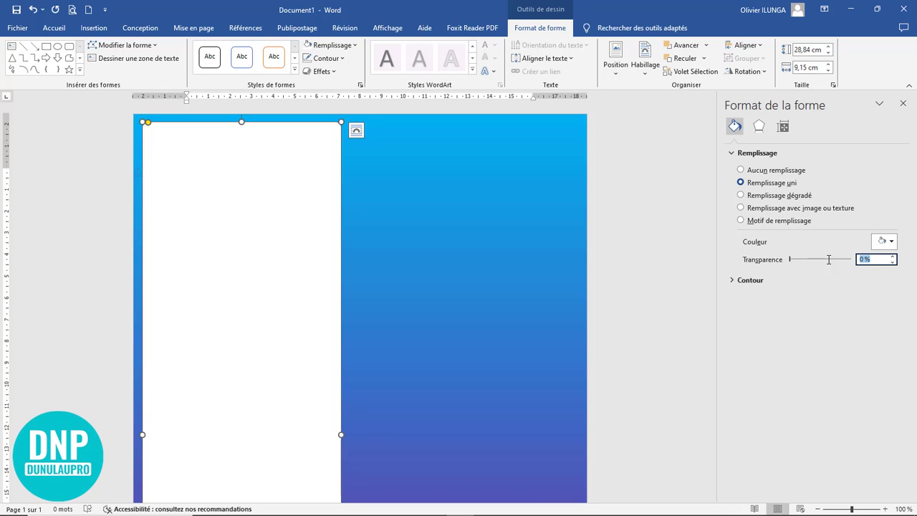
type("80")
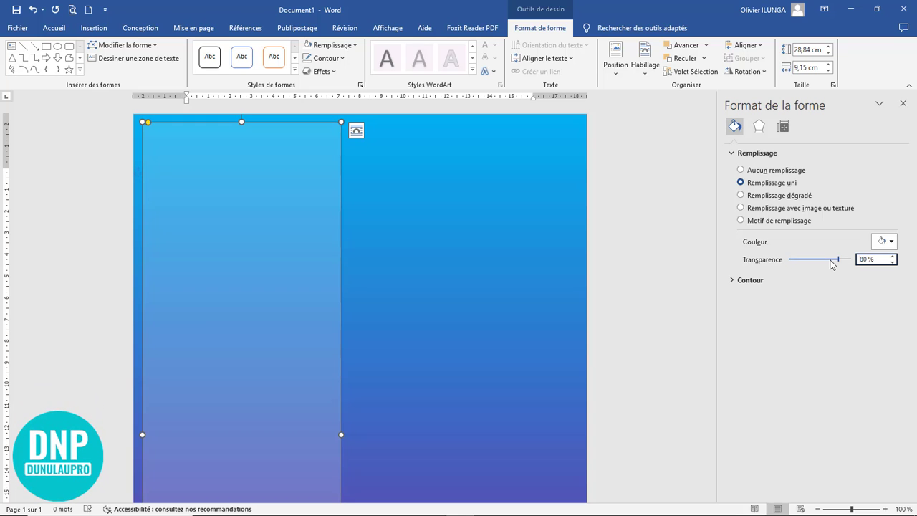
left_click(620, 336)
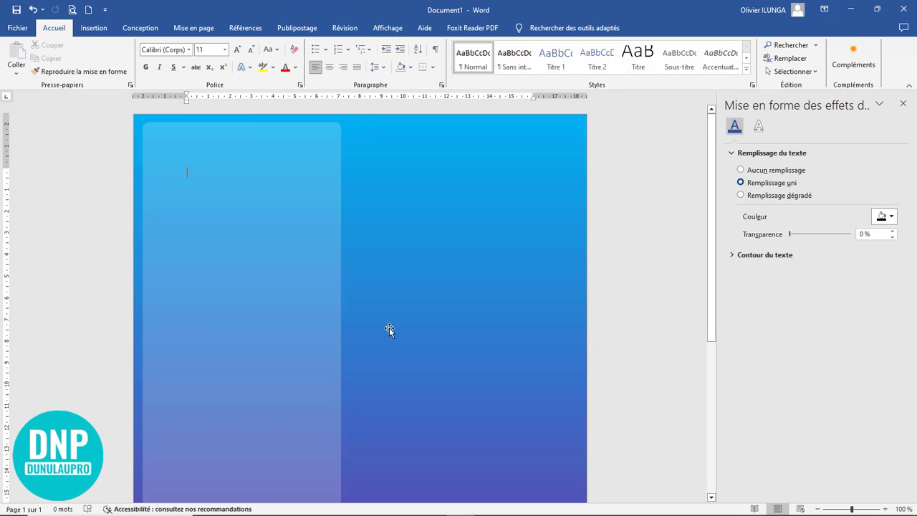
scroll(399, 304, "down", 5)
scroll(399, 303, "down", 2)
scroll(403, 302, "up", 3)
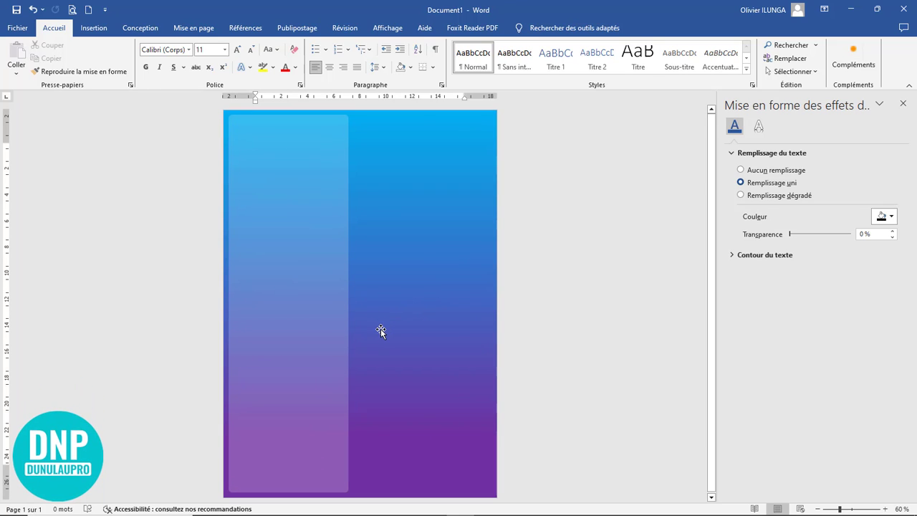
Draw a second rounded rectangle, about 29.03 cm high and 10.47 cm wide, to the right of the translucent panel.
left_click(304, 304)
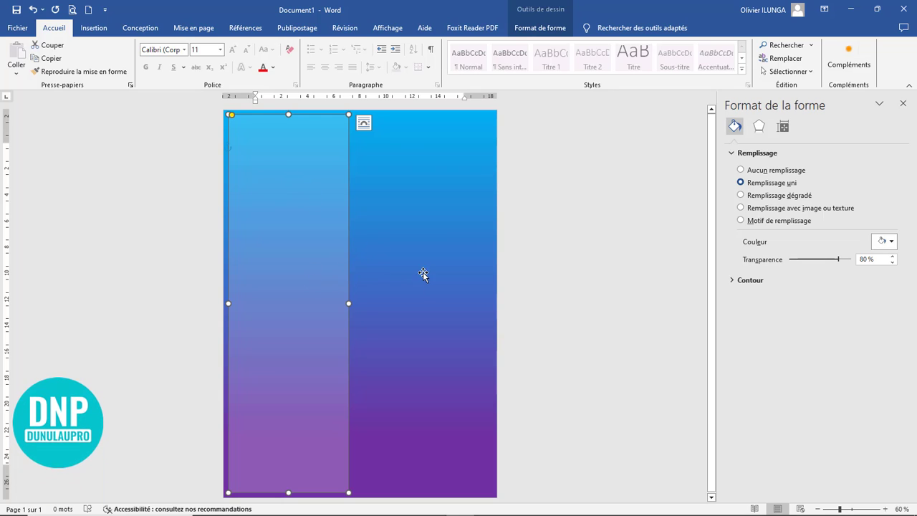
left_click(95, 28)
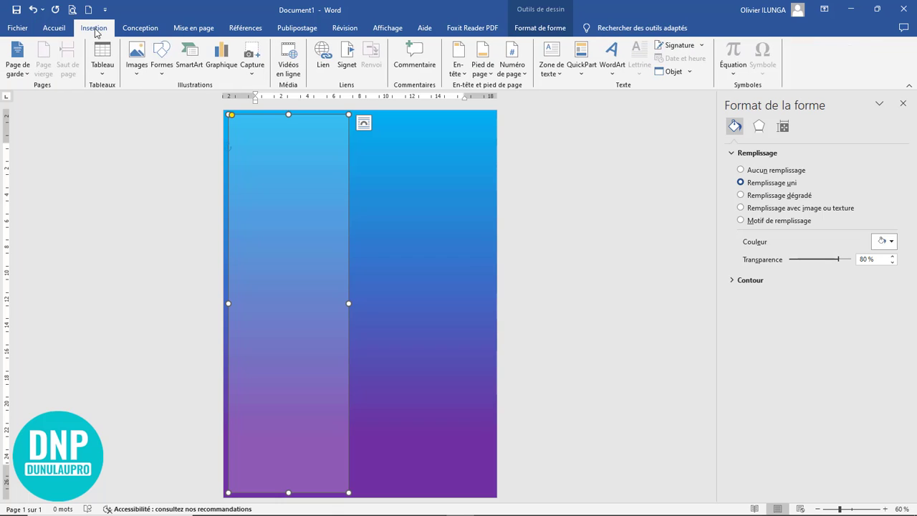
left_click(162, 68)
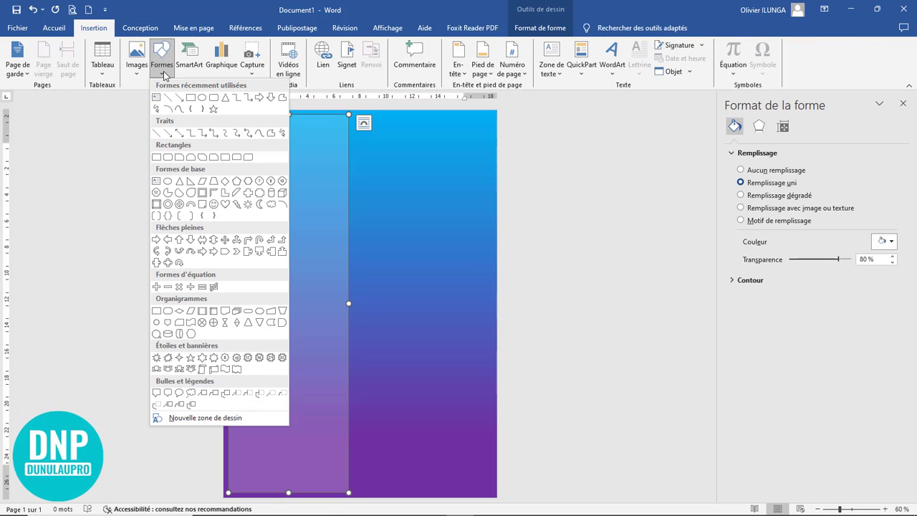
left_click(212, 97)
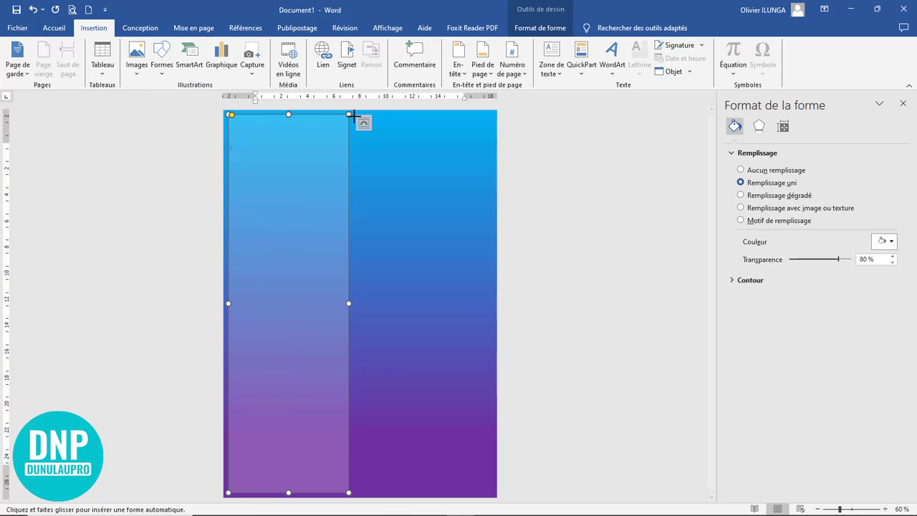
left_click_drag(354, 114, 428, 424)
left_click_drag(465, 478, 491, 494)
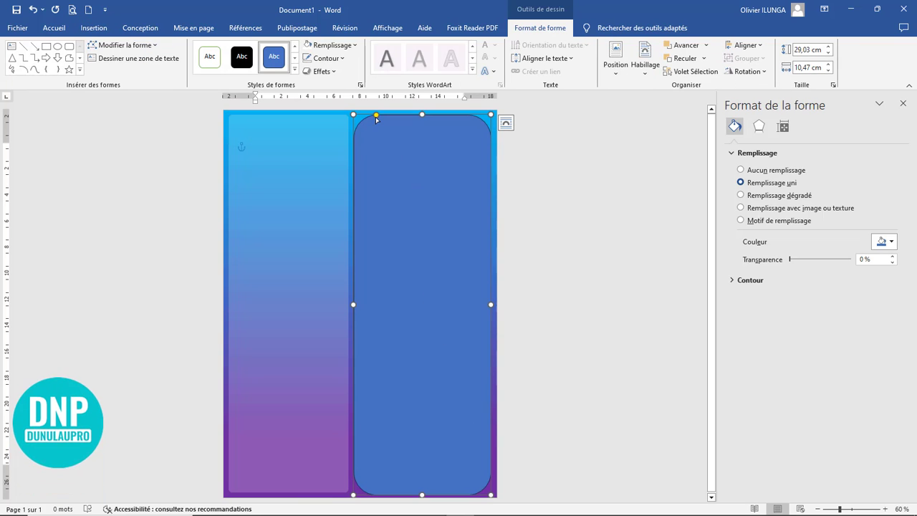
Reduce the right rounded rectangle's corner rounding to match the slight curve of the left panel.
scroll(428, 172, "up", 11, "ctrl")
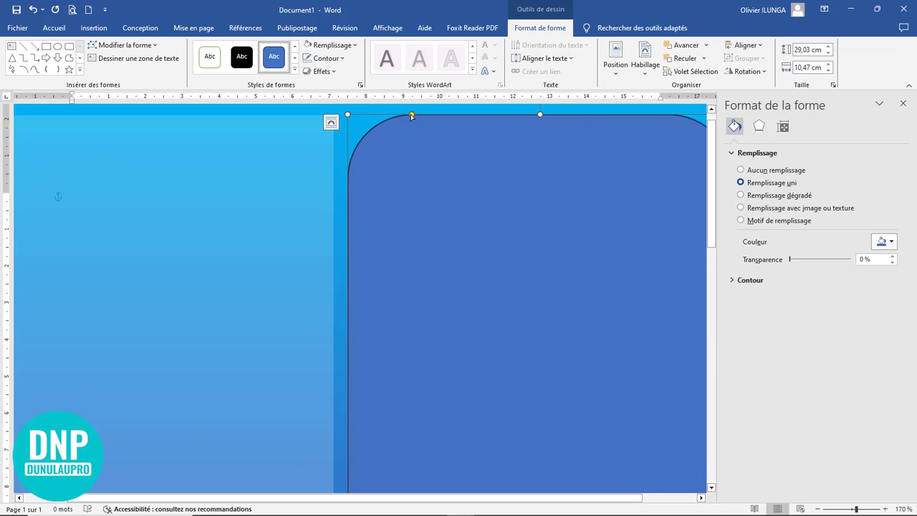
left_click_drag(412, 115, 385, 113)
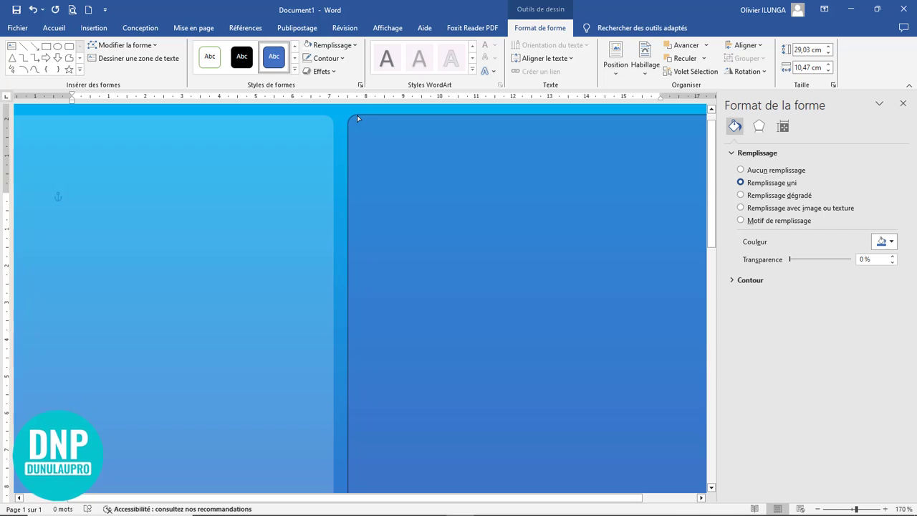
left_click(357, 118)
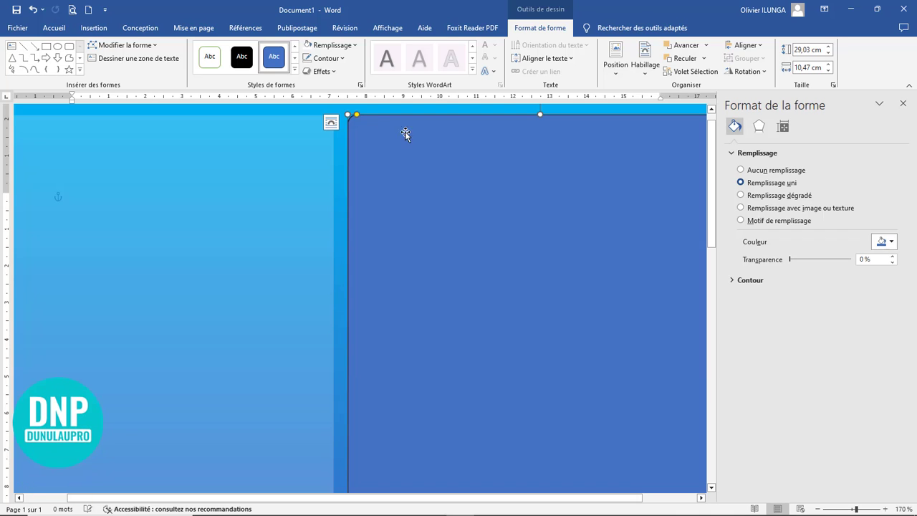
Remove the right rounded rectangle's outline and fill it with white.
left_click(326, 60)
left_click(350, 206)
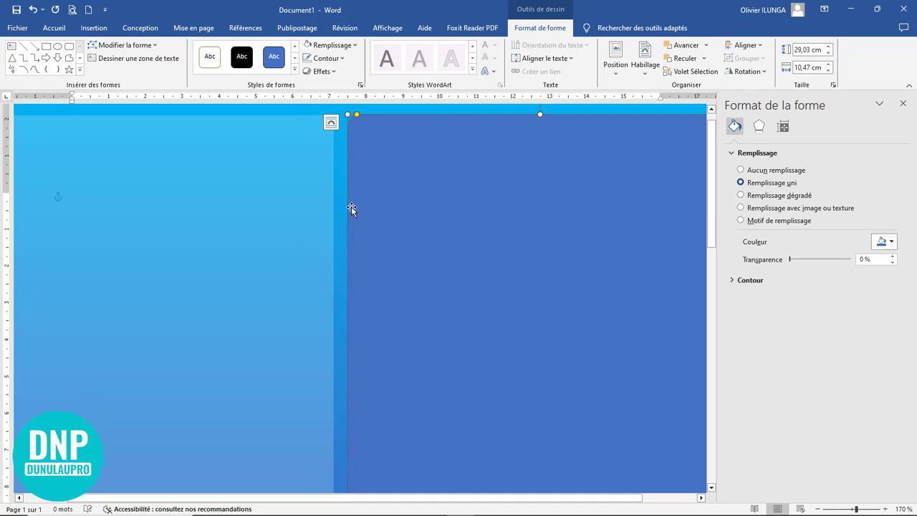
left_click(326, 47)
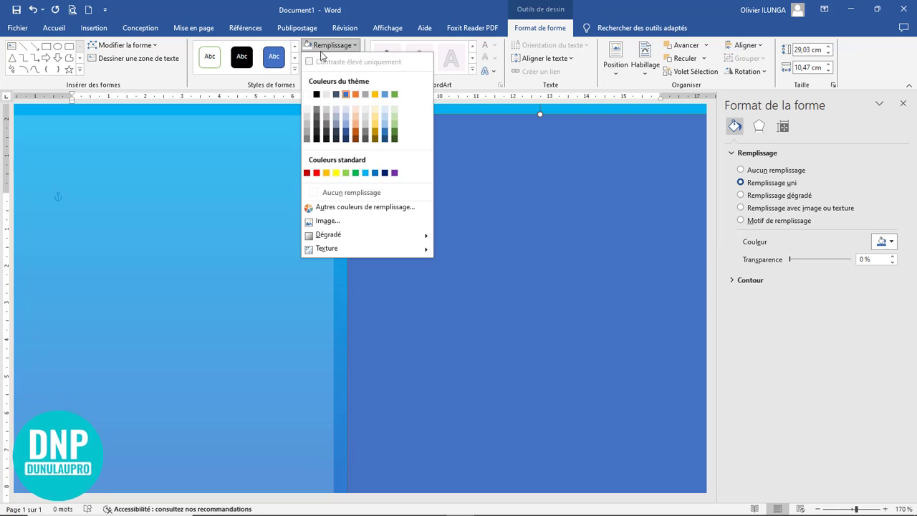
left_click(308, 94)
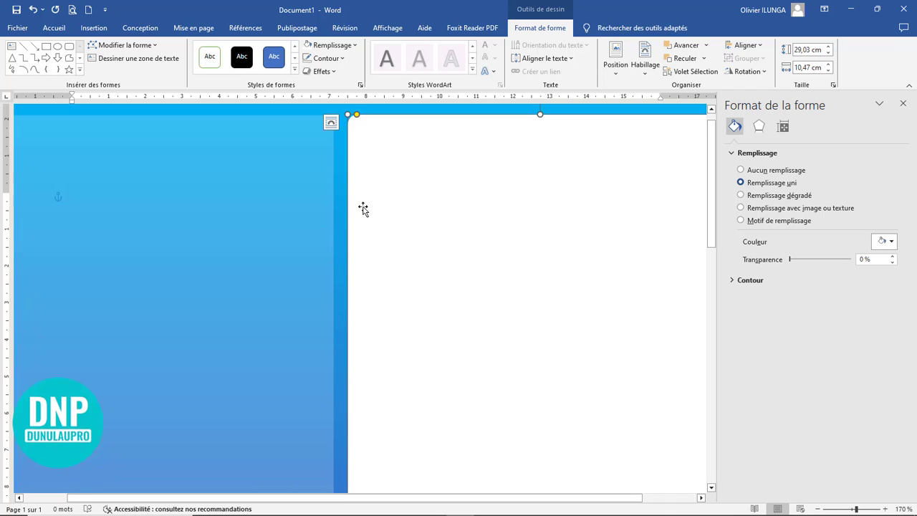
Widen the white right panel slightly toward the page's right edge and close the shape formatting settings.
scroll(344, 211, "down", 7, "ctrl")
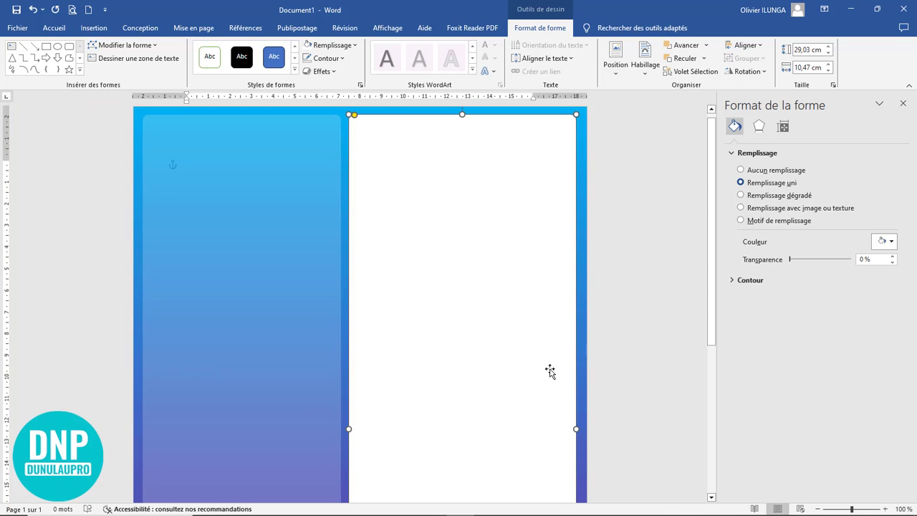
left_click_drag(576, 429, 578, 429)
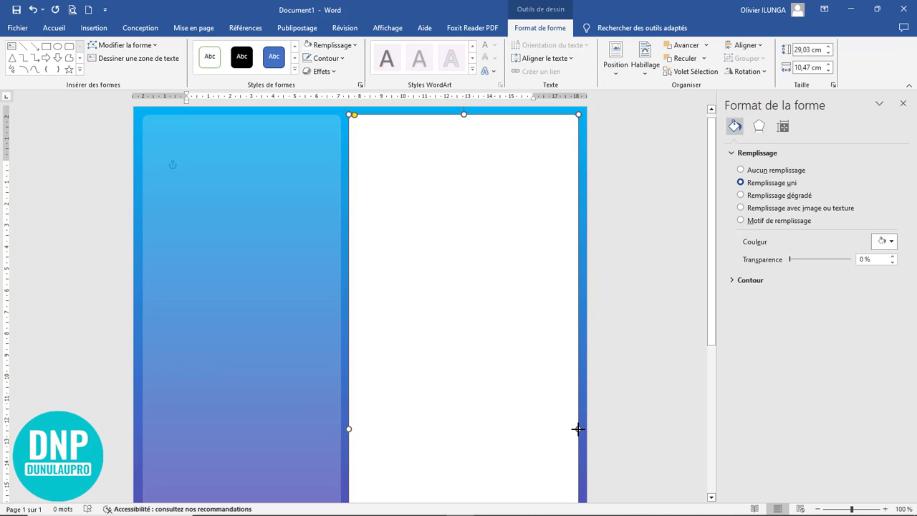
left_click(903, 103)
left_click(756, 258)
Examine the spacing and rounded corners of both panels across the whole page, from top to bottom.
scroll(756, 257, "down", 8, "ctrl")
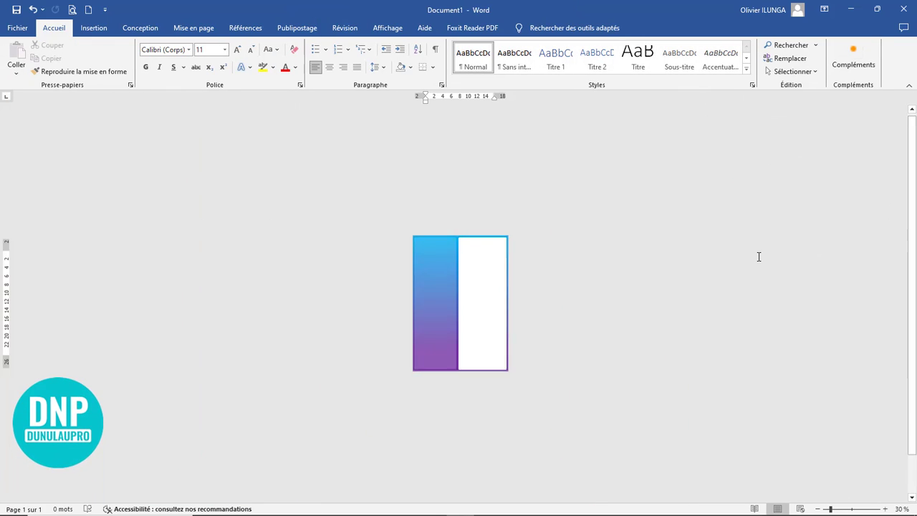
scroll(756, 257, "up", 4, "ctrl")
left_click(548, 434)
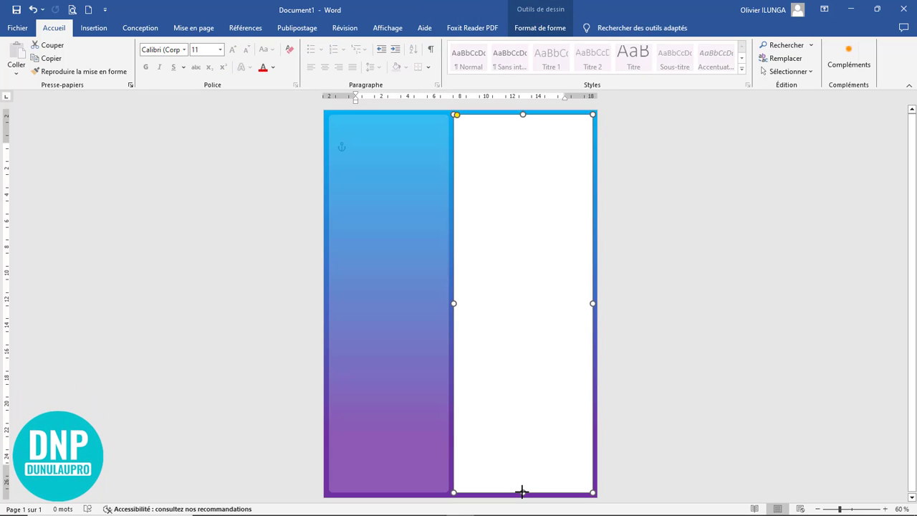
left_click(661, 418)
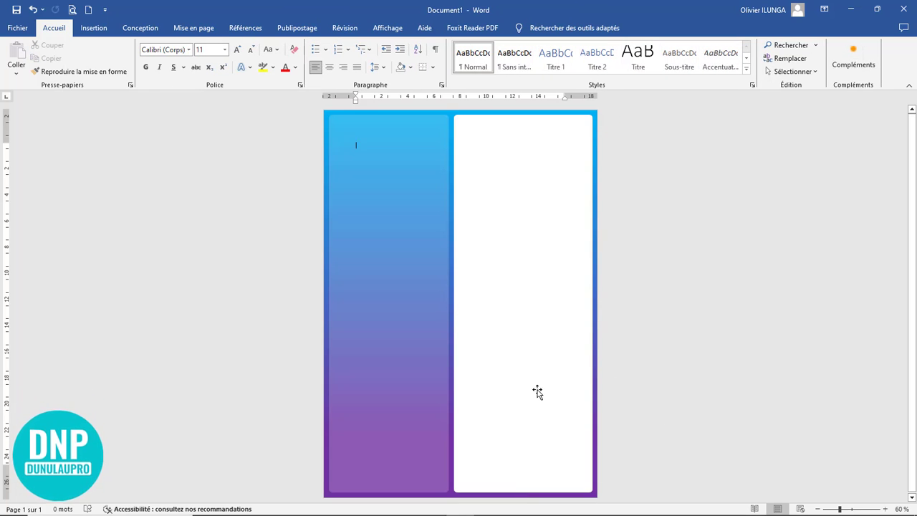
left_click(515, 469)
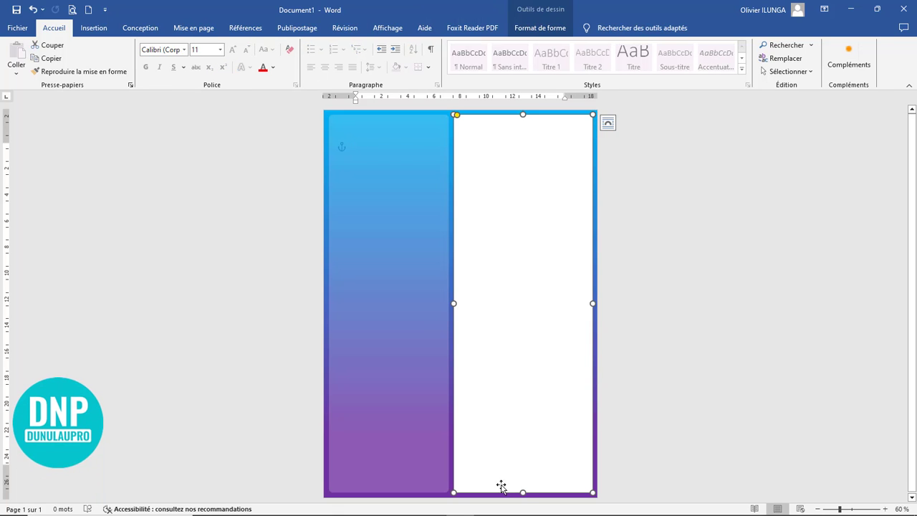
scroll(678, 258, "up", 3, "ctrl")
scroll(677, 258, "up", 2, "ctrl")
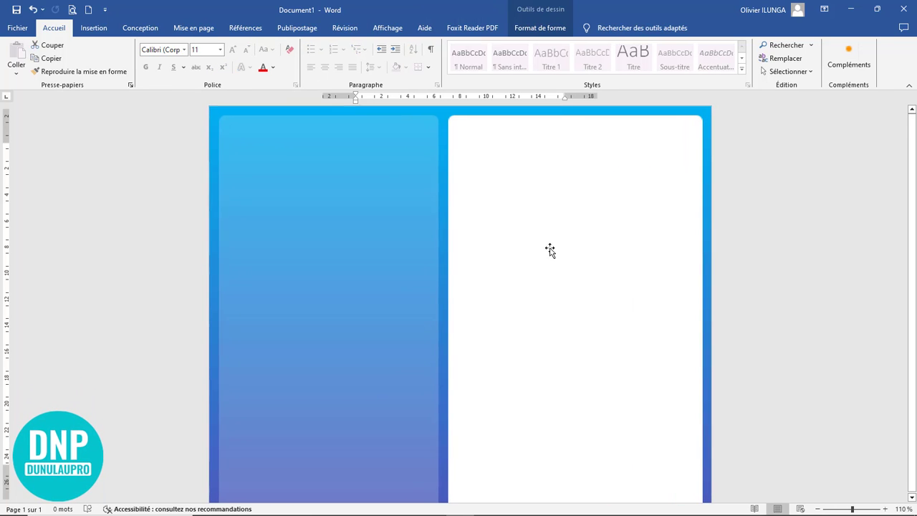
left_click(749, 209)
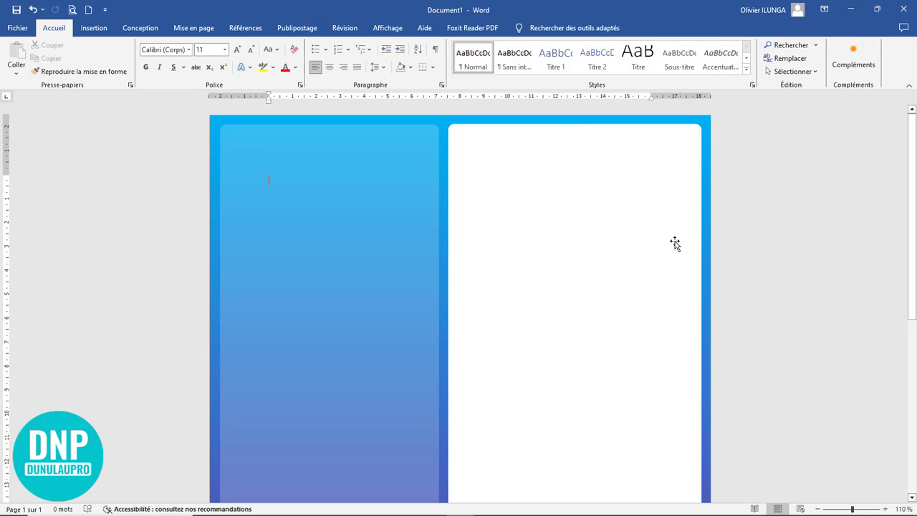
left_click(552, 219)
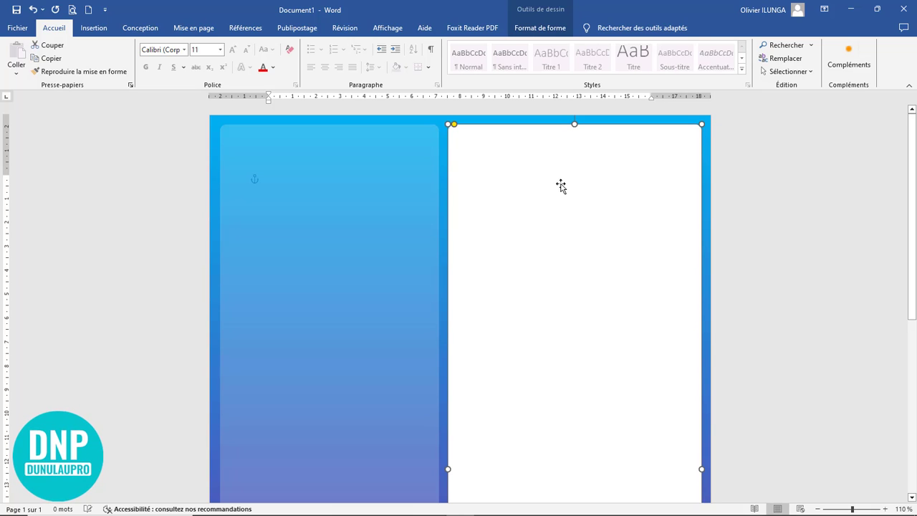
left_click(734, 346)
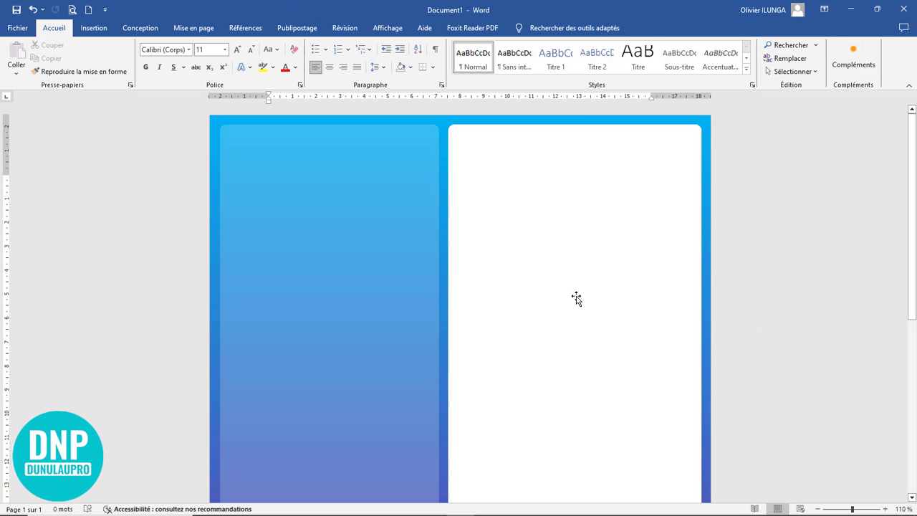
scroll(595, 307, "down", 6)
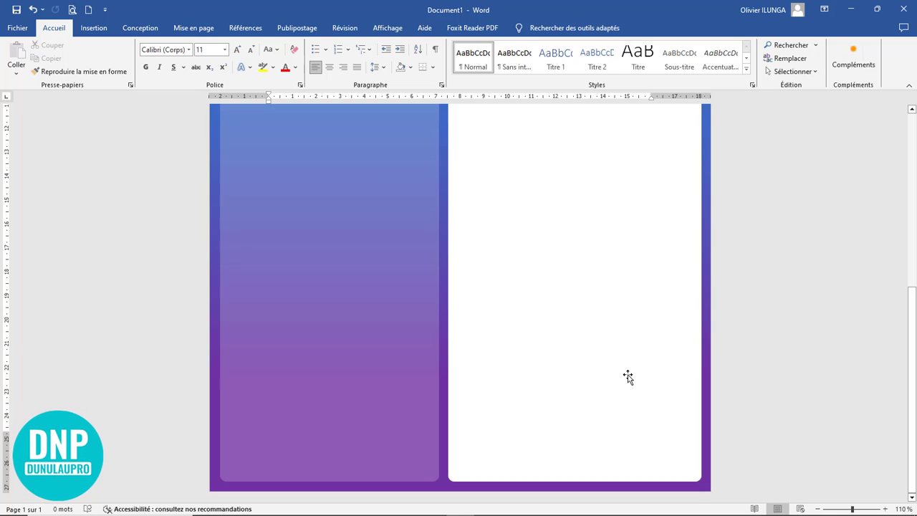
scroll(628, 377, "up", 6)
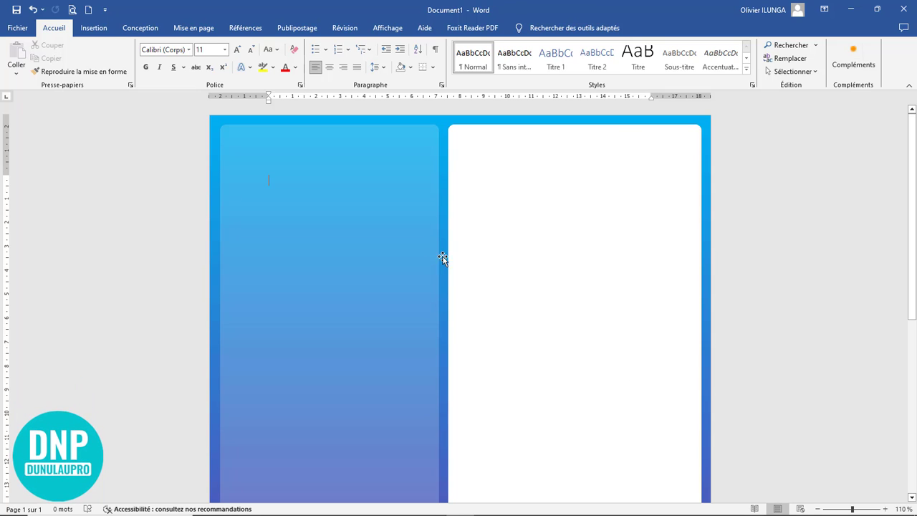
Draw a text box about 5.08 cm high and 8.08 cm wide at the top of the translucent left panel.
left_click(92, 28)
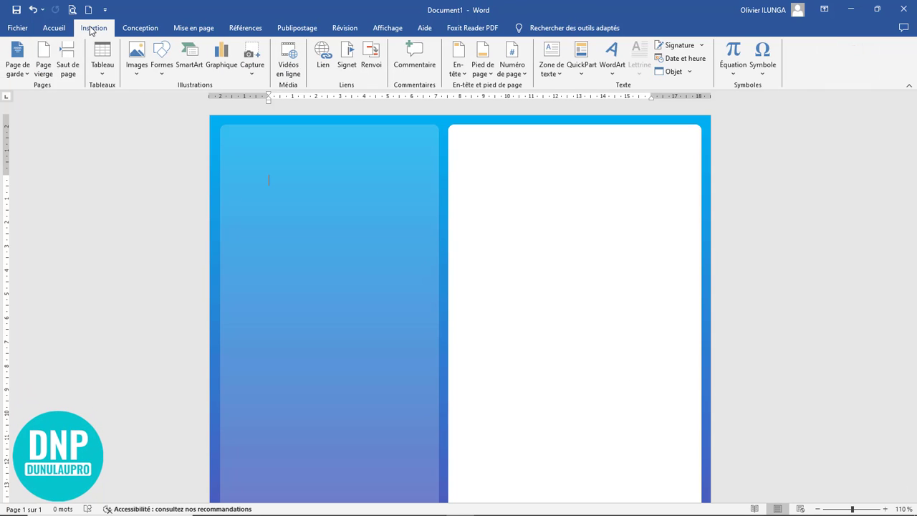
left_click(162, 64)
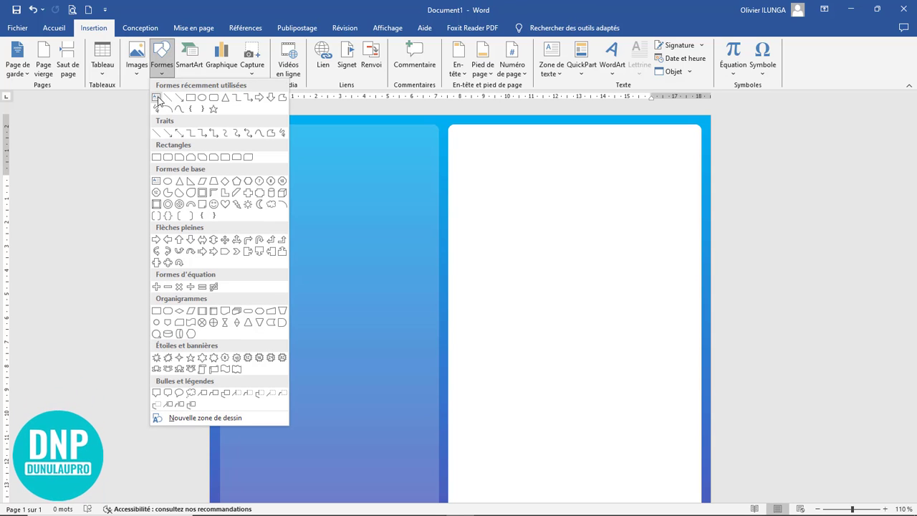
left_click(156, 99)
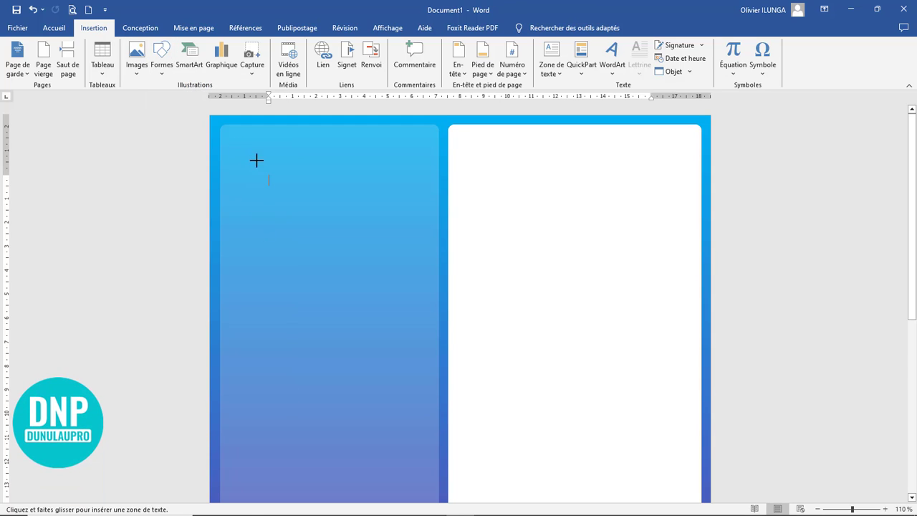
left_click_drag(238, 142, 431, 264)
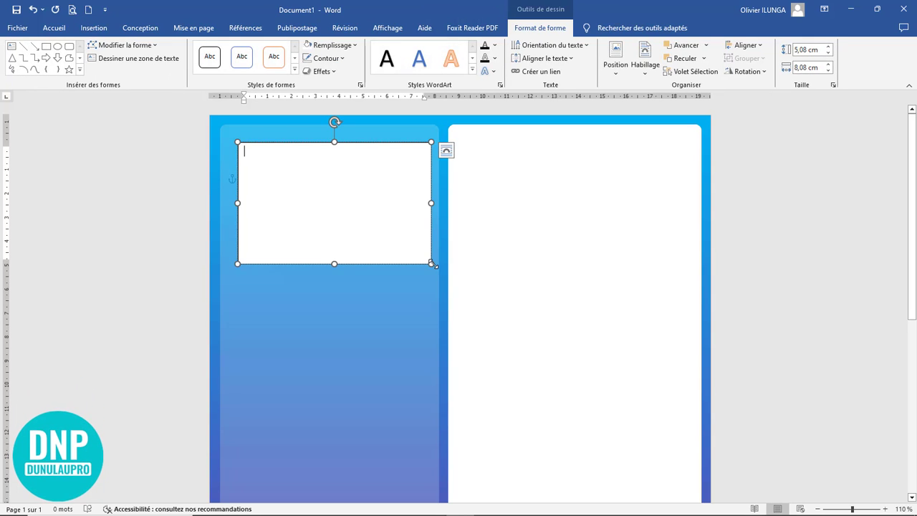
Enter the candidate's first name and last name on separate lines and ignore all spelling flags on the last name.
type("Andy")
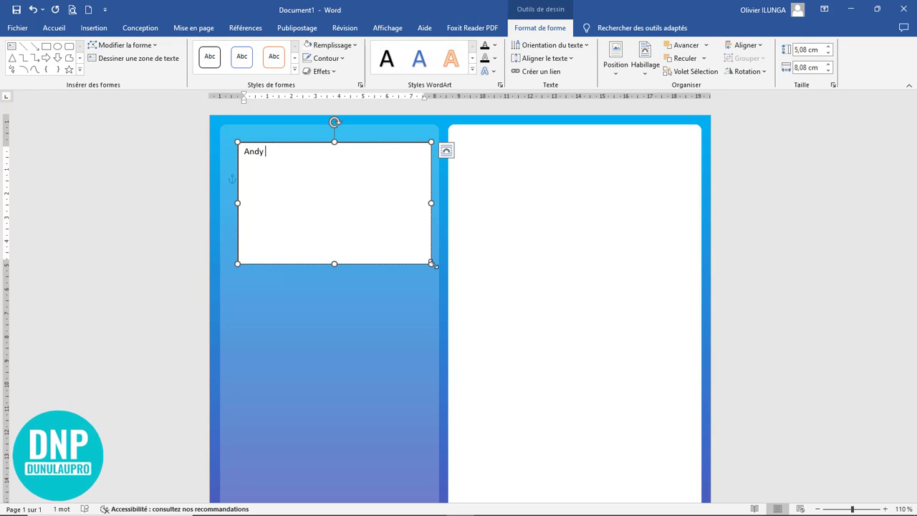
key("Return")
type("r")
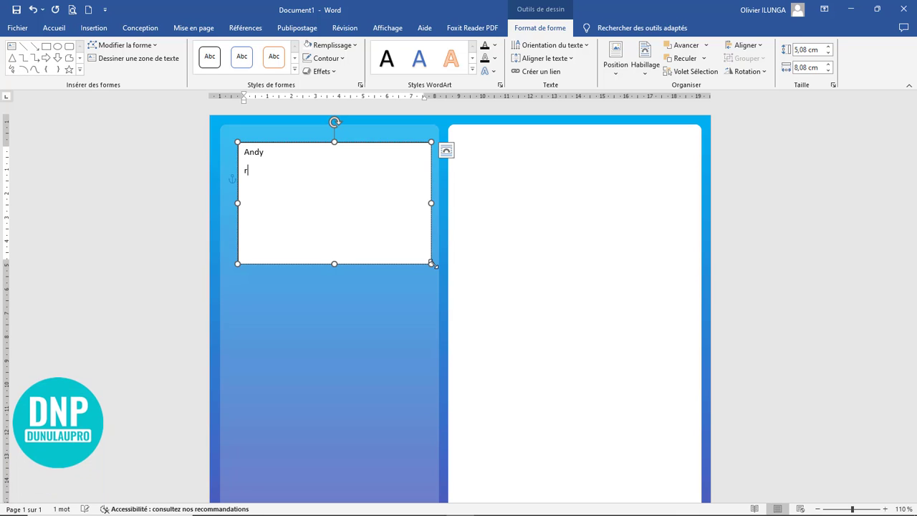
type("ockson")
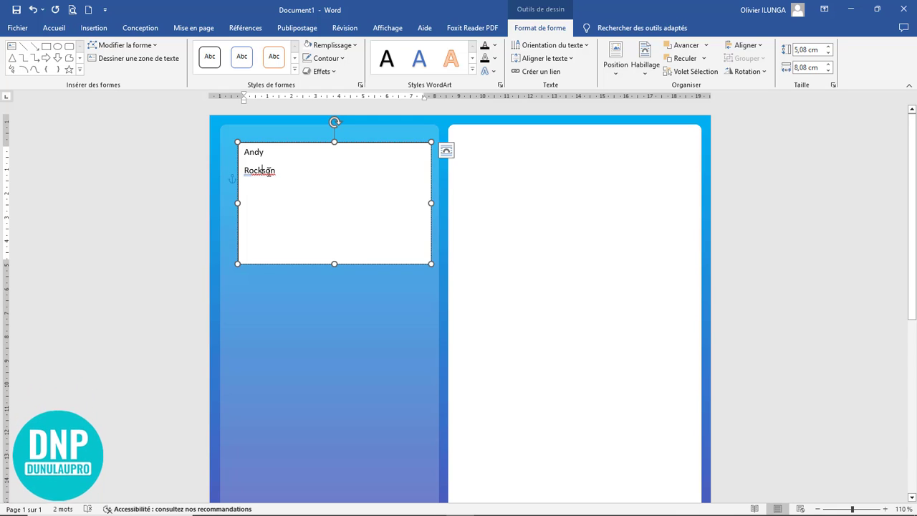
right_click(260, 170)
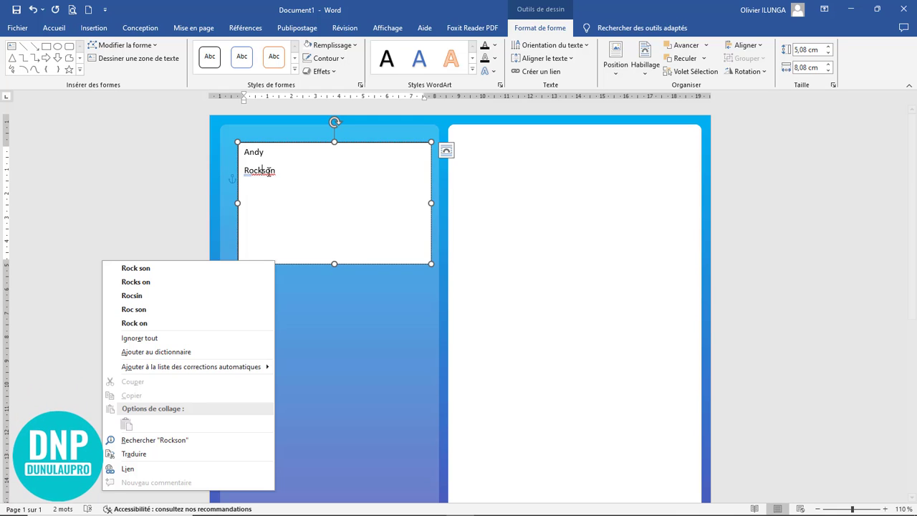
left_click(191, 341)
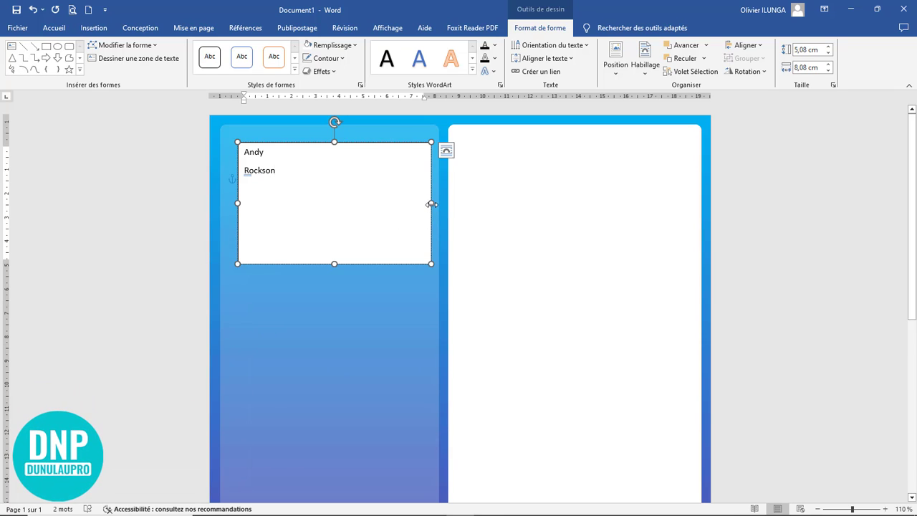
Set the font size of all text in the name text box to 30.
left_click(430, 203)
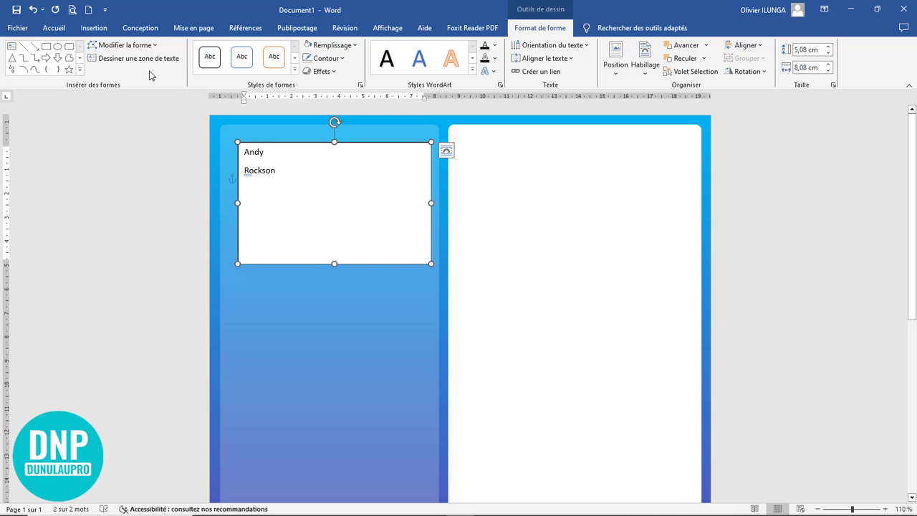
left_click(54, 28)
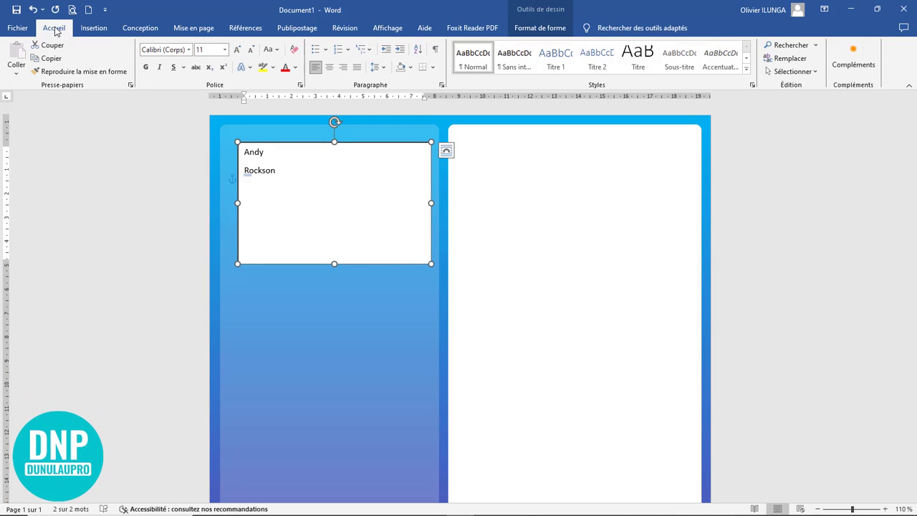
left_click(237, 49)
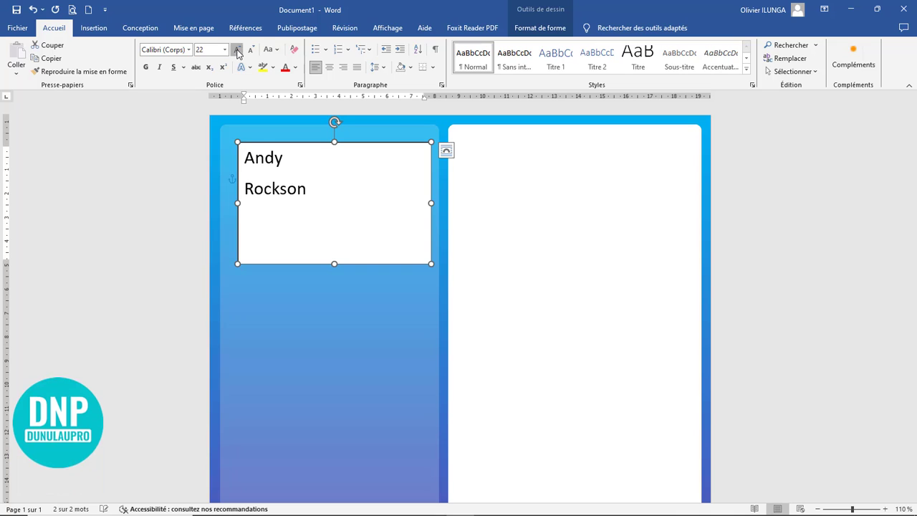
left_click(237, 49)
left_click(237, 50)
left_click(237, 50)
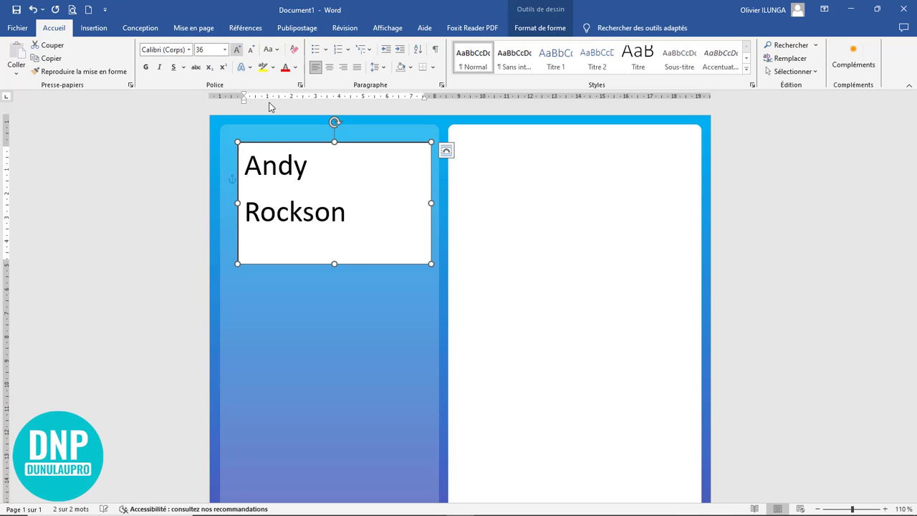
left_click(210, 51)
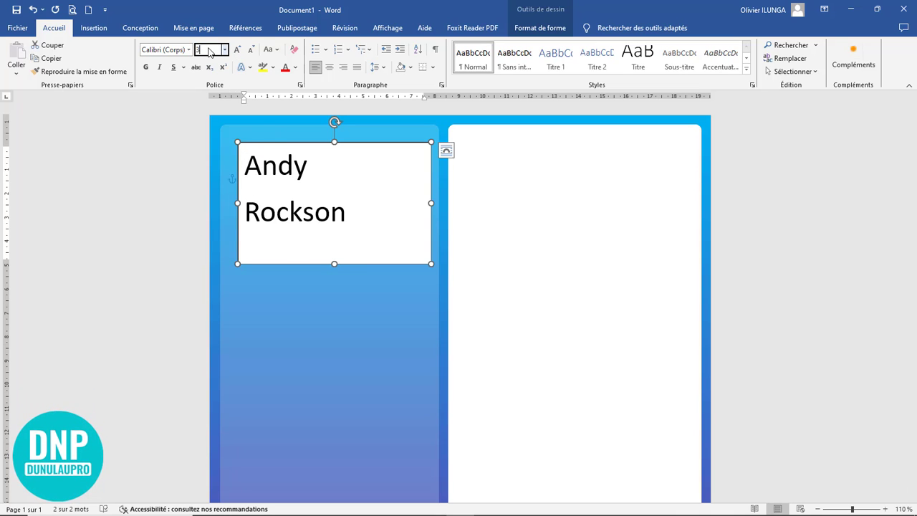
type("30")
key("Return")
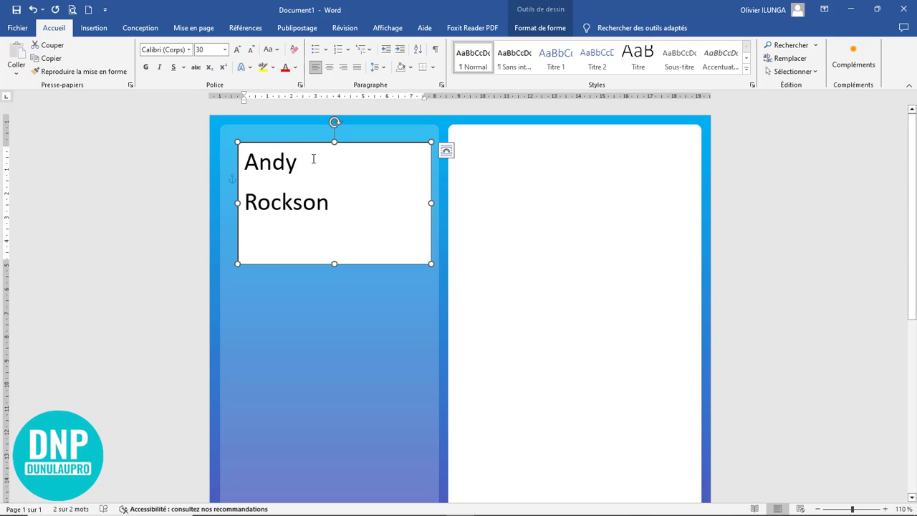
Convert the whole name to capitals and set its font to Montserrat SemiBold.
key("ctrl+a")
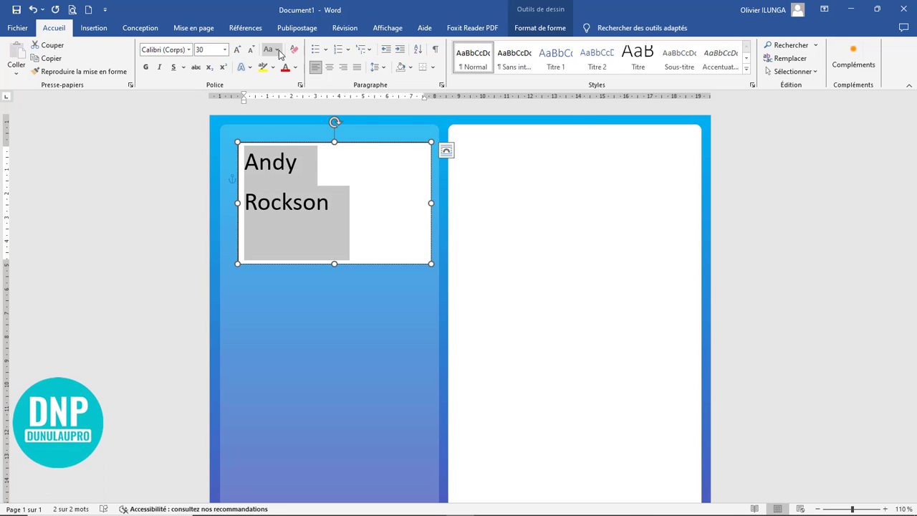
left_click(278, 49)
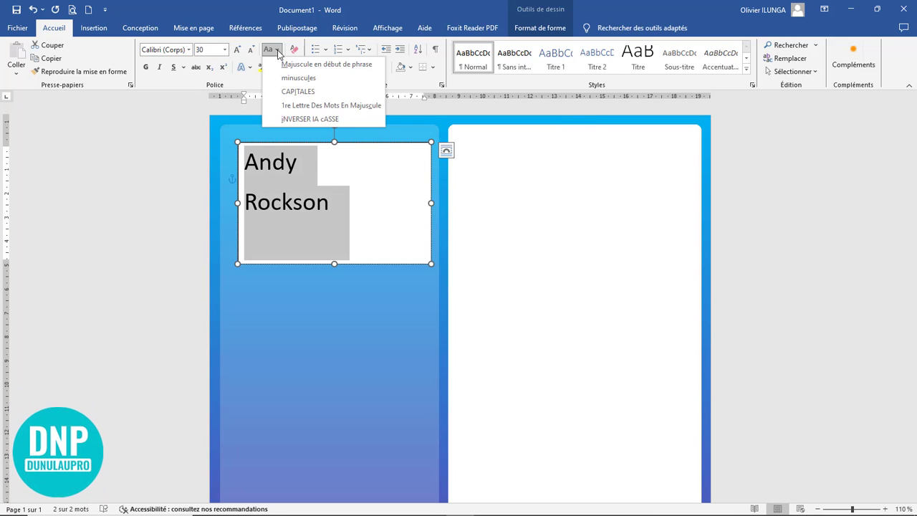
left_click(300, 92)
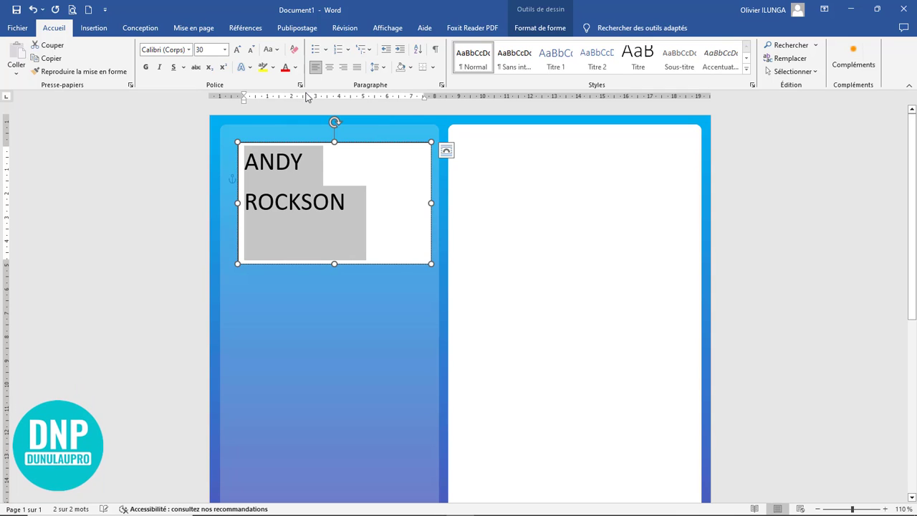
left_click(189, 50)
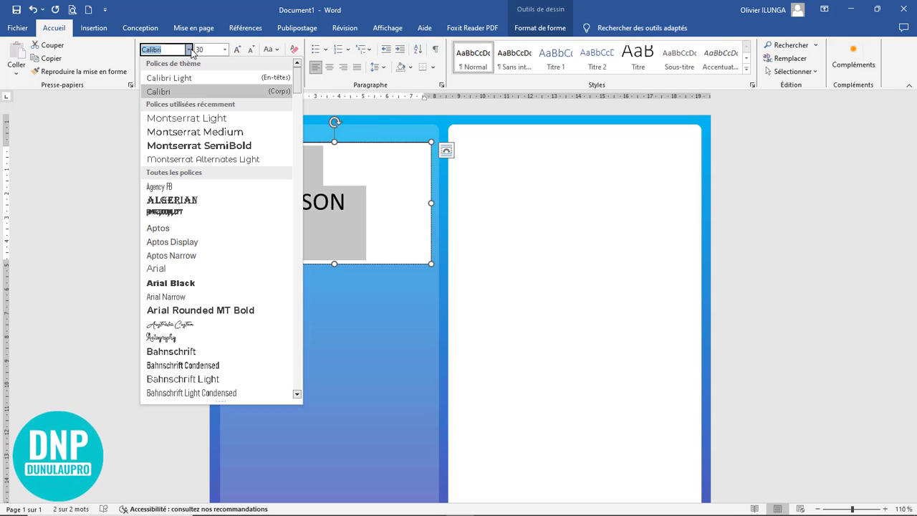
left_click(206, 145)
left_click(347, 337)
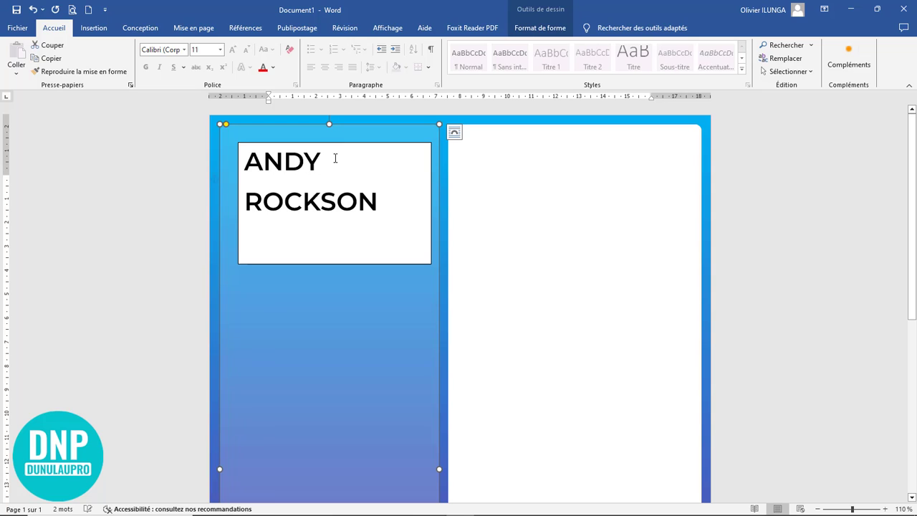
Set the first name's font to Montserrat Light and shorten the text box to fit the two name lines.
left_click_drag(334, 158, 243, 161)
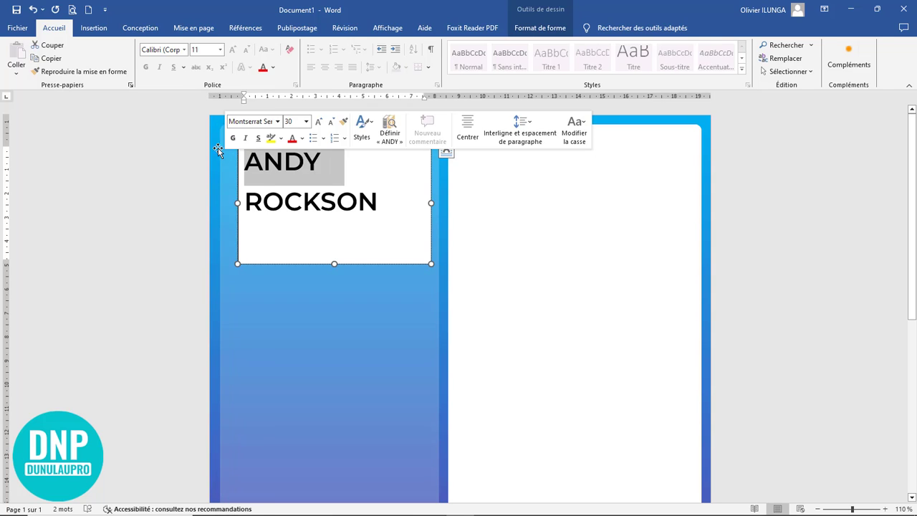
left_click(189, 49)
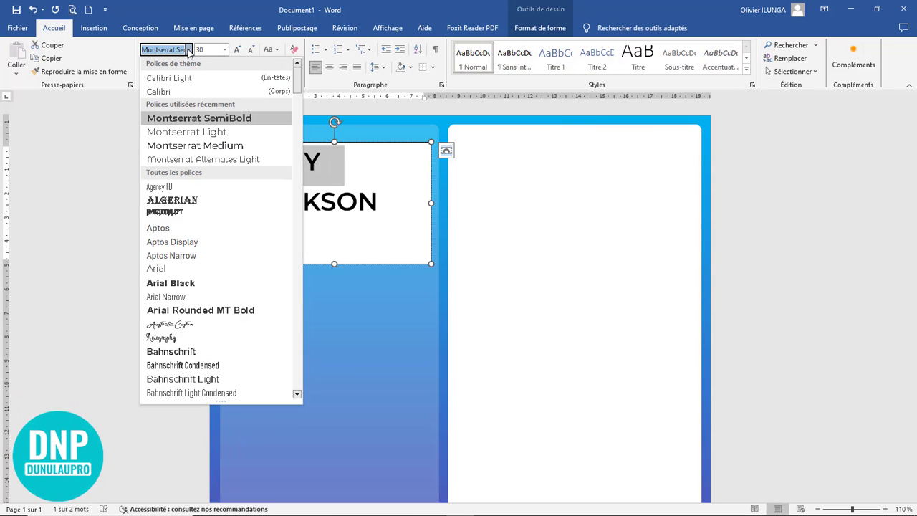
left_click(203, 131)
left_click_drag(333, 263, 333, 238)
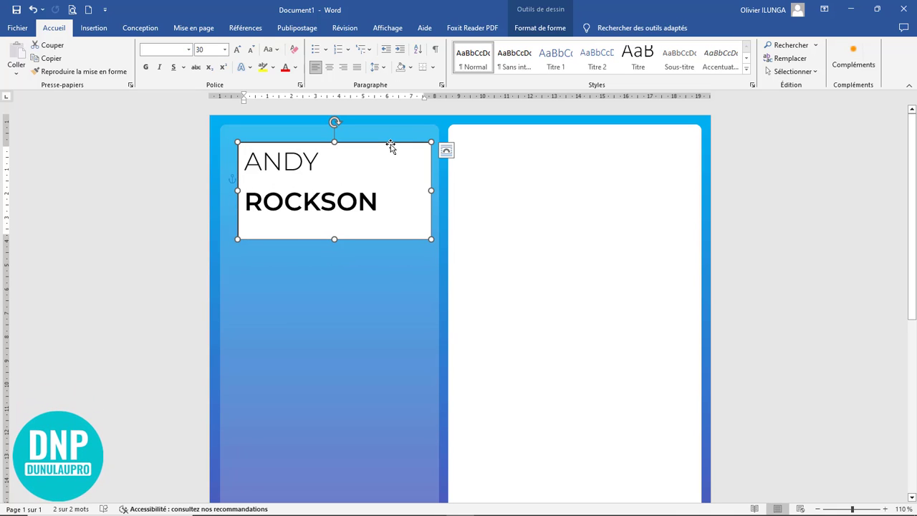
Shift the name text box slightly left and remove its outline and fill.
left_click_drag(391, 146, 386, 146)
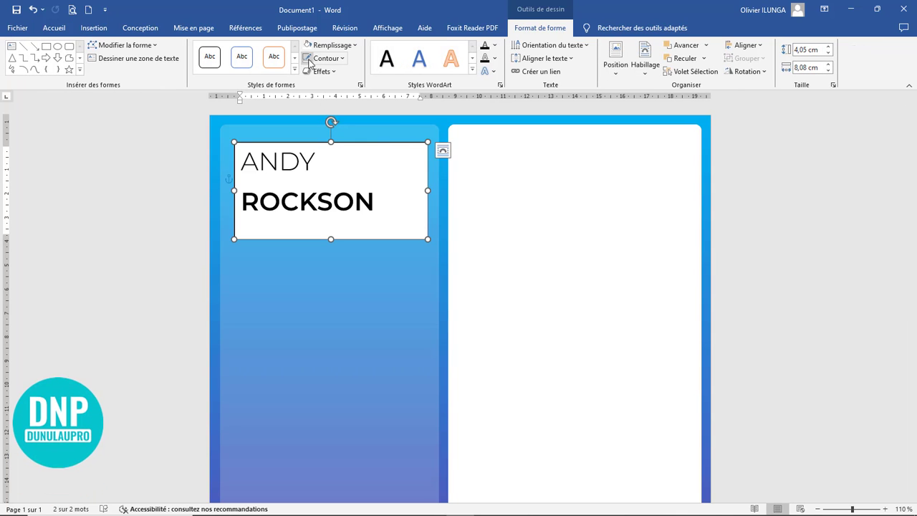
left_click(323, 61)
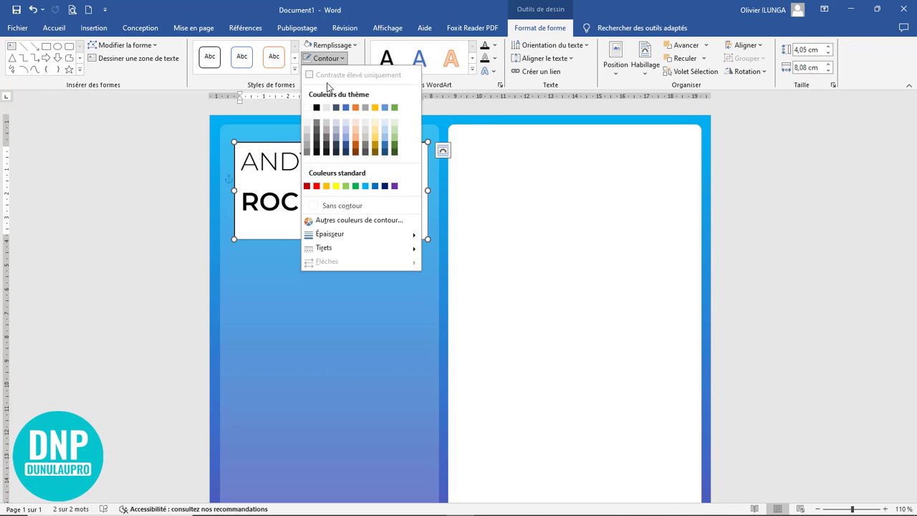
left_click(346, 207)
left_click(328, 45)
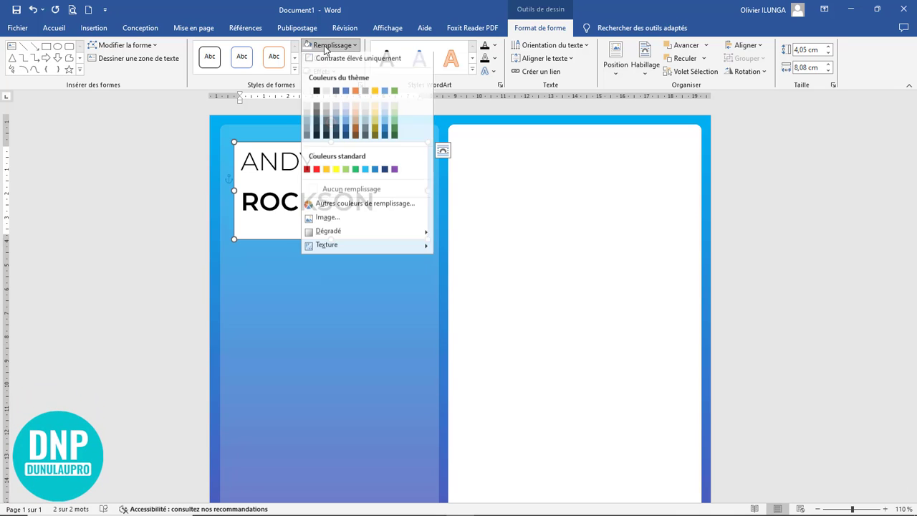
left_click(346, 194)
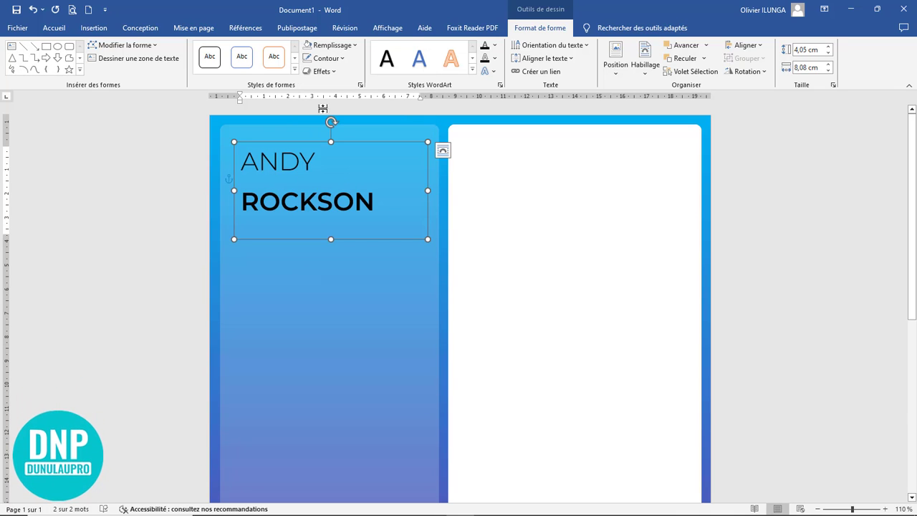
Set the name's font color to white and tighten the height of its text box.
left_click(59, 32)
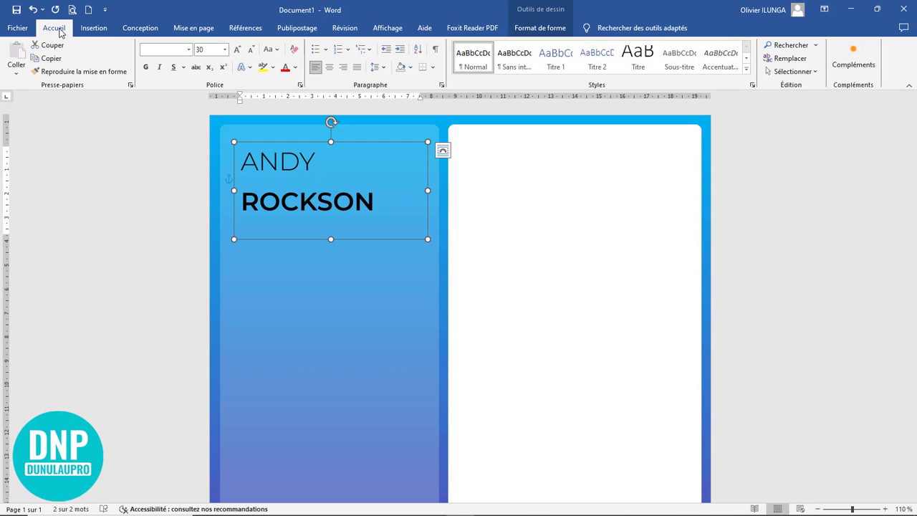
left_click(294, 67)
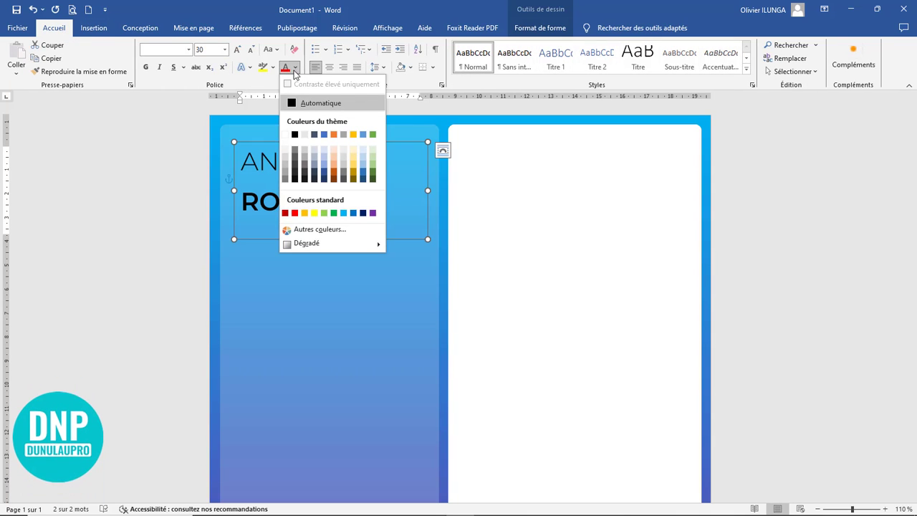
left_click(285, 135)
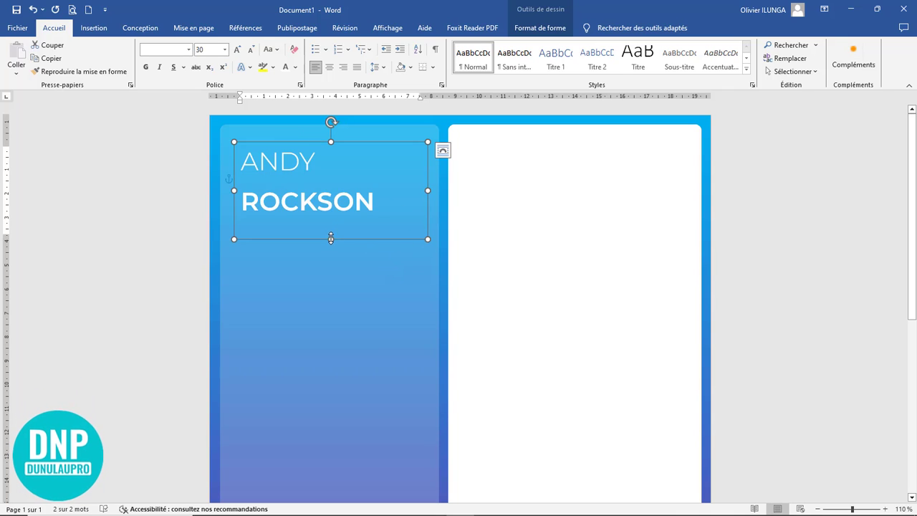
mouse_move(330, 239)
left_mouse_down()
mouse_move(333, 227)
mouse_move(340, 234)
left_mouse_up()
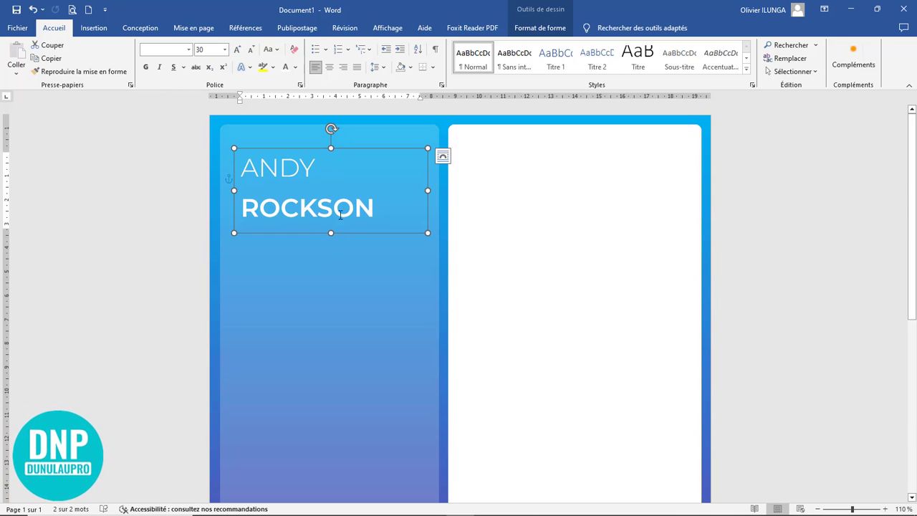
Duplicate the name text box below the original and set the copy's text to Montserrat Light, size 12.
left_click_drag(357, 235, 357, 306)
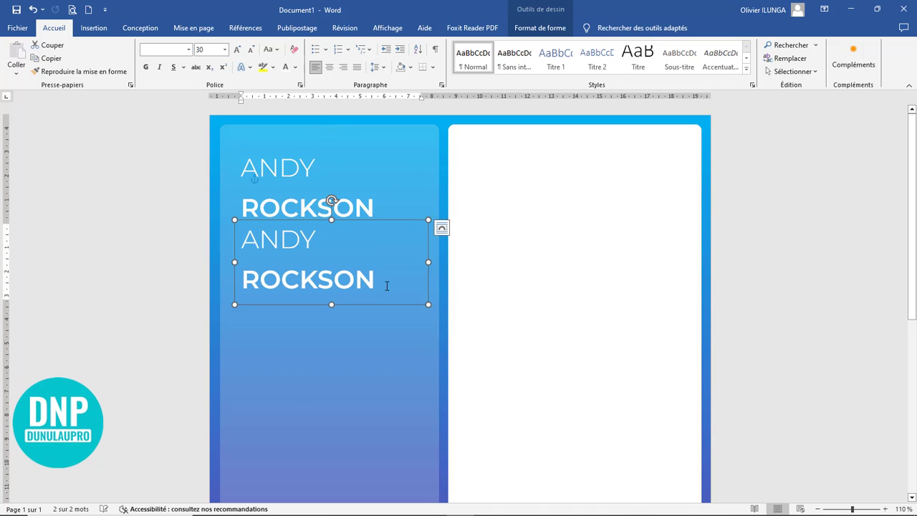
left_click_drag(263, 249, 397, 282)
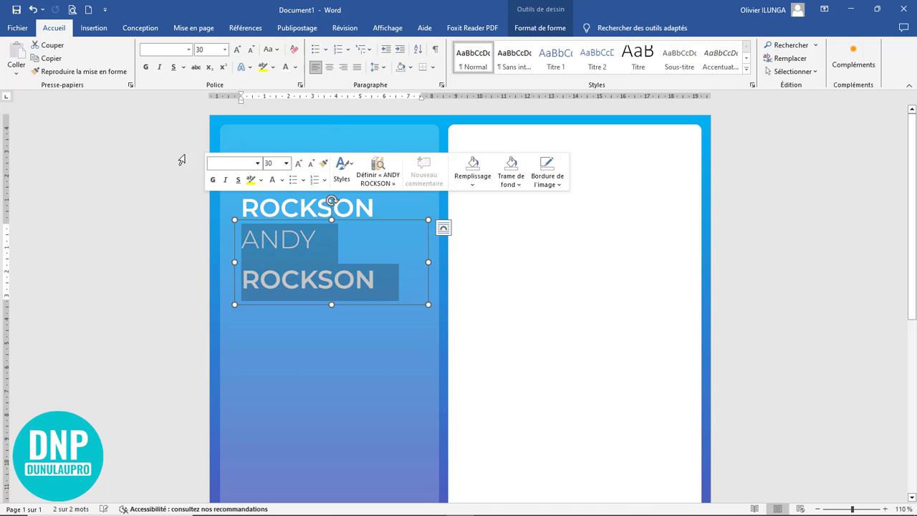
left_click(188, 49)
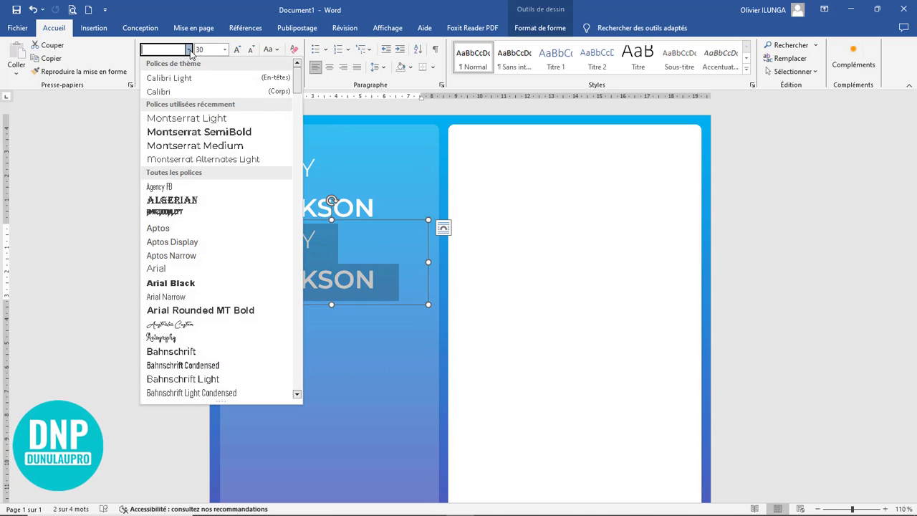
left_click(198, 121)
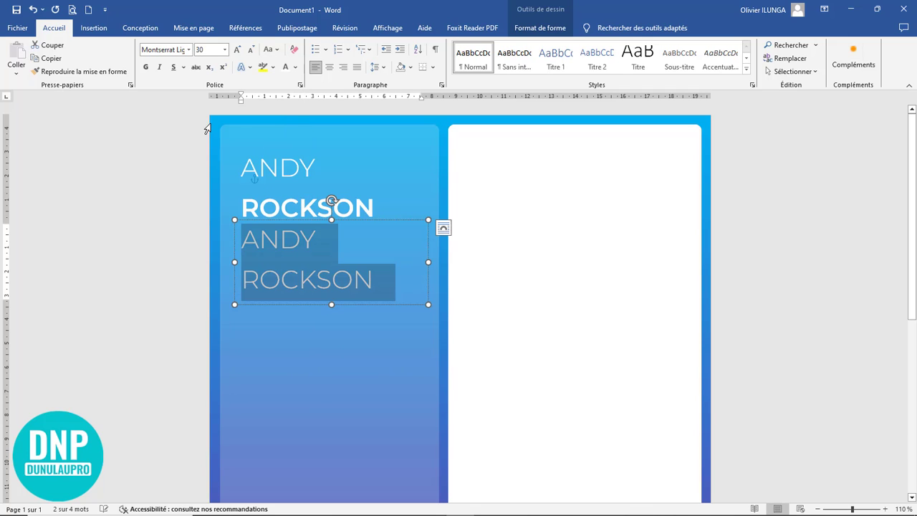
left_click(225, 51)
left_click(218, 106)
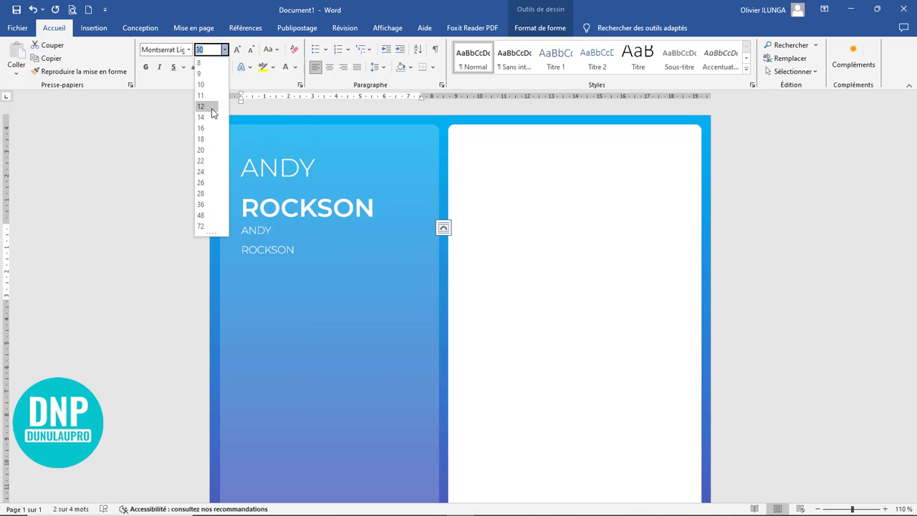
Replace the copied text with "Graphic Designer" and shrink its text box to fit just under the name.
left_click(328, 256)
key("ctrl+a")
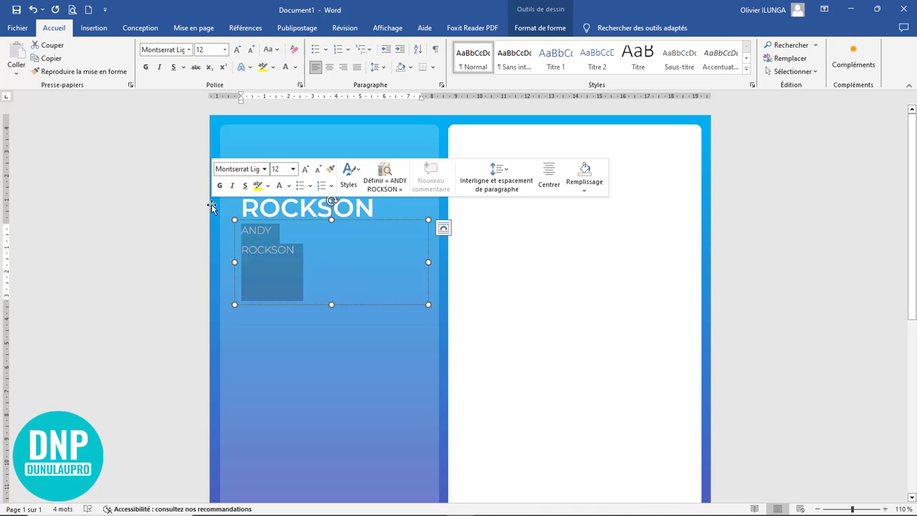
type("Graphic Designer")
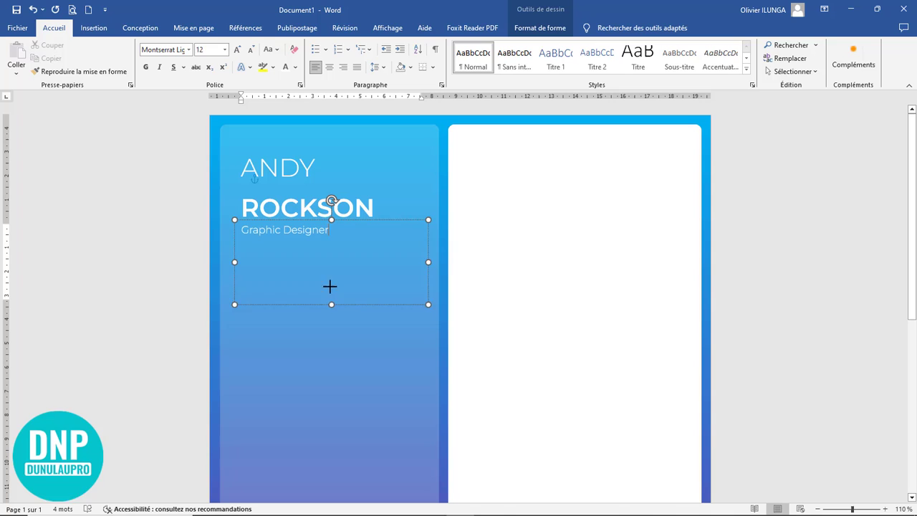
left_click_drag(331, 304, 331, 238)
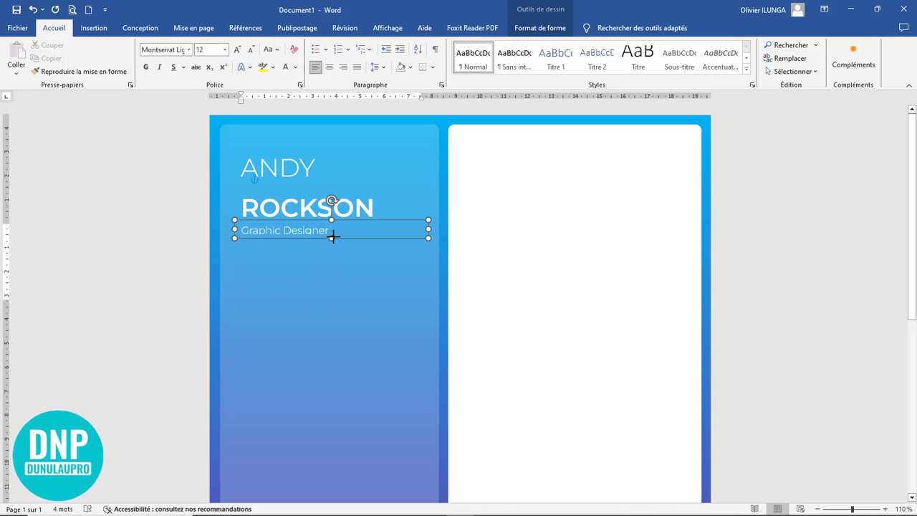
left_click_drag(428, 237, 343, 230)
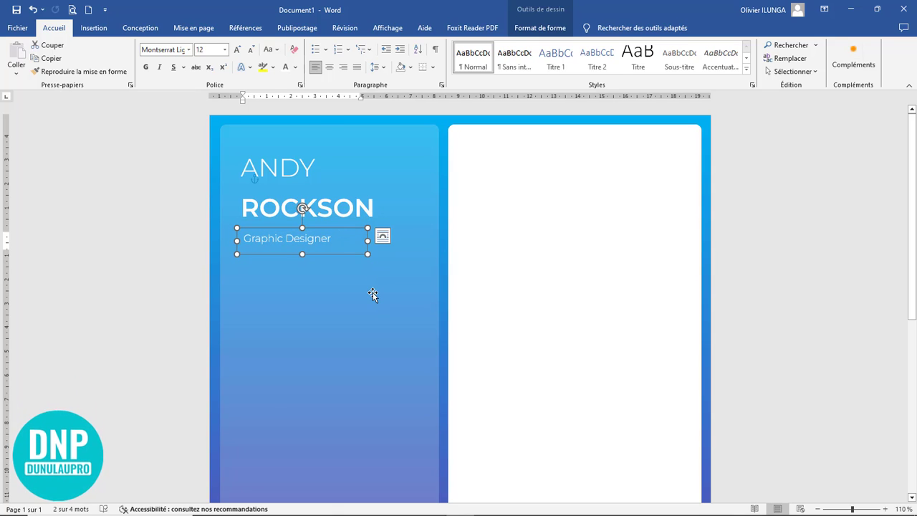
left_click(332, 267)
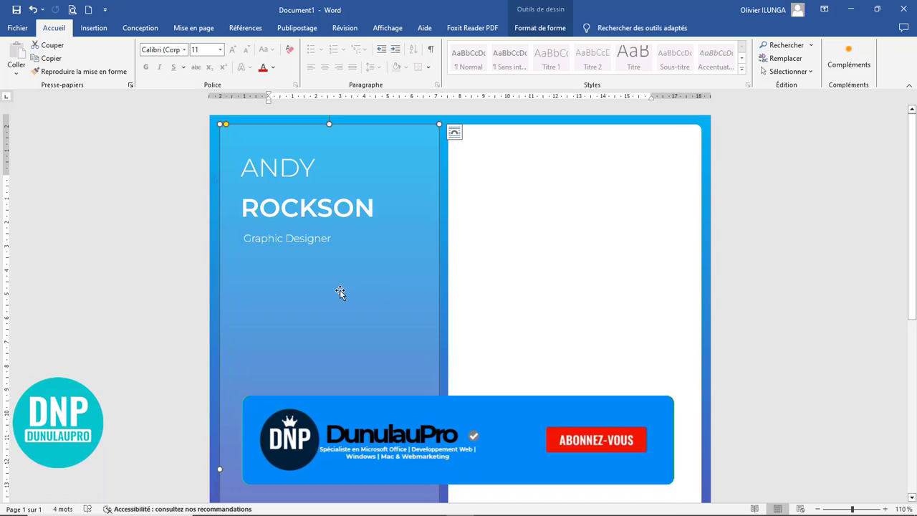
Draw a rounded rectangle about 8.7 cm high and 8.5 cm wide in the left column panel, below the job title.
left_click(92, 29)
left_click(162, 72)
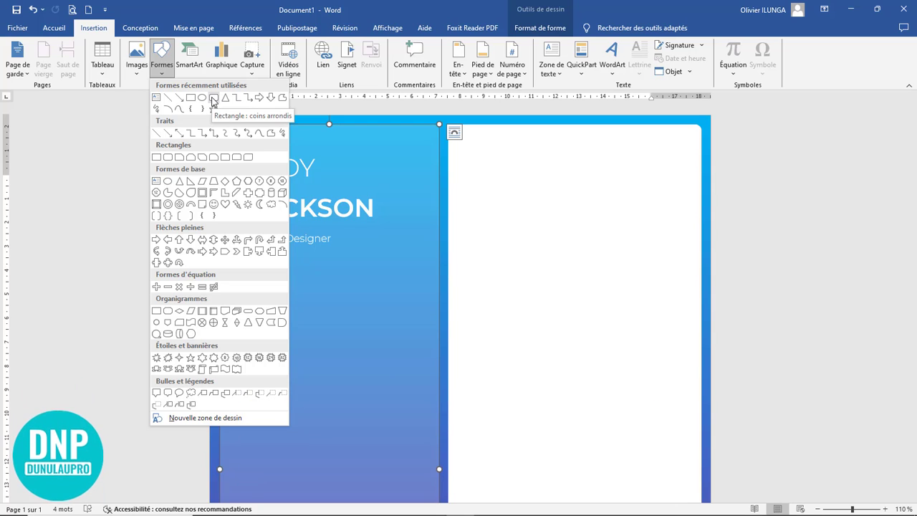
left_click(213, 99)
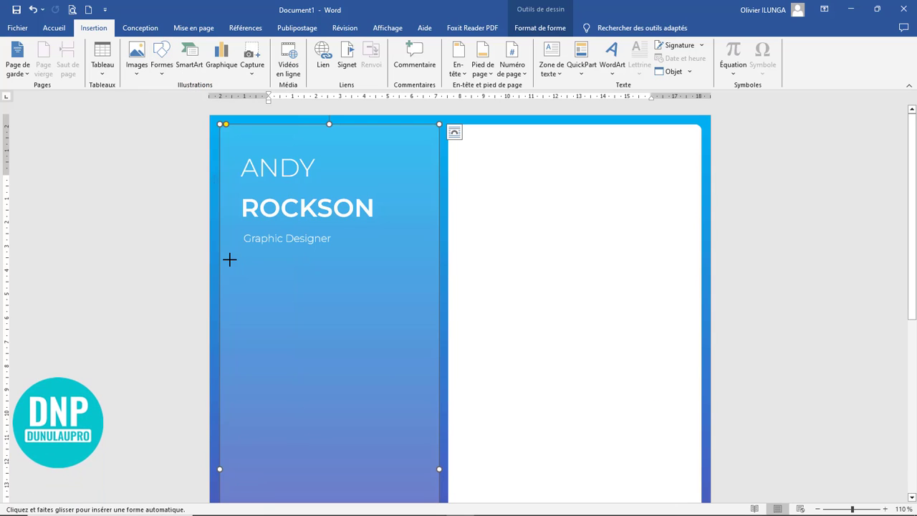
left_click_drag(231, 307, 429, 461)
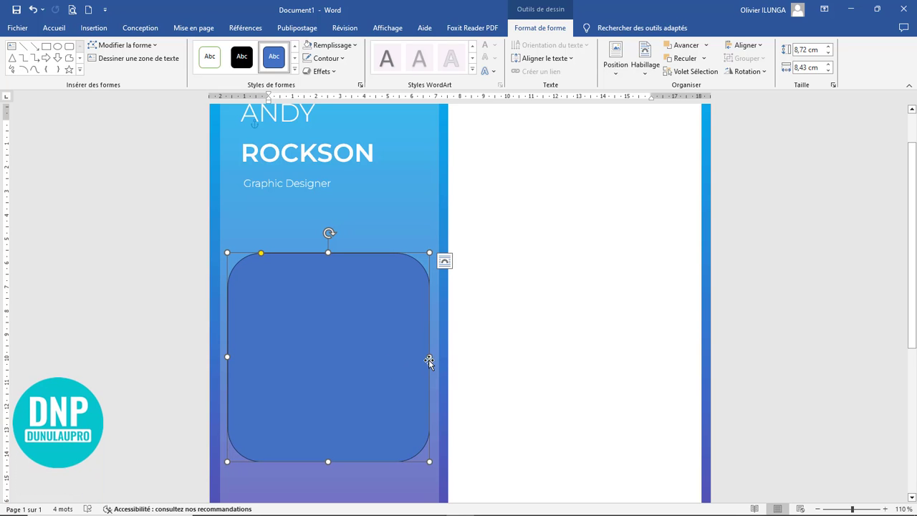
left_click_drag(429, 356, 431, 355)
scroll(337, 328, "up", 1)
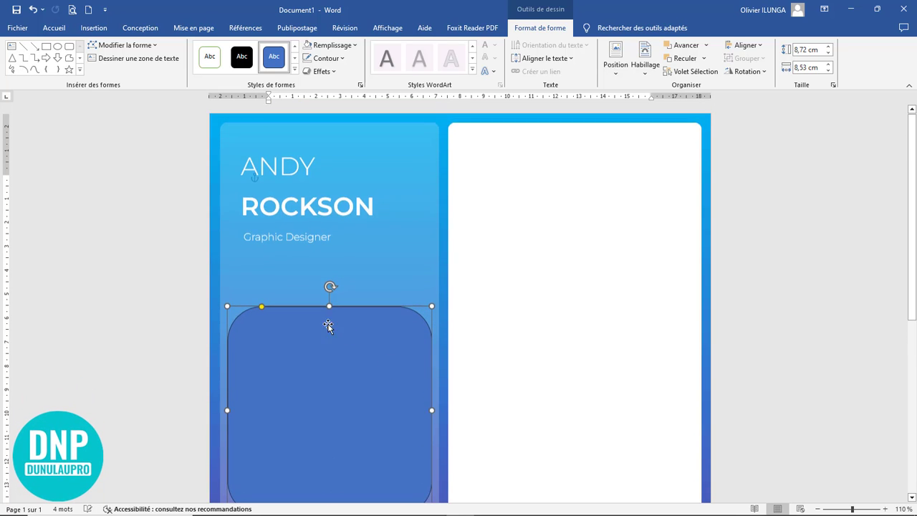
Reduce the new rectangle's corner rounding to a small radius.
scroll(276, 327, "up", 6, "ctrl")
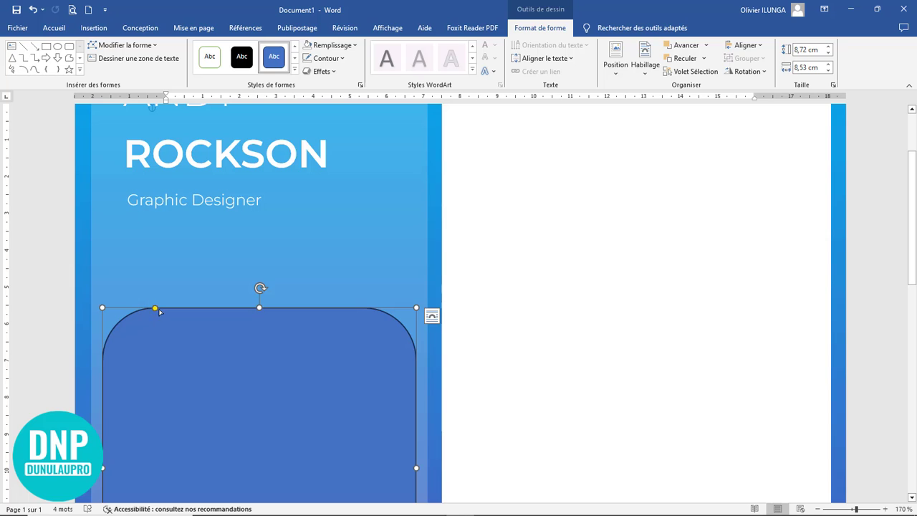
left_click_drag(155, 308, 110, 315)
scroll(179, 350, "down", 3)
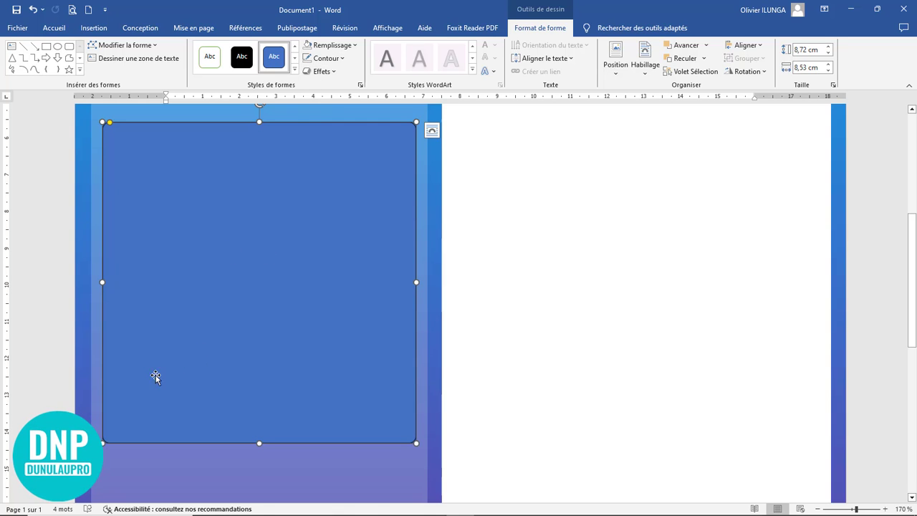
scroll(337, 168, "up", 1)
scroll(340, 182, "up", 3)
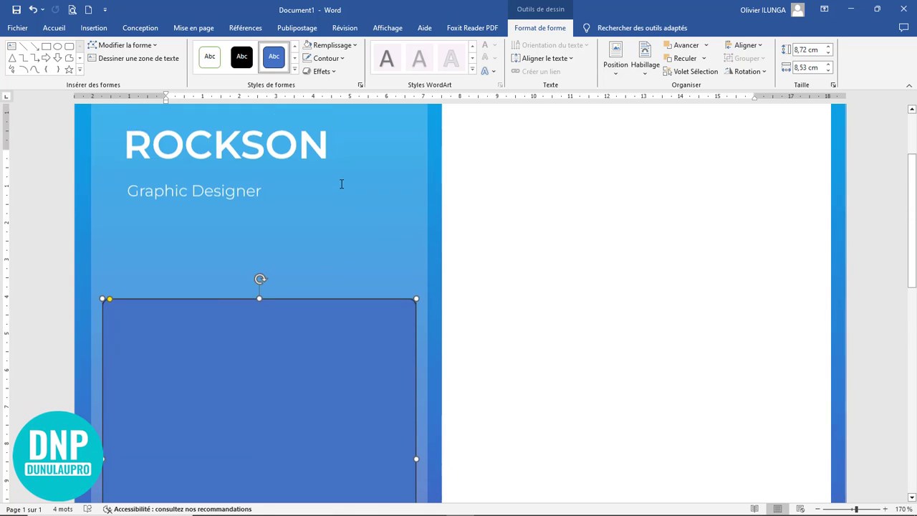
scroll(340, 187, "down", 2)
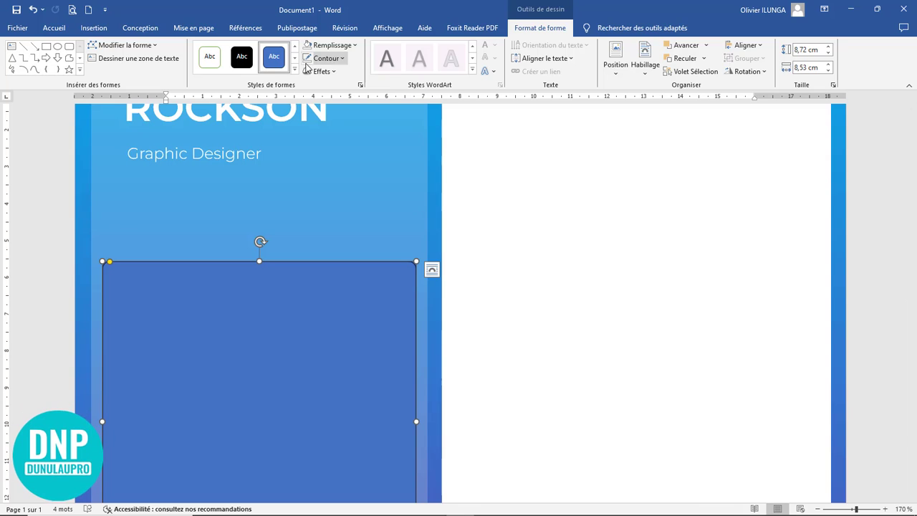
Fill the rounded rectangle with white and set its fill transparency to 80%.
left_click(322, 47)
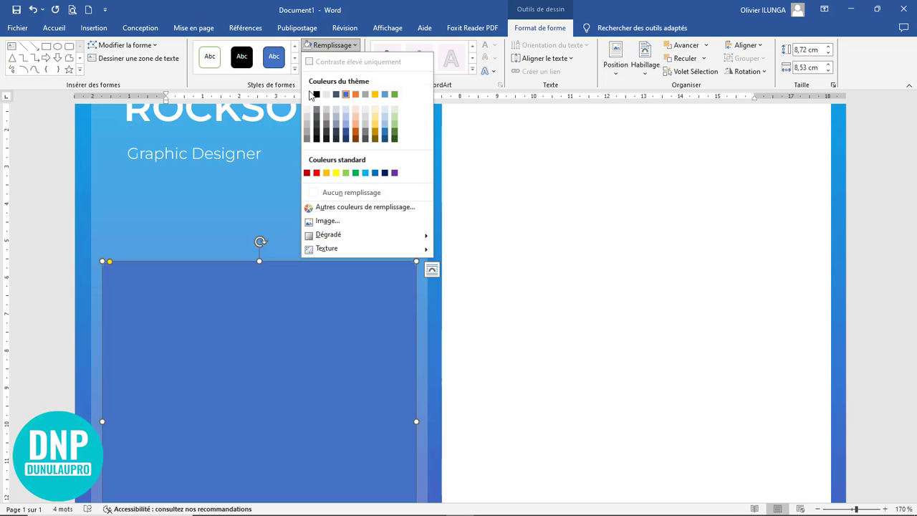
left_click(307, 95)
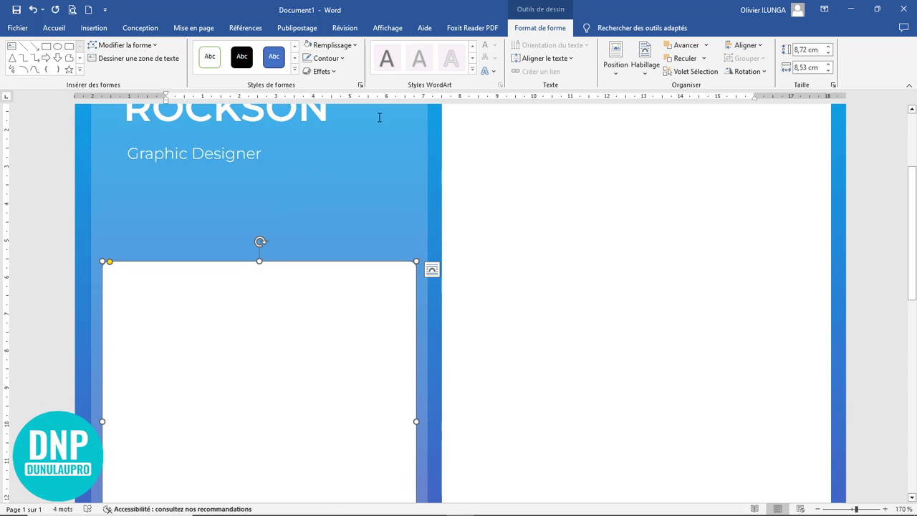
left_click(360, 85)
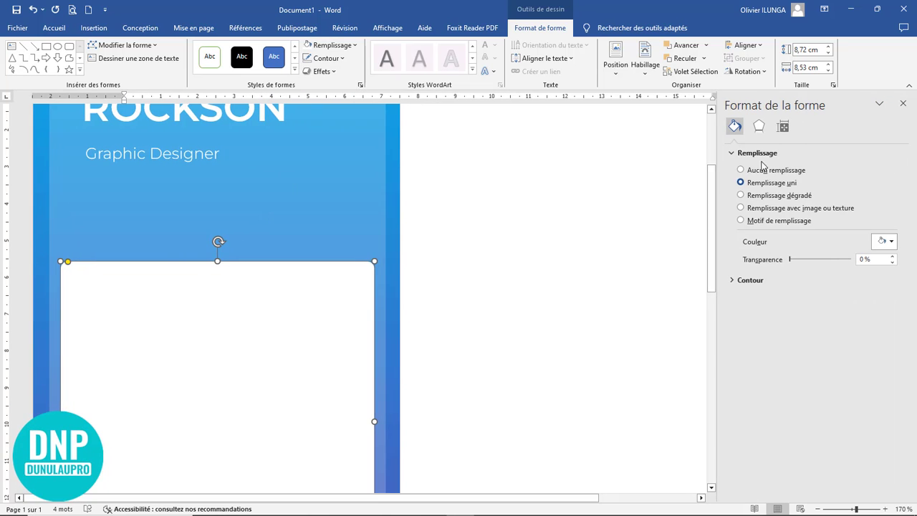
left_click(854, 258)
type("80")
key("Return")
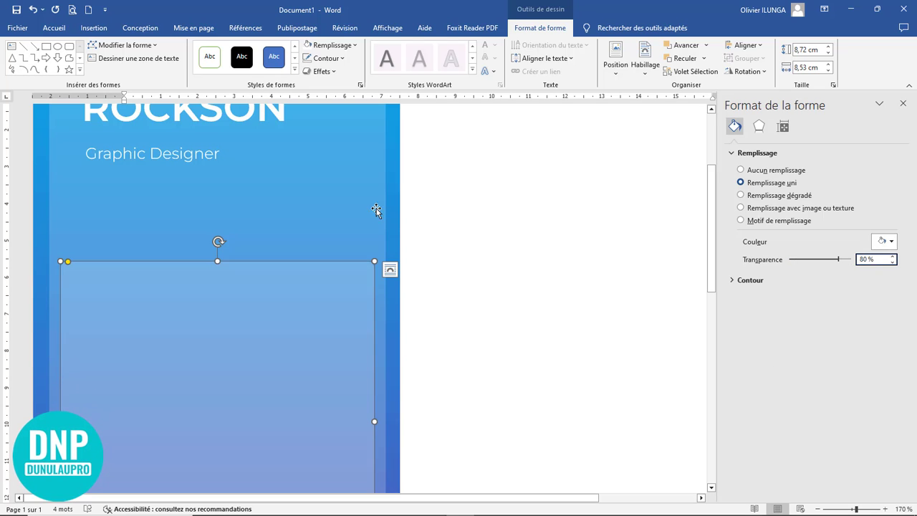
Give the translucent rectangle an outline in the lightest grey shade of the white theme color.
left_click(335, 61)
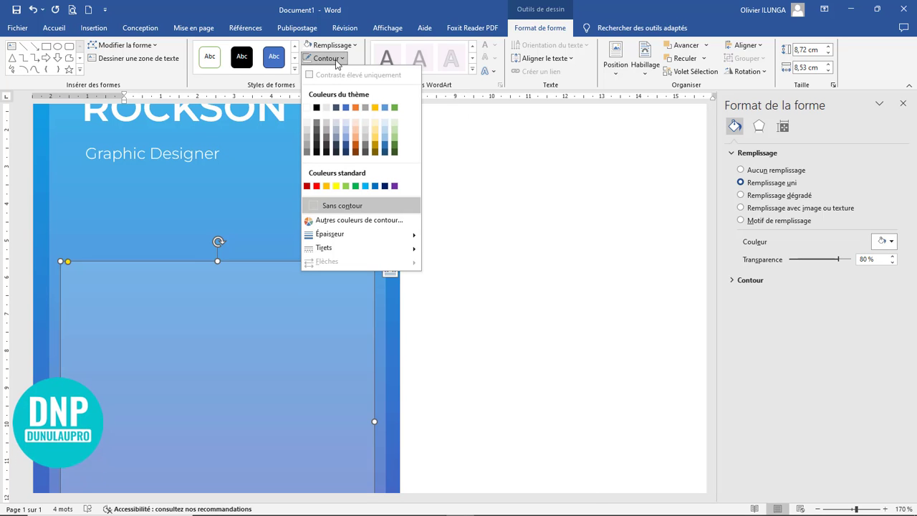
left_click(337, 61)
left_click(338, 61)
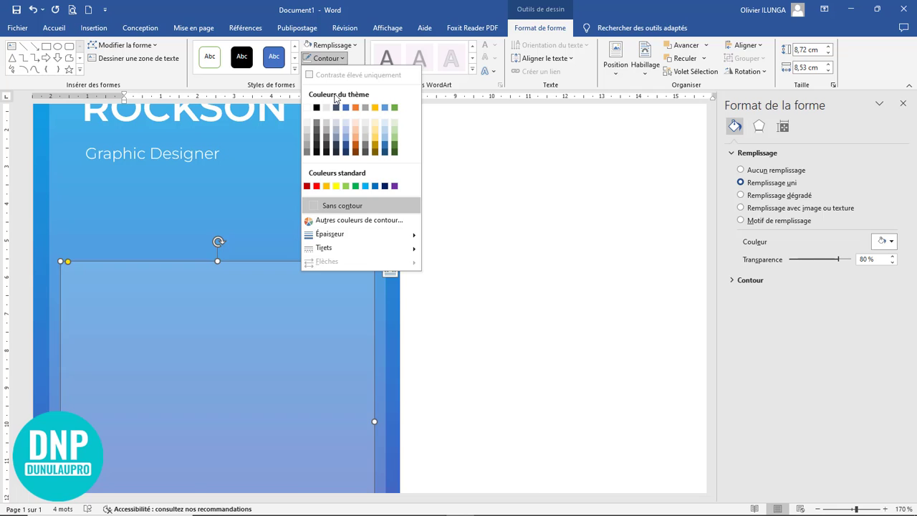
left_click(308, 124)
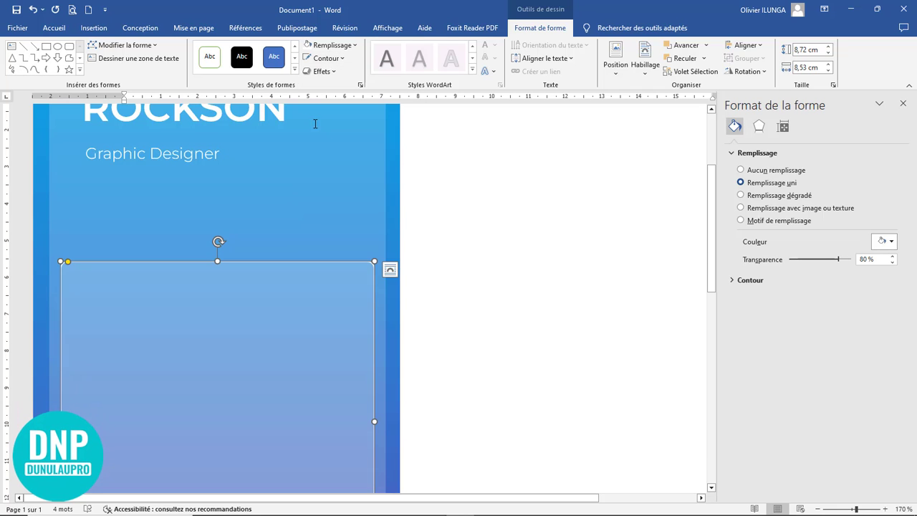
left_click(337, 60)
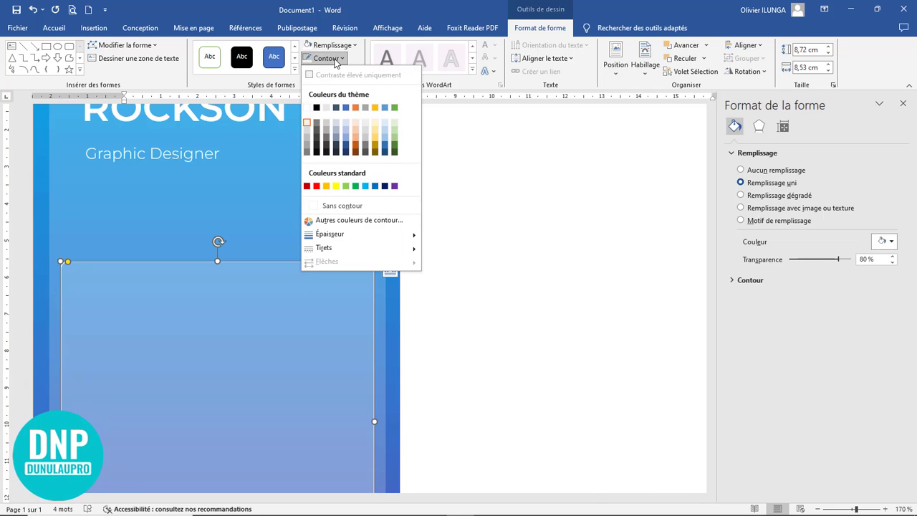
left_click(336, 60)
scroll(374, 217, "down", 11, "ctrl")
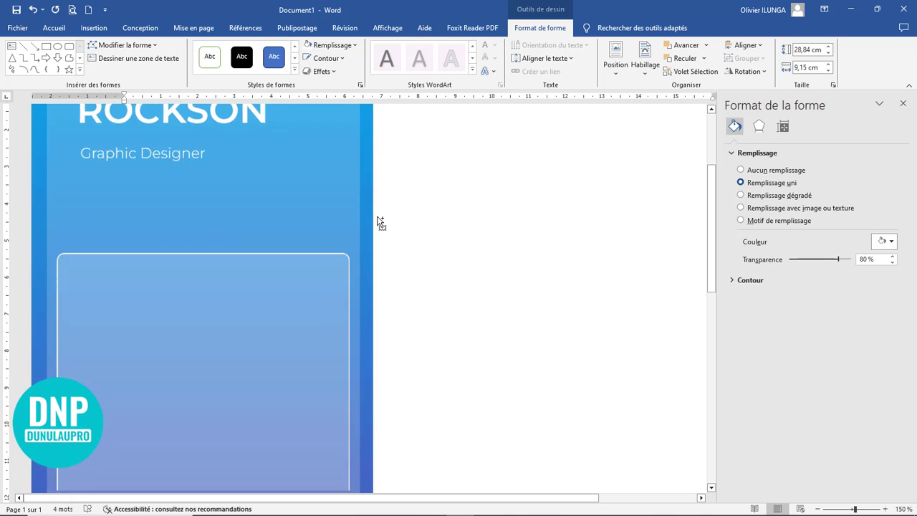
Paste the circular portrait photo and position it below the job title, overlapping the upper edge of the translucent box.
scroll(379, 223, "down", 2, "ctrl")
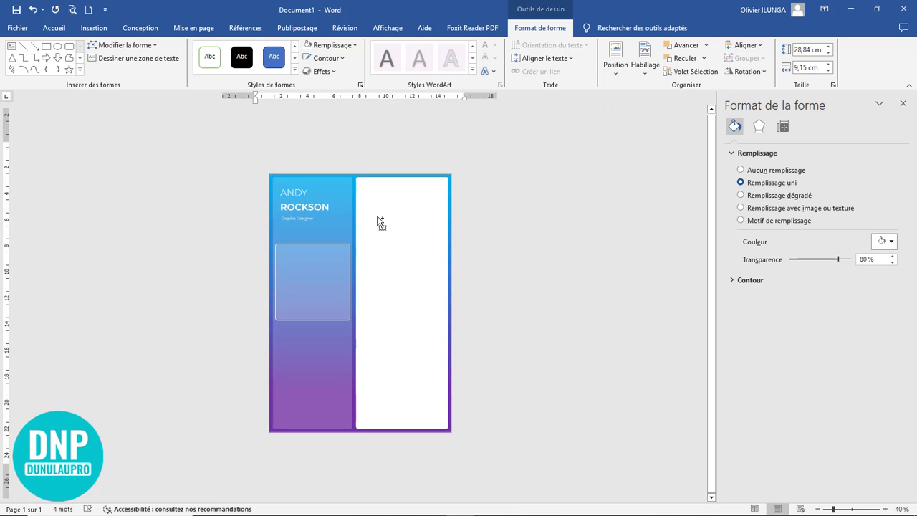
scroll(383, 232, "up", 6, "ctrl")
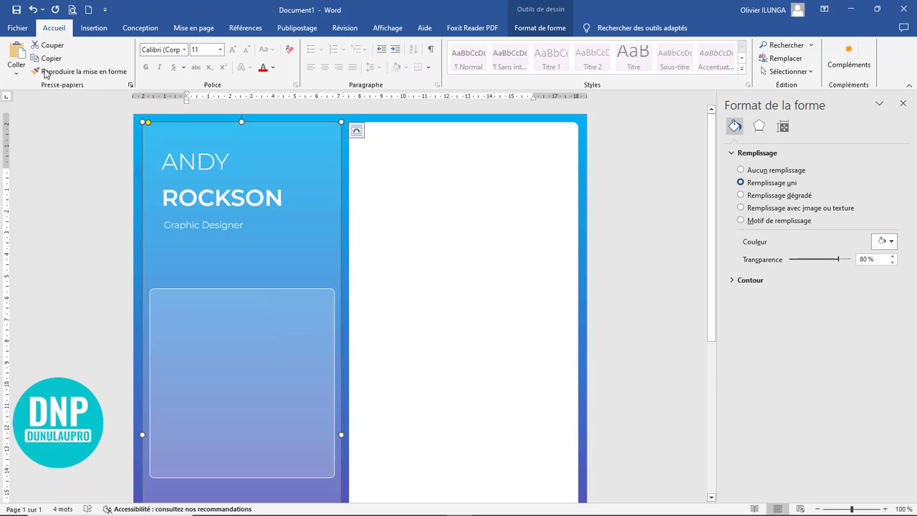
left_click(16, 58)
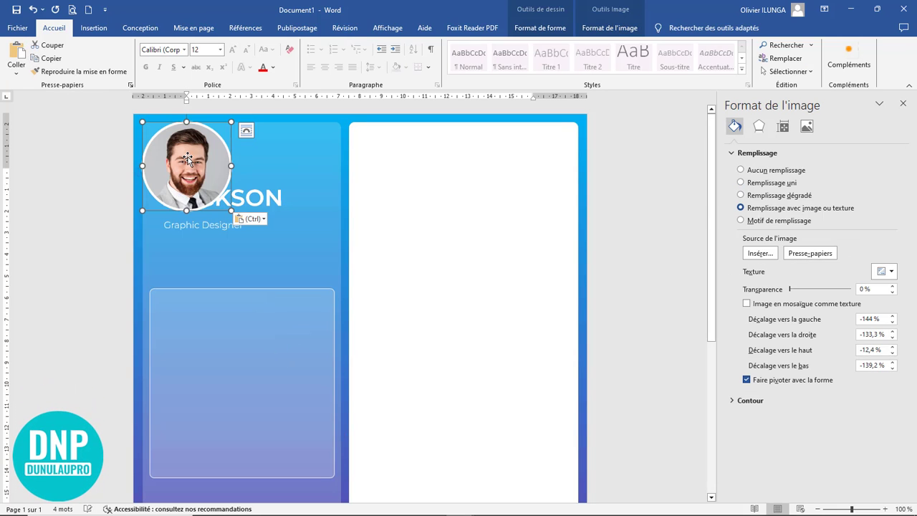
left_click_drag(187, 156, 236, 279)
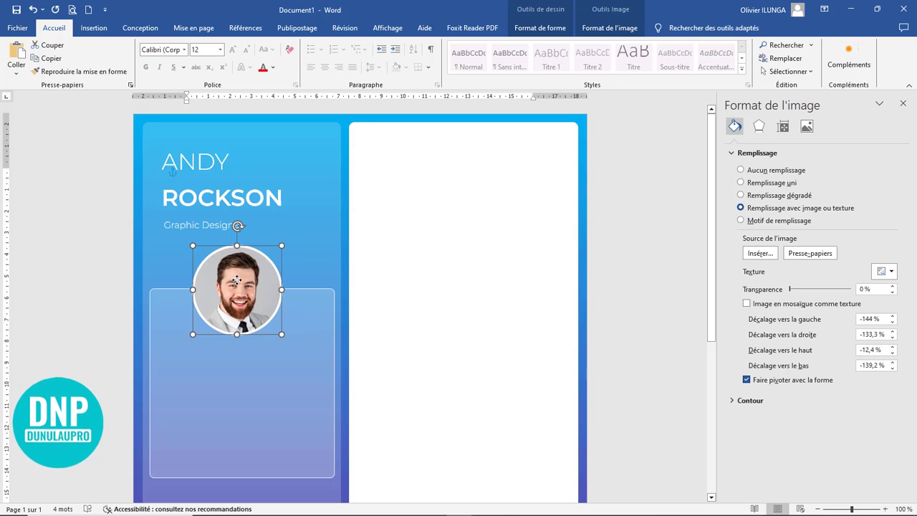
key("Up")
key("Up")
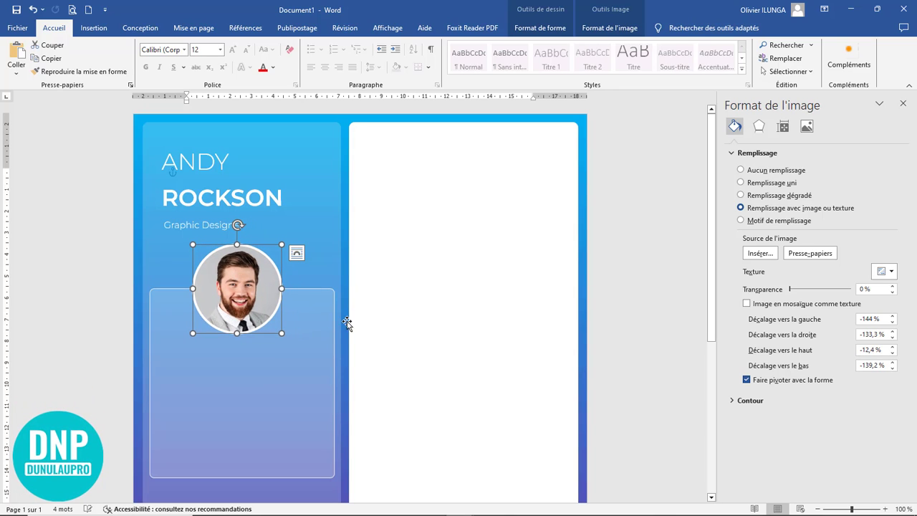
Nudge the portrait slightly up and to the right to fine-tune its alignment on the translucent box's upper edge.
scroll(440, 382, "up", 6, "ctrl")
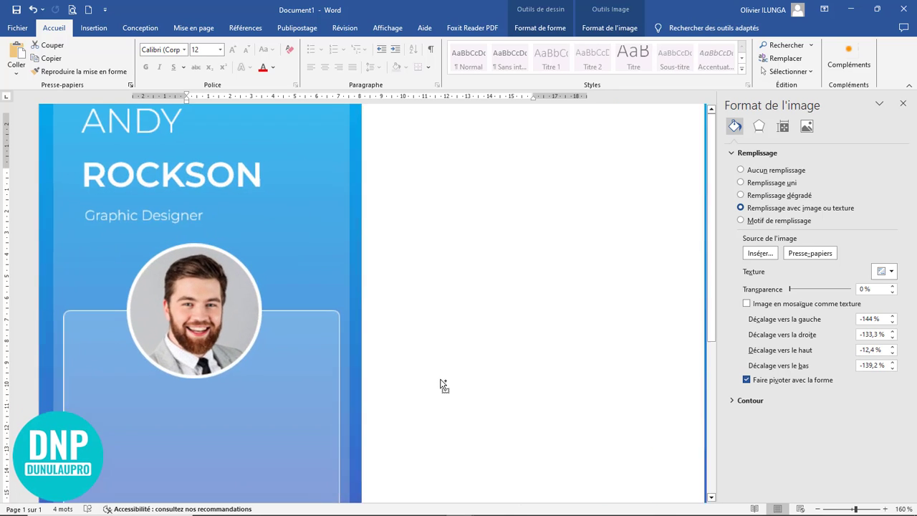
scroll(440, 384, "up", 1, "ctrl")
left_click(328, 328)
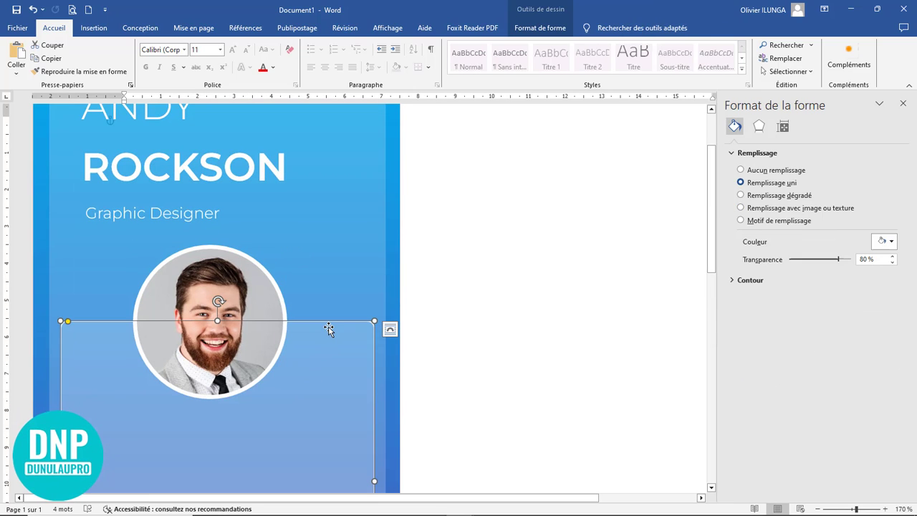
left_click(215, 362)
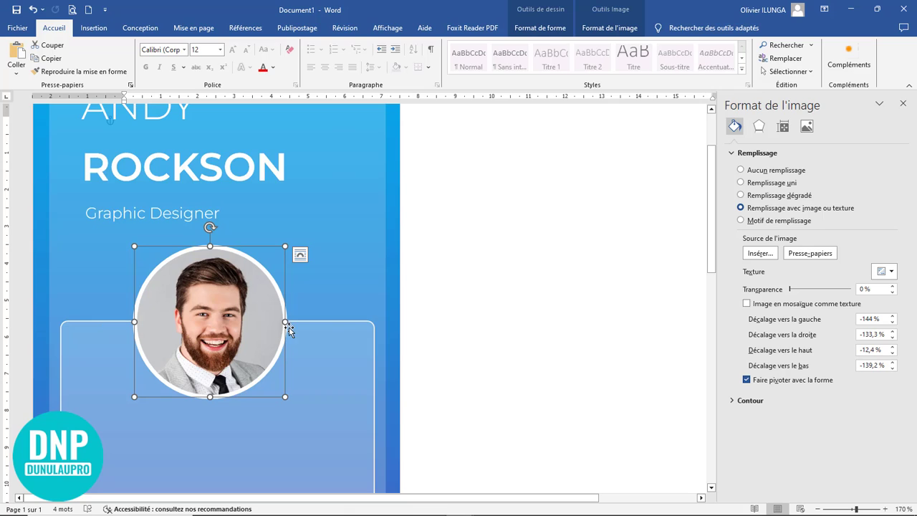
key("Up")
key("Right")
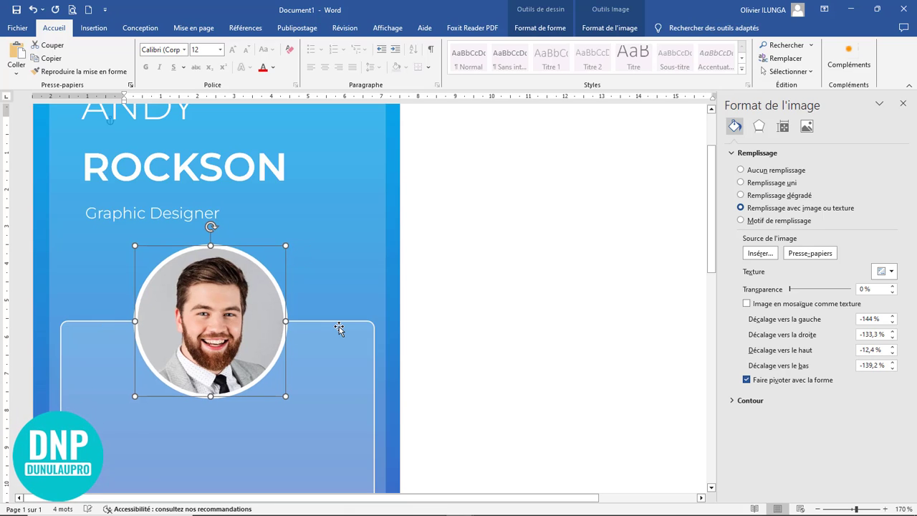
key("Right")
key("Right")
key("Right")
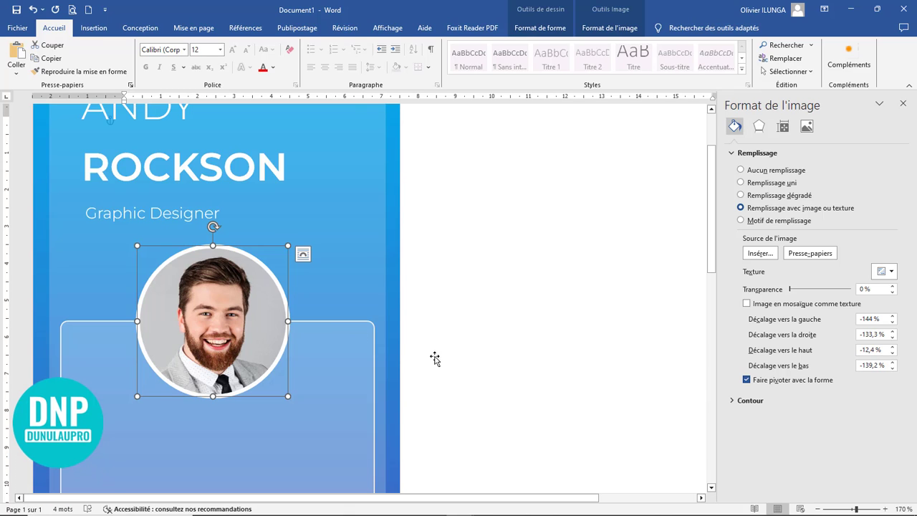
left_click(493, 338)
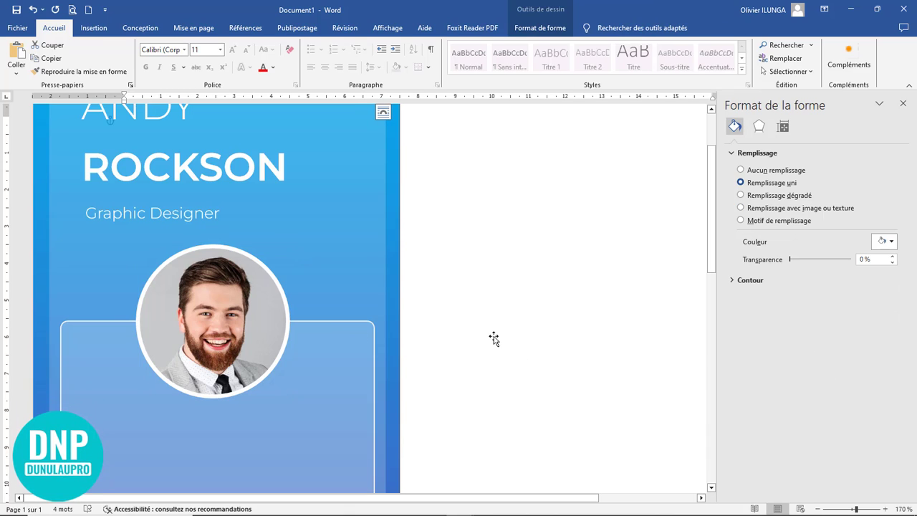
Duplicate the job title text box into the translucent box below the portrait and replace its text with "Me concernant".
left_click(156, 219)
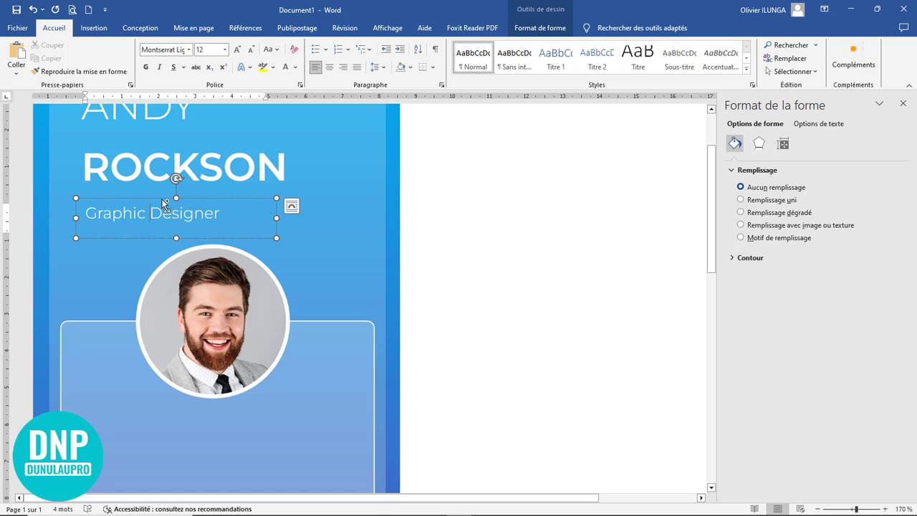
left_click_drag(169, 385, 169, 378)
scroll(262, 435, "down", 3)
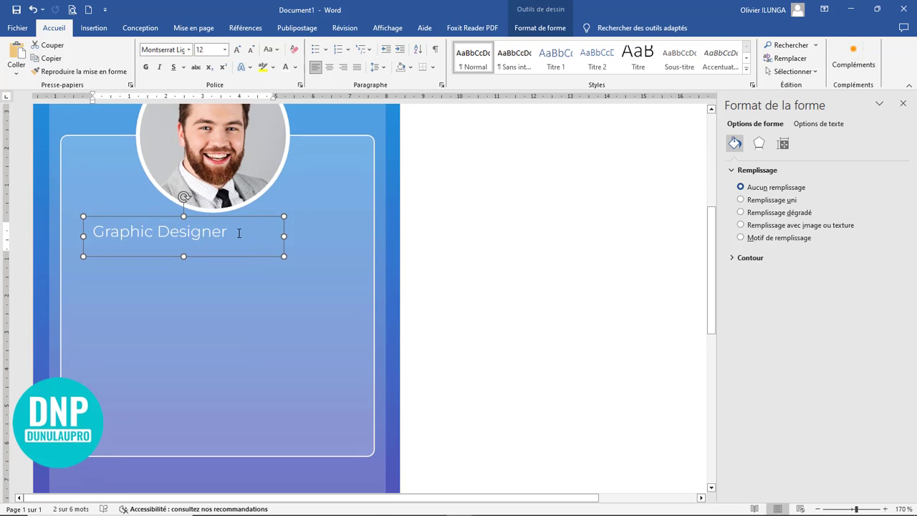
left_click_drag(239, 231, 57, 227)
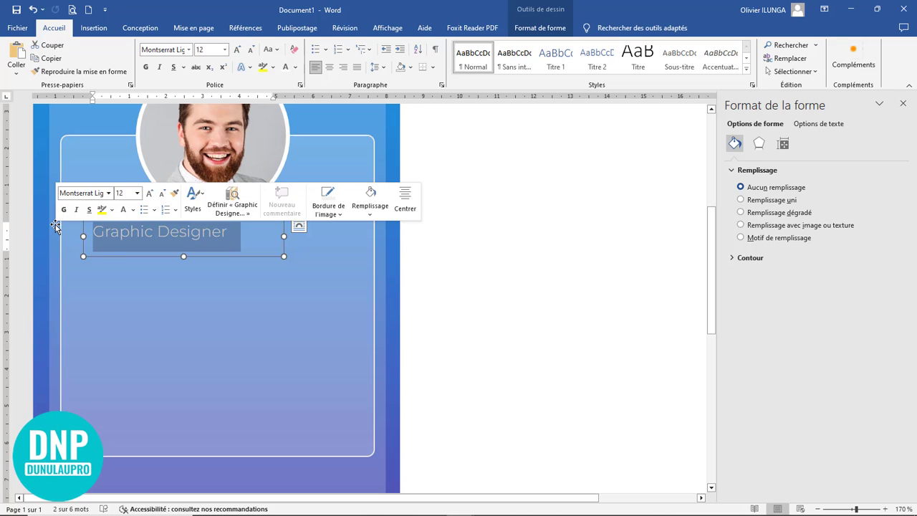
type("Me ")
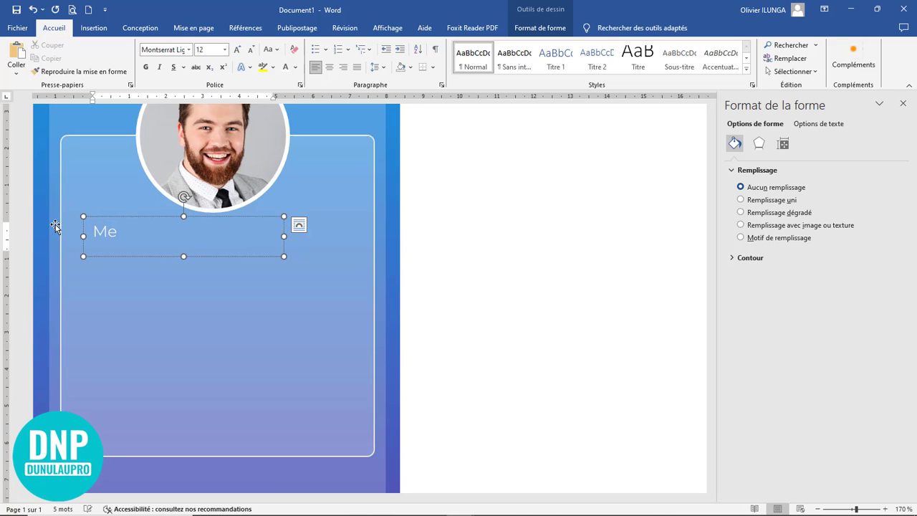
type("conerna")
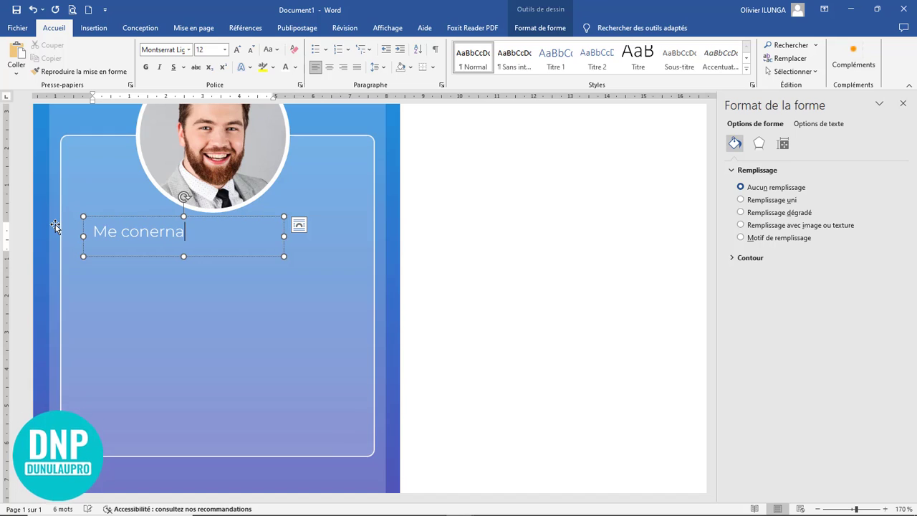
type("nt")
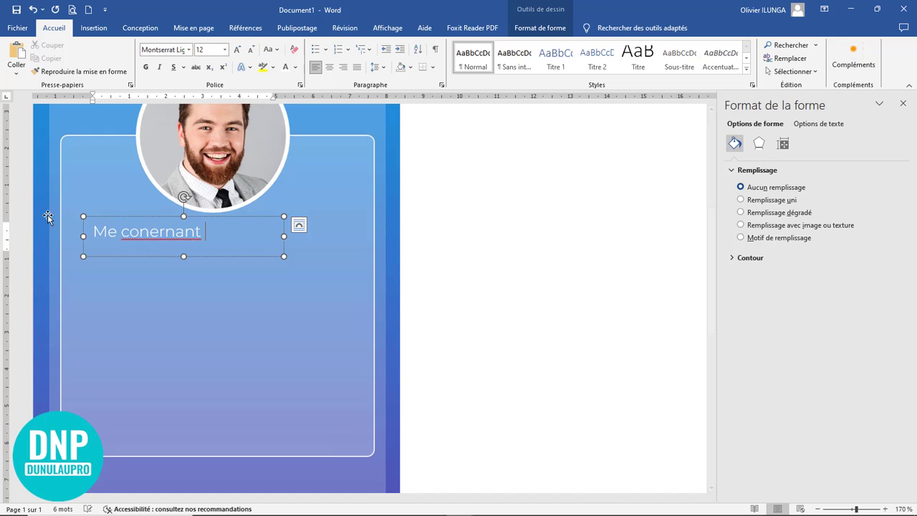
left_click(148, 233)
type("c")
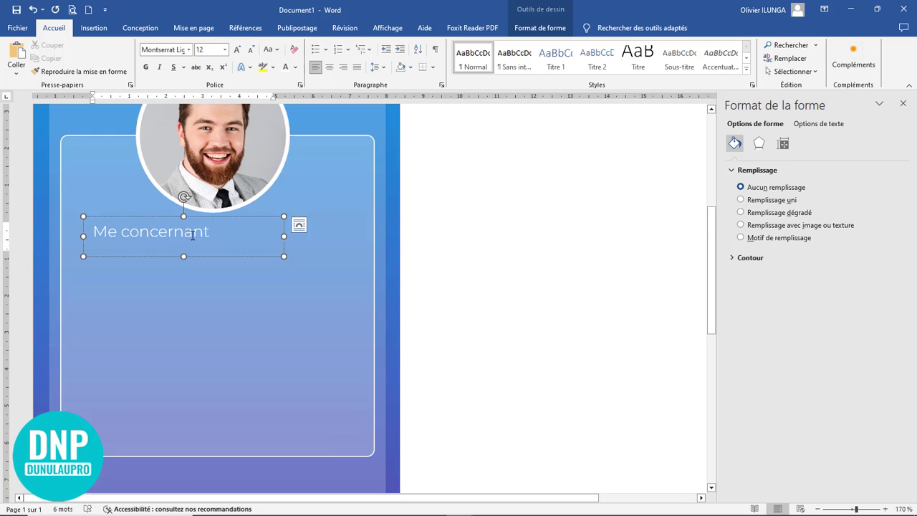
Format the "Me concernant" heading as bold uppercase Montserrat SemiBold at 14 pt.
triple_click(192, 235)
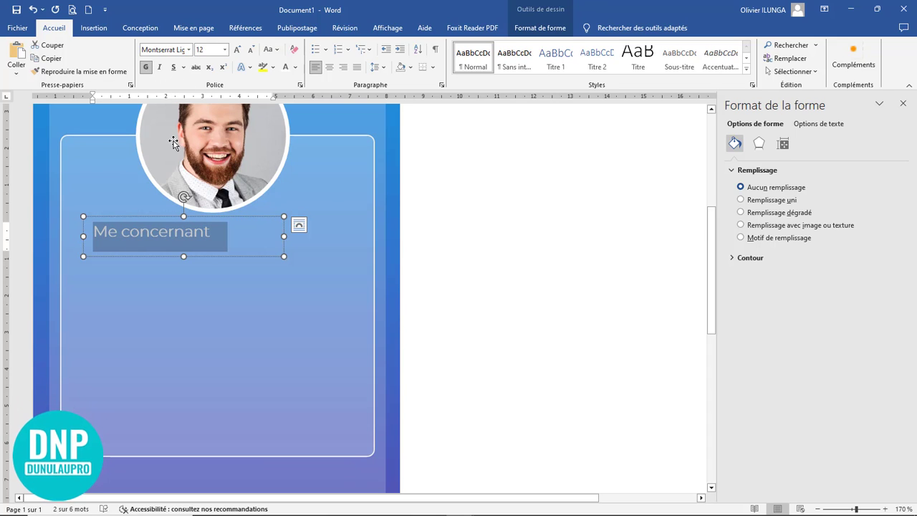
left_click(270, 52)
left_click(293, 90)
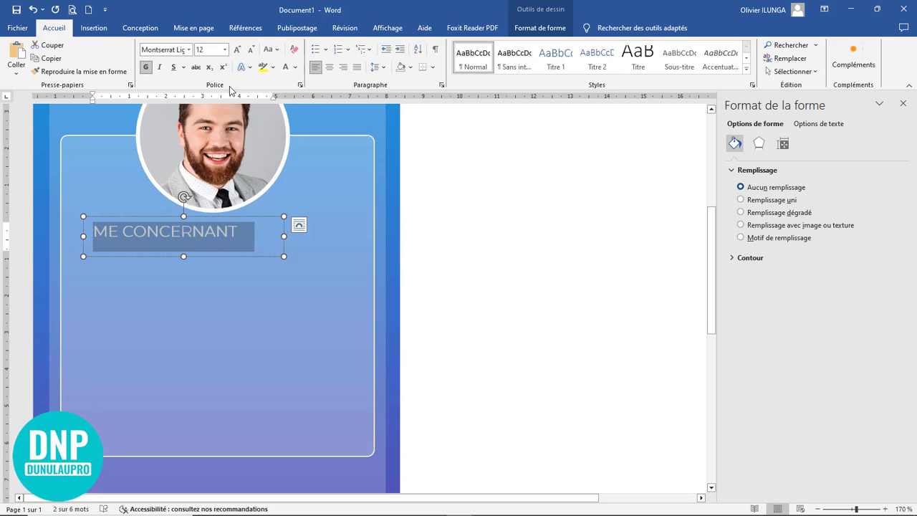
left_click(189, 50)
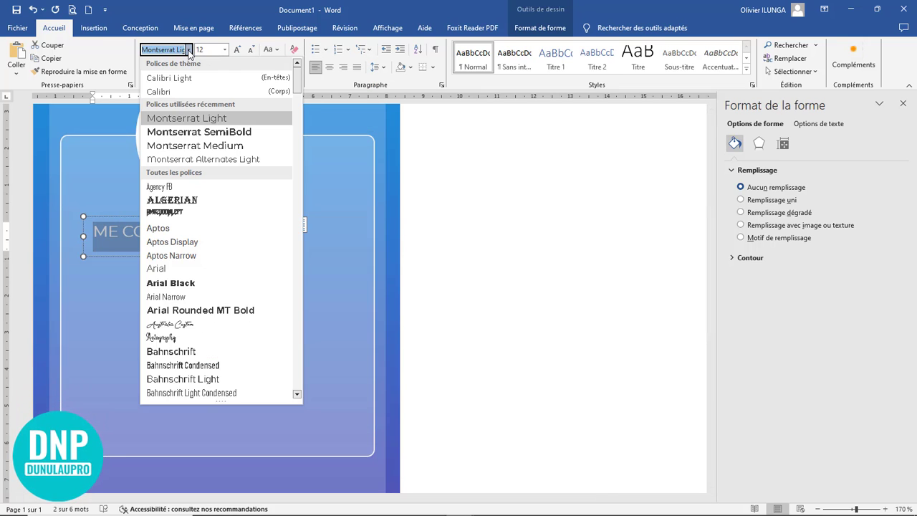
left_click(208, 133)
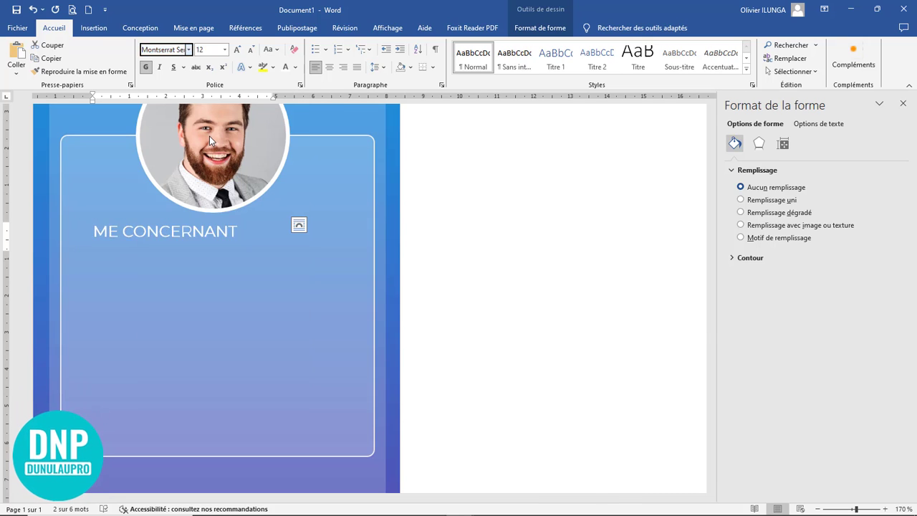
left_click(237, 50)
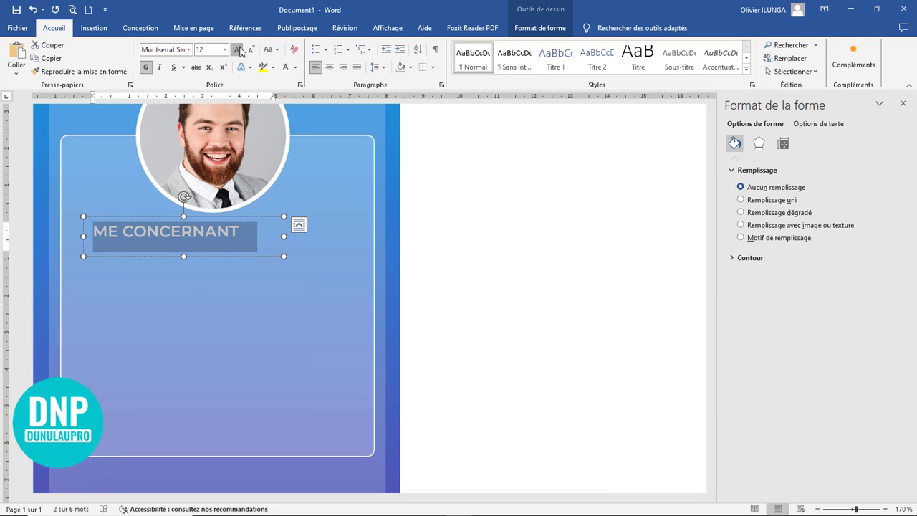
left_click(168, 257)
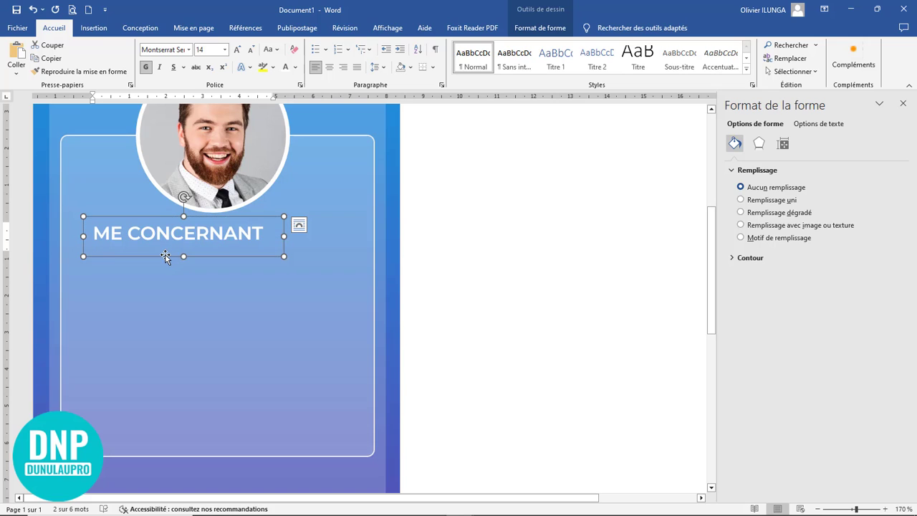
Duplicate the heading directly below, widen the copy to nearly the translucent box's width and set its text to non-bold Montserrat Light.
left_click_drag(168, 257, 164, 287, "ctrl")
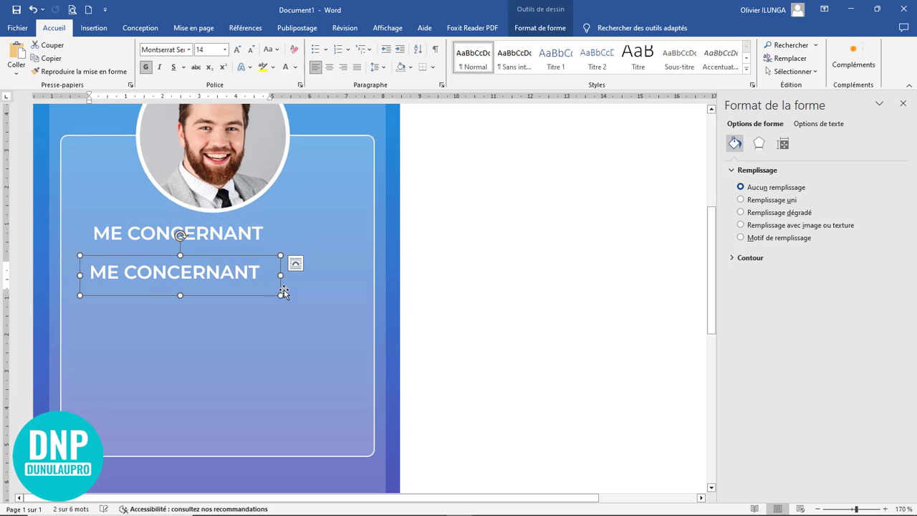
left_click_drag(277, 274, 367, 275)
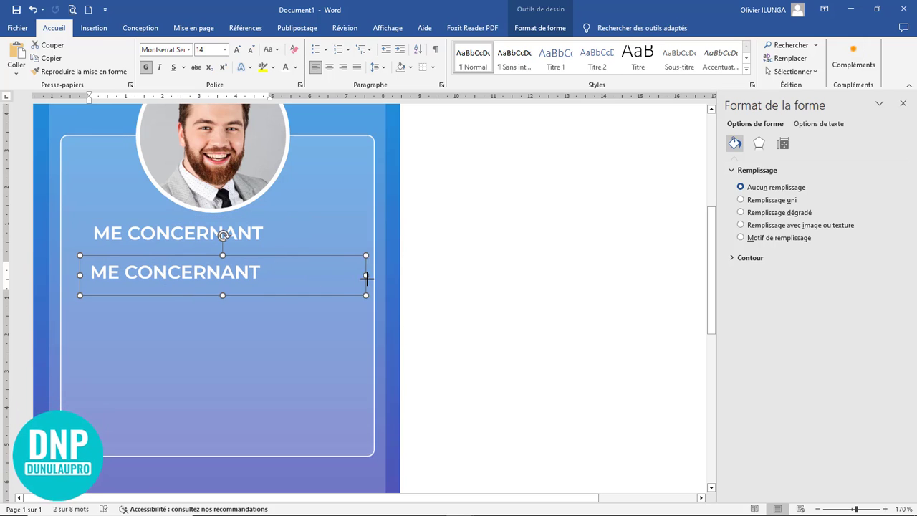
key("ctrl+a")
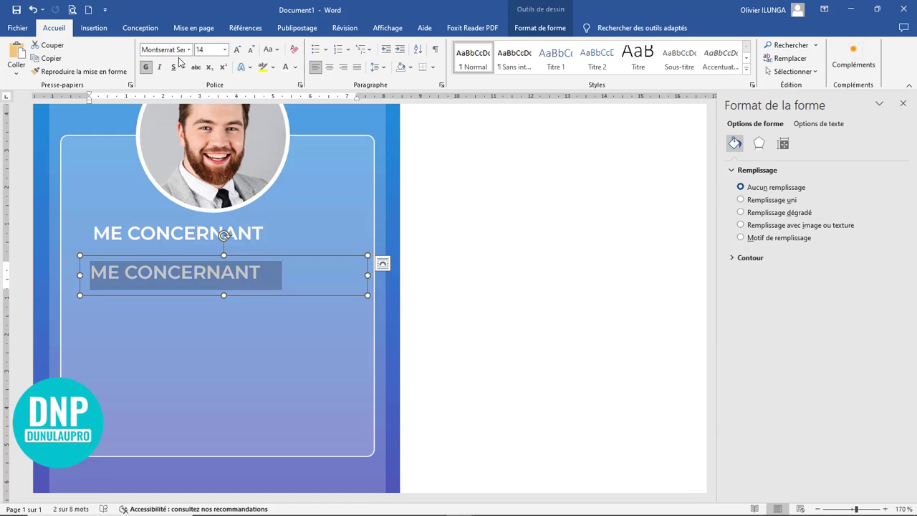
left_click(188, 49)
left_click(208, 132)
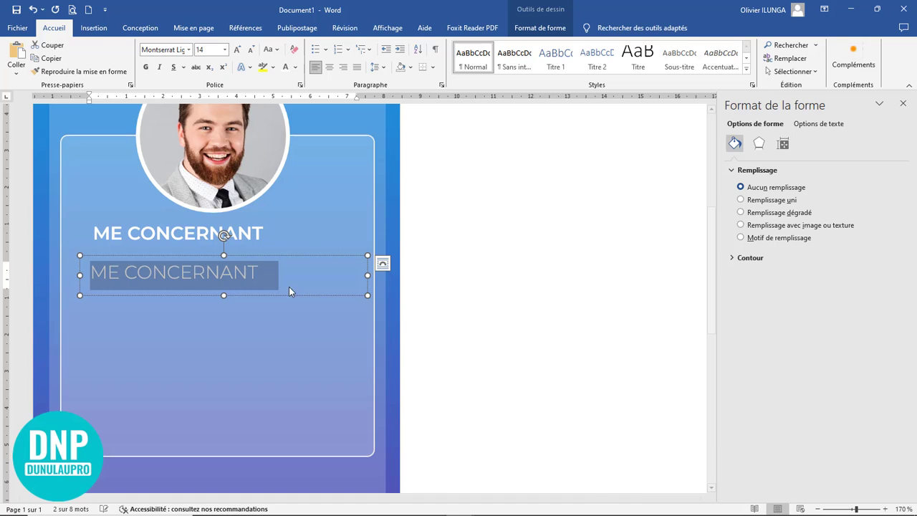
Replace the copied heading's text with a lorem ipsum paragraph at 11 pt with 1.15 line spacing.
key("Delete")
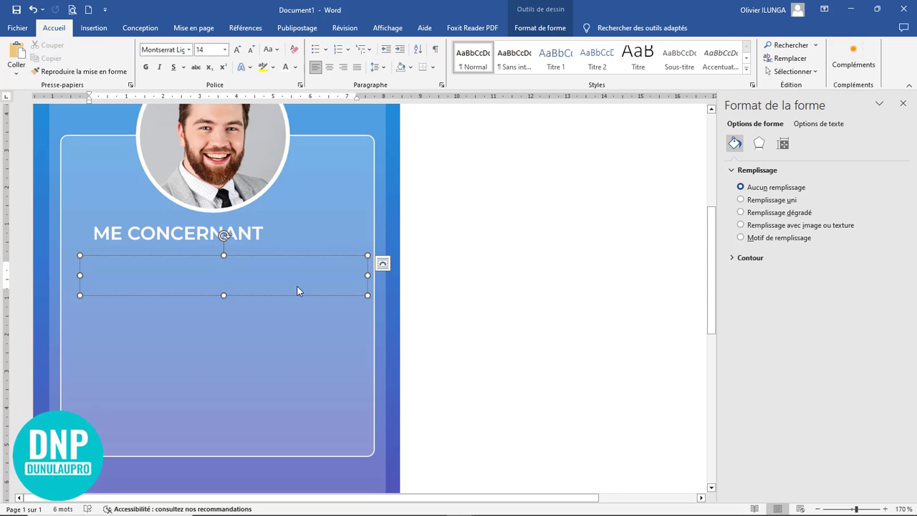
type("=")
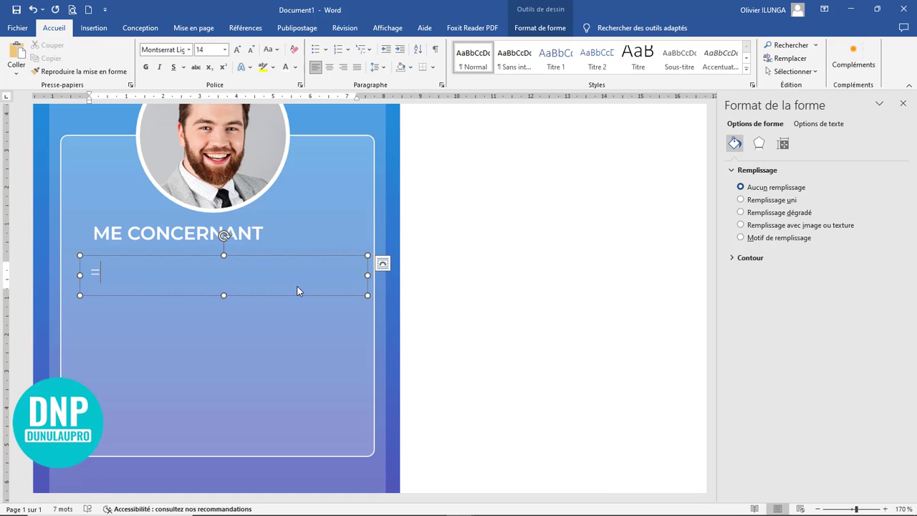
type("lorem")
left_click(375, 67)
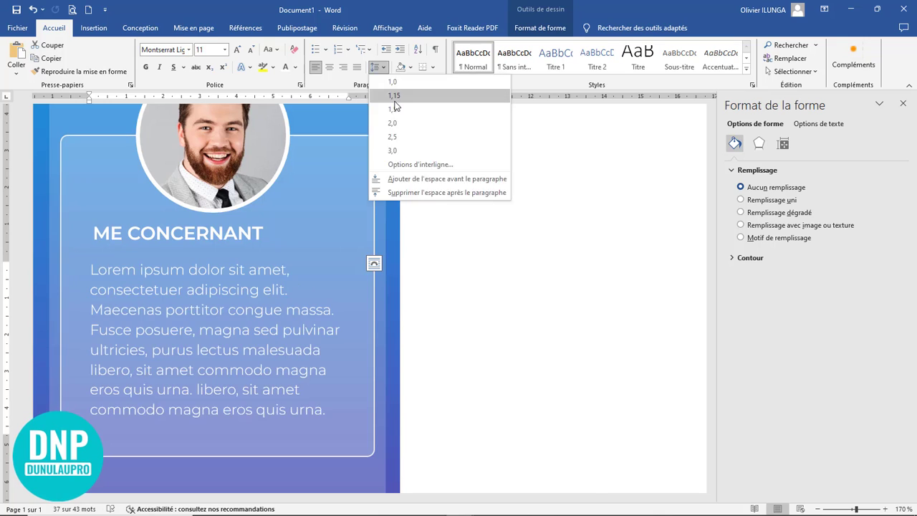
left_click(395, 101)
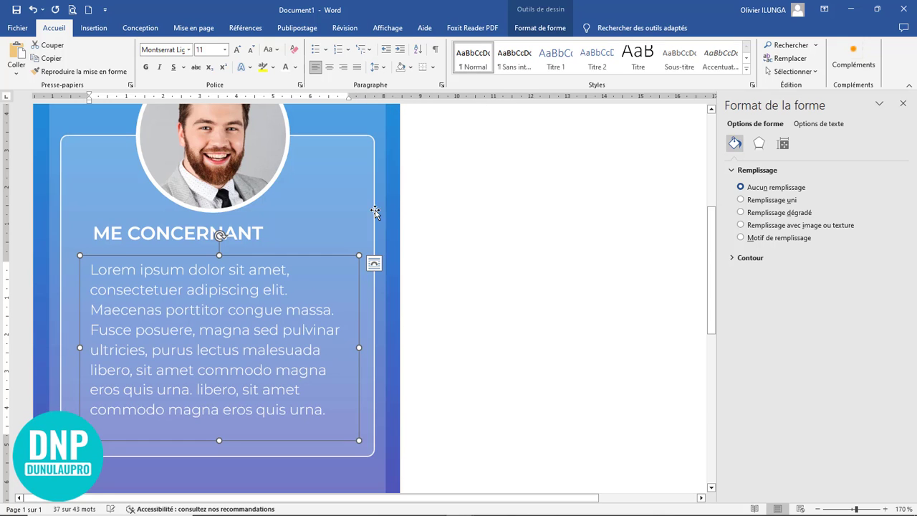
left_click(447, 370)
scroll(447, 369, "down", 2)
scroll(447, 368, "down", 11)
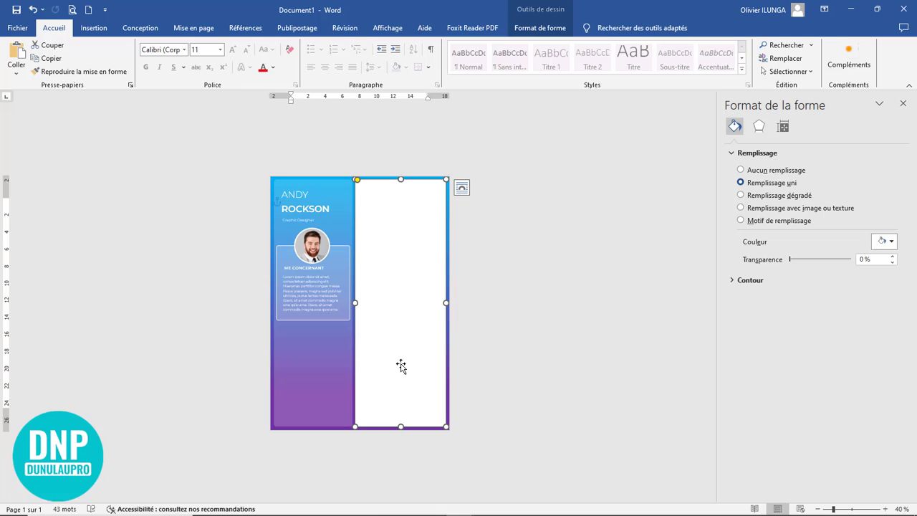
left_click(331, 319)
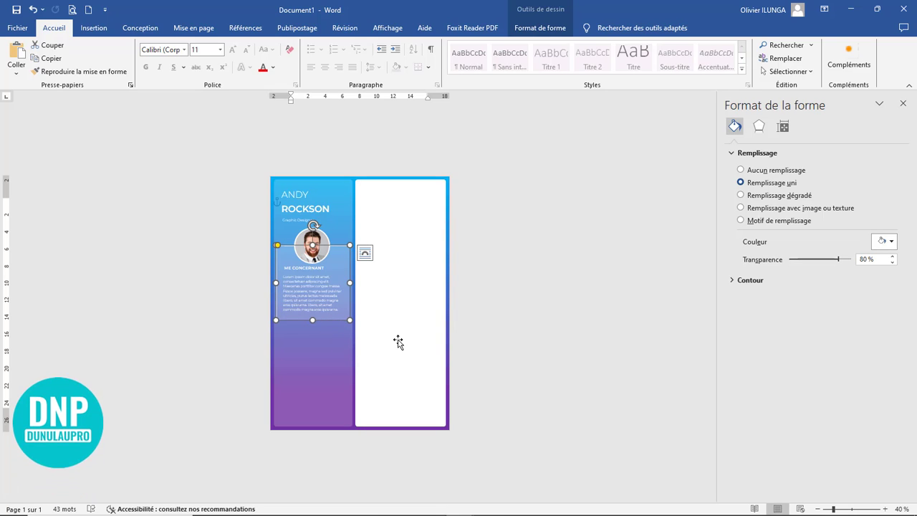
key("ctrl")
left_click(339, 351)
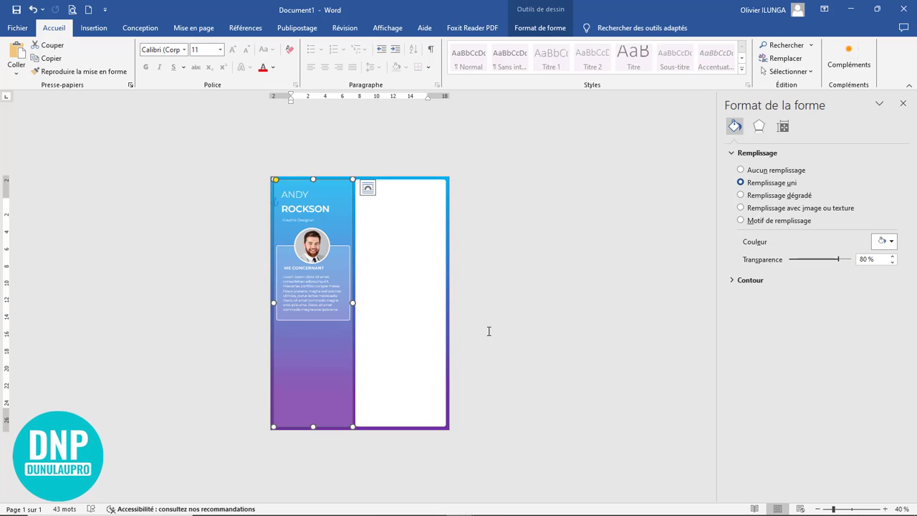
Shorten the translucent "Me concernant" box from below so its lower edge sits just under the lorem ipsum paragraph.
scroll(502, 332, "up", 5)
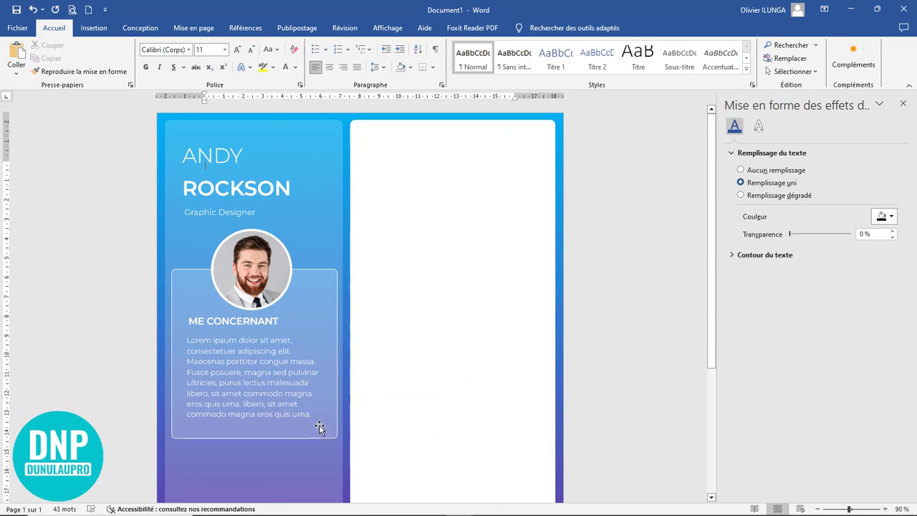
left_click(282, 434)
left_click_drag(254, 436, 255, 425)
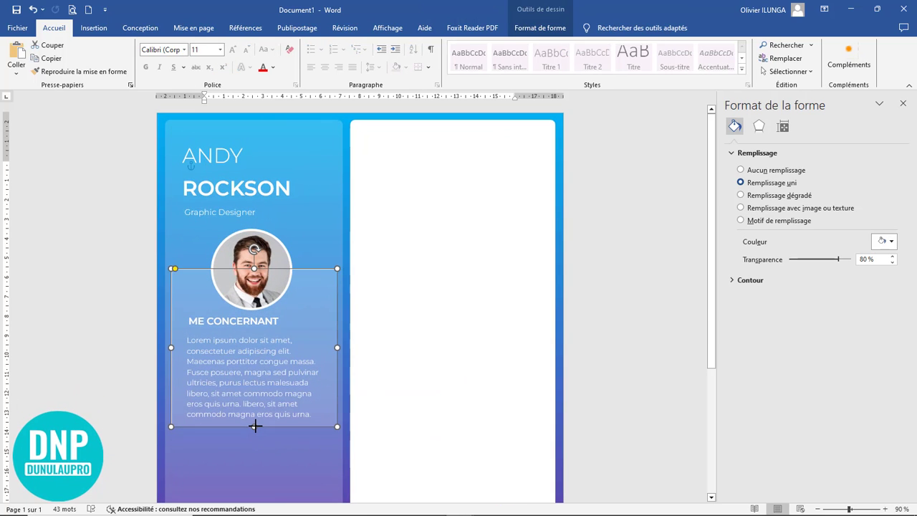
left_click(416, 348)
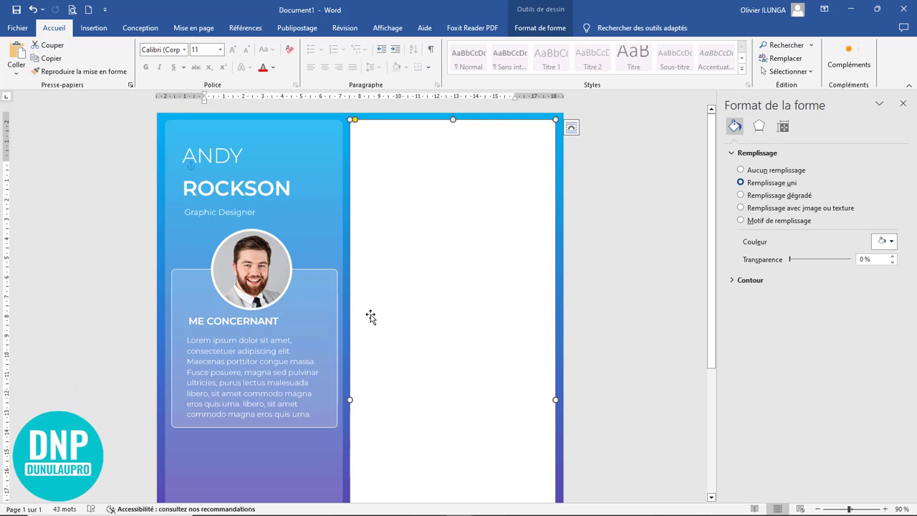
Draw a rounded rectangle about 7 cm wide and 1.09 cm high just below the "Me concernant" box.
scroll(387, 321, "down", 3)
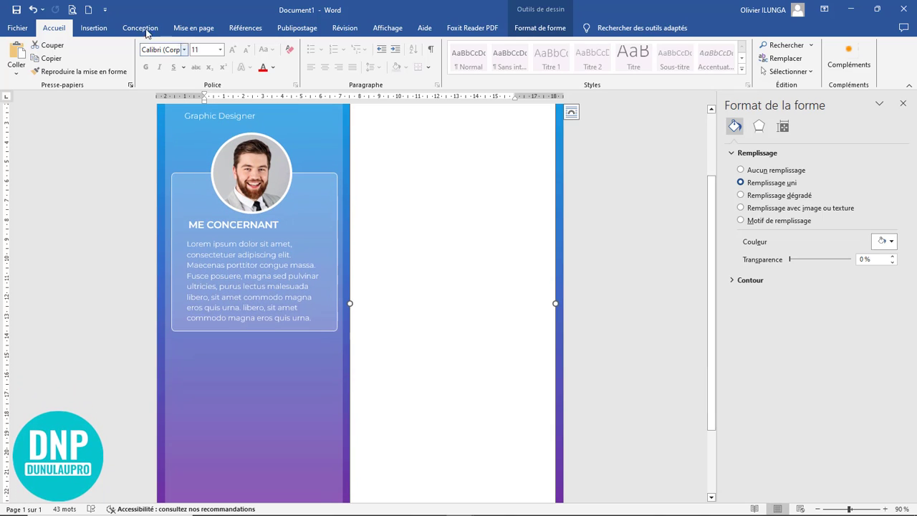
left_click(93, 28)
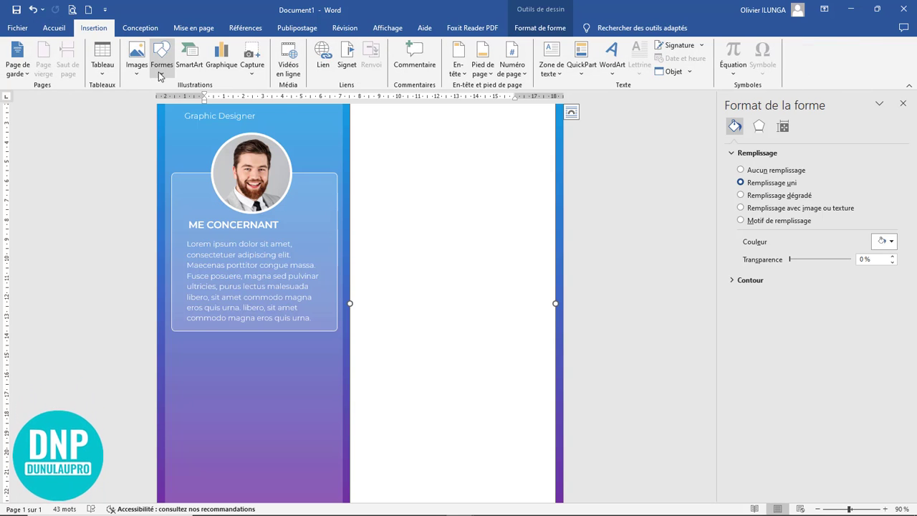
left_click(160, 72)
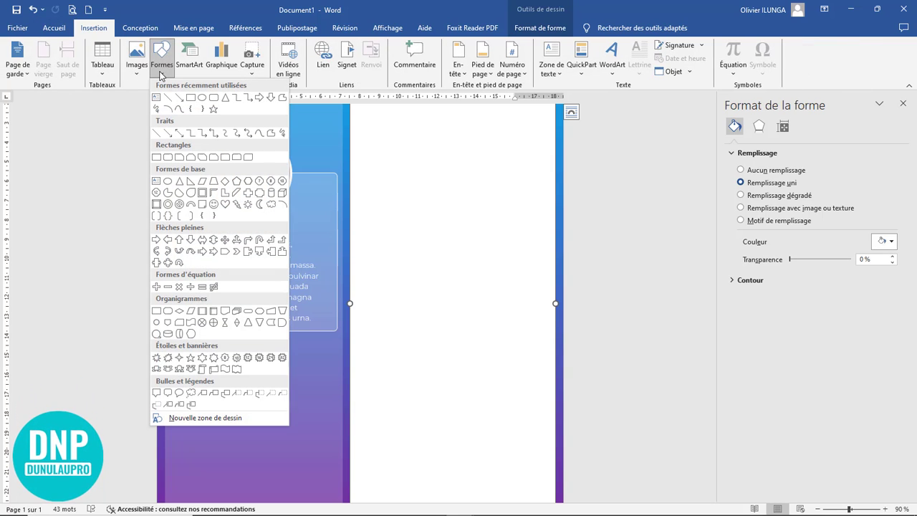
left_click(213, 98)
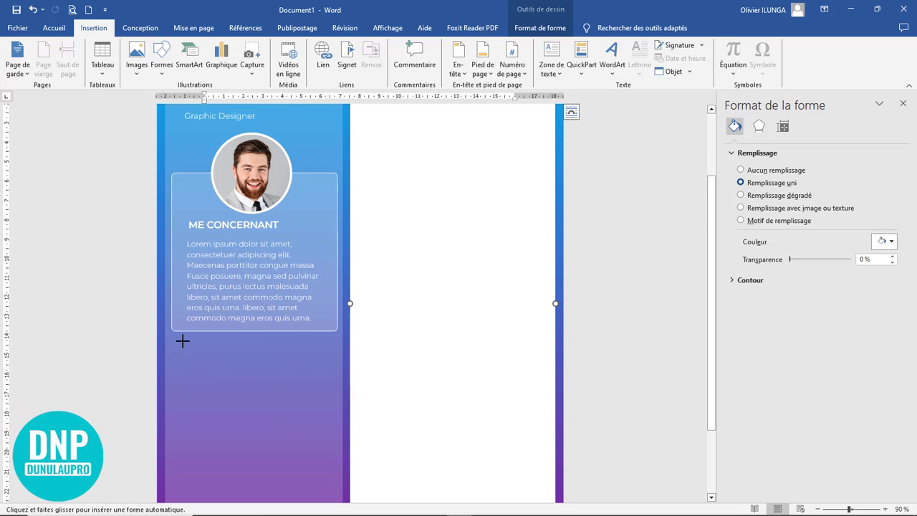
left_click_drag(182, 341, 319, 362)
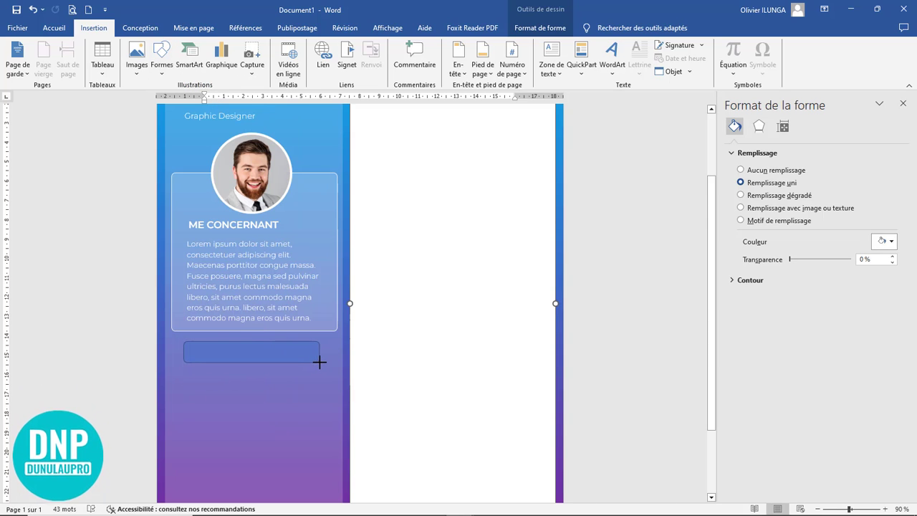
Fully round the new rectangle's corners into a pill and resize it to about 7.23 cm by 1.04 cm.
scroll(375, 374, "up", 8, "ctrl")
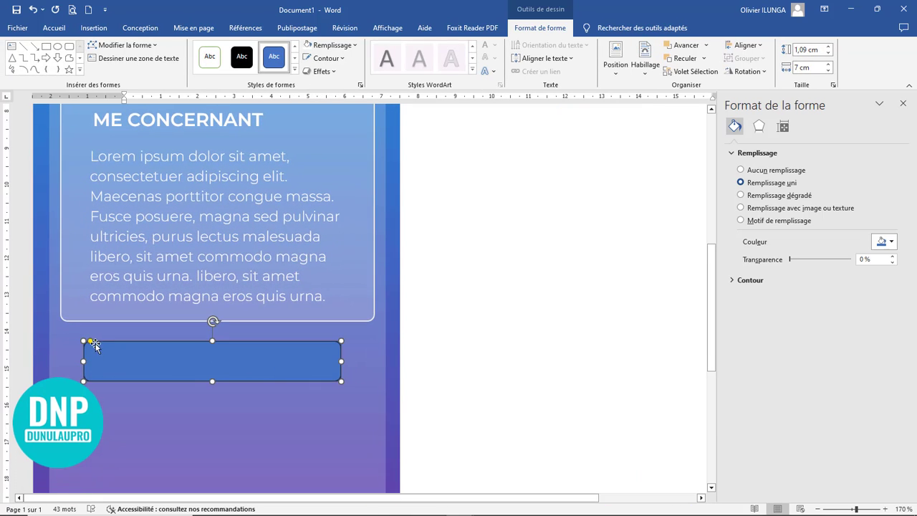
left_click_drag(90, 341, 117, 346)
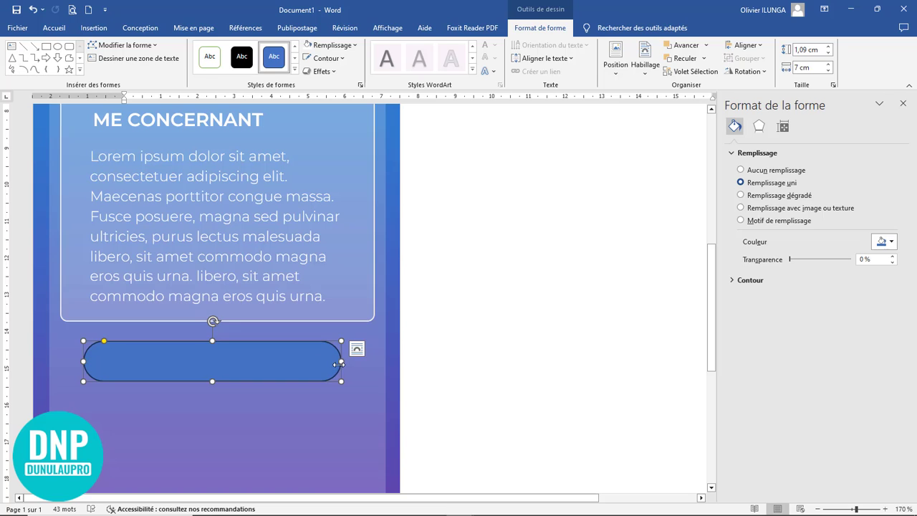
left_click_drag(342, 363, 350, 362)
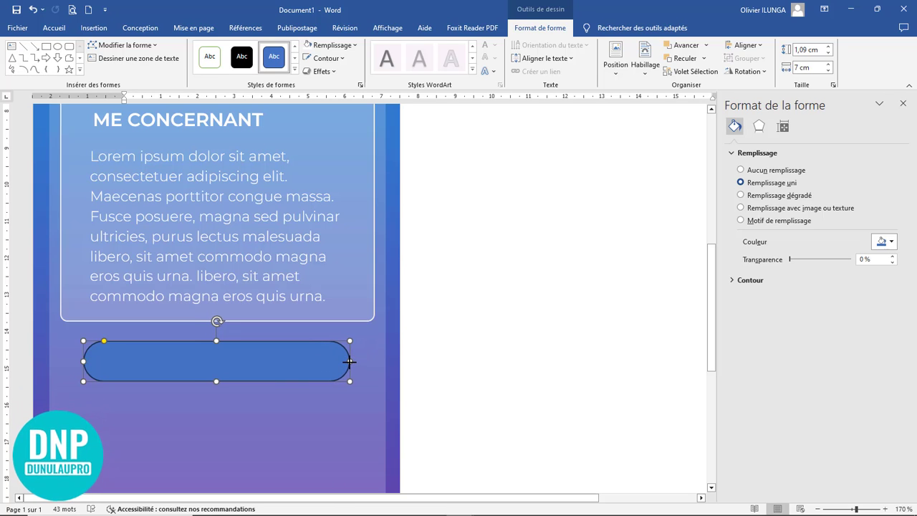
left_click_drag(215, 380, 215, 378)
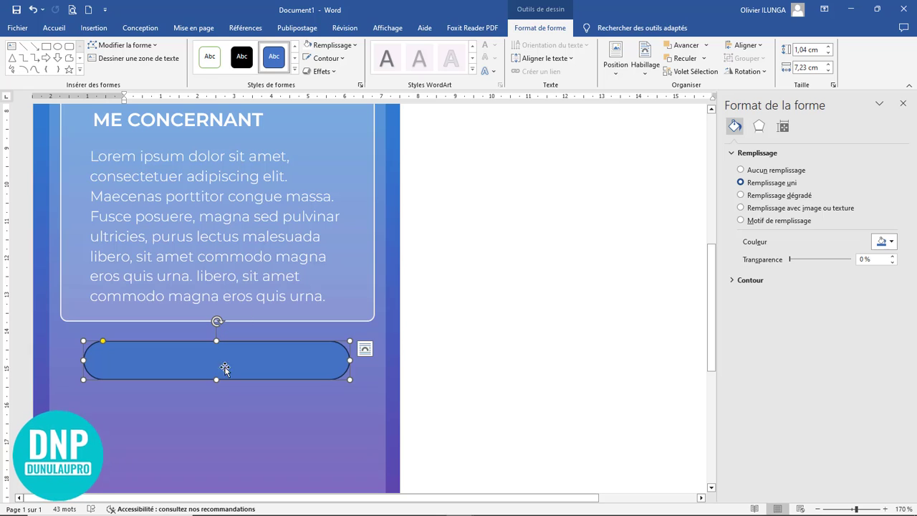
Give the pill shape a white fill with no outline and 75% transparency.
left_click(307, 47)
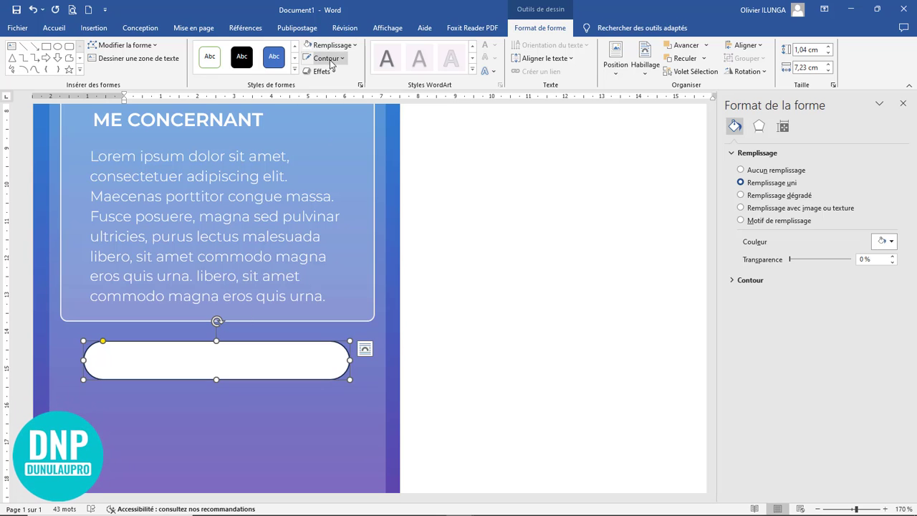
left_click(331, 63)
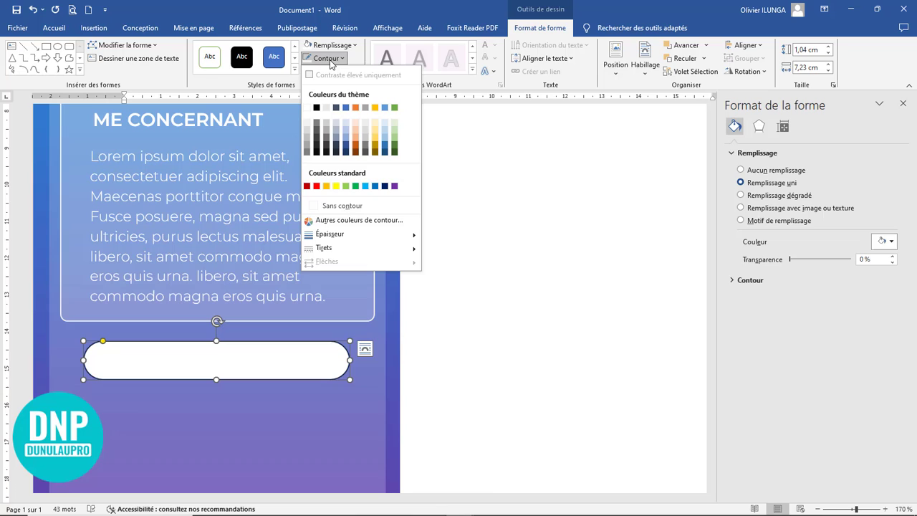
left_click(346, 212)
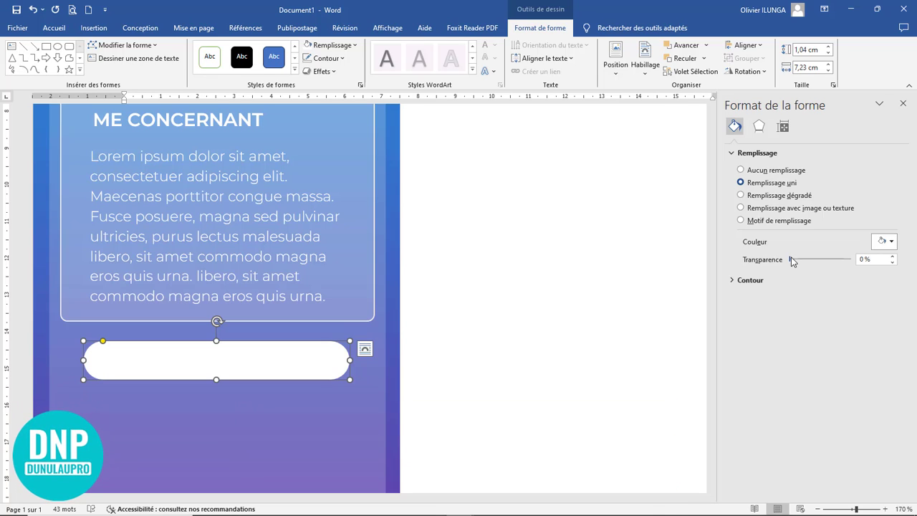
left_click_drag(791, 258, 833, 261)
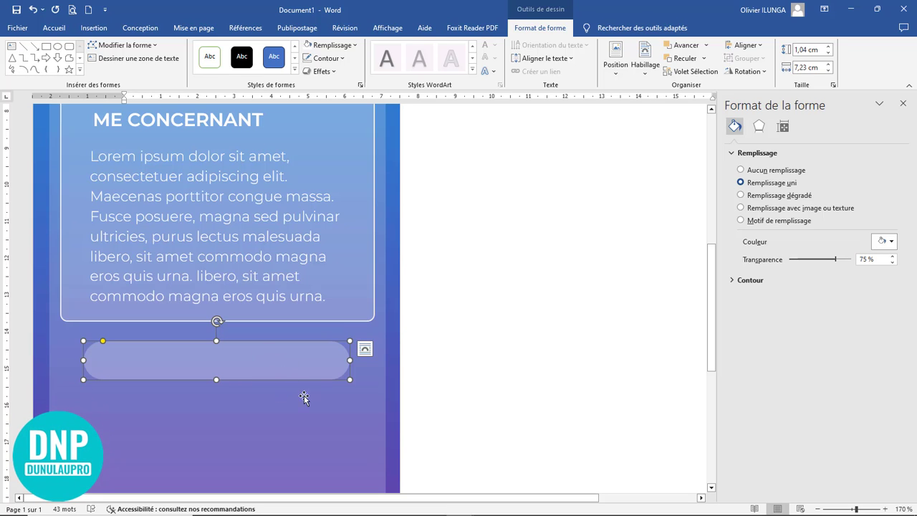
Duplicate the translucent pill twice, stacking the copies evenly below the original.
scroll(316, 404, "down", 3, "ctrl")
scroll(316, 405, "down", 12, "ctrl")
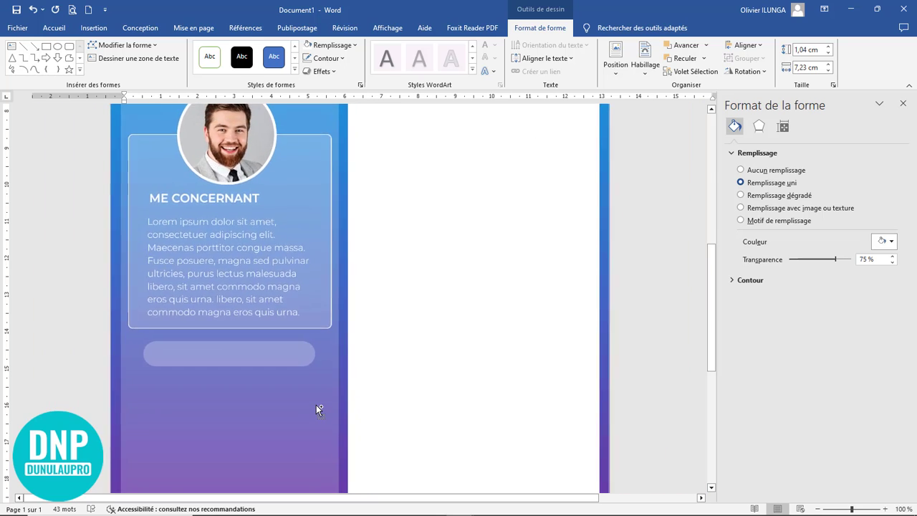
scroll(294, 367, "up", 5, "ctrl")
left_click(287, 348)
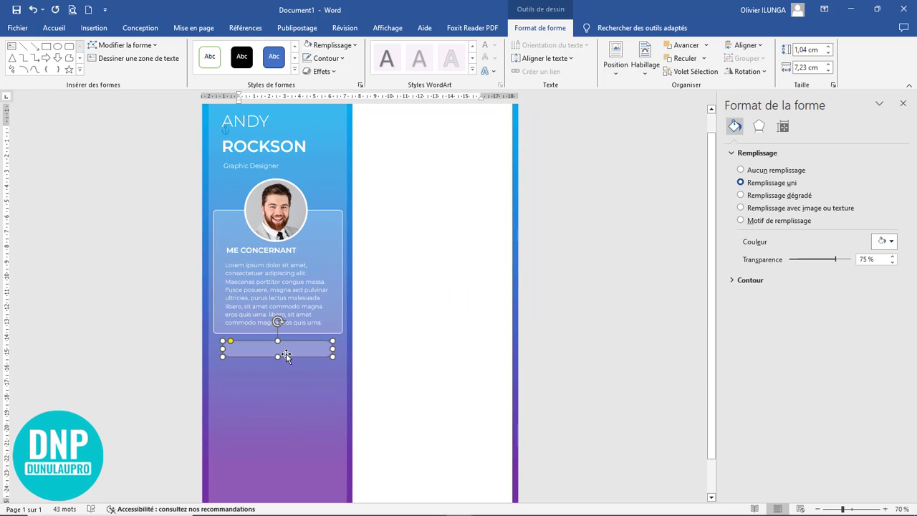
left_click_drag(286, 348, 291, 400, "ctrl")
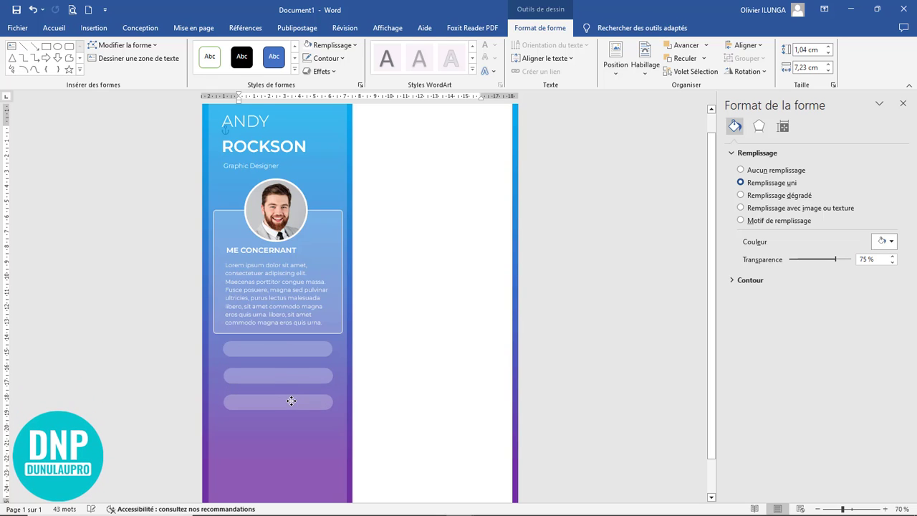
left_click(440, 375)
Close the shape formatting pane and widen all three pills together on both sides to about 8.08 cm.
left_click(278, 350)
left_click(902, 104)
left_click(378, 351)
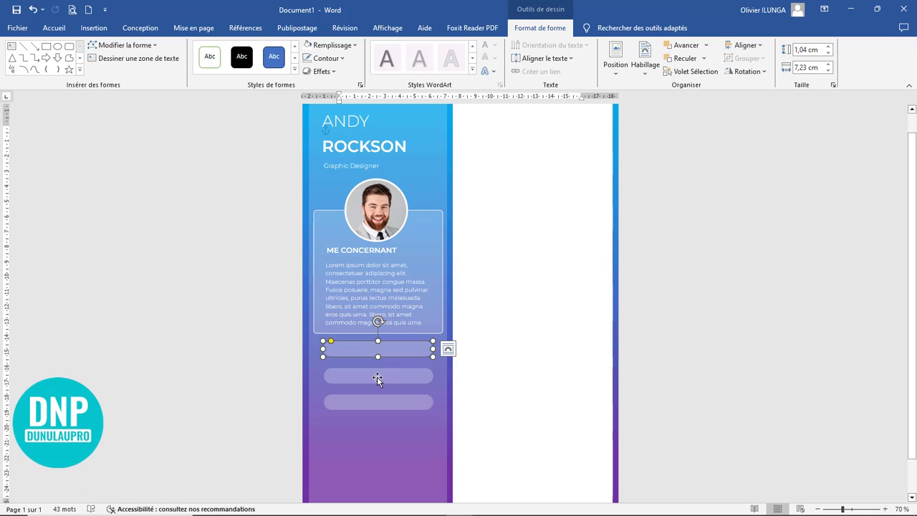
left_click(377, 377, "shift")
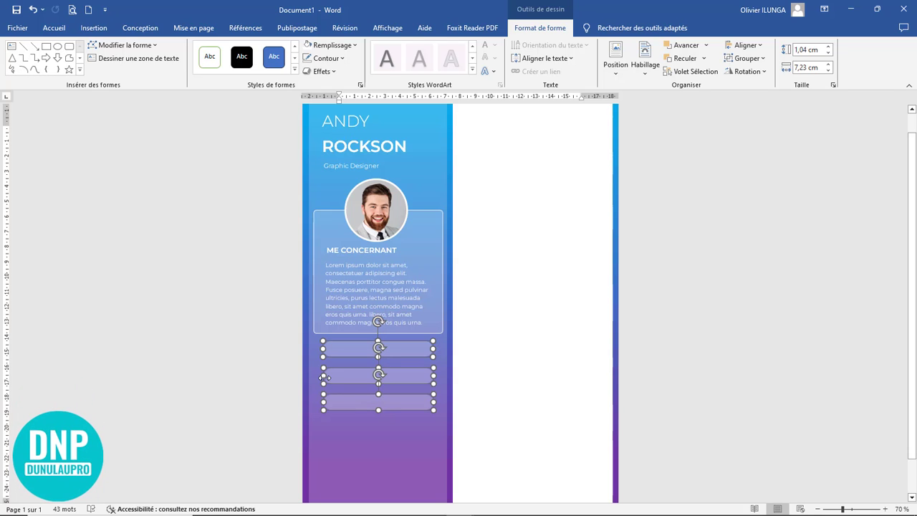
left_click_drag(325, 377, 319, 375)
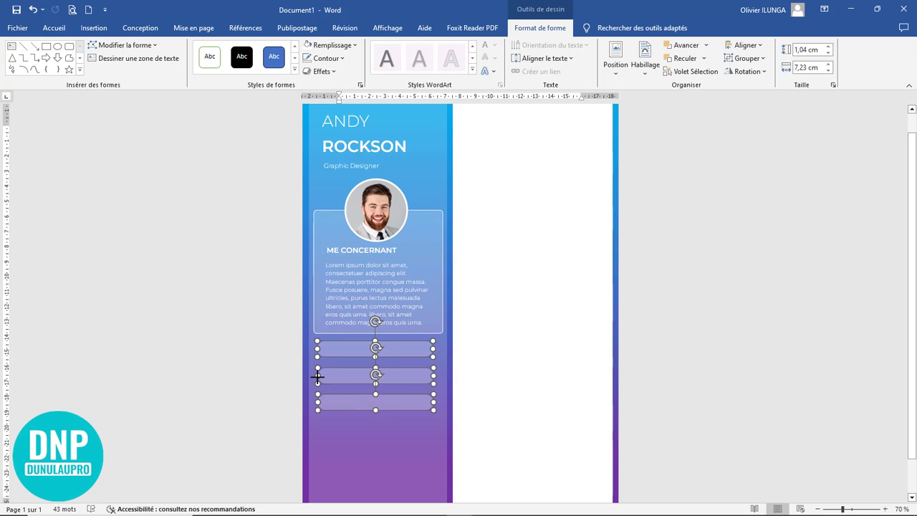
left_click_drag(434, 377, 440, 374)
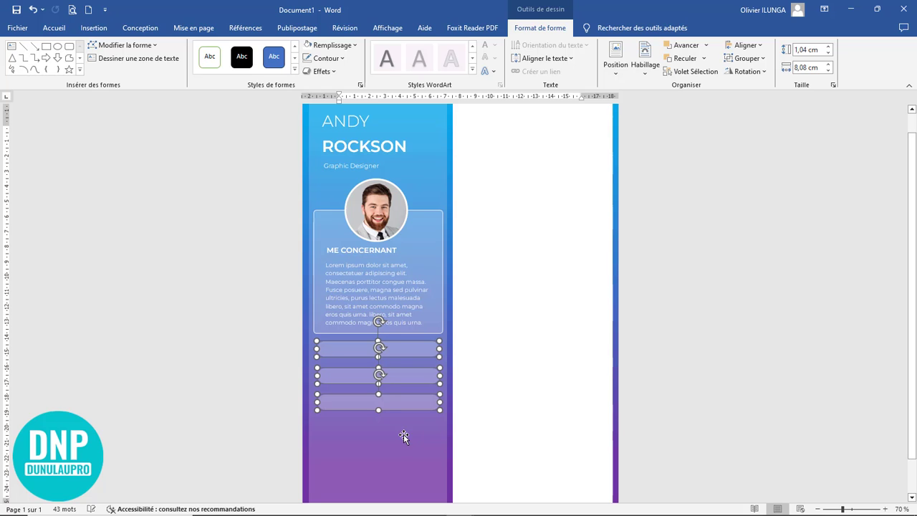
key("ctrl+z")
left_click(494, 379)
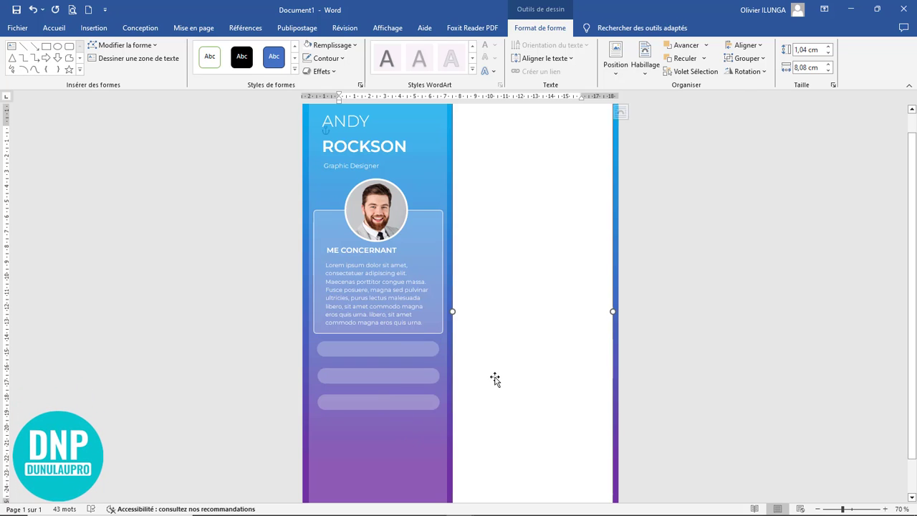
left_click(391, 351)
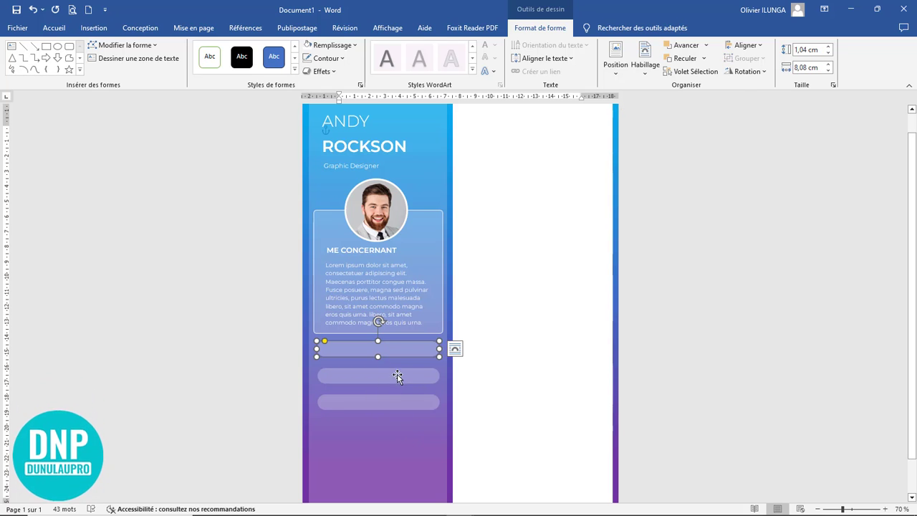
left_click(395, 377)
left_click(393, 402)
left_click(401, 351)
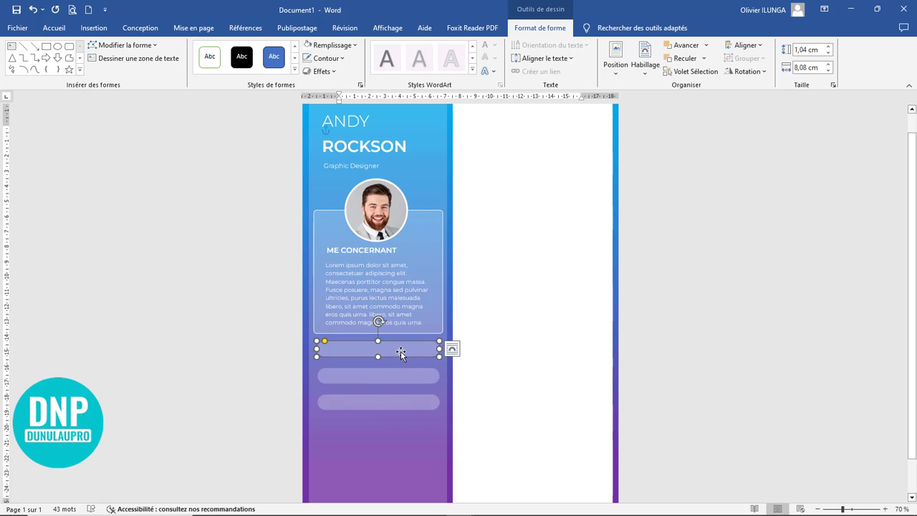
left_click(402, 378)
left_click(396, 405)
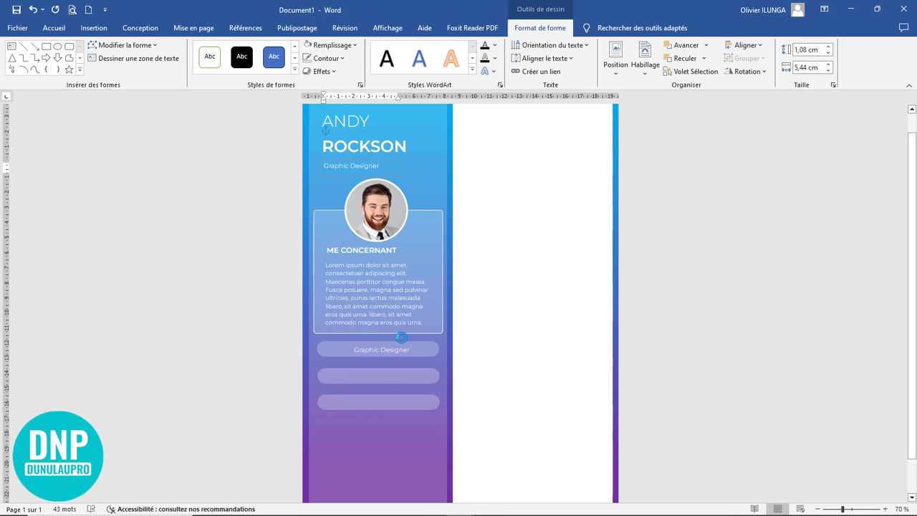
Place a copy of the "Graphic Designer" text box on the first pill and replace its text with the contact's e-mail address.
left_click_drag(401, 337, 397, 333)
scroll(444, 362, "up", 10)
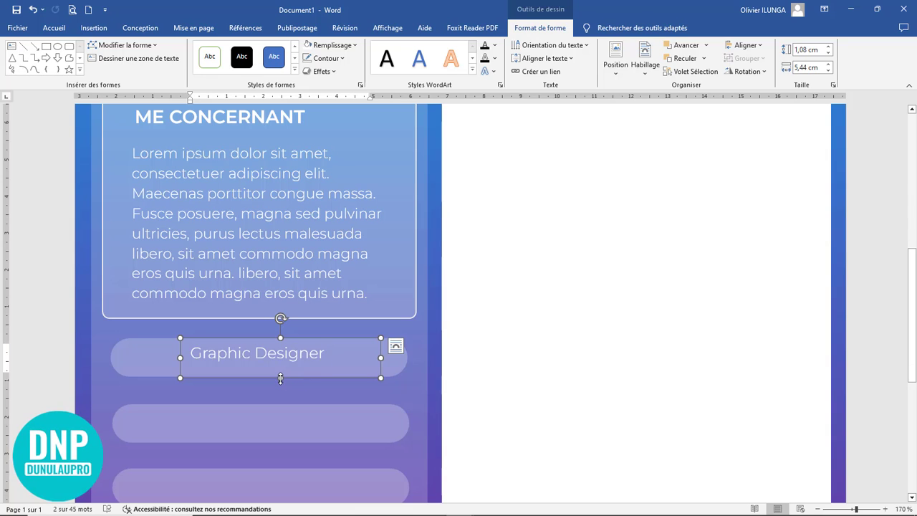
left_click_drag(326, 352, 191, 352)
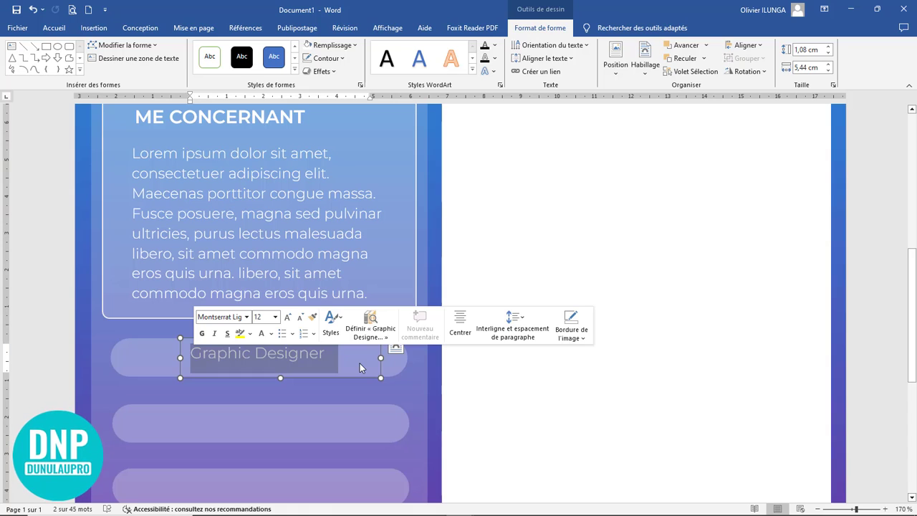
key("ctrl+v")
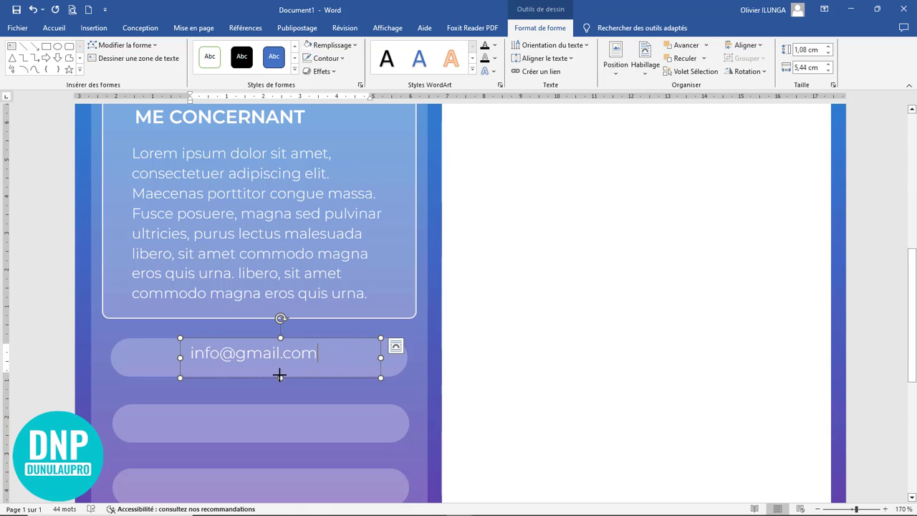
Reduce the e-mail text box's height to about 0.87 cm and centre it vertically in the first pill.
left_click_drag(279, 376, 280, 371)
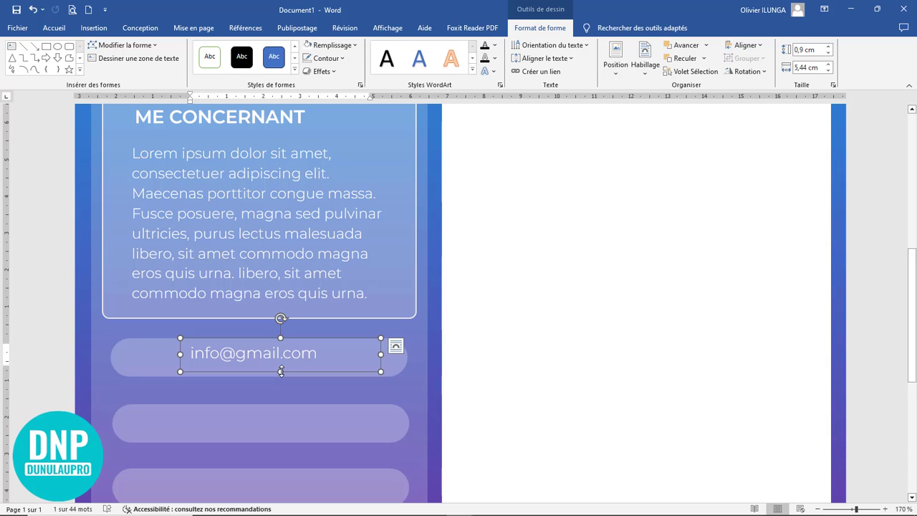
left_click_drag(284, 370, 282, 367)
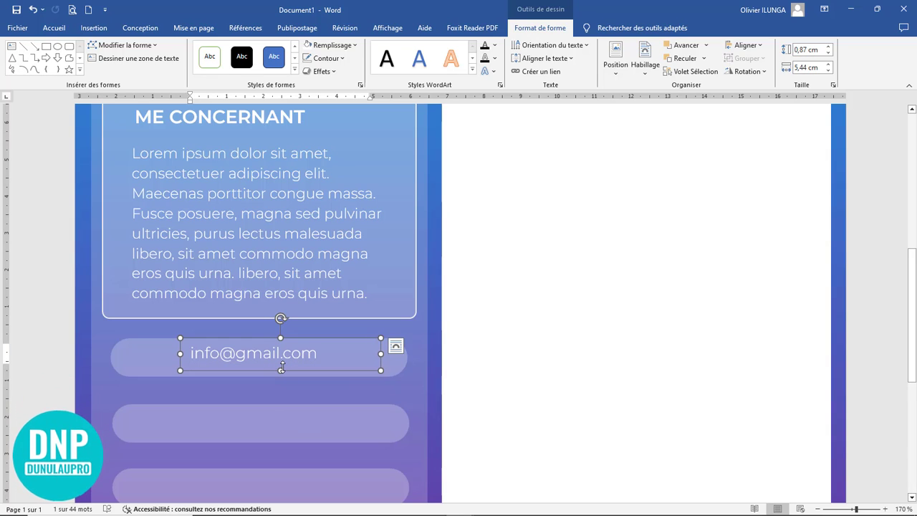
key("Down")
key("Down")
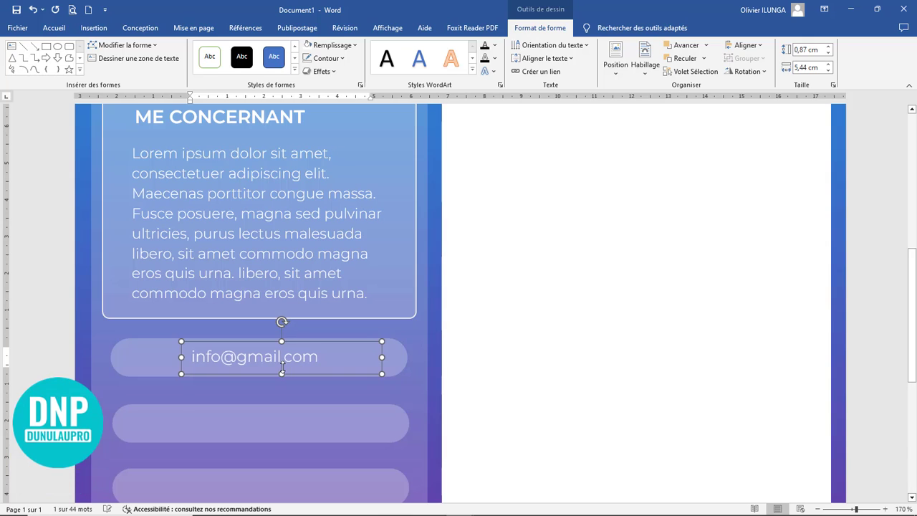
Shift the e-mail text box right until its right edge sits just inside the first pill's right end.
key("Right")
key("Right")
key("Right")
key("Right")
key("Right")
key("Right")
key("Right")
key("Right")
key("Right")
key("Right")
key("ctrl+Left")
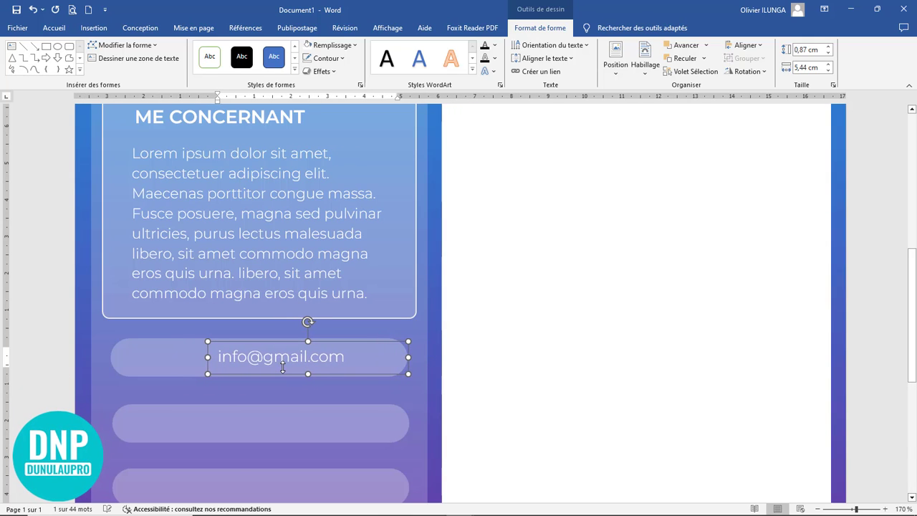
key("ctrl+Left")
key("ctrl+Left")
key("ctrl+Left")
key("ctrl+Left")
key("ctrl+Left")
key("ctrl+Left")
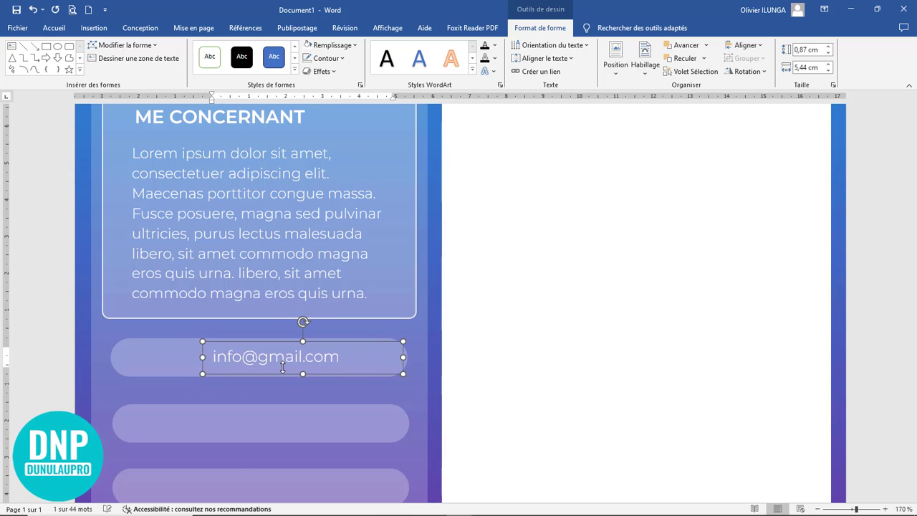
Nudge the e-mail text box slightly left within the first pill.
key("ctrl+Left")
key("ctrl+Left")
key("ctrl+Left")
key("ctrl+Left")
key("ctrl+Left")
key("ctrl+Left")
key("ctrl+Left")
key("ctrl+Left")
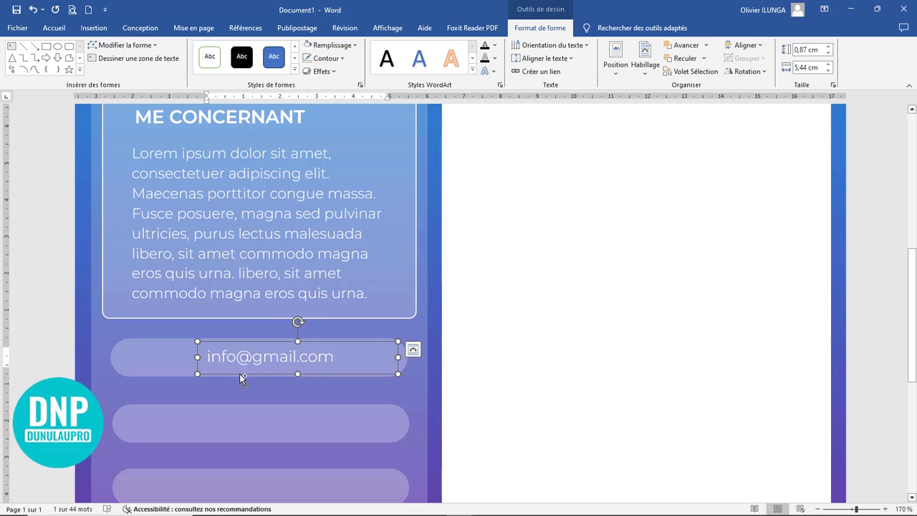
Place a copy of the e-mail text box on the second pill, centred vertically, and replace its text with the contact's phone number.
left_click_drag(239, 380, 246, 429)
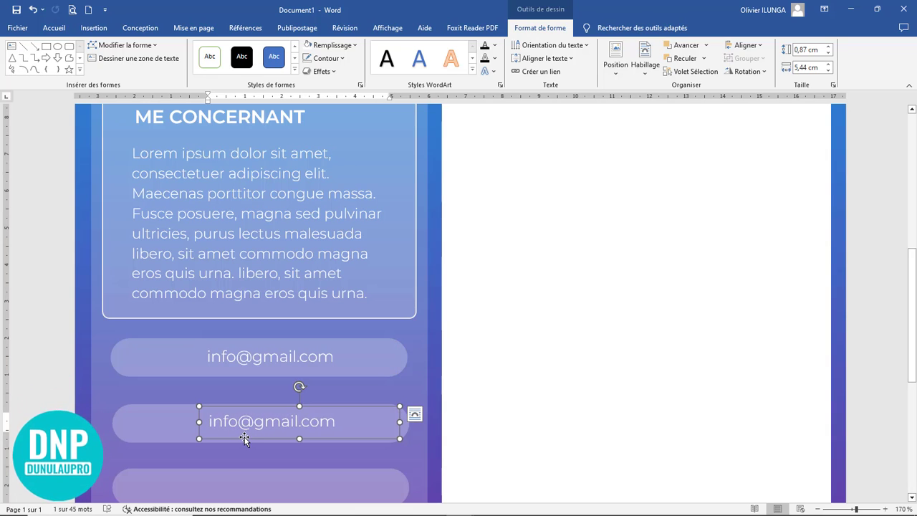
key("ctrl+Down")
key("ctrl+Down")
key("ctrl+Down")
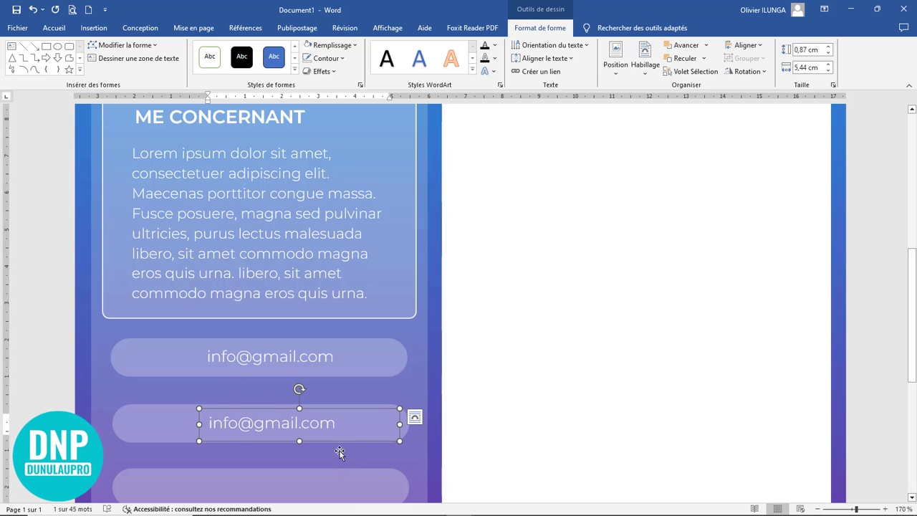
left_click_drag(336, 422, 203, 423)
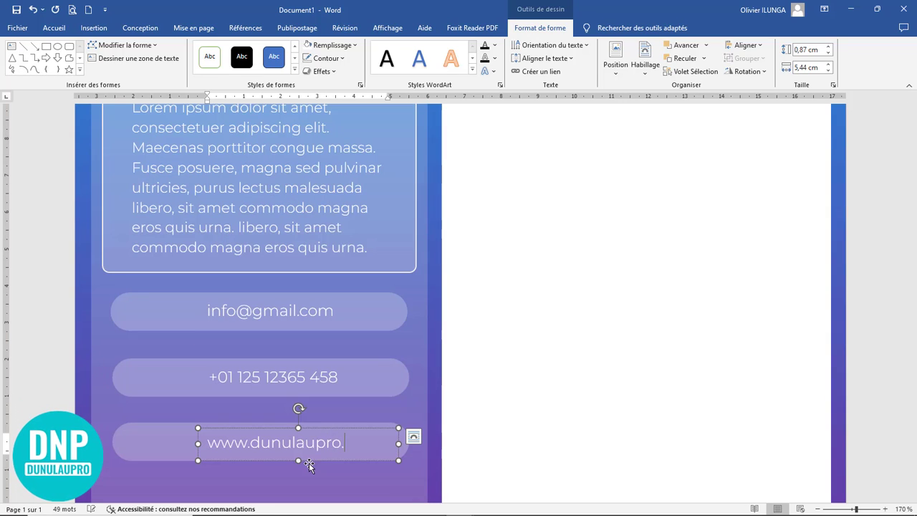
type("com")
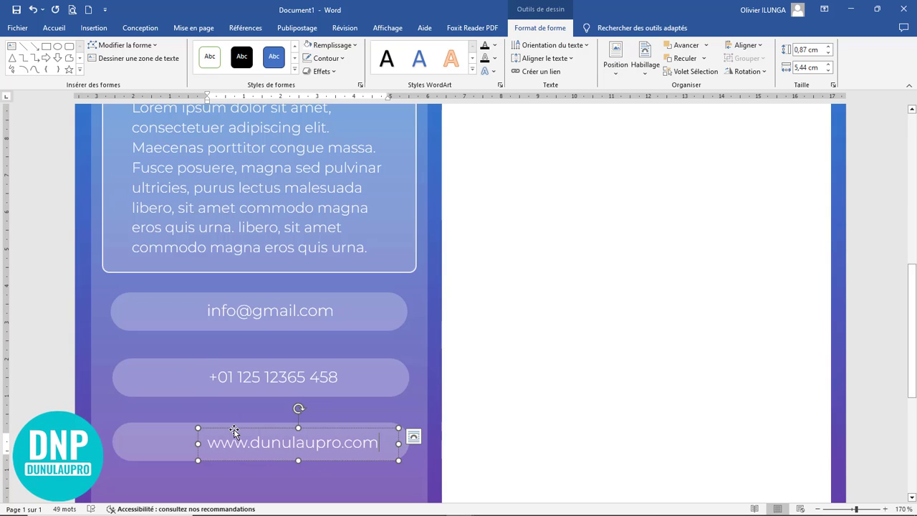
left_click(290, 428)
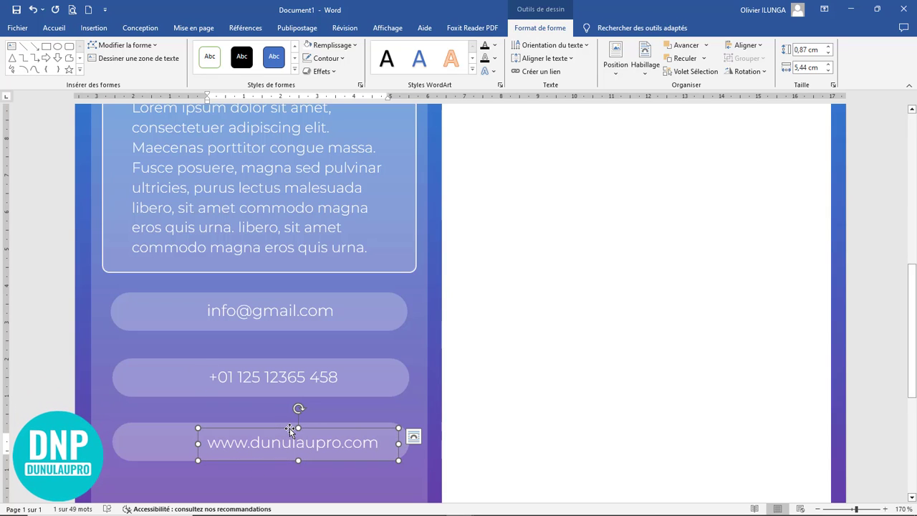
key("Right")
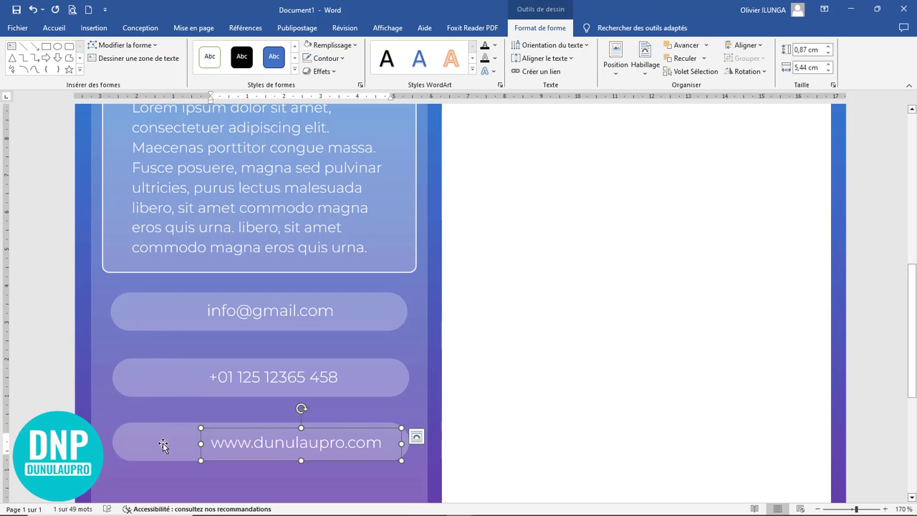
Paste the white envelope, telephone and globe icons and move them together over the contact pills.
scroll(164, 368, "down", 8)
left_click(53, 27)
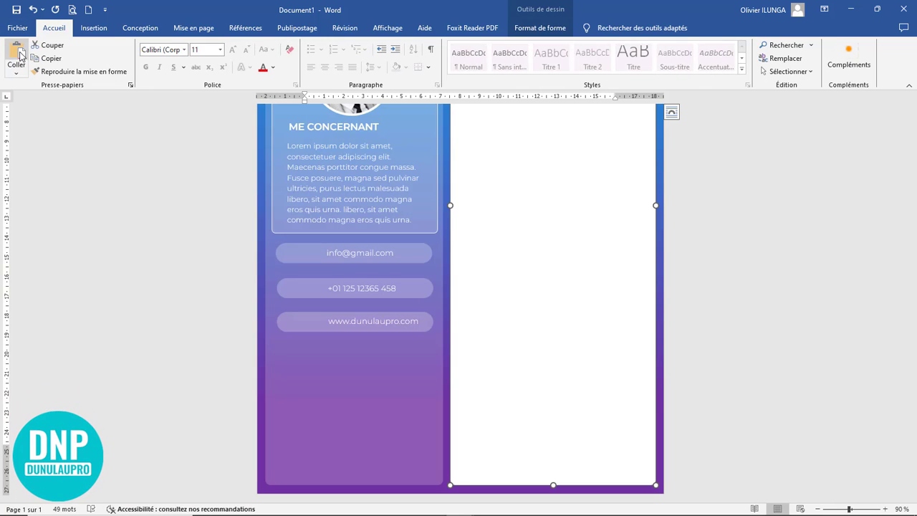
left_click(17, 51)
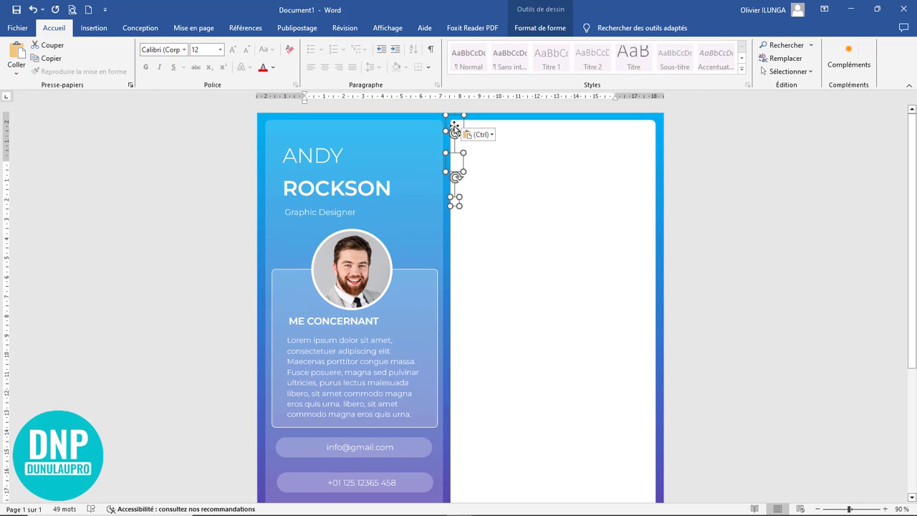
left_click_drag(452, 132, 294, 448)
scroll(368, 421, "down", 3)
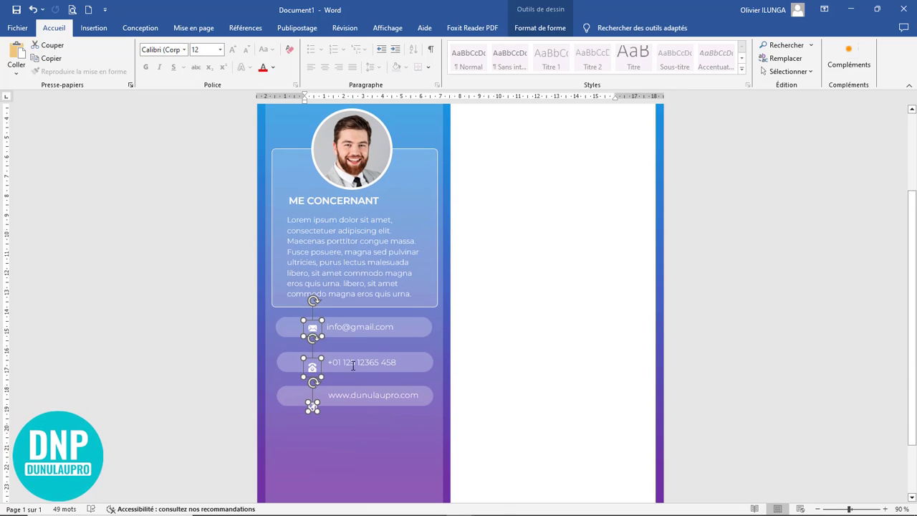
Place the envelope, telephone and globe icons individually near the left end of the first, second and third pills.
left_click(308, 301)
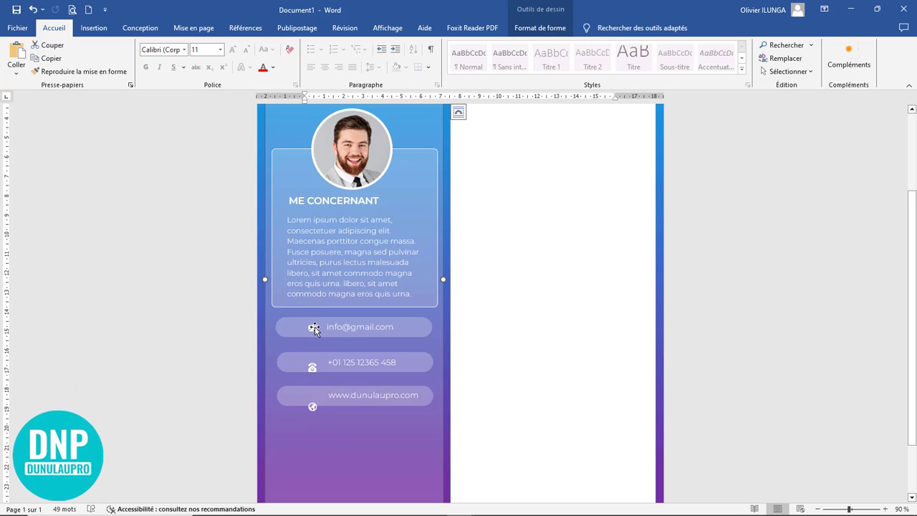
left_click(313, 328)
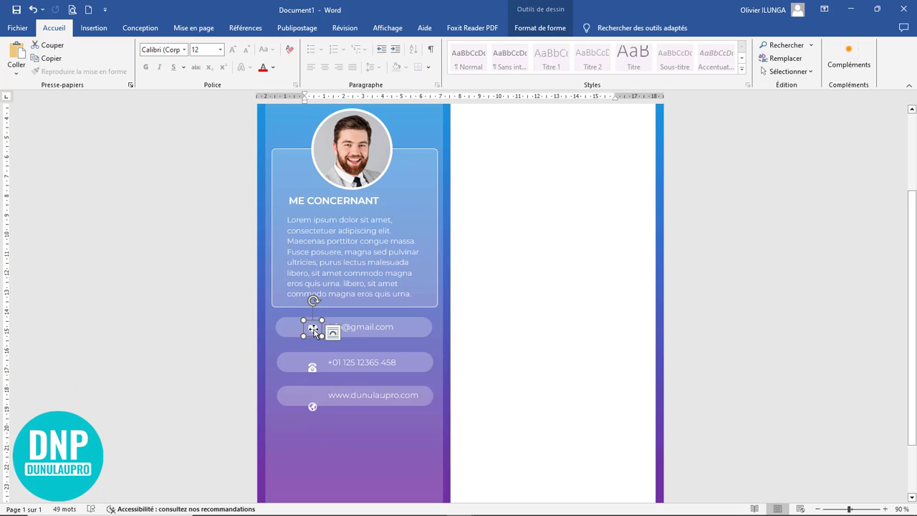
left_click(311, 369)
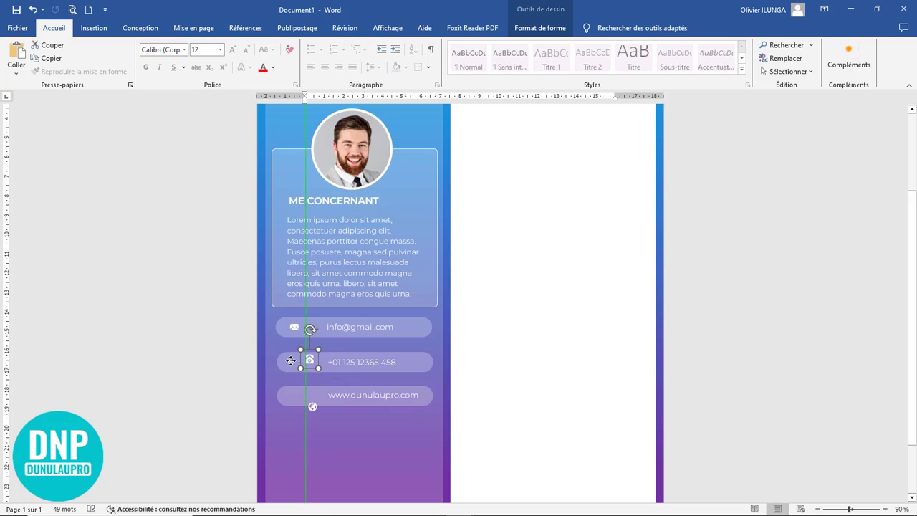
left_click_drag(290, 361, 291, 361)
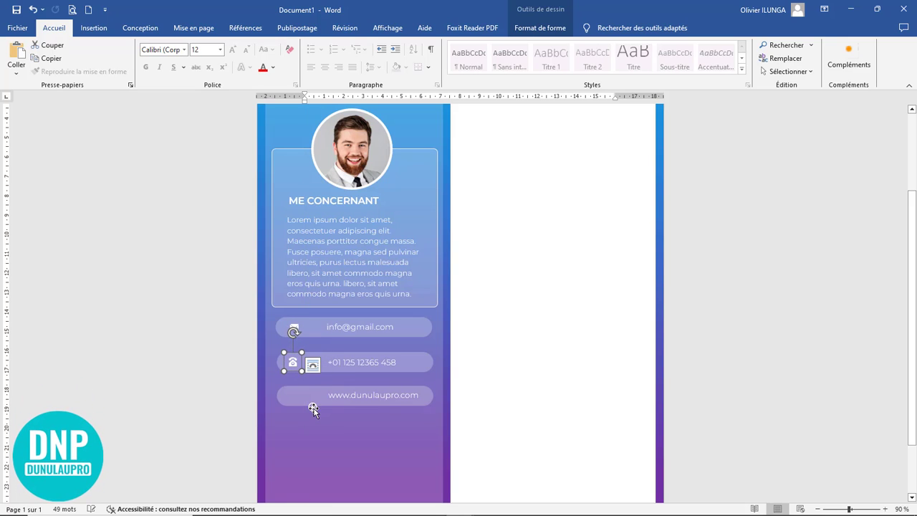
left_click(313, 408)
left_click_drag(313, 406, 292, 394)
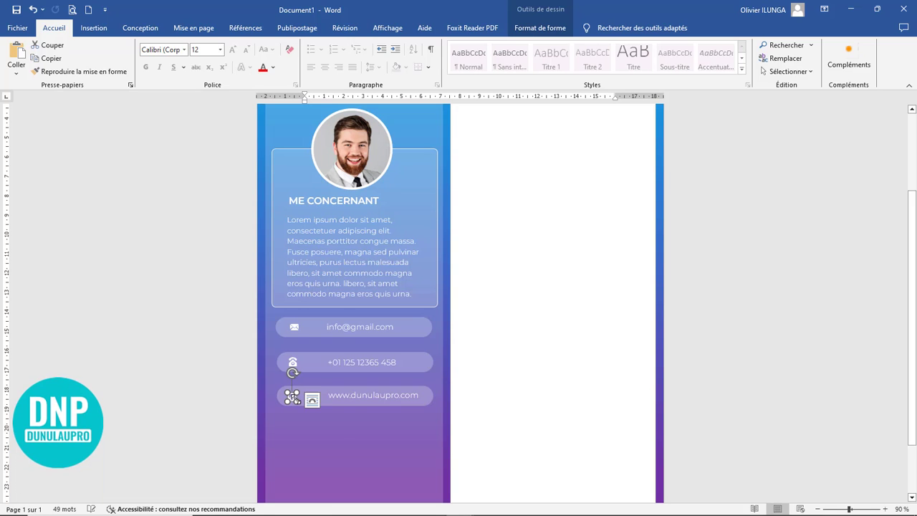
Nudge the globe icon up until it is vertically centred in the third pill.
left_click(333, 435)
scroll(361, 409, "up", 9)
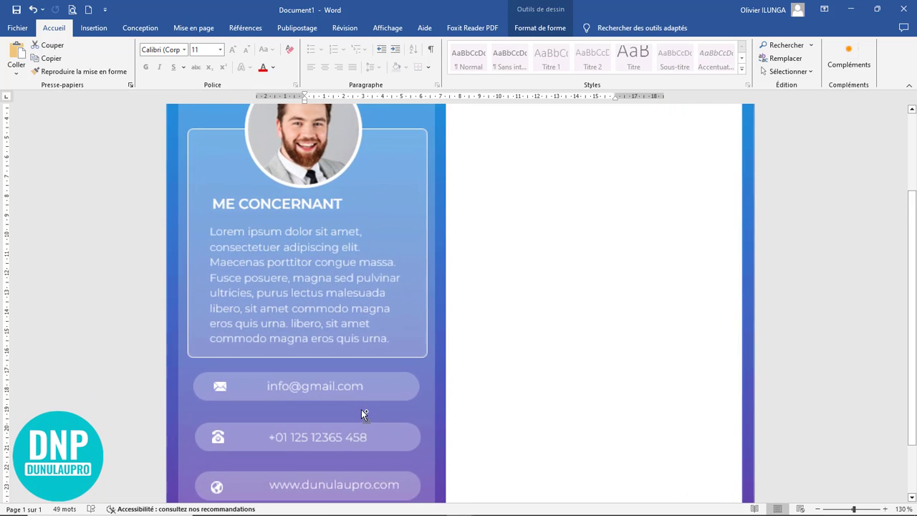
scroll(359, 404, "down", 3)
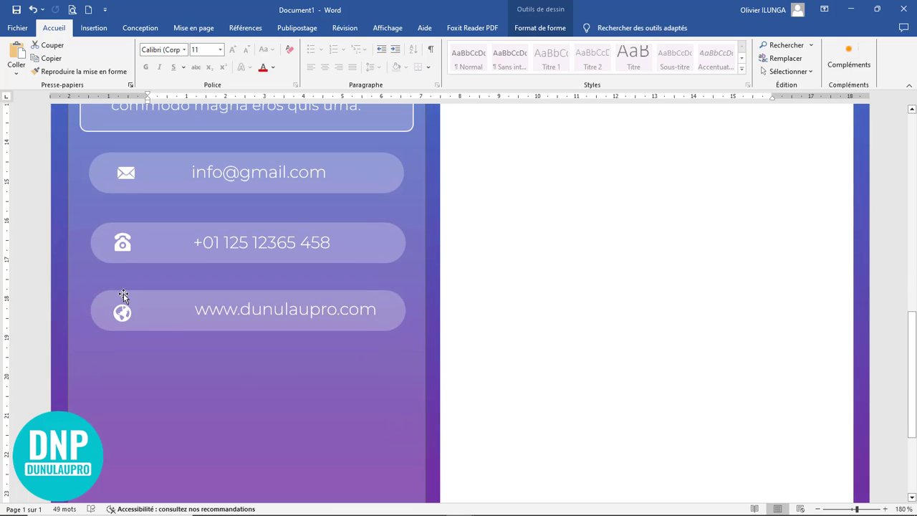
key("Up")
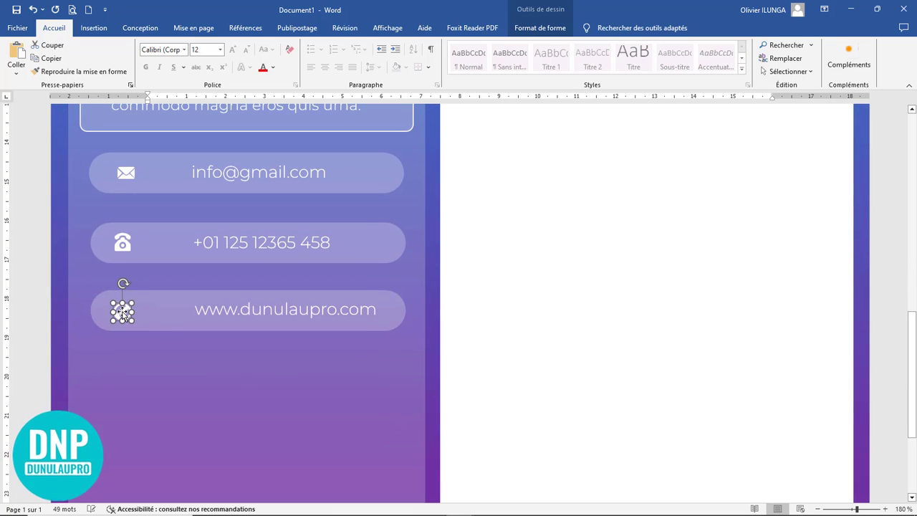
left_click(166, 367)
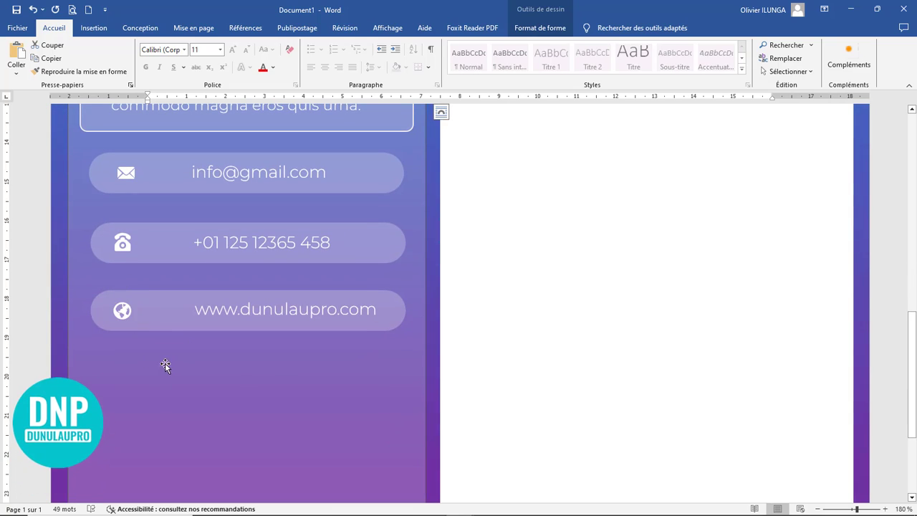
left_click(125, 243)
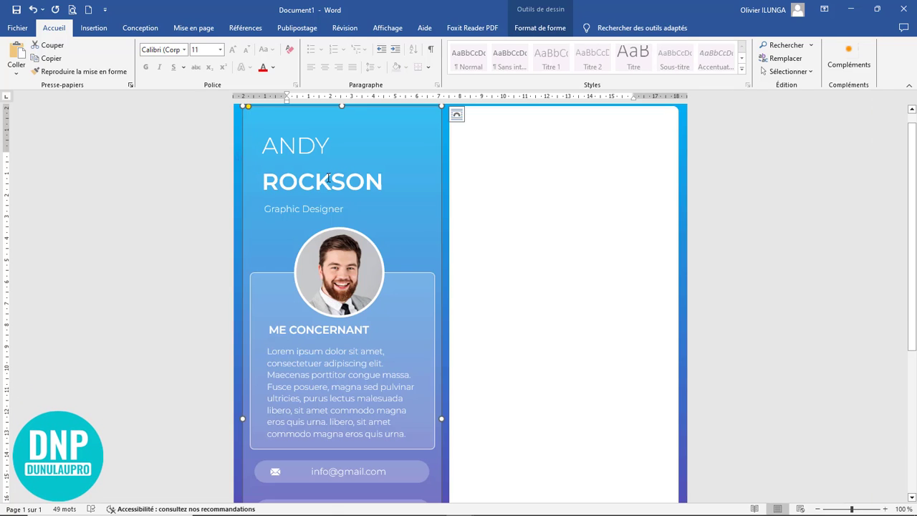
Place a copy of the "ME CONCERNANT" heading directly below the third contact pill.
left_click(331, 182)
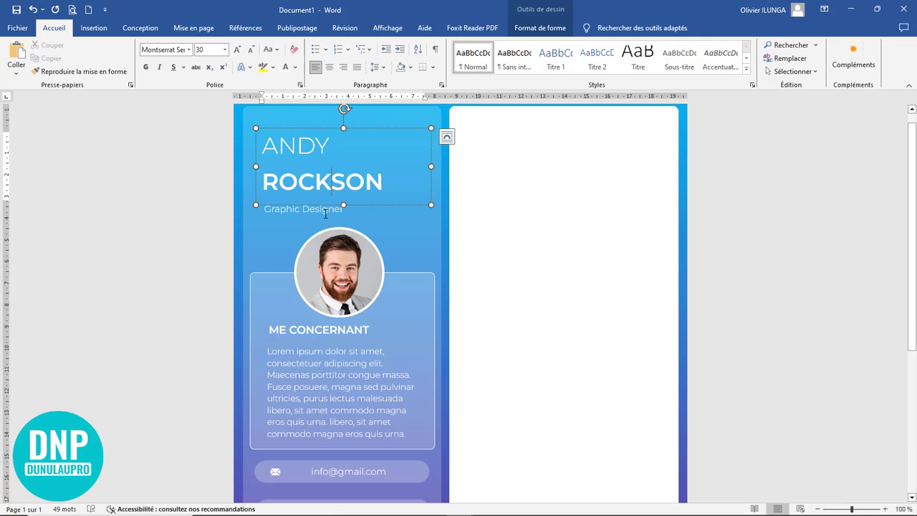
left_click(311, 330)
scroll(315, 330, "down", 3)
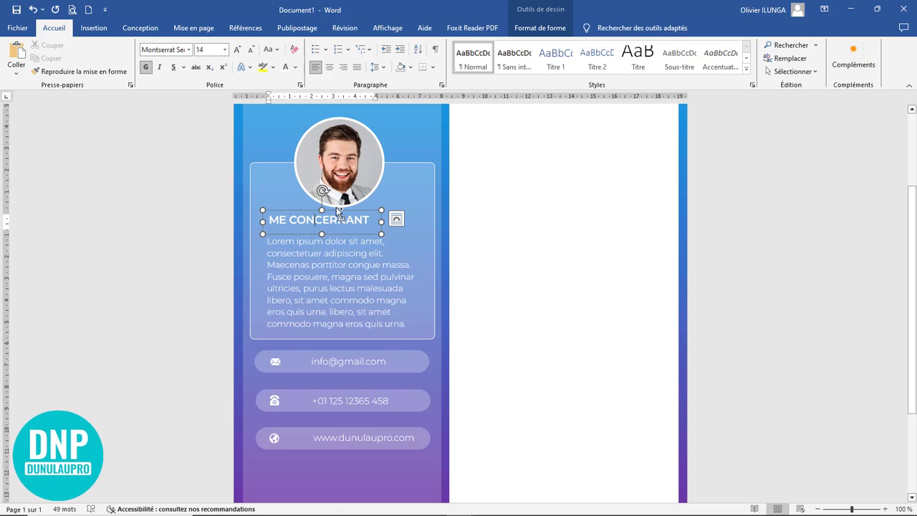
left_click_drag(336, 224, 350, 478)
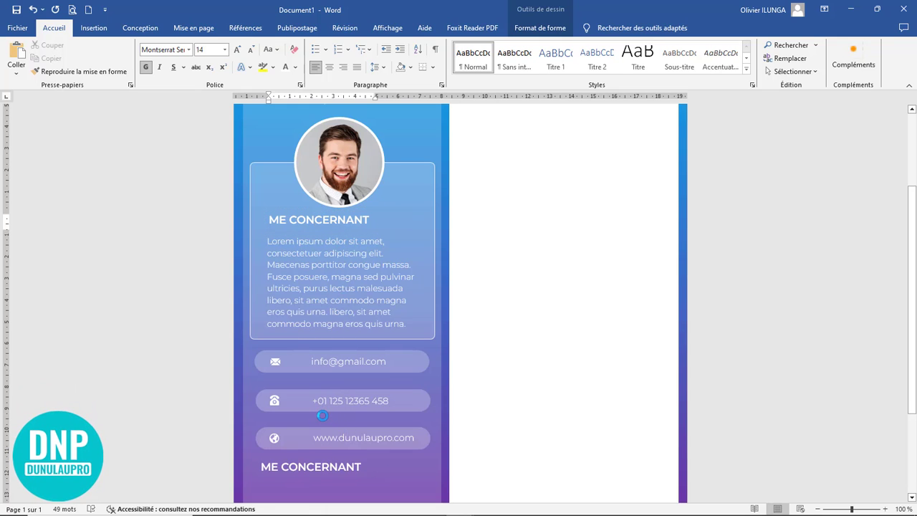
left_click(337, 467)
scroll(361, 459, "down", 2)
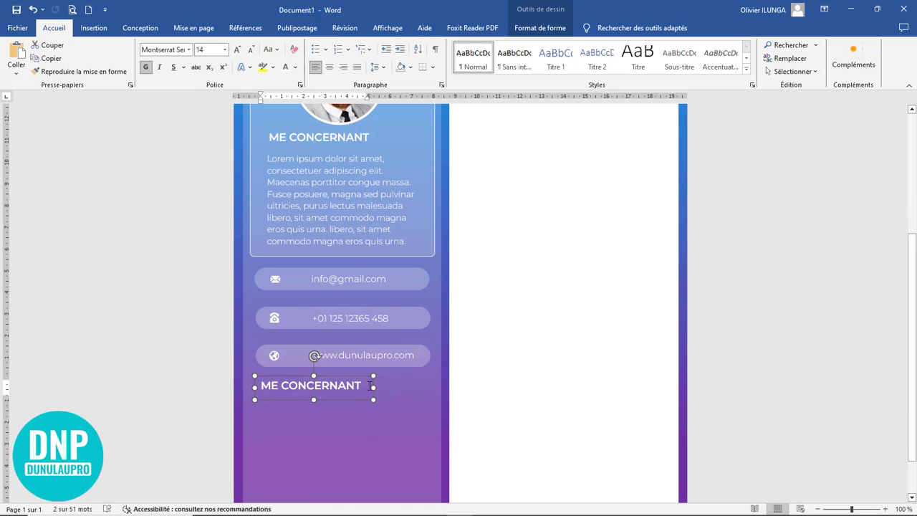
Widen the copied heading's text box and replace its text with "LANGUES PARLEES".
left_click_drag(418, 380, 216, 383)
type("LA")
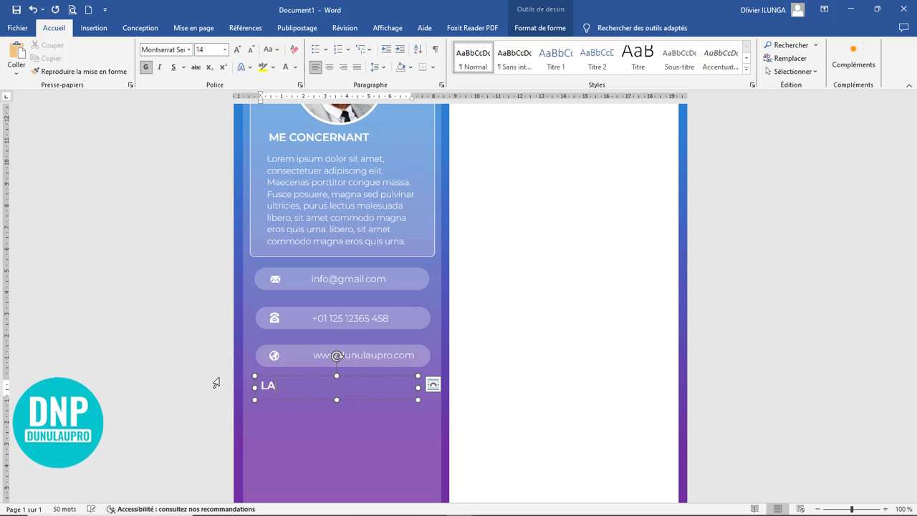
type("NGUE")
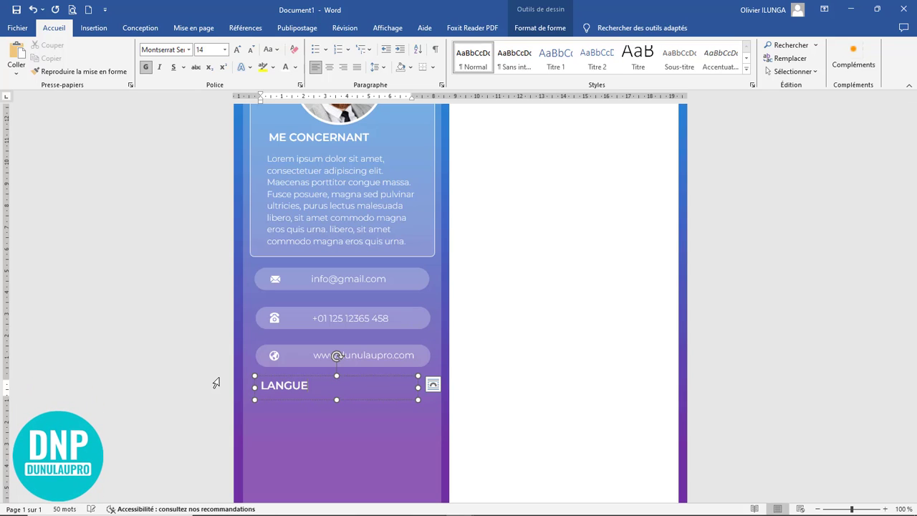
type("S PARLEES")
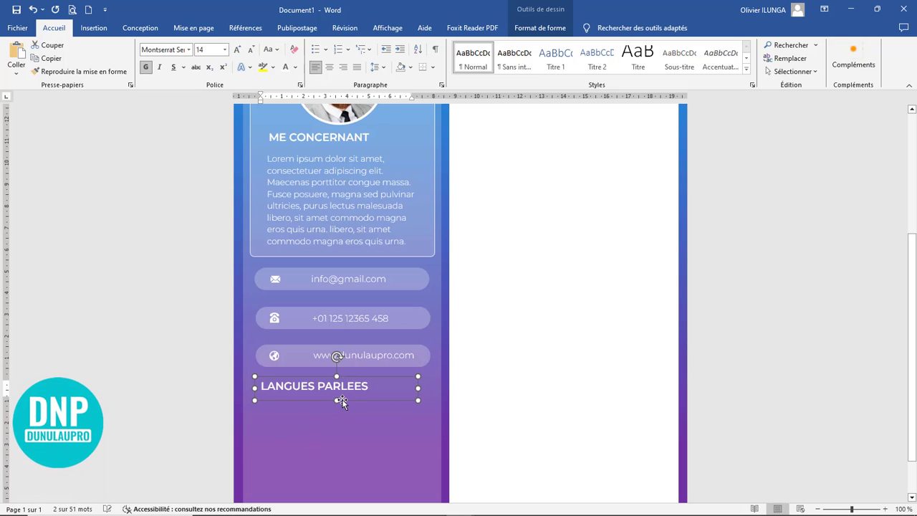
Move the "LANGUES PARLEES" heading further below the website pill and slightly right.
left_click_drag(342, 397, 342, 400)
scroll(351, 404, "down", 2)
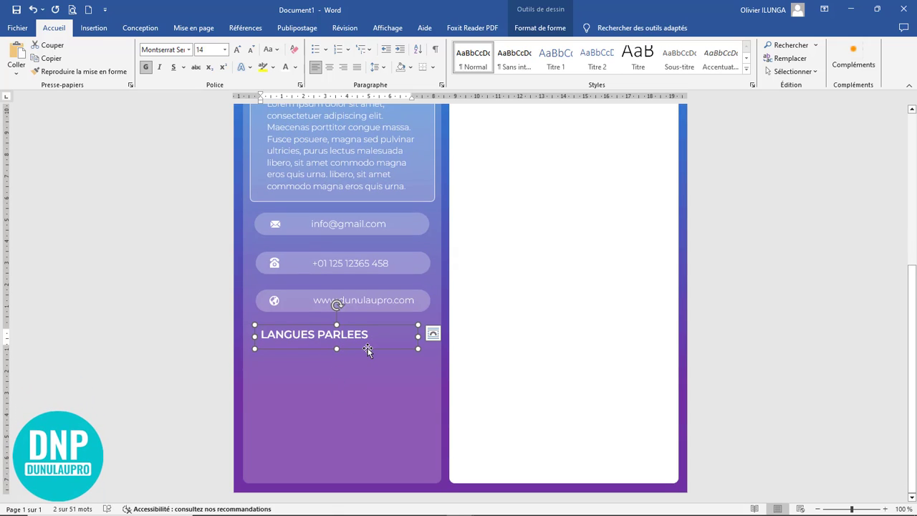
key("Down")
key("Down")
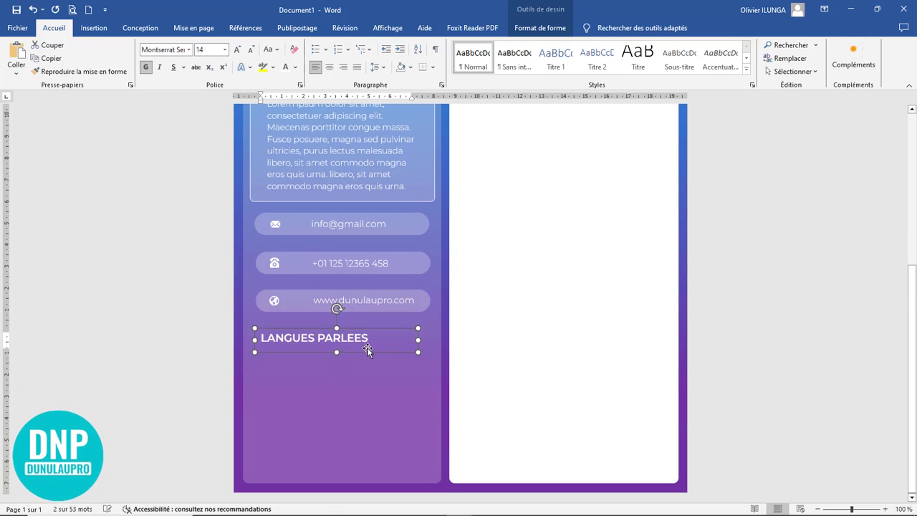
key("Right")
key("Right")
key("Down")
key("Down")
key("Down")
key("Down")
key("Left")
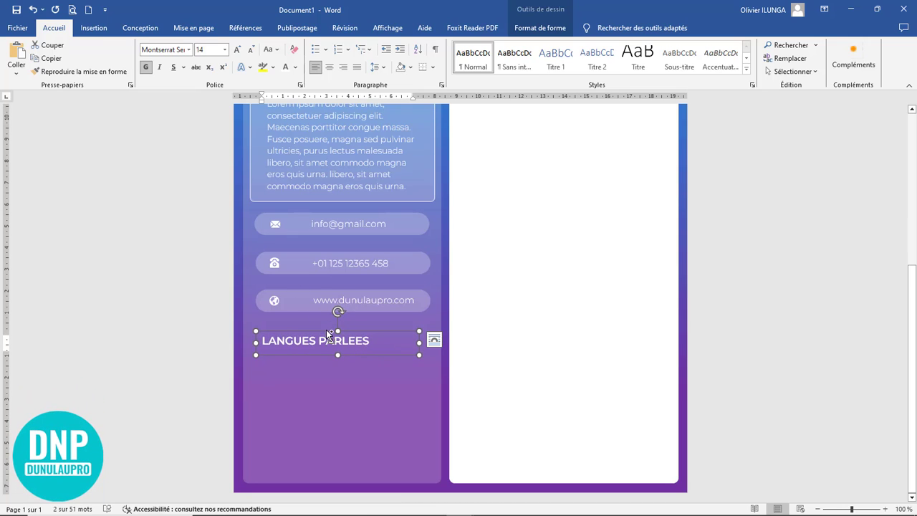
Place a copy of the "LANGUES PARLEES" heading directly beneath it and set the copy's text in non-bold Montserrat Light.
mouse_move(325, 330)
left_mouse_down()
mouse_move(323, 350)
mouse_move(325, 340)
left_mouse_up()
left_click_drag(376, 366, 260, 366)
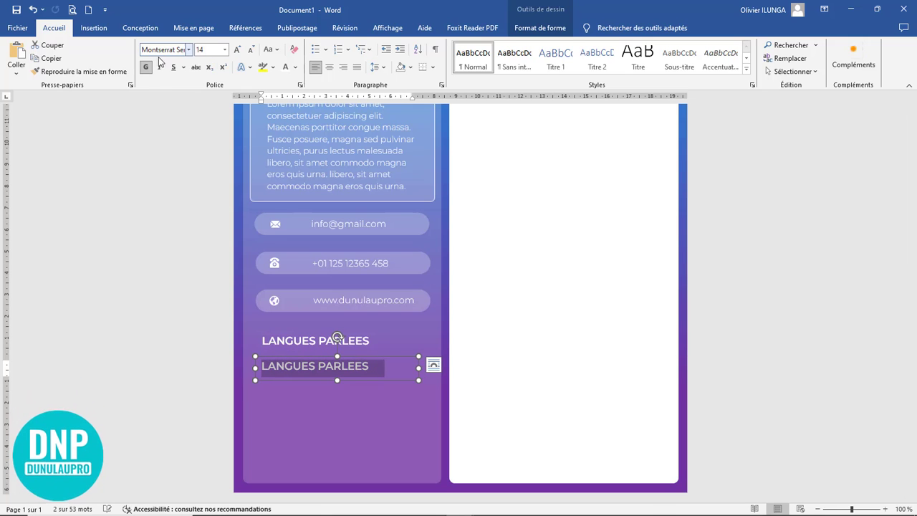
left_click(200, 50)
left_click(188, 50)
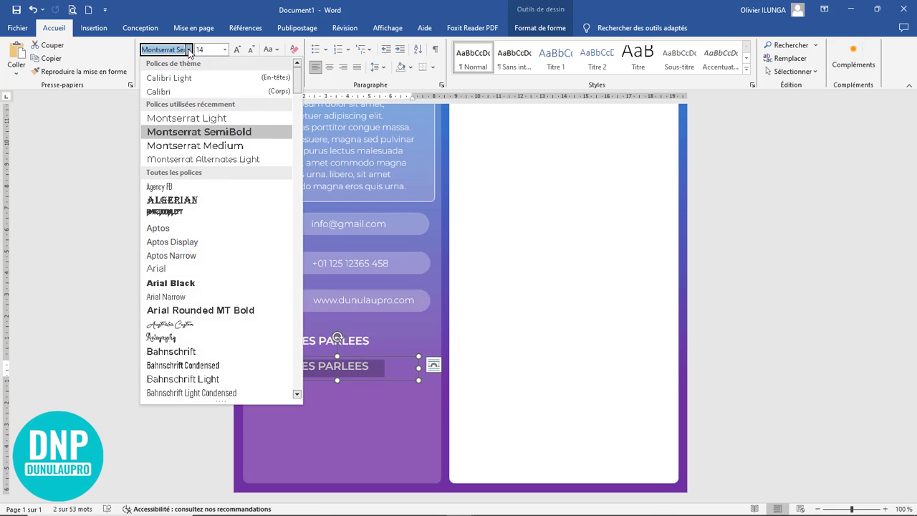
left_click(204, 148)
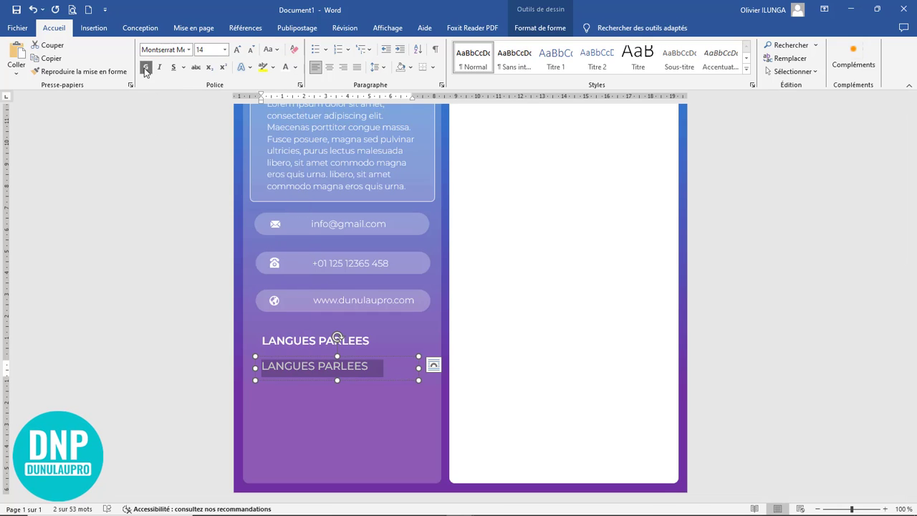
left_click(189, 49)
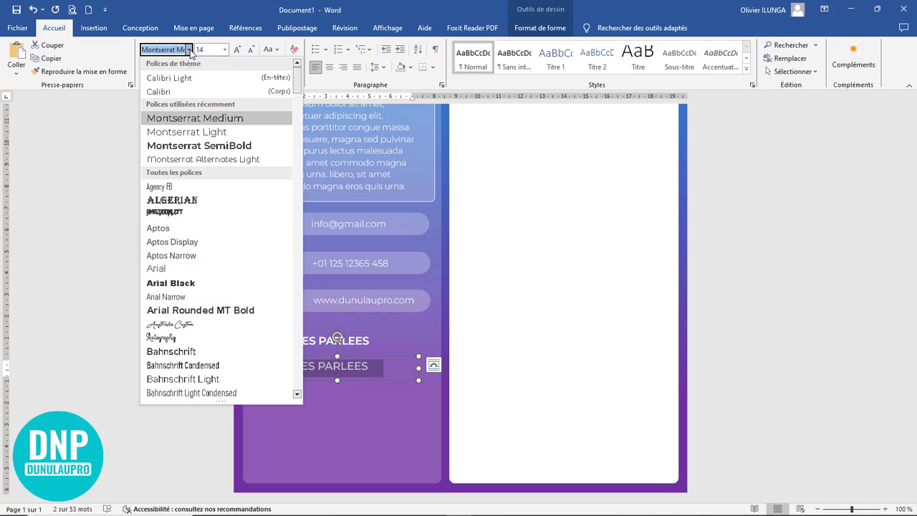
key("Escape")
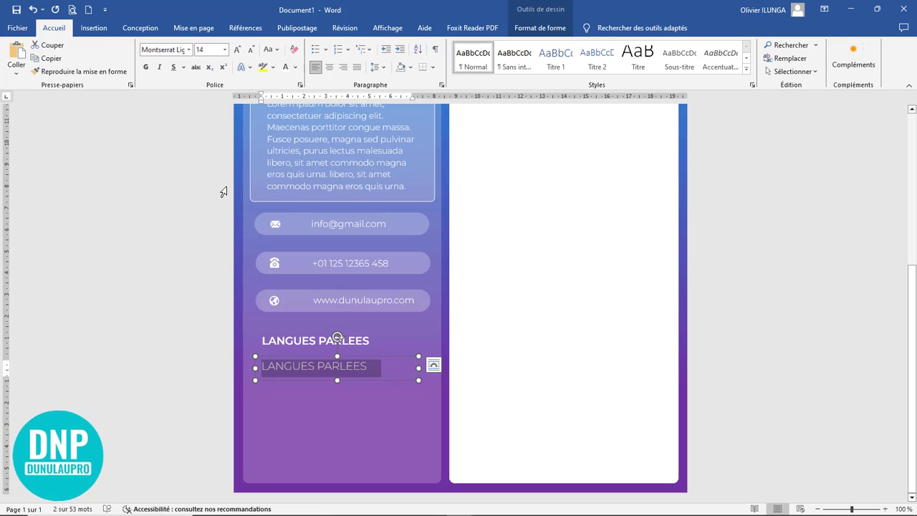
Replace the lower copy's text with a language entry starting with "F".
type("F")
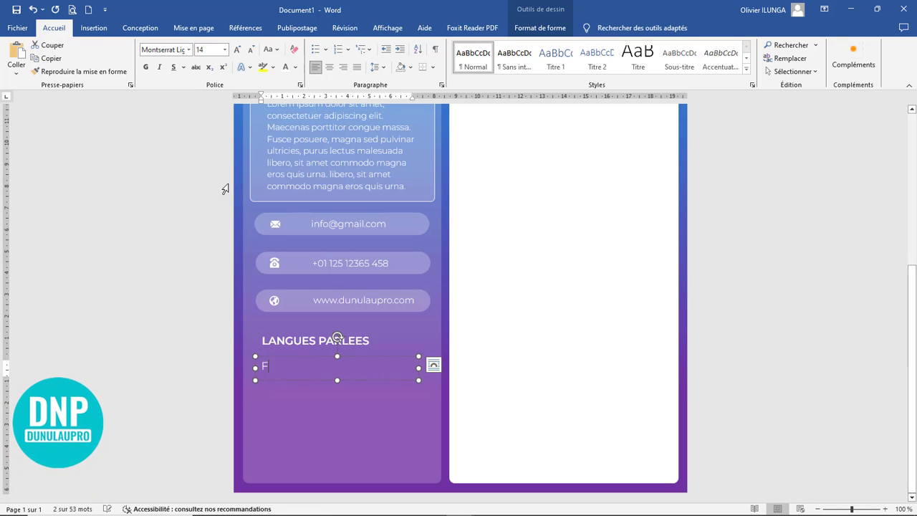
Enter "Français" in the text box under LANGUES PARLEES and narrow the box to fit the word.
type("ranca")
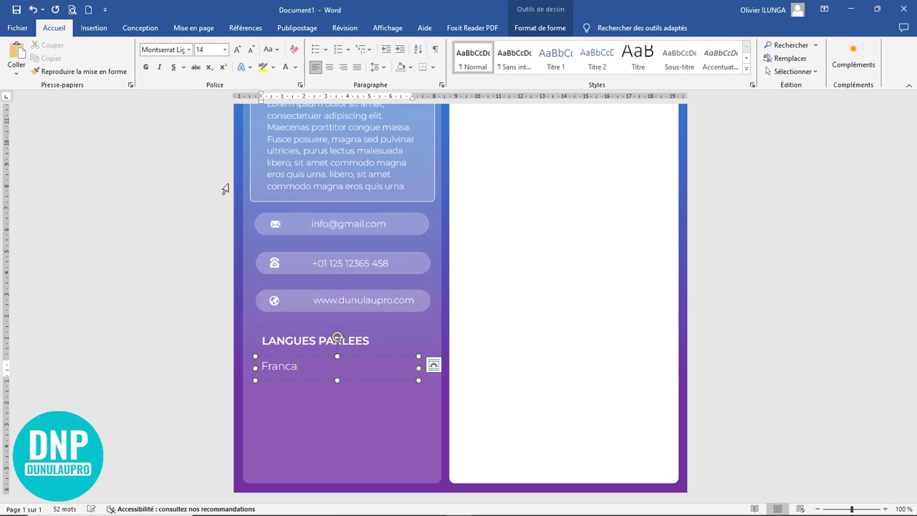
key("BackSpace")
key("BackSpace")
type("çais")
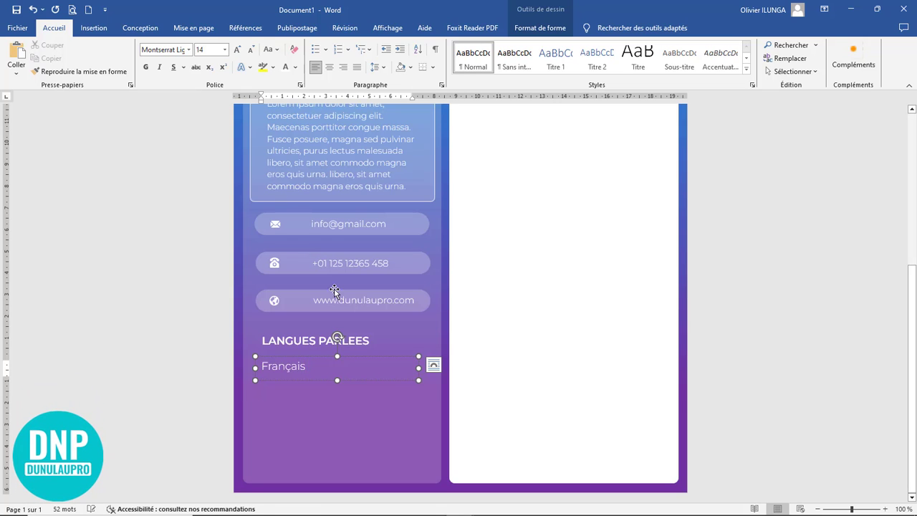
left_click_drag(338, 377, 338, 370)
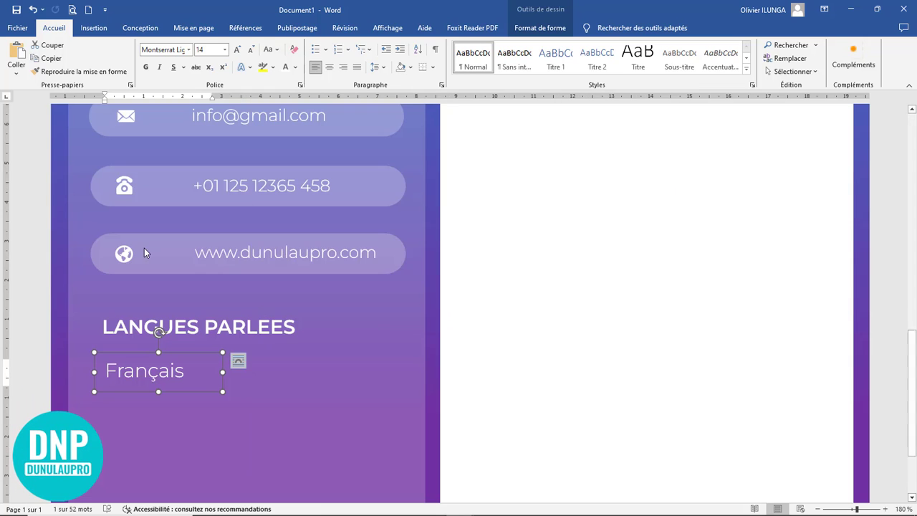
Draw a small circle about 0.38 cm high and 0.41 cm wide to the right of the Français label.
left_click(94, 28)
left_click(161, 72)
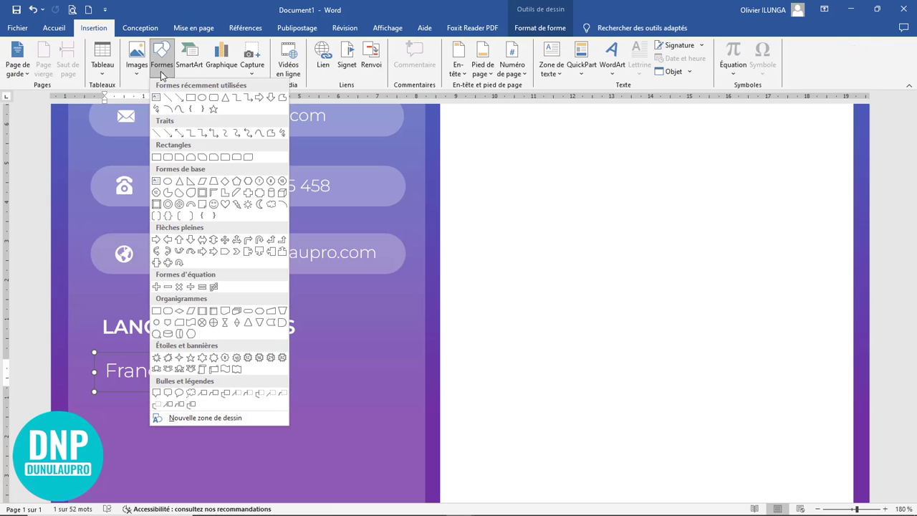
left_click(201, 108)
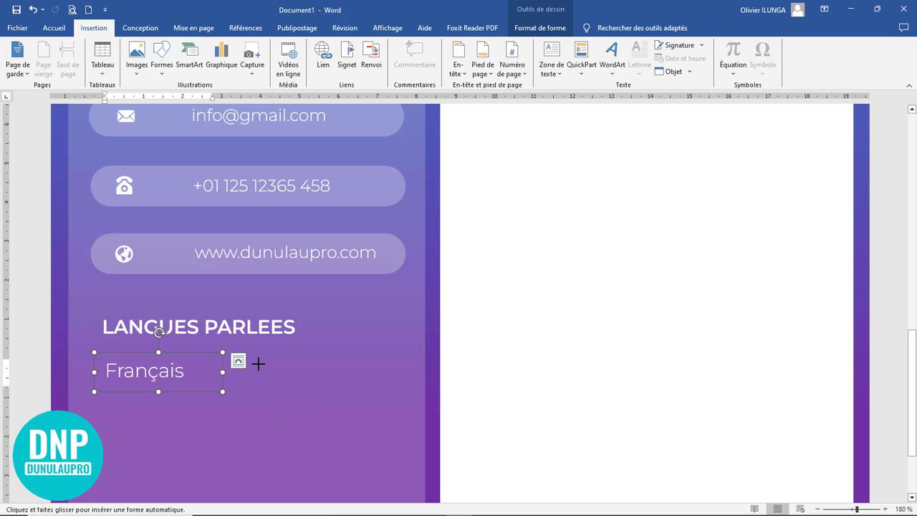
left_click_drag(258, 365, 274, 377)
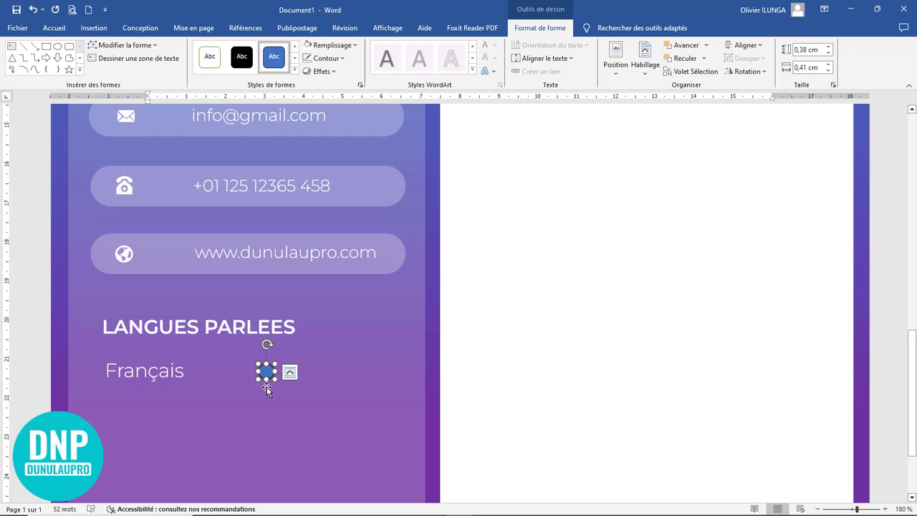
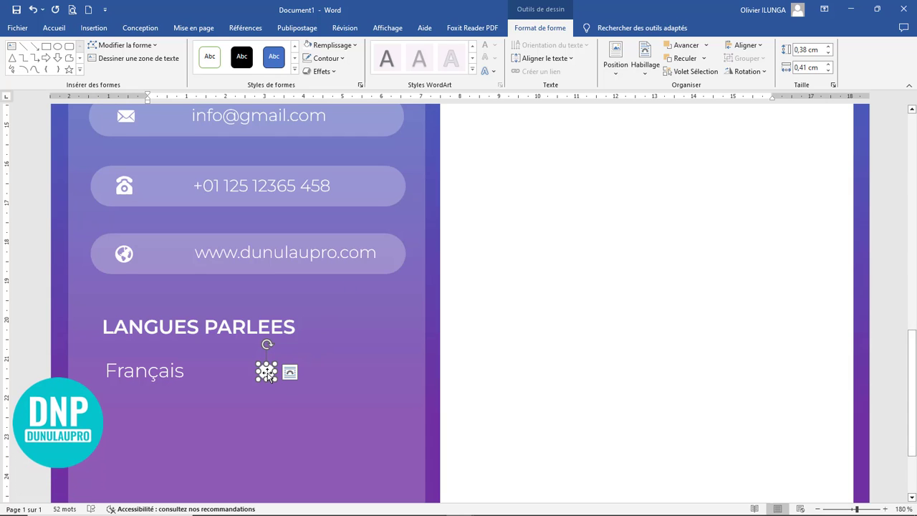
Set the circle's height and width to 0.45 cm.
double_click(806, 50)
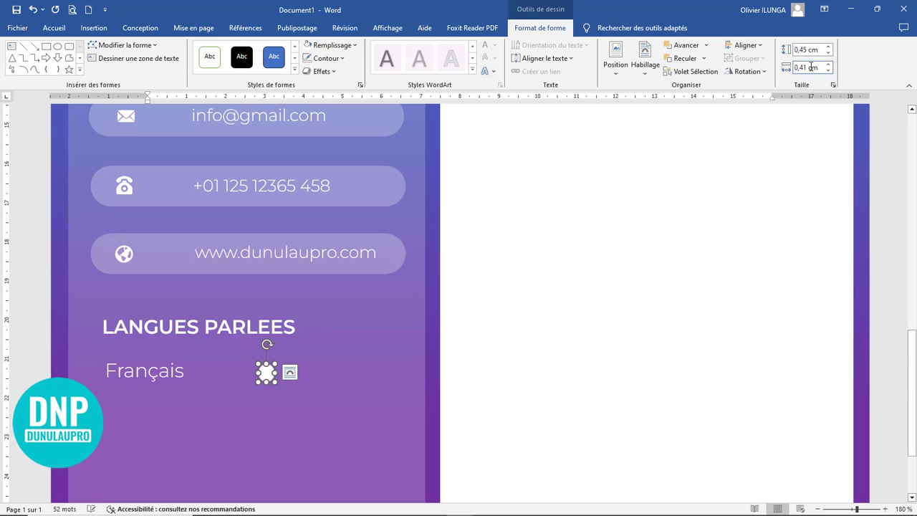
left_click(810, 67)
left_click(809, 67)
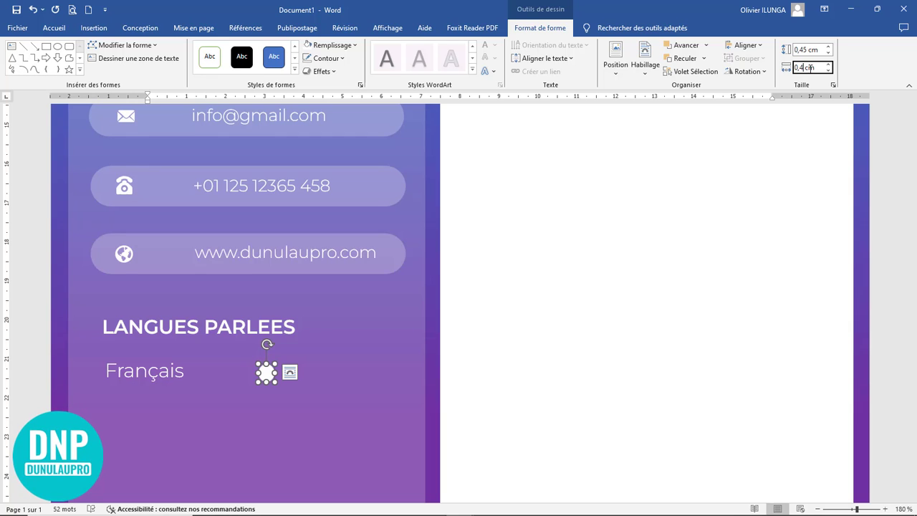
type("5")
key("Return")
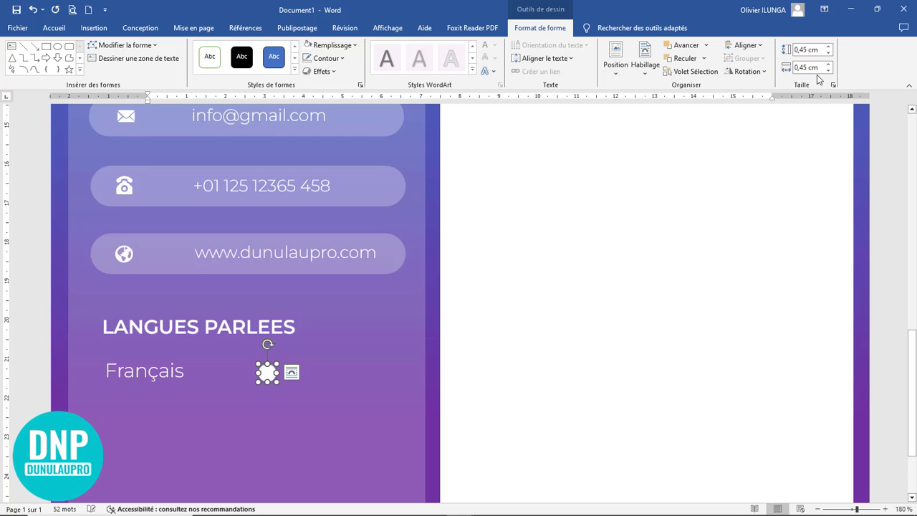
Duplicate the circle beside Français to build an evenly spaced row of six circles.
left_click(268, 372)
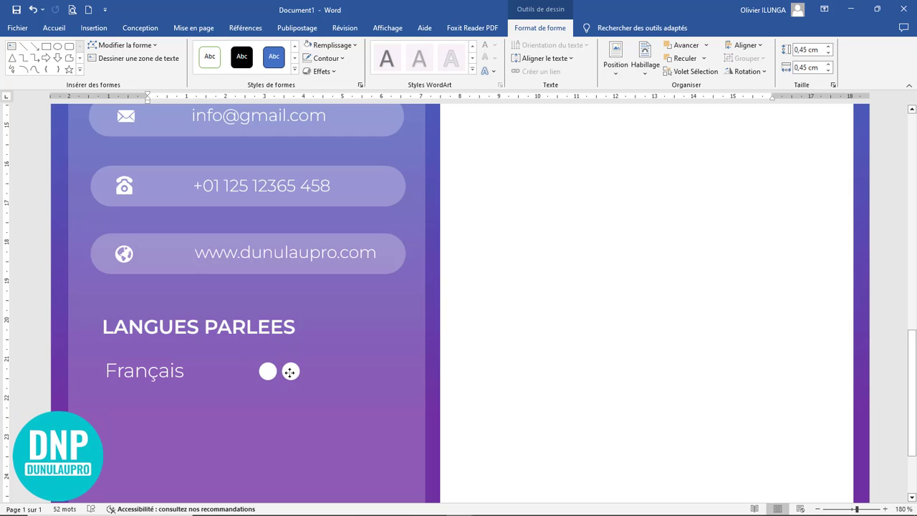
left_click(290, 371)
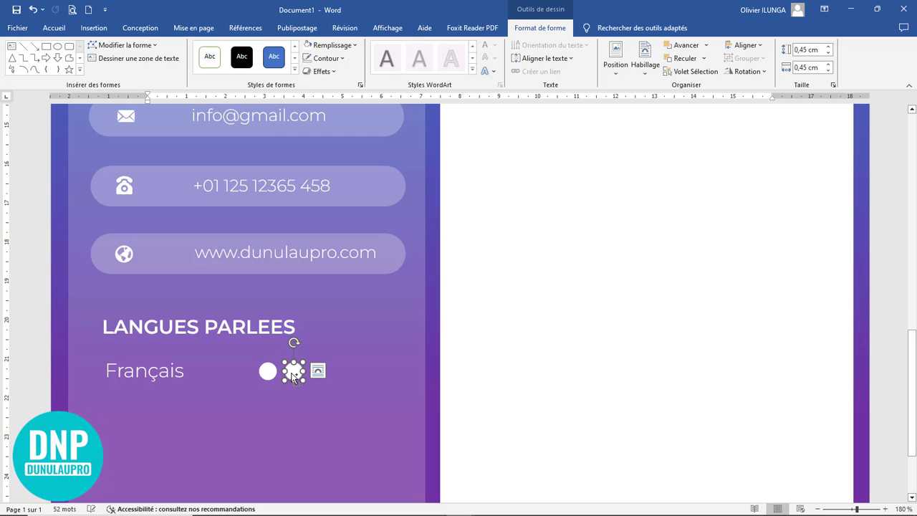
left_click_drag(295, 371, 317, 371)
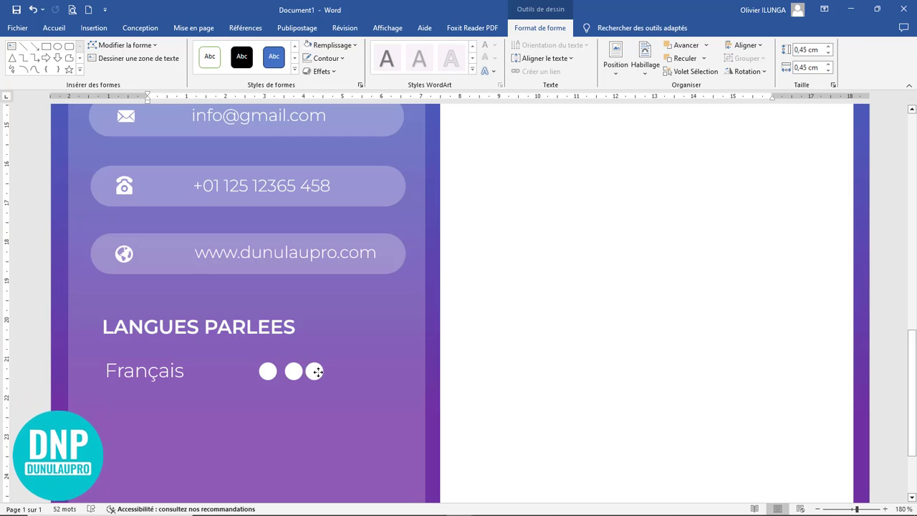
left_click(295, 376, "ctrl")
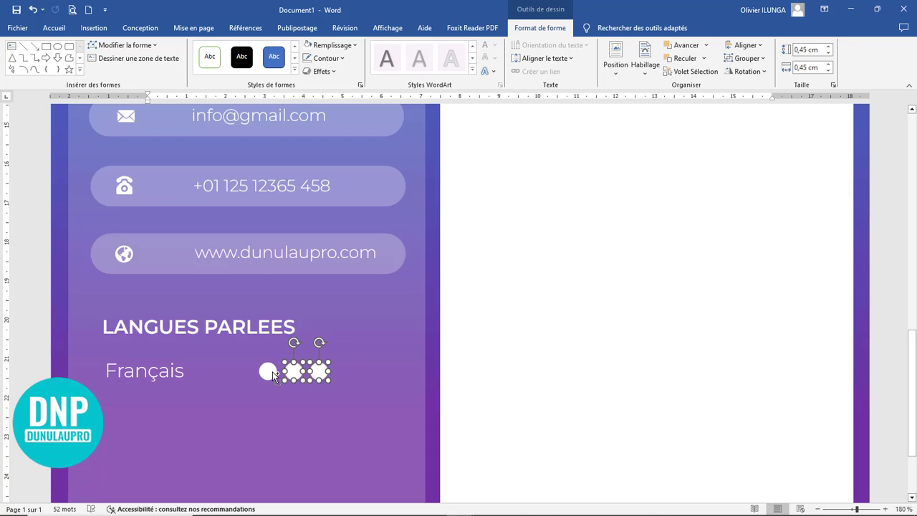
left_click(272, 374, "ctrl")
left_click_drag(272, 373, 349, 368)
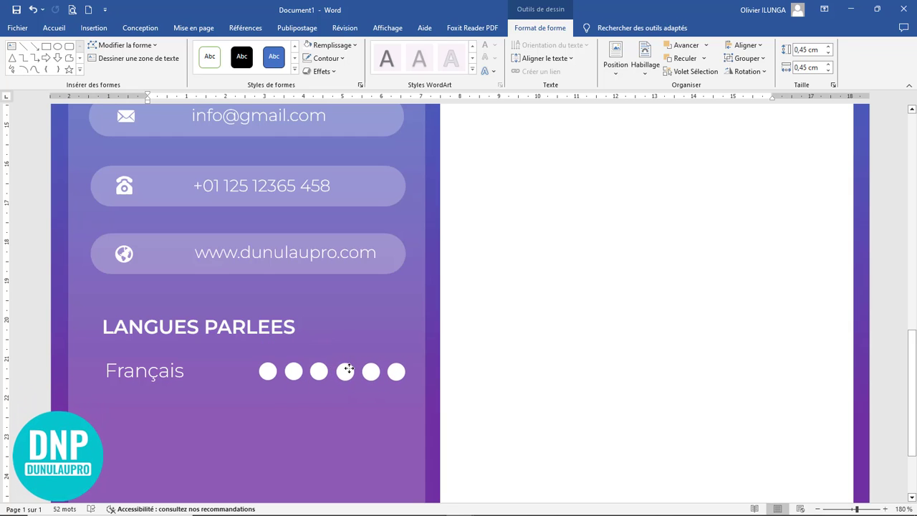
Select all six circles in the Français row and align them to their middle.
left_click(268, 371)
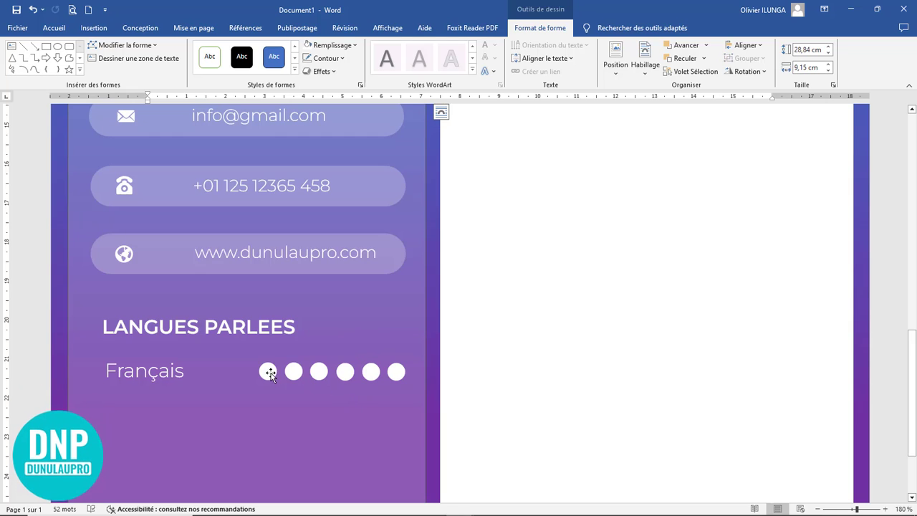
left_click(299, 376)
left_click(297, 376)
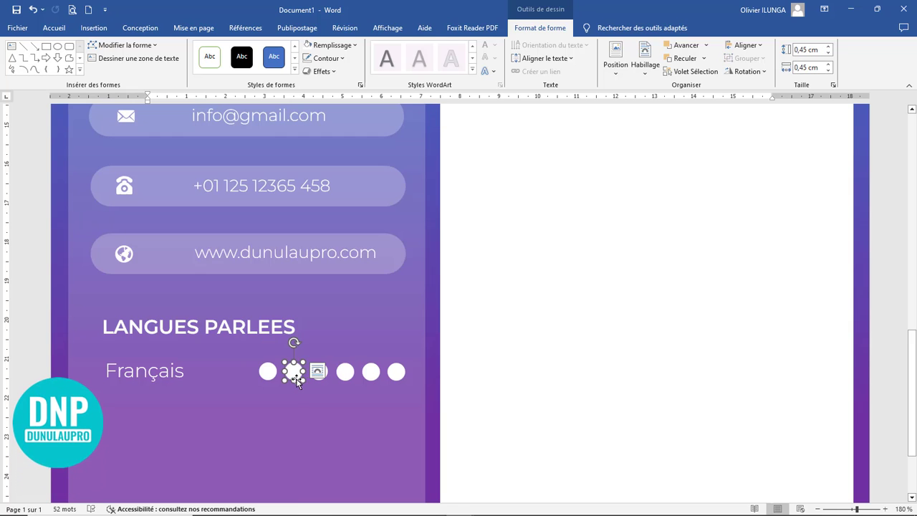
left_click(270, 375, "ctrl")
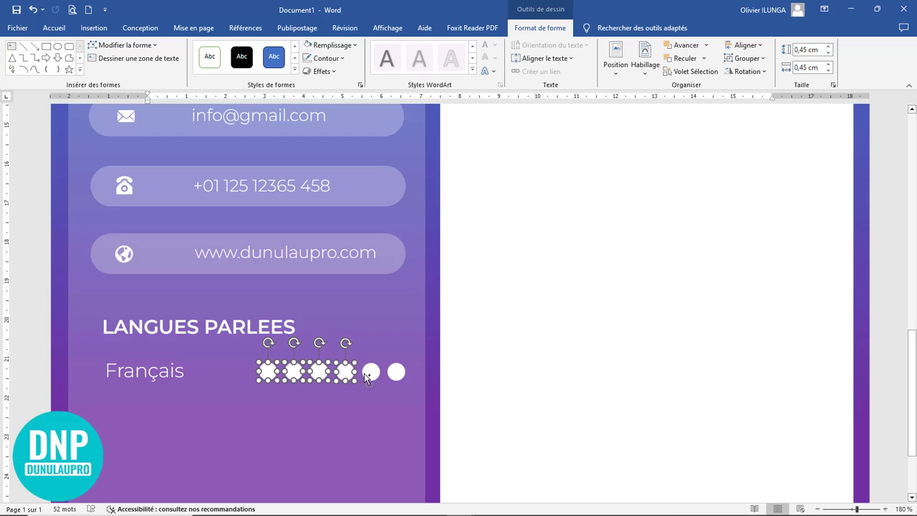
left_click(370, 372, "ctrl")
left_click(396, 372, "ctrl")
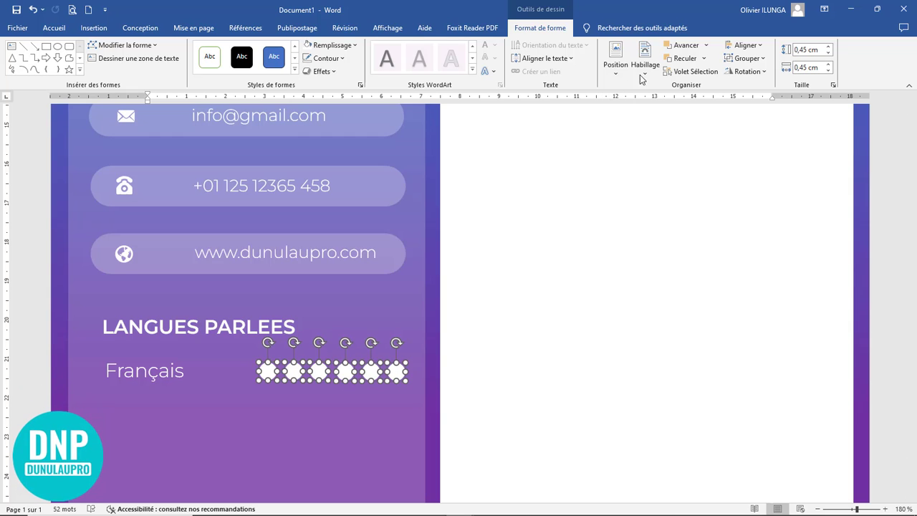
left_click(752, 49)
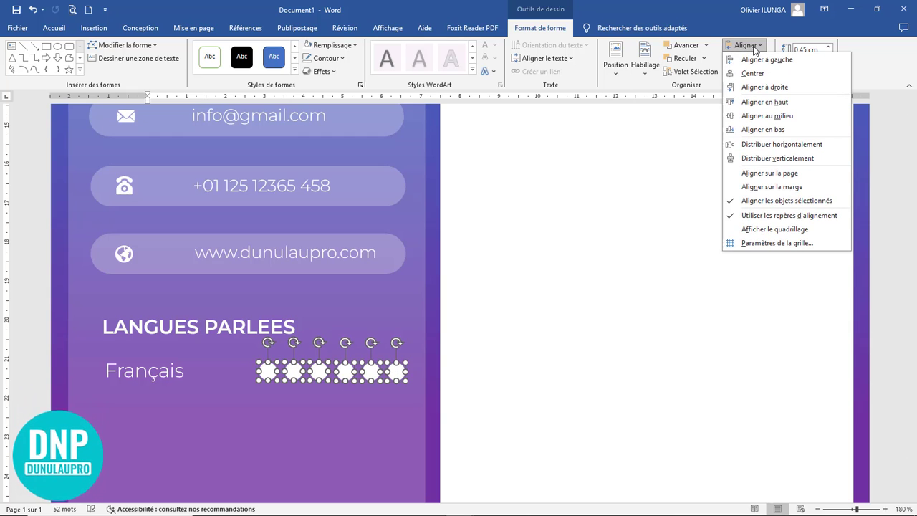
left_click(760, 116)
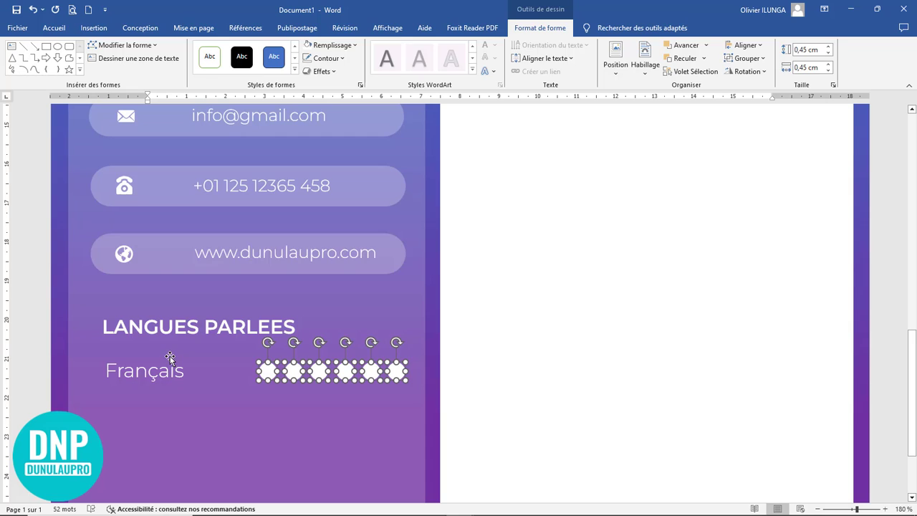
Group the six circles together with the Français text box.
left_click(171, 359, "shift")
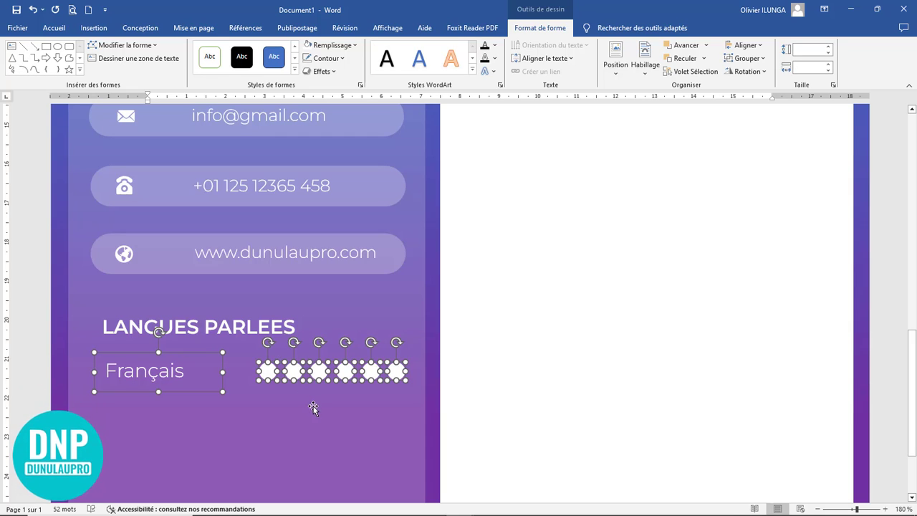
left_click(745, 58)
left_click(753, 73)
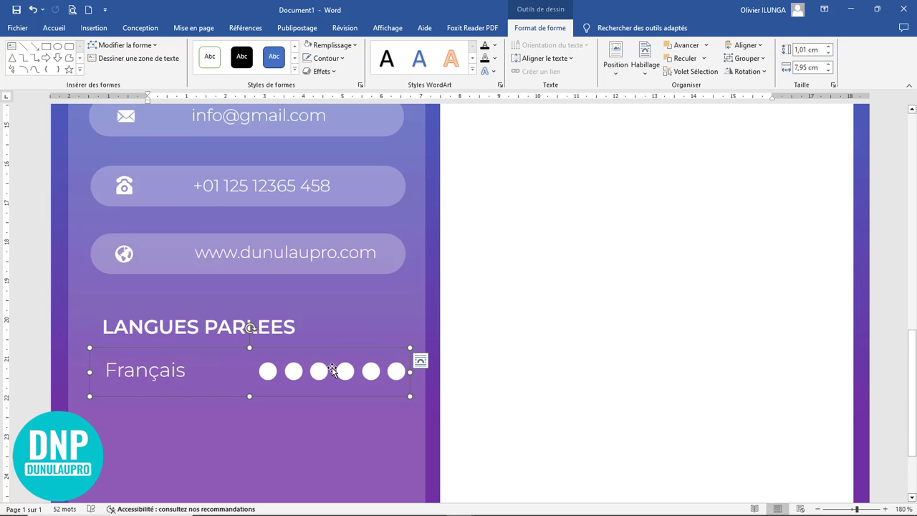
Copy the grouped Français row three times below the original and space the four rows out down the sidebar.
scroll(348, 380, "down", 3)
left_click_drag(280, 239, 276, 380)
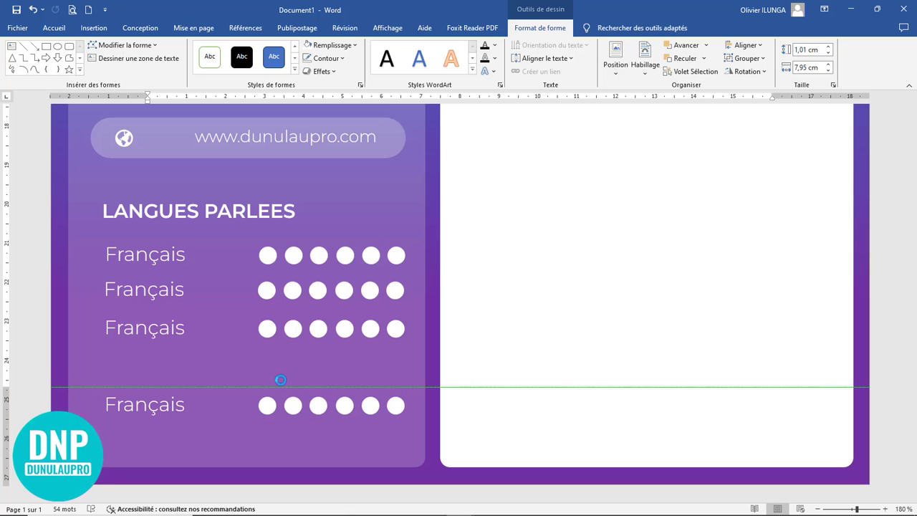
left_click(301, 321)
left_click_drag(299, 306, 298, 333)
left_click(313, 278)
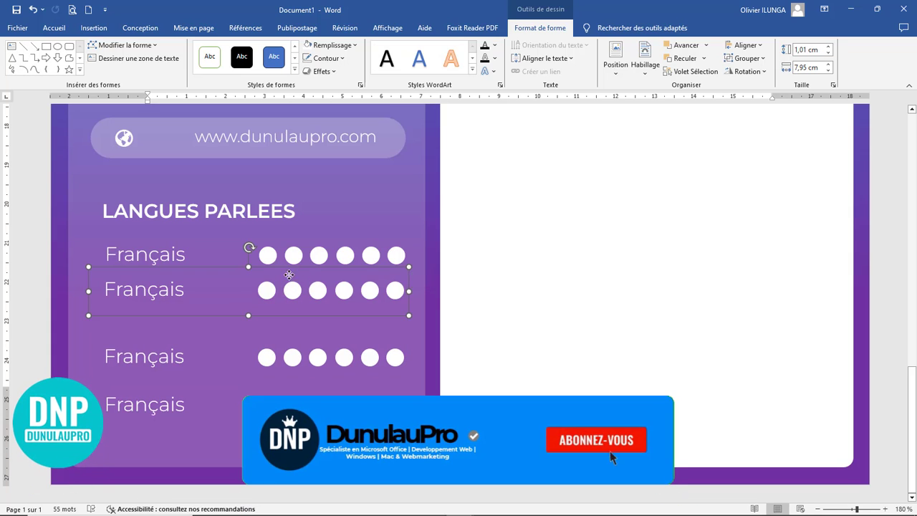
mouse_move(289, 291)
left_mouse_down()
mouse_move(288, 309)
mouse_move(287, 285)
left_mouse_up()
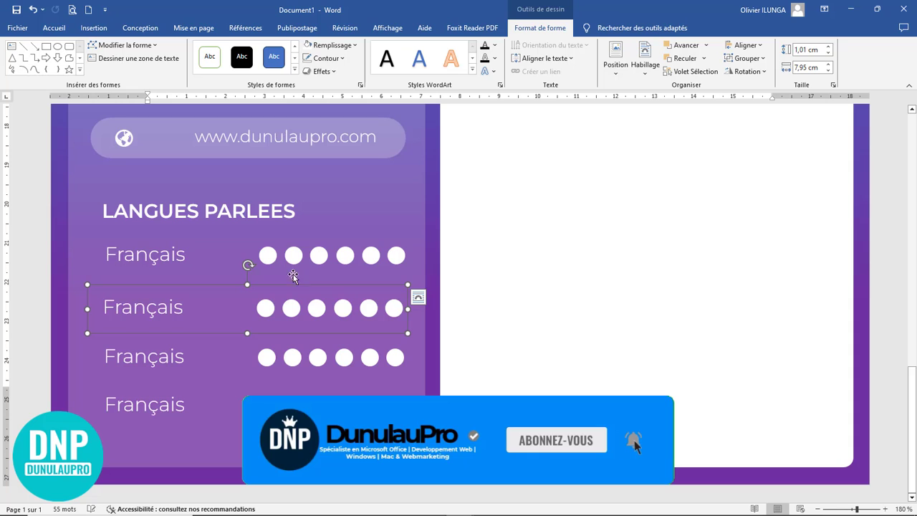
left_click(293, 244)
left_click_drag(293, 237, 292, 250)
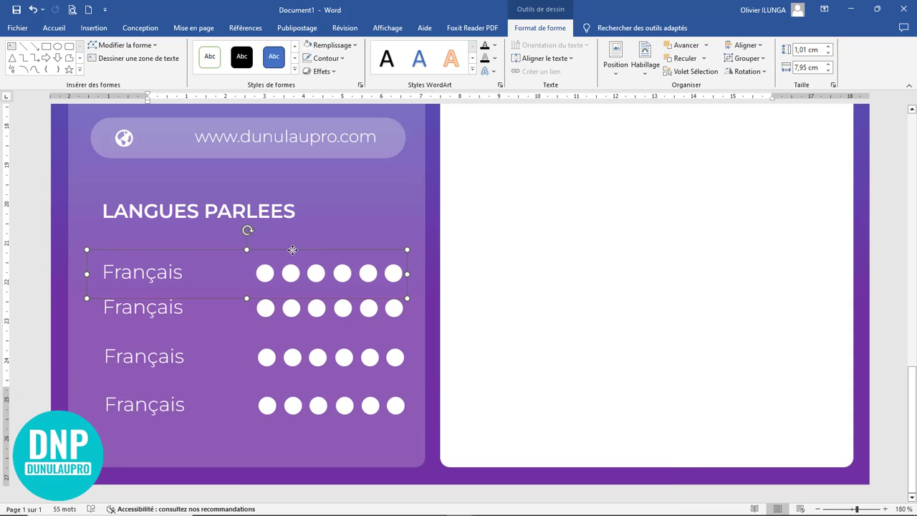
left_click(299, 309)
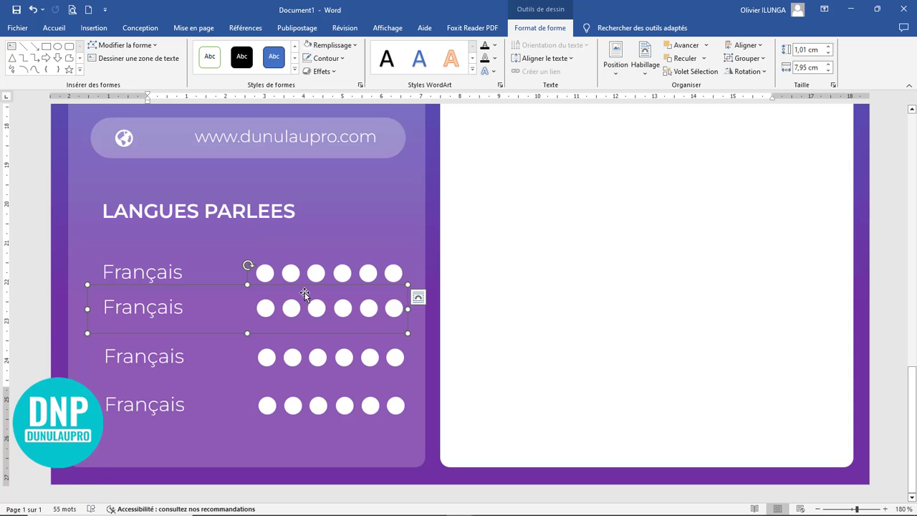
key("Down")
key("Down")
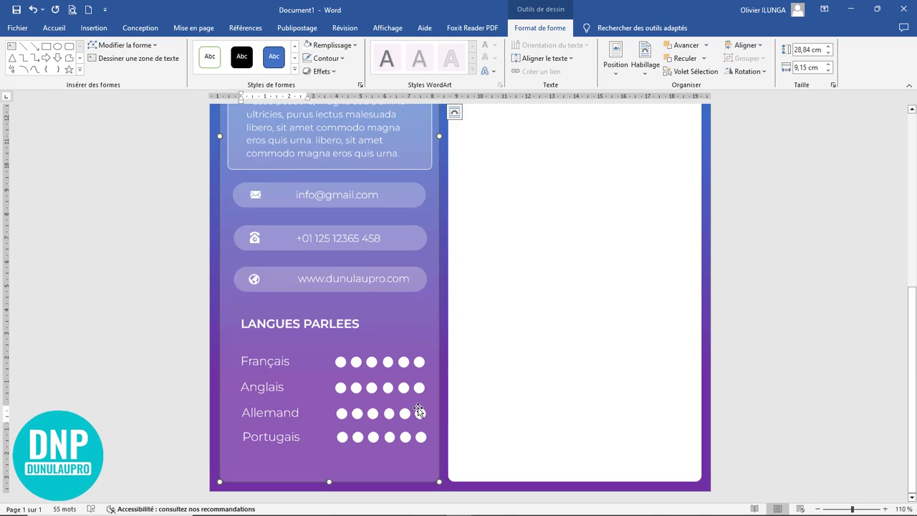
Remove the fill from the sixth circle in the Anglais row.
scroll(417, 367, "up", 4, "ctrl")
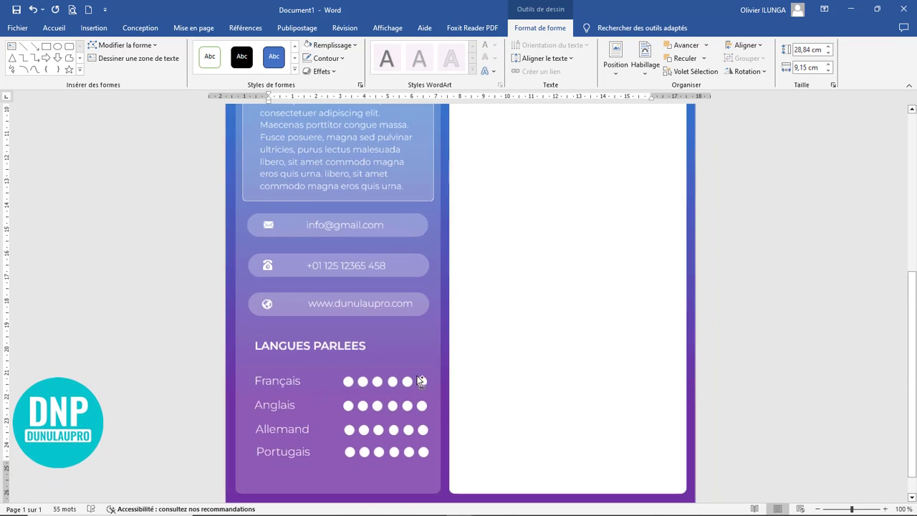
scroll(405, 395, "down", 5)
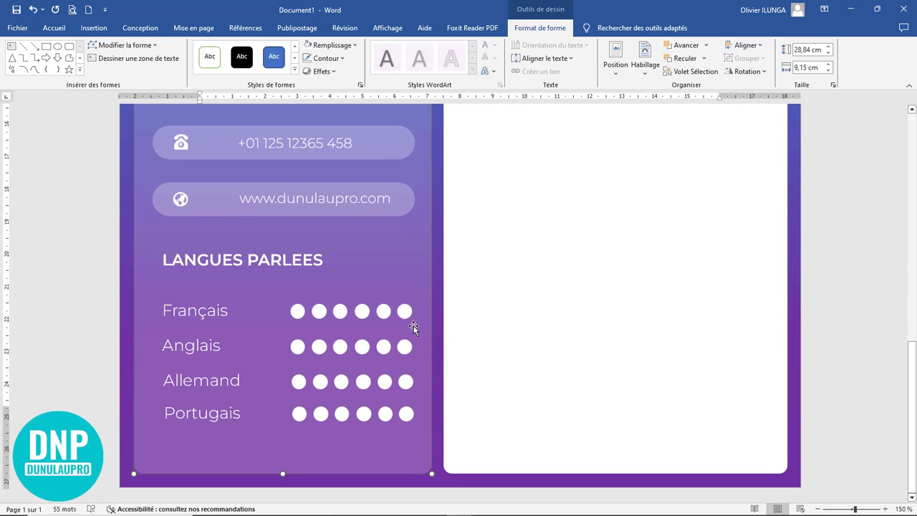
left_click(405, 311)
left_click(405, 348)
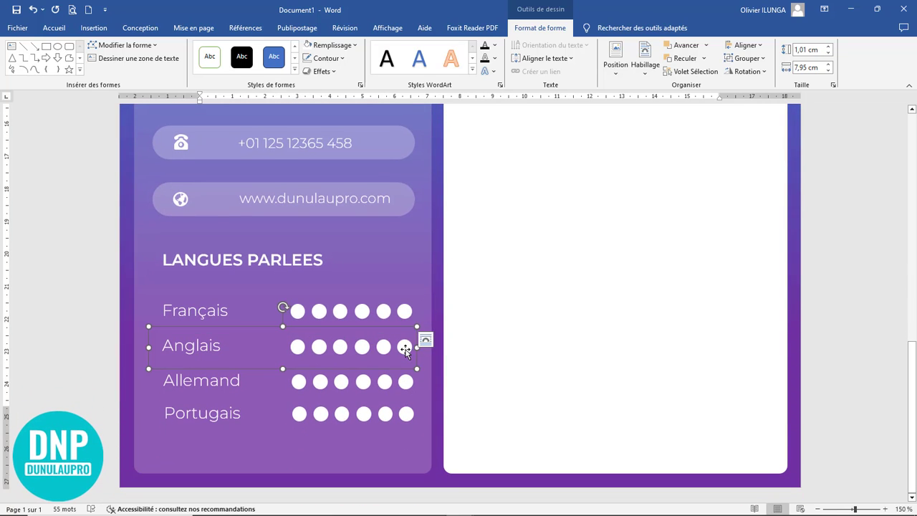
left_click(405, 348)
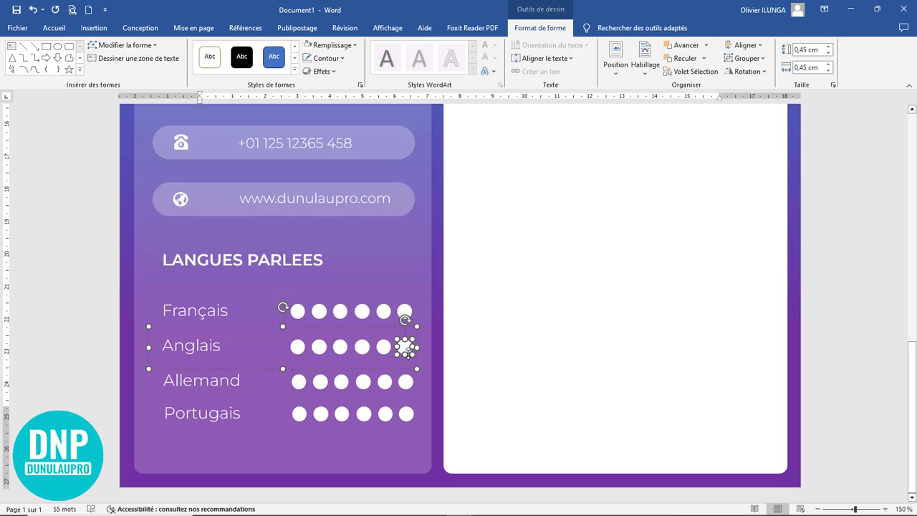
left_click(331, 46)
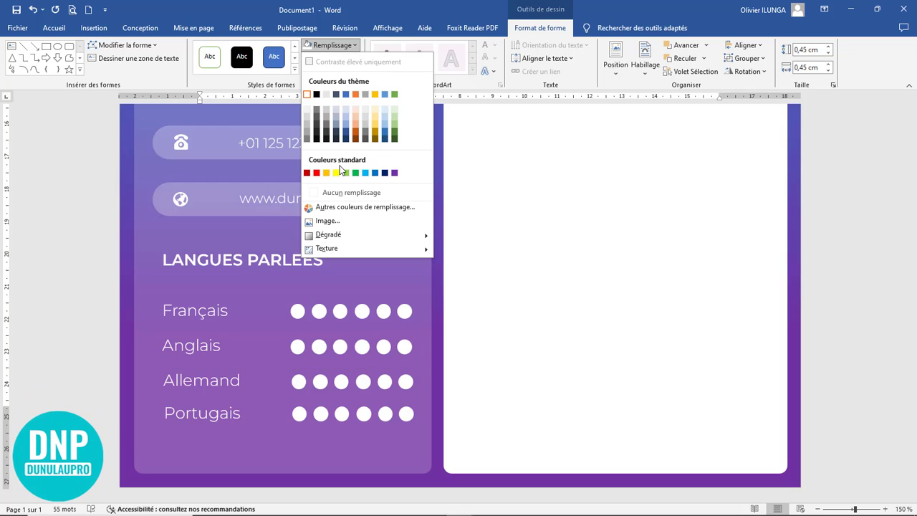
left_click(341, 193)
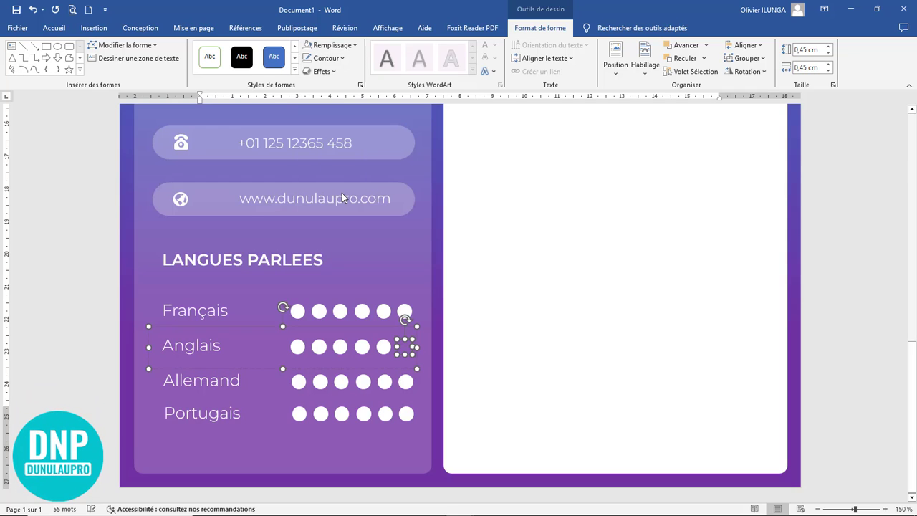
Outline the sixth Anglais circle in white, and make the last three Allemand circles unfilled with a white outline.
left_click(324, 59)
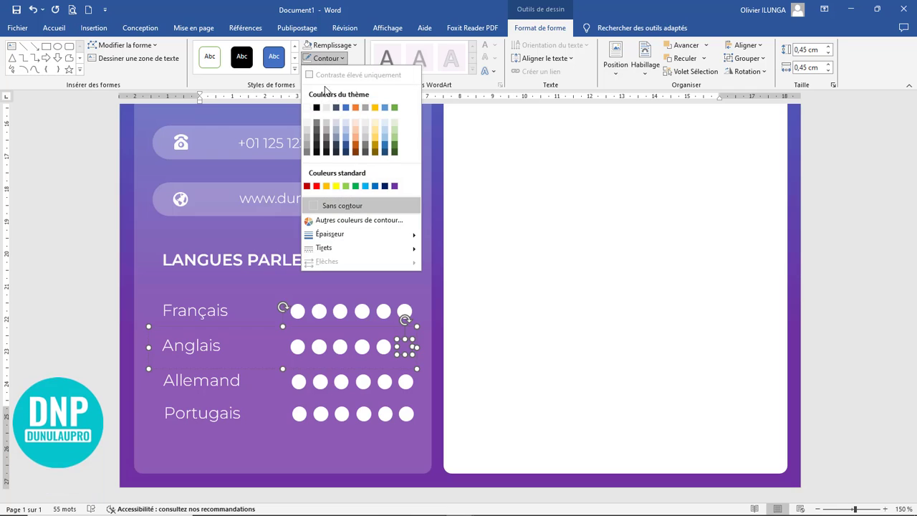
left_click(307, 108)
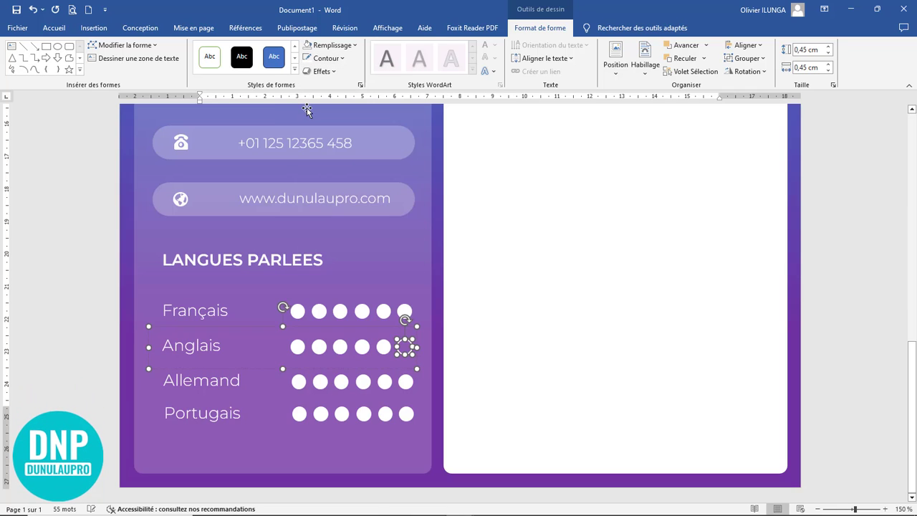
left_click(405, 382)
left_click(387, 384, "shift")
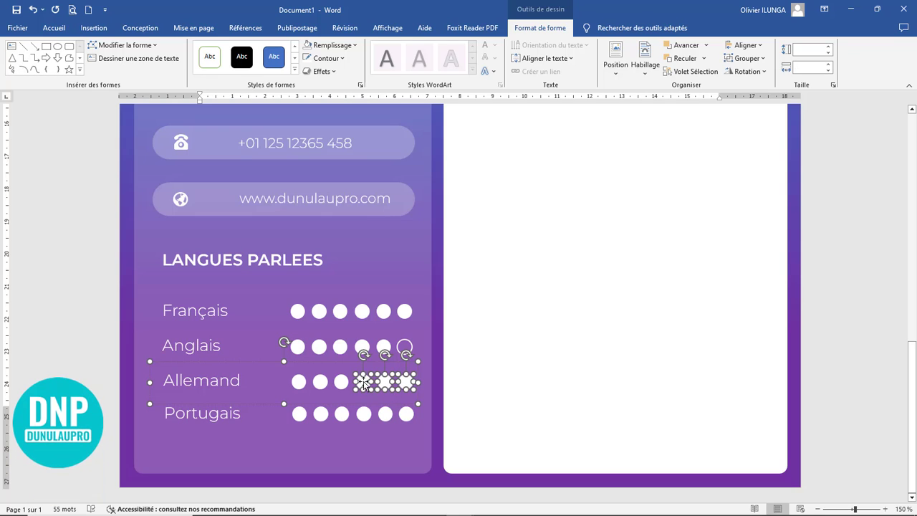
left_click(308, 45)
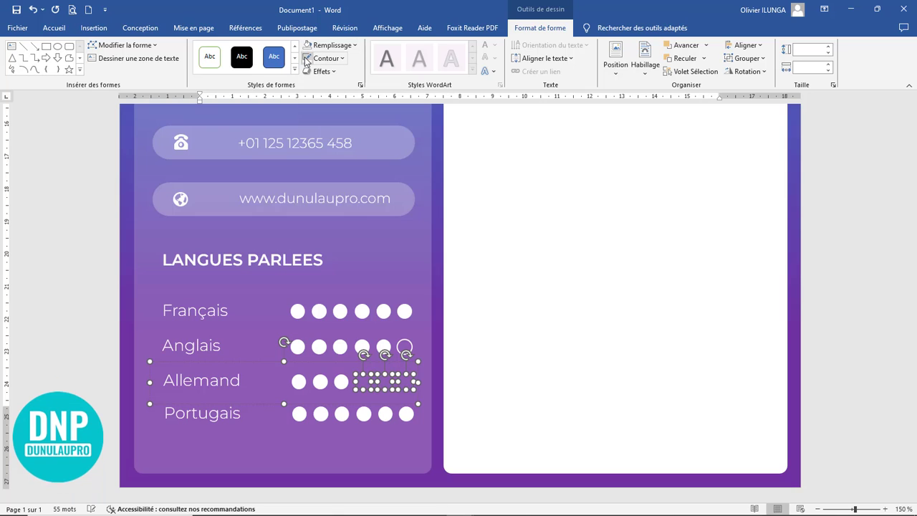
Remove the fill from the last two Portugais circles and give them a white outline.
left_click(385, 416)
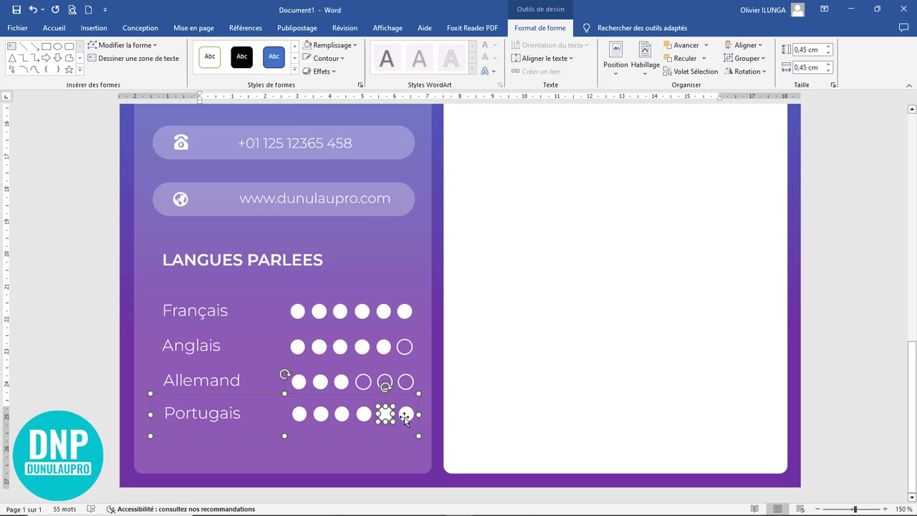
left_click(307, 46)
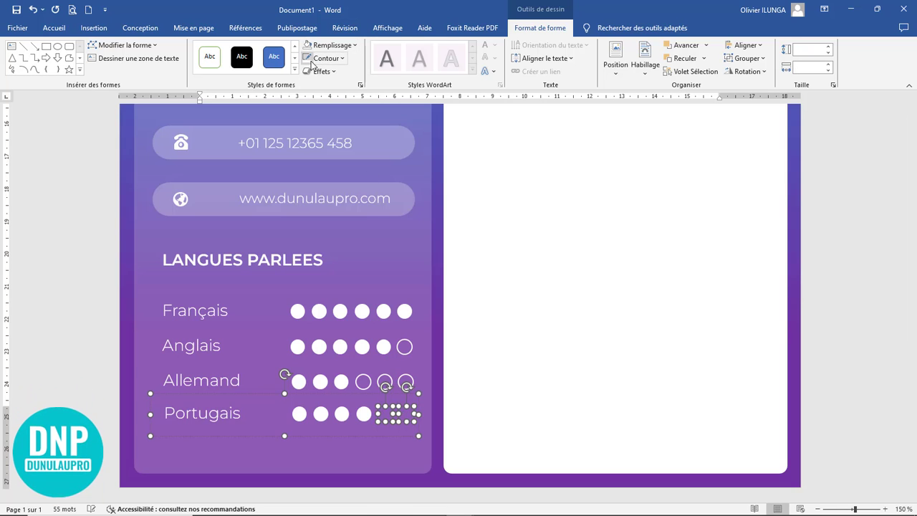
left_click(377, 446)
Review the whole CV page and check which font the large surname in the sidebar uses.
scroll(532, 340, "down", 6, "ctrl")
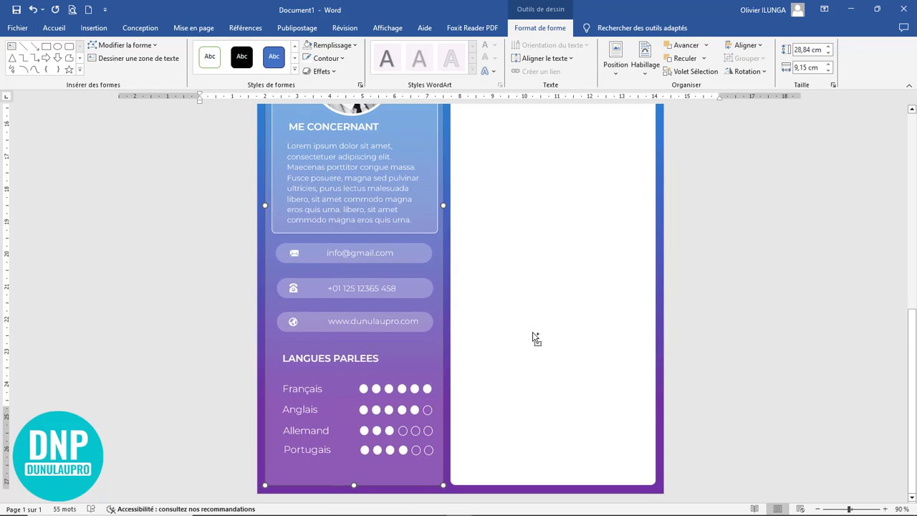
scroll(533, 336, "down", 5, "ctrl")
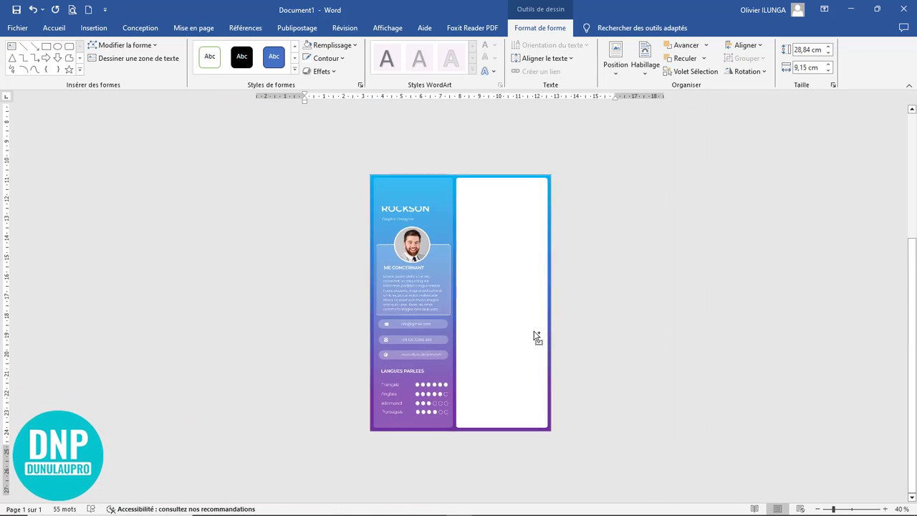
scroll(538, 336, "up", 4, "ctrl")
scroll(537, 337, "down", 3, "ctrl")
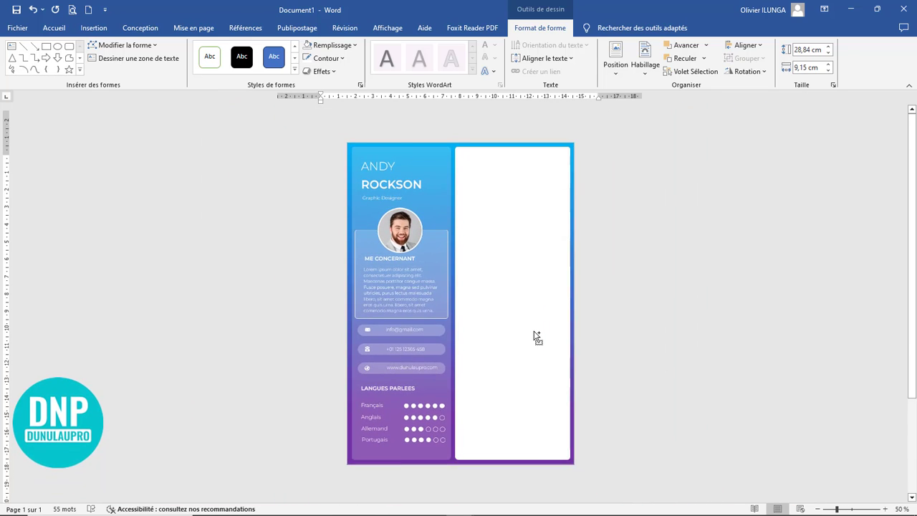
scroll(537, 337, "up", 1, "ctrl")
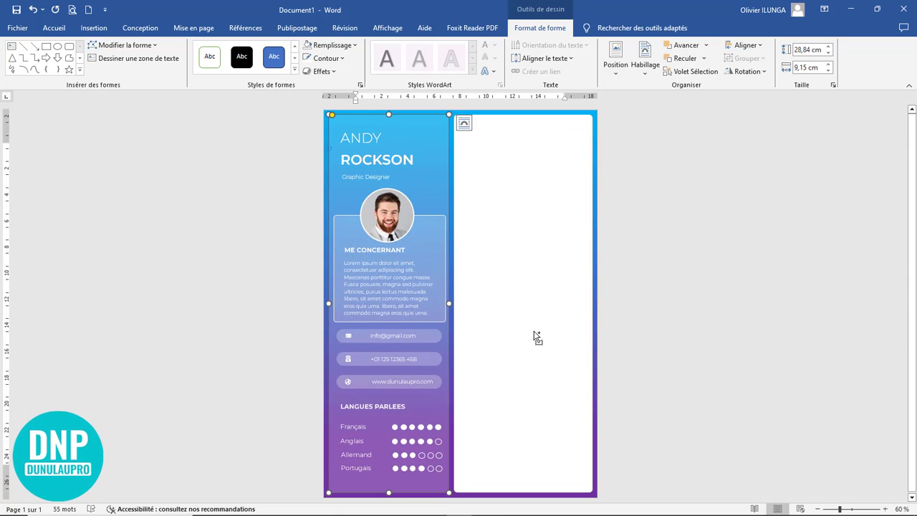
left_click(381, 160)
left_click(46, 28)
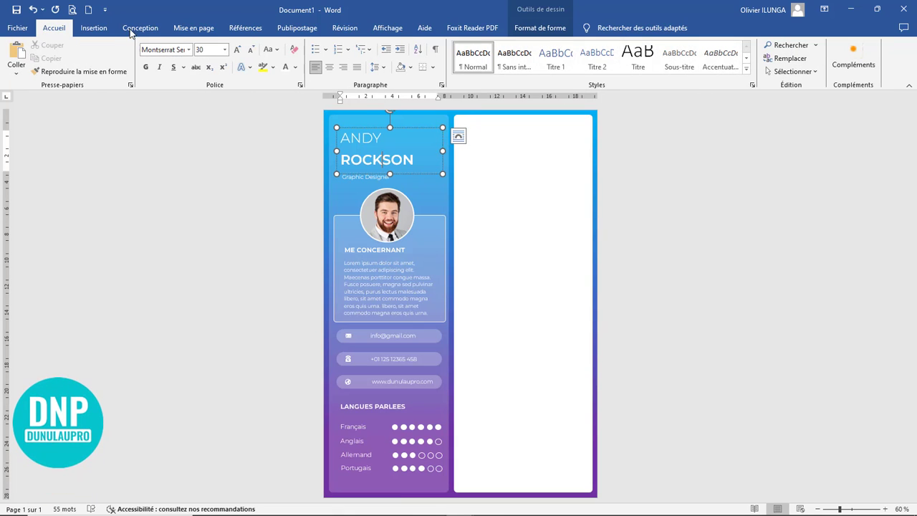
left_click(189, 49)
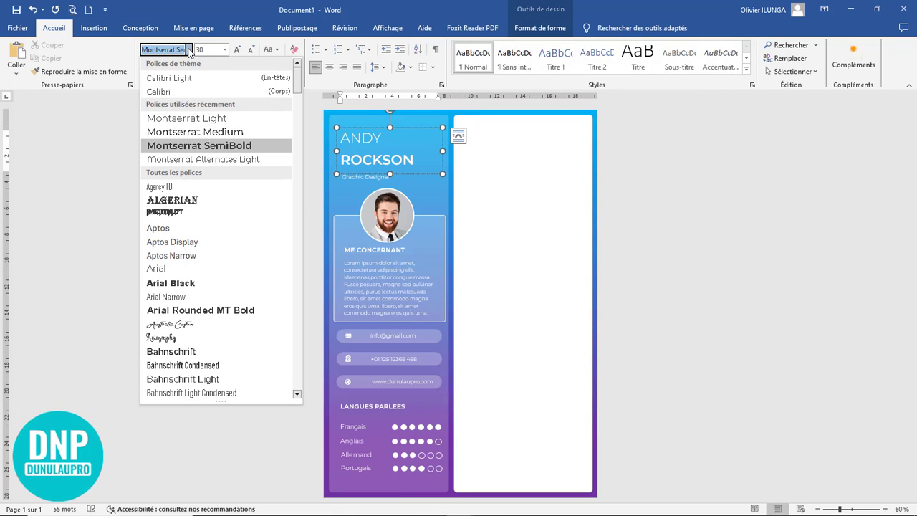
left_click(520, 163)
left_click(675, 217)
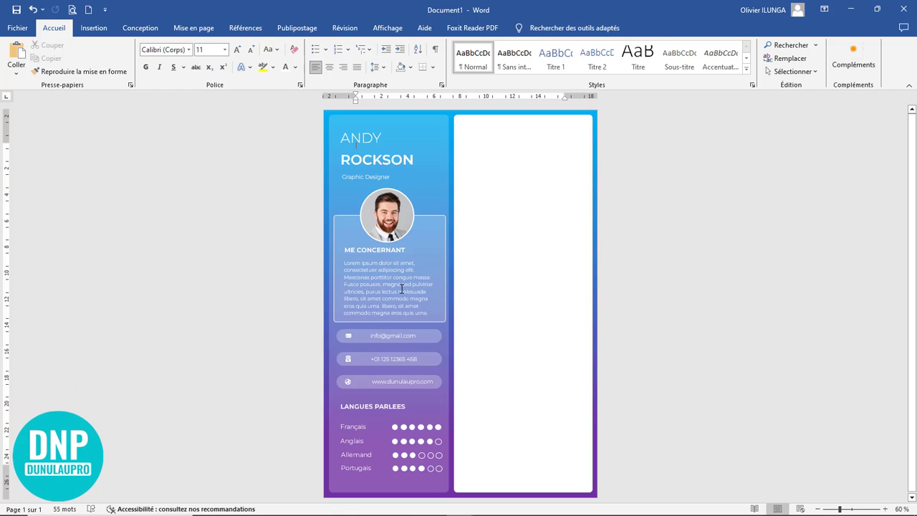
Draw a wide, flat rounded rectangle near the top of the empty white panel.
scroll(566, 297, "up", 5, "ctrl")
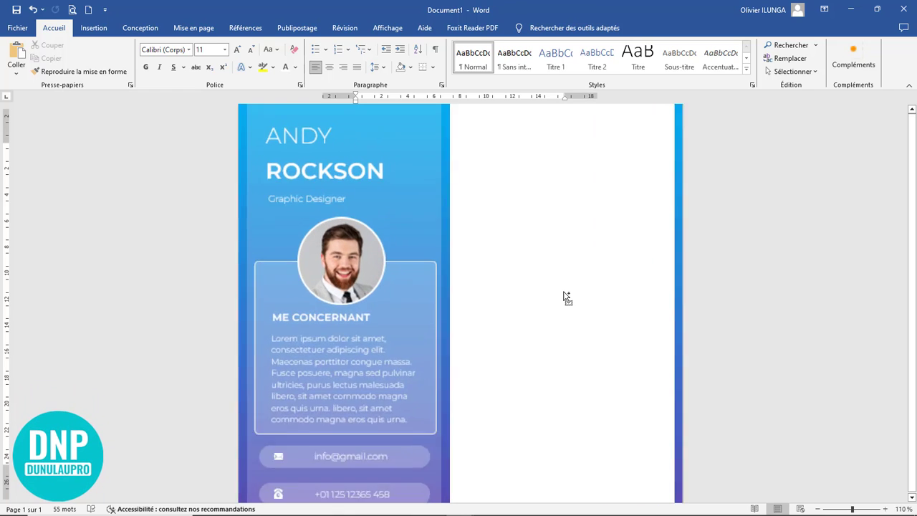
scroll(465, 398, "up", 1, "ctrl")
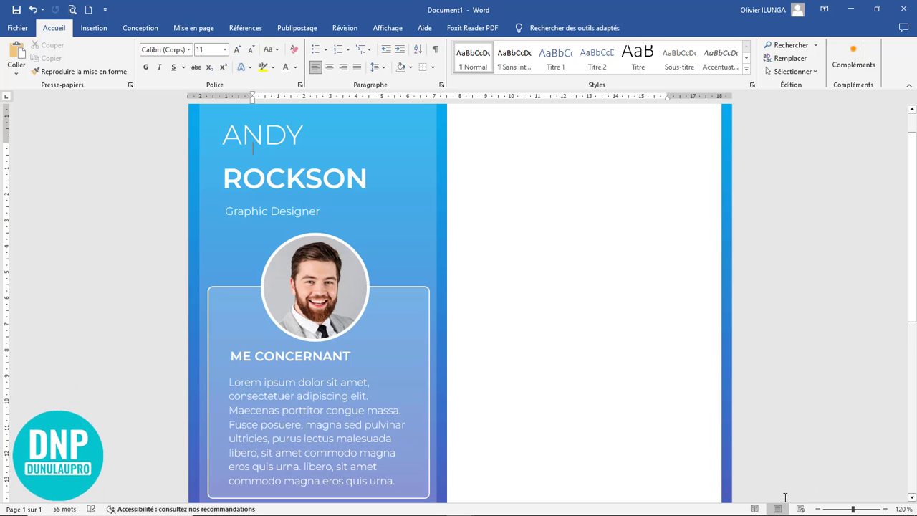
scroll(697, 333, "up", 3, "ctrl")
scroll(698, 333, "up", 1)
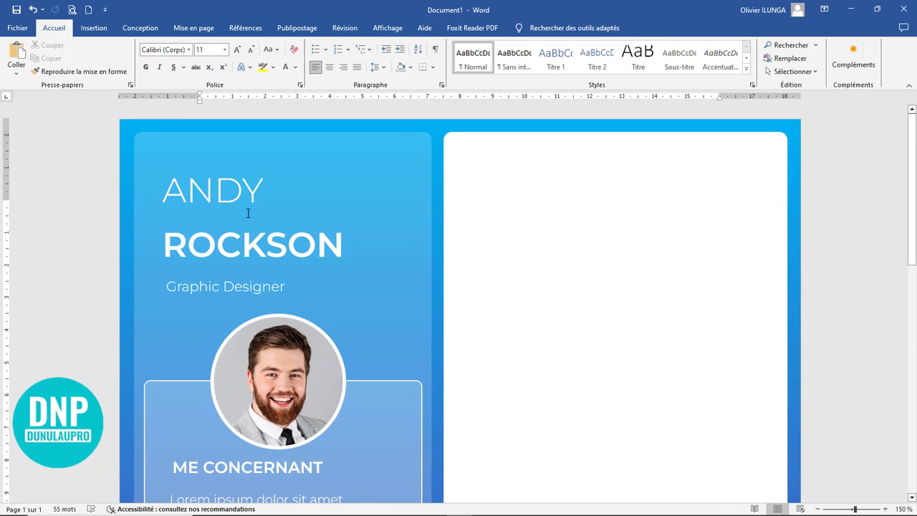
left_click(98, 32)
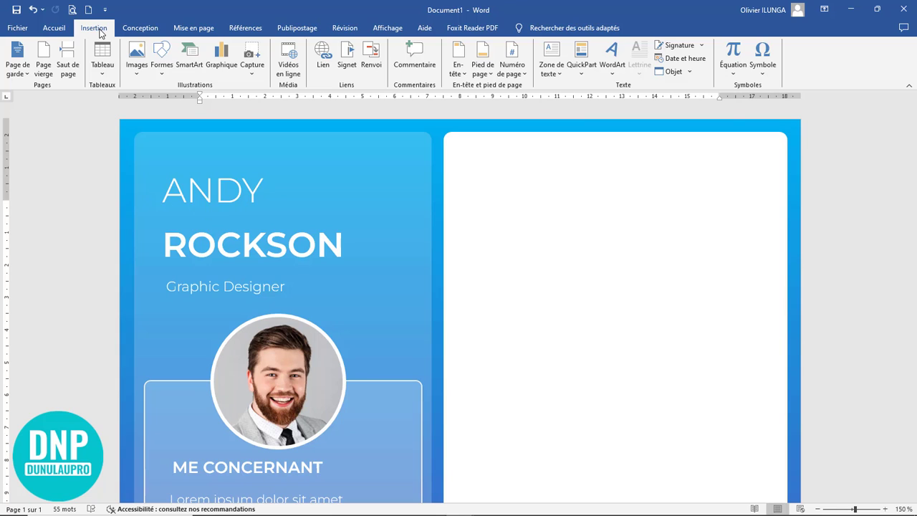
left_click(162, 57)
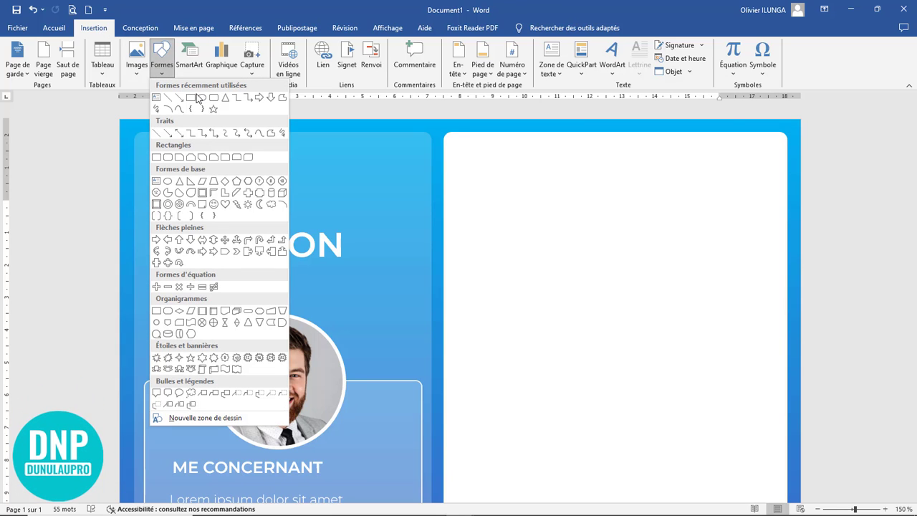
left_click(213, 98)
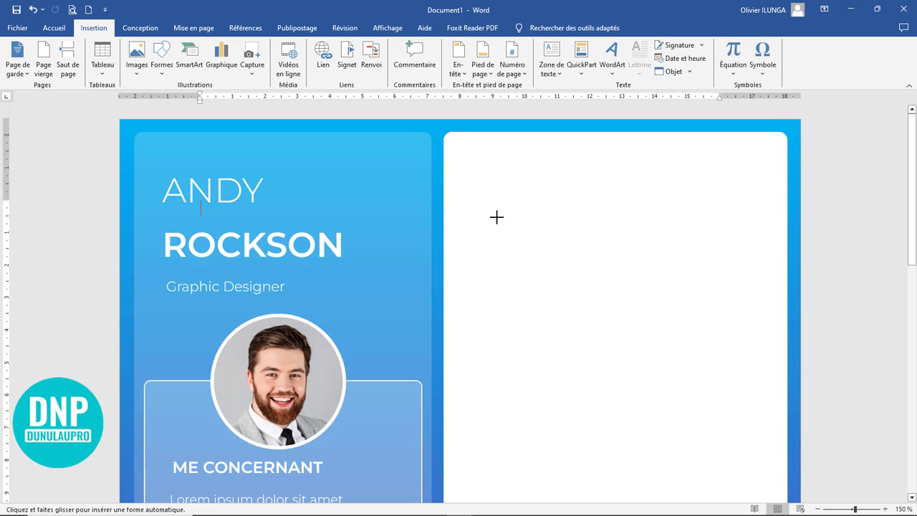
mouse_move(478, 172)
left_mouse_down()
mouse_move(657, 208)
mouse_move(691, 206)
mouse_move(670, 203)
left_mouse_up()
Resize the rounded rectangle to about 0.86 cm high and 6.09 cm wide, and round its ends fully into a pill.
left_click_drag(479, 189, 470, 188)
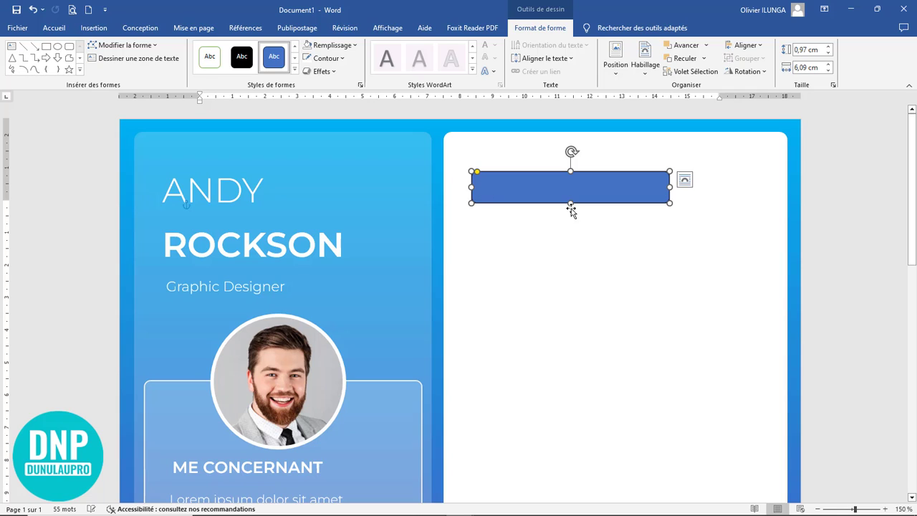
left_click_drag(568, 200, 569, 199)
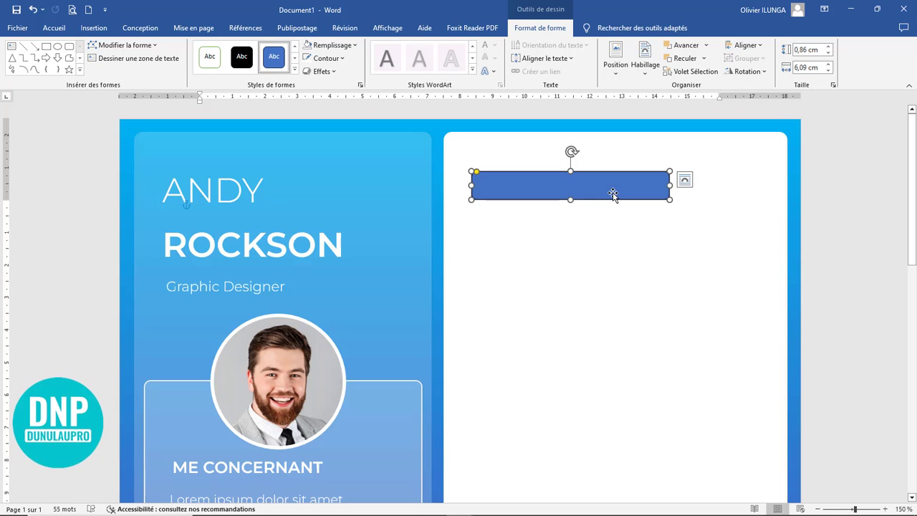
left_click_drag(476, 172, 515, 174)
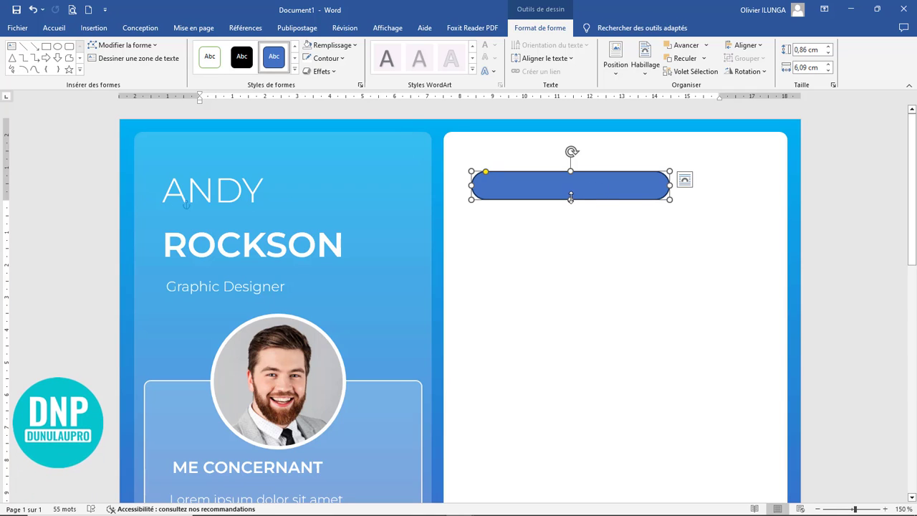
Open the detailed shape format settings for the pill shape, with its fill options showing.
left_click(359, 85)
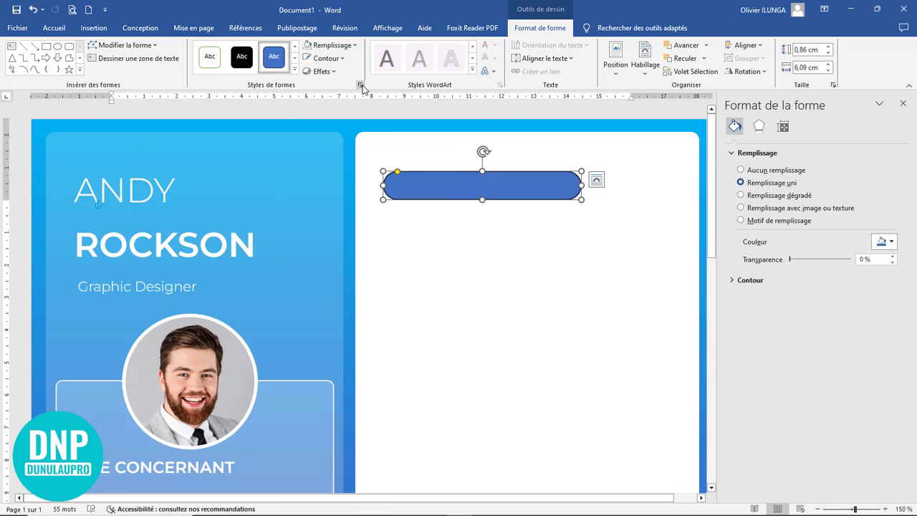
left_click(759, 153)
left_click(762, 155)
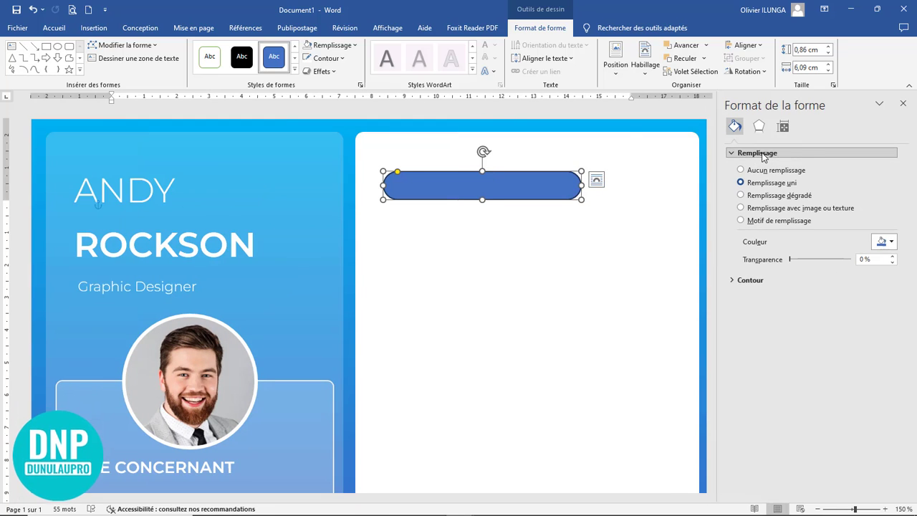
Try a linear blue-to-purple gradient fill on the pill shape, moving the purple stop to 64 %.
left_click(763, 195)
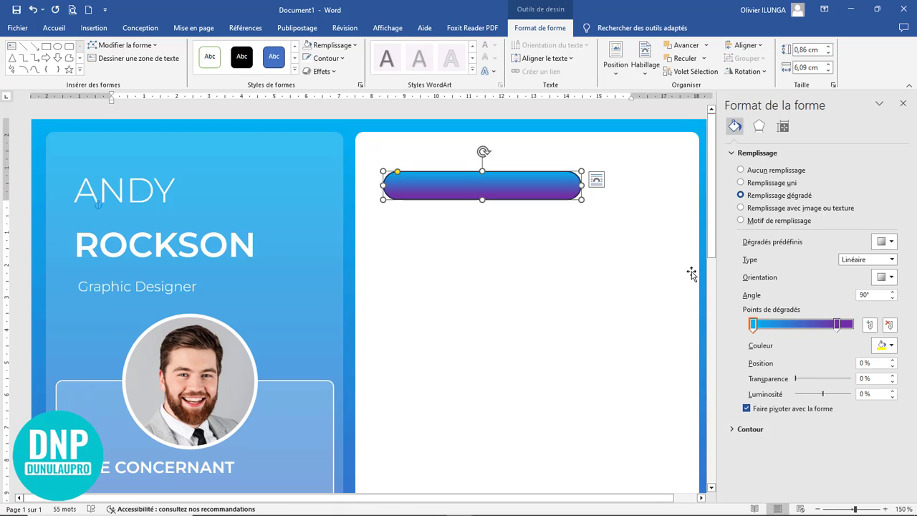
left_click_drag(835, 329, 814, 330)
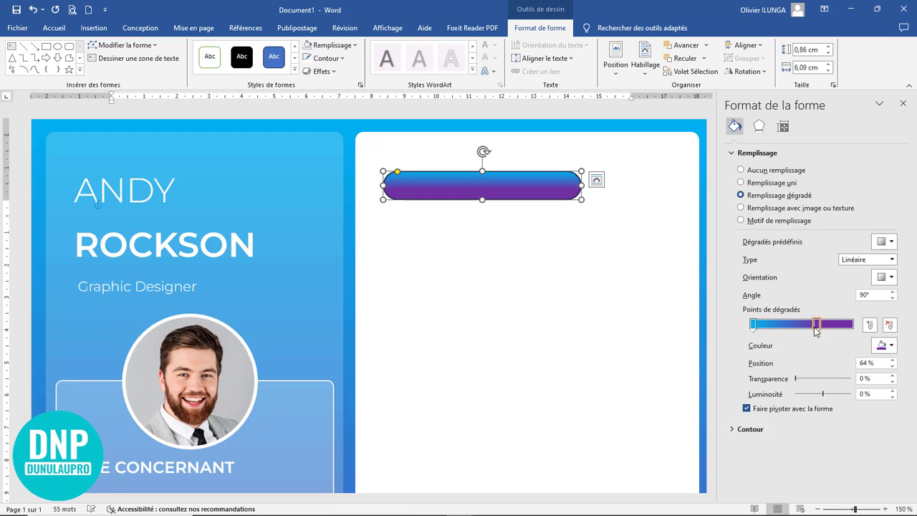
left_click(891, 346)
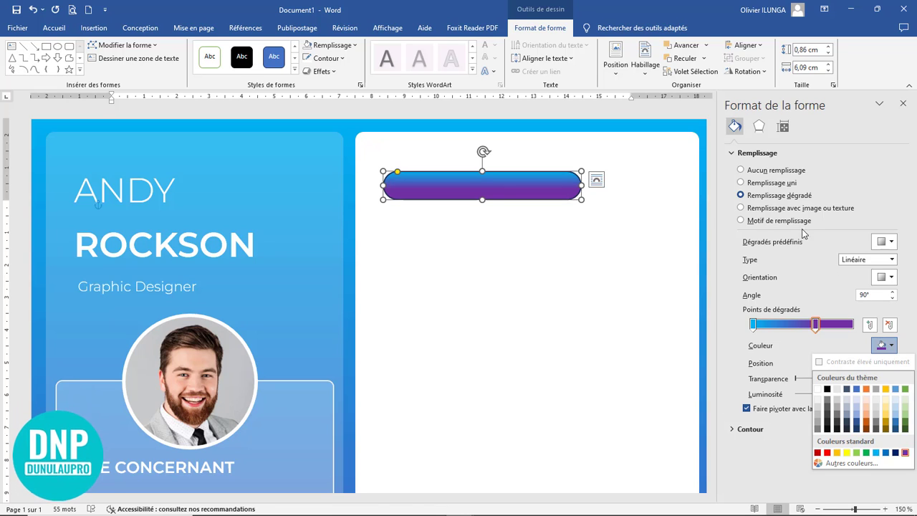
Give the pill shape a solid fill in the custom violet #5340C8.
left_click(753, 184)
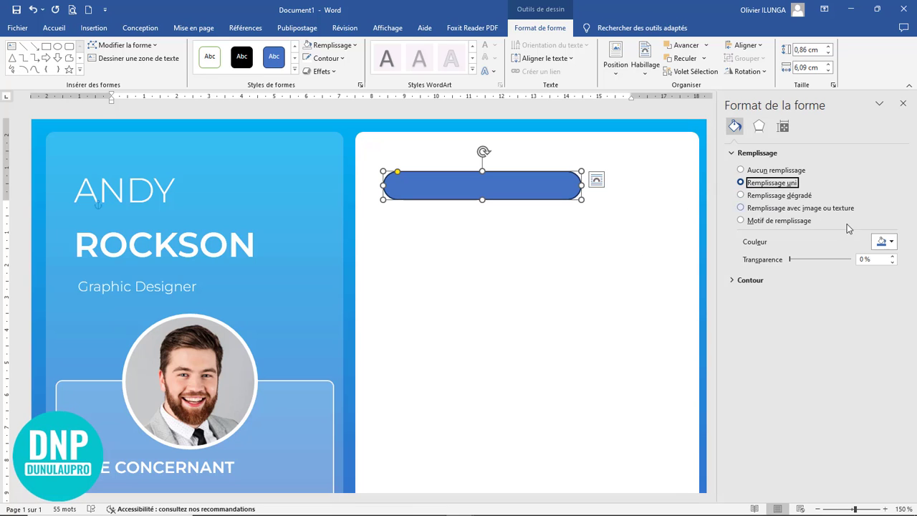
left_click(890, 243)
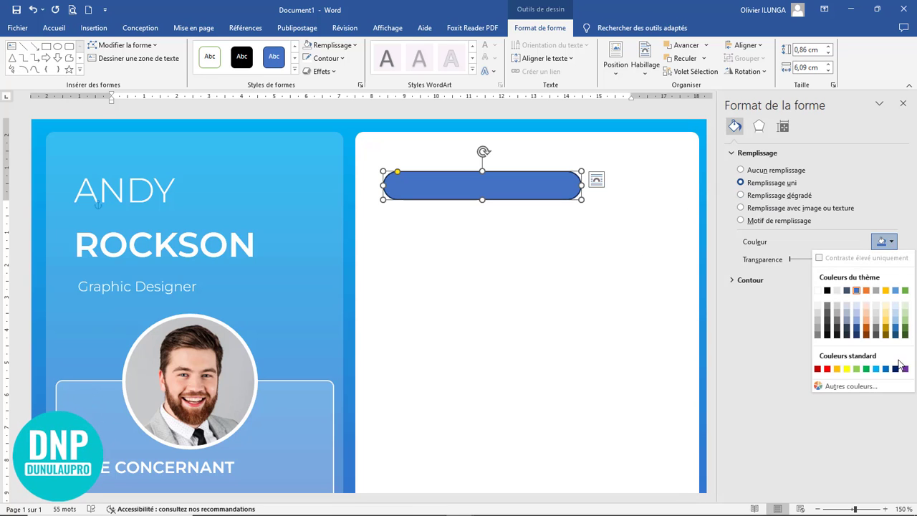
left_click(851, 386)
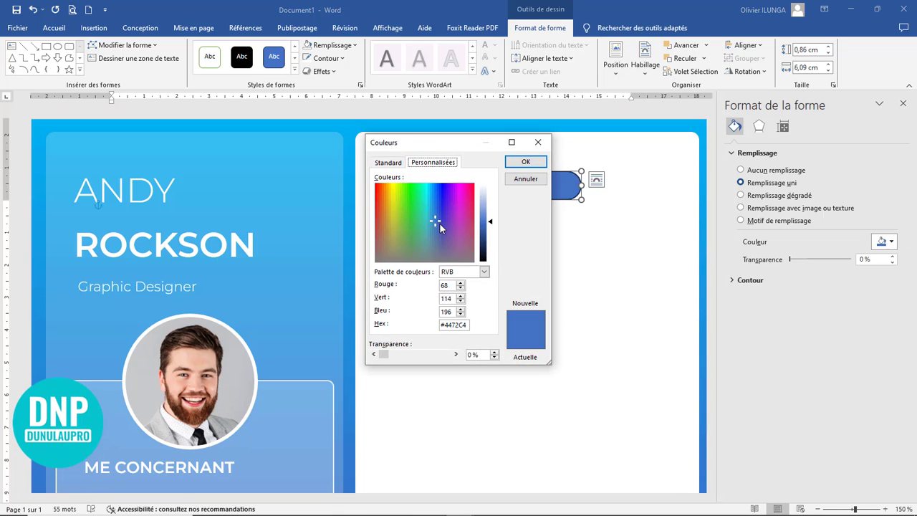
left_click(438, 222)
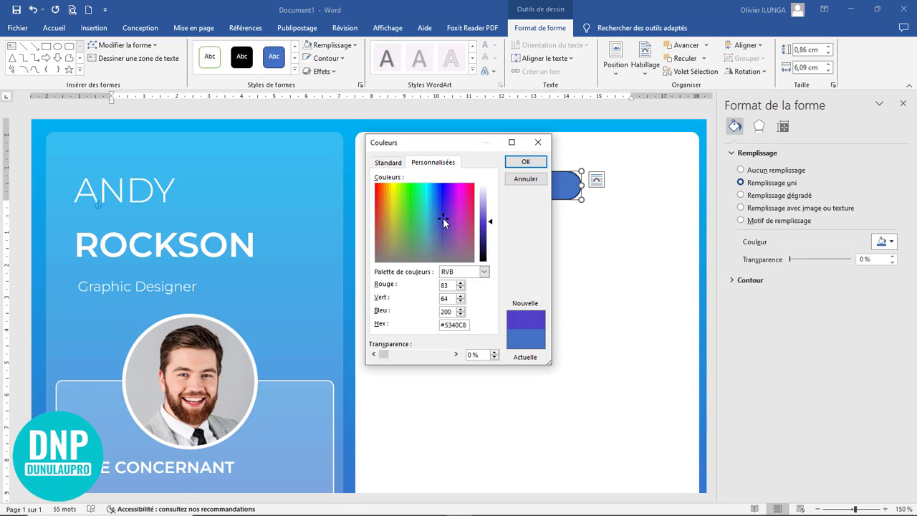
left_click(527, 161)
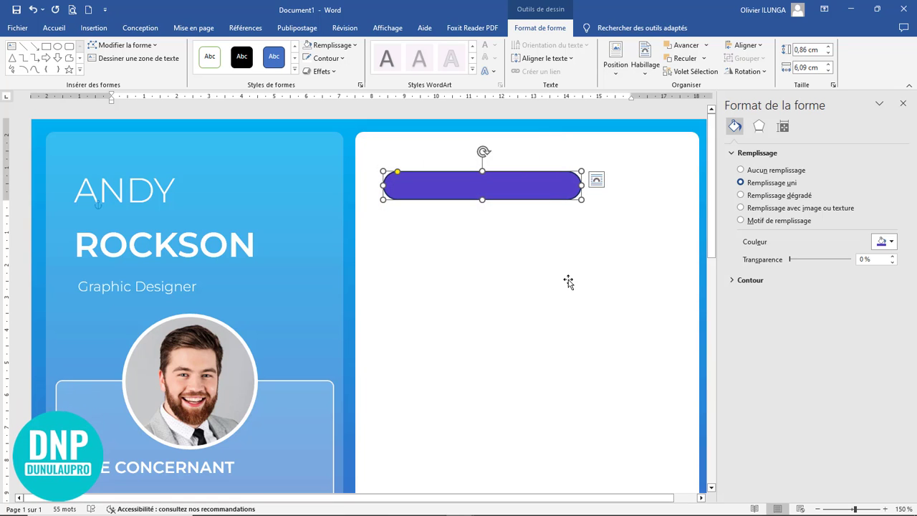
scroll(569, 272, "down", 12)
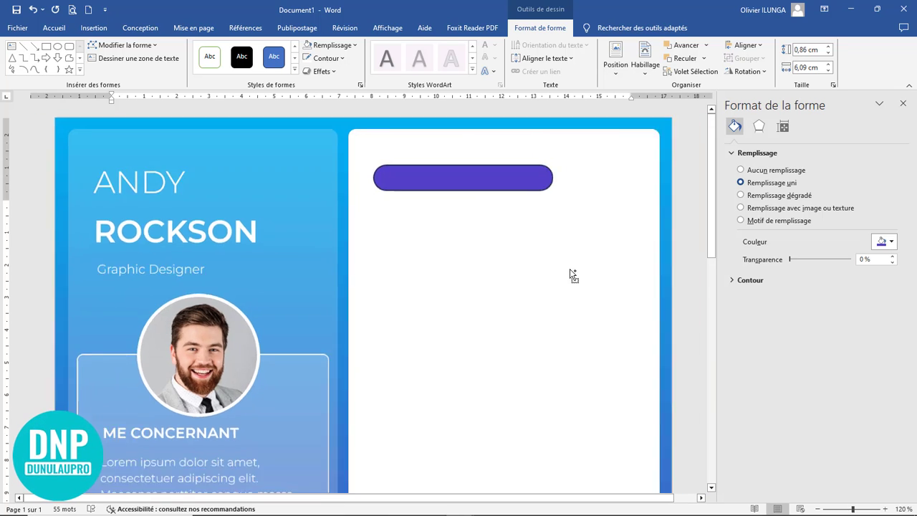
scroll(449, 307, "up", 4)
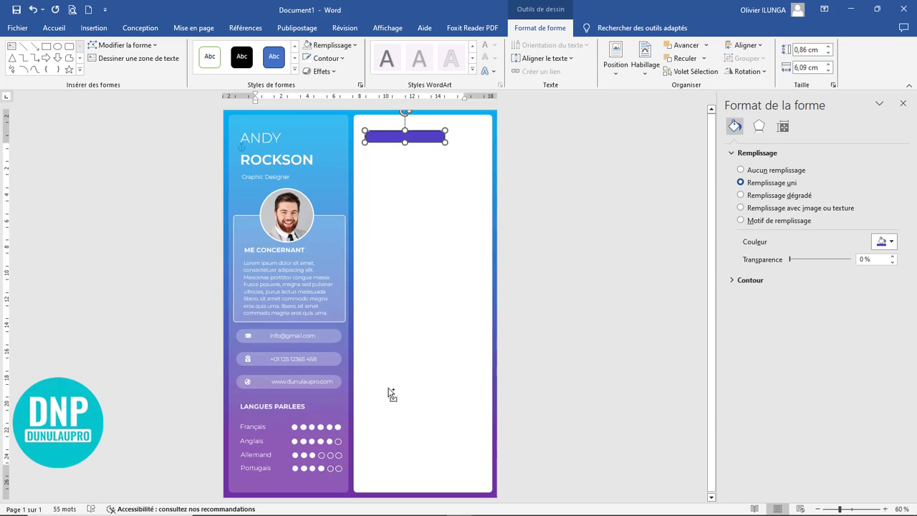
scroll(398, 358, "up", 8)
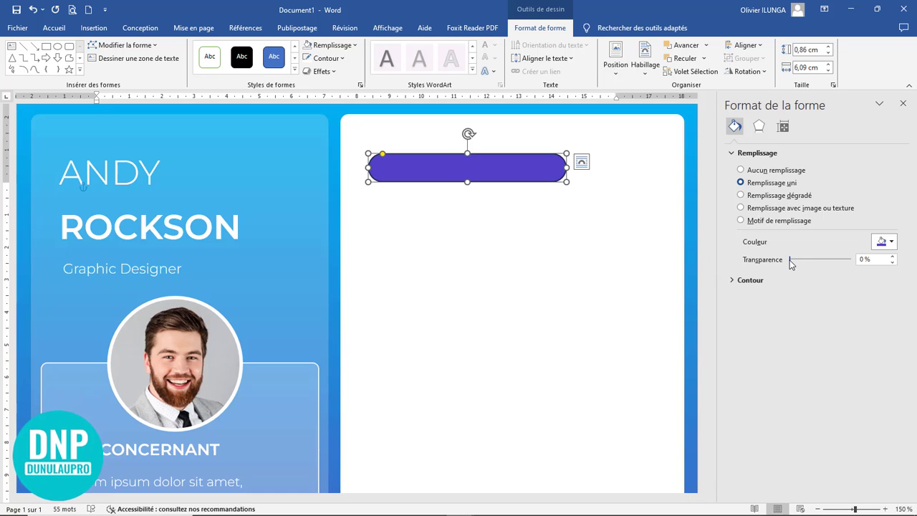
Set the pill shape's fill transparency to 15 % and remove its outline.
left_click_drag(795, 260, 799, 263)
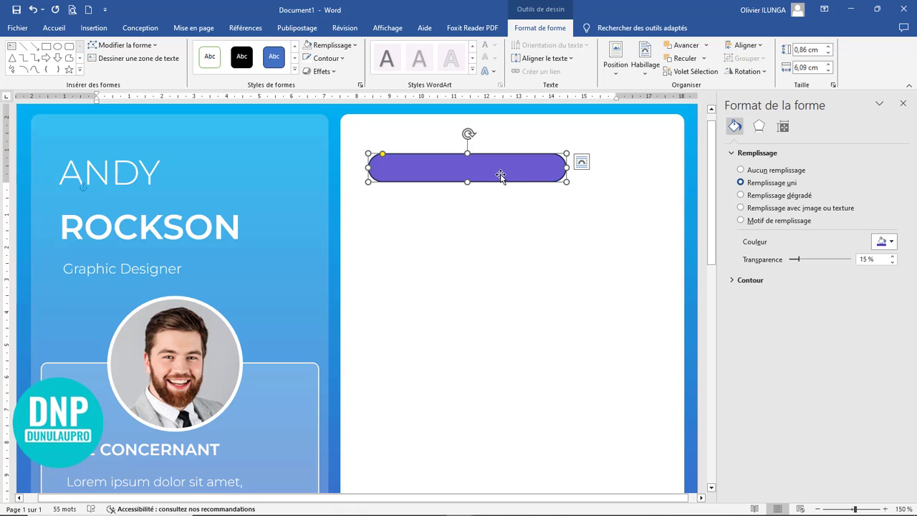
left_click(326, 58)
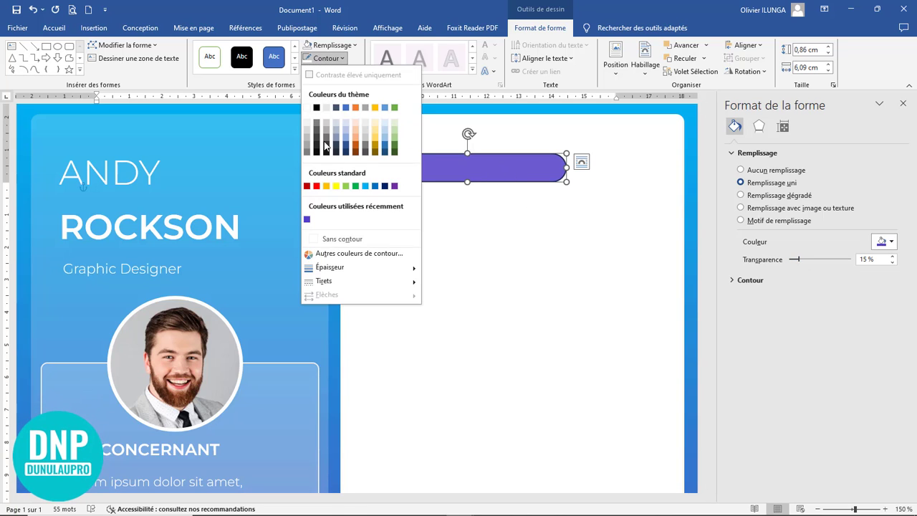
left_click(332, 237)
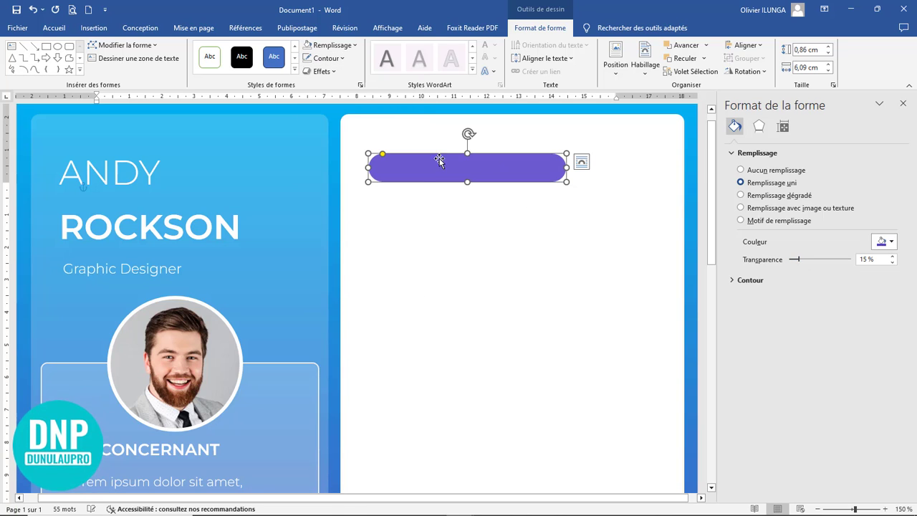
Draw a straight horizontal line about 3.51 cm long from the pill's right end towards the white panel's right edge.
left_click(93, 28)
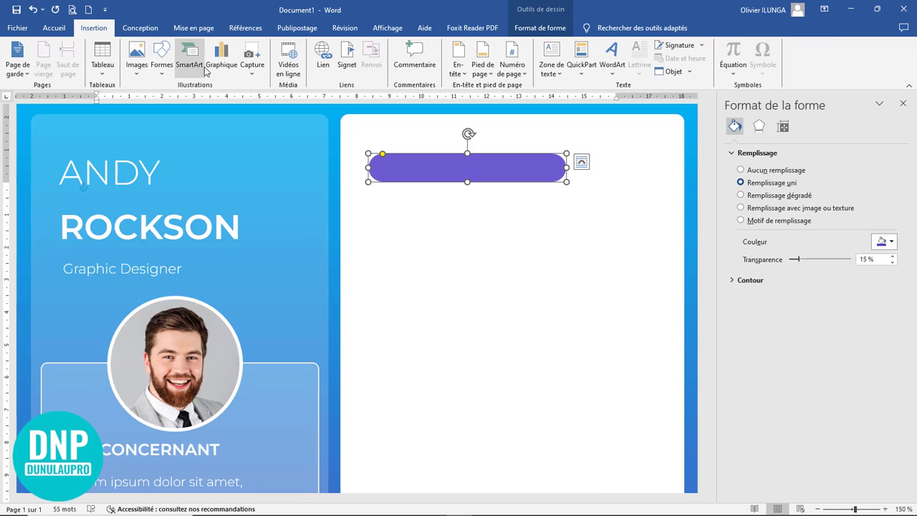
left_click(161, 70)
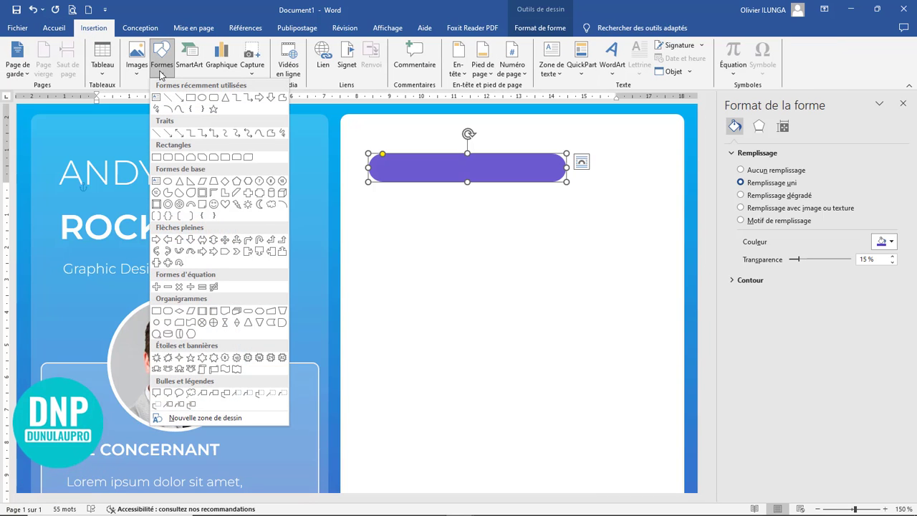
left_click(169, 101)
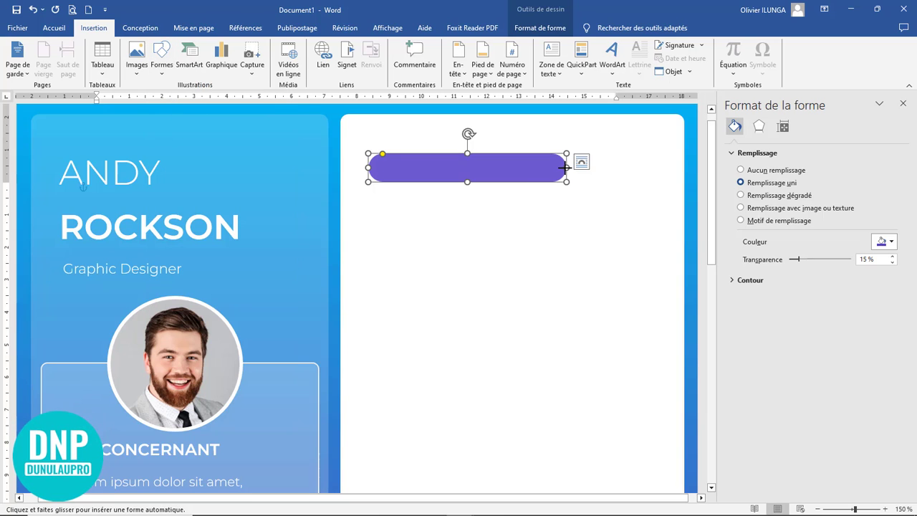
left_click_drag(577, 166, 679, 169)
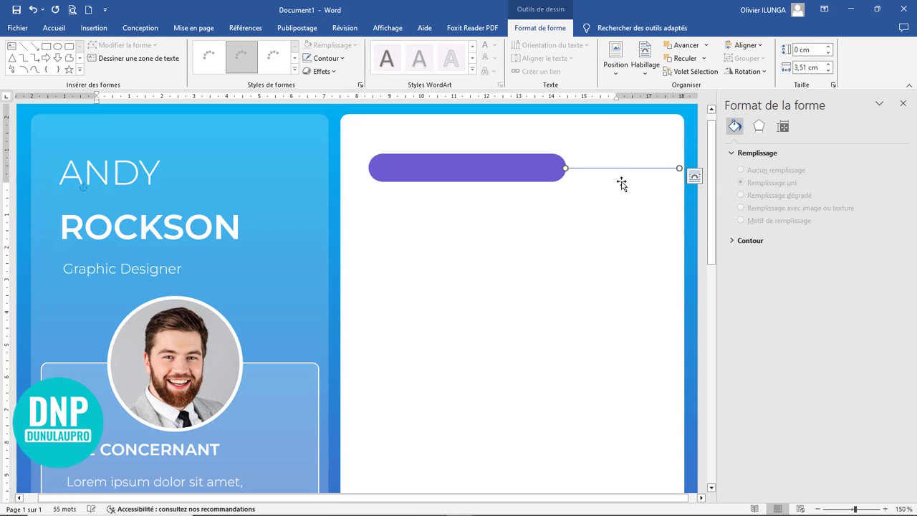
Give the line the recently used violet colour and a ¾ pt weight.
left_click(327, 61)
left_click(308, 220)
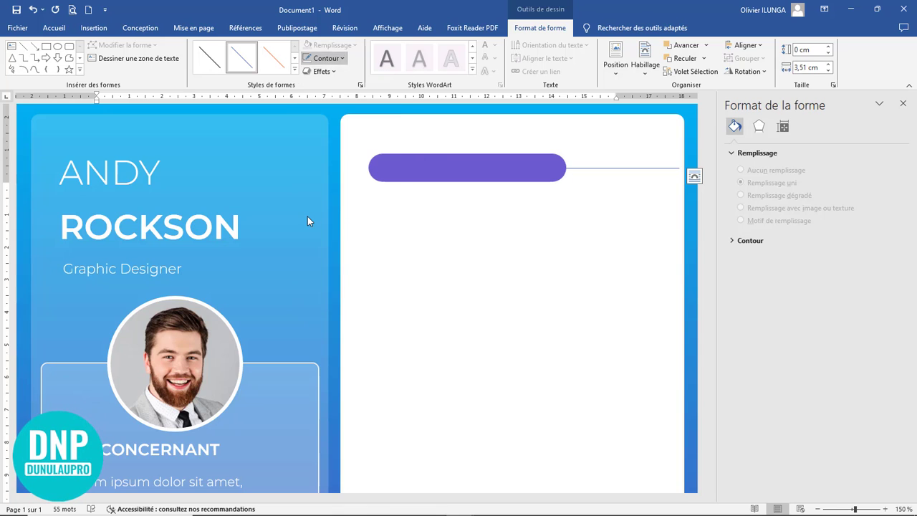
left_click(335, 60)
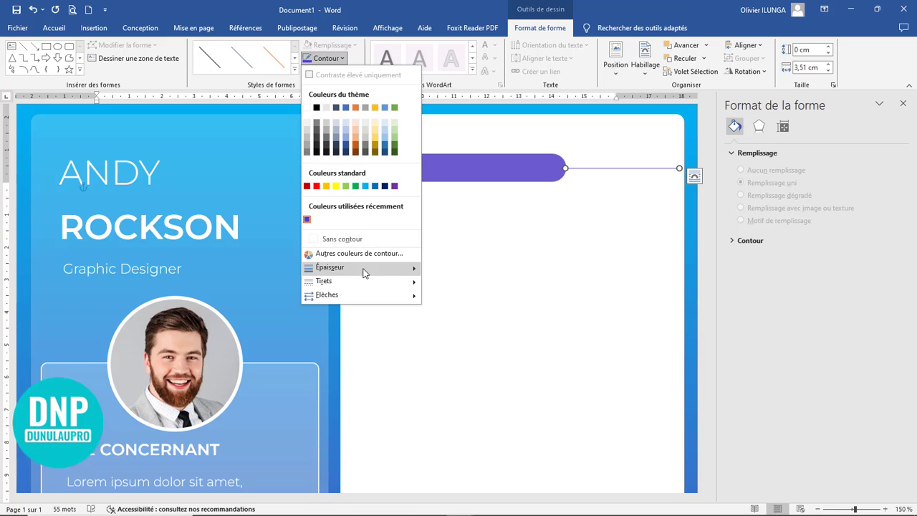
mouse_move(362, 268)
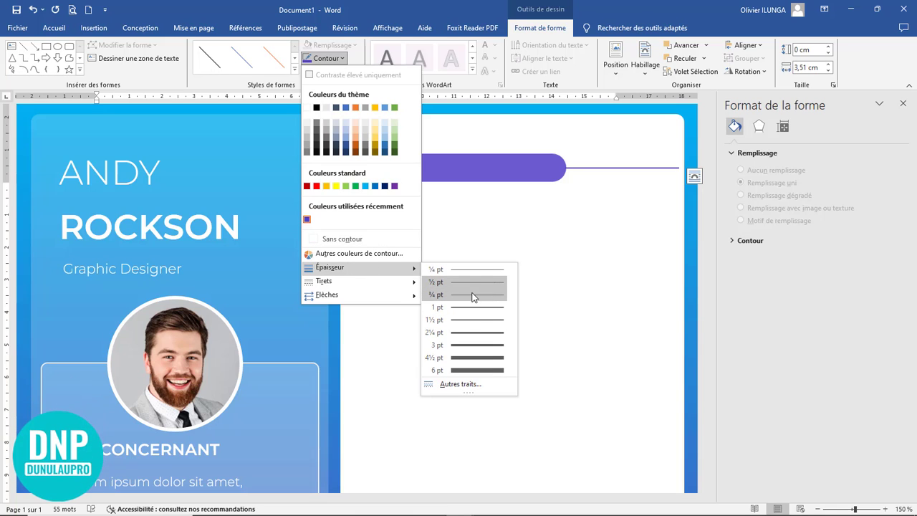
left_click(472, 297)
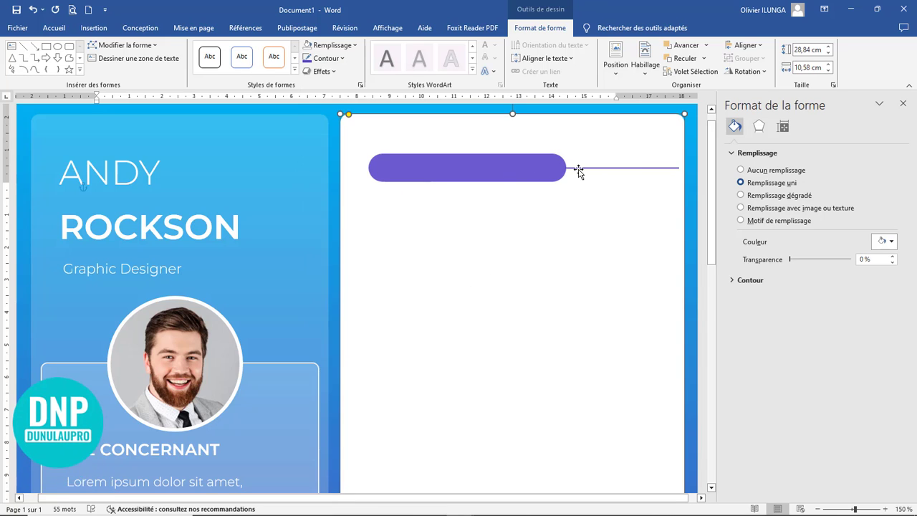
Group the violet pill with the line attached to it.
left_click(522, 180)
left_click(615, 167)
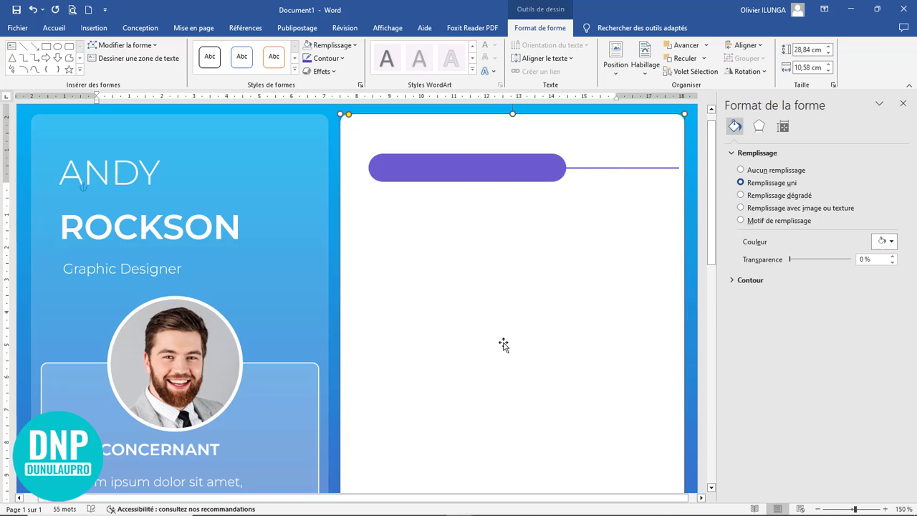
left_click(510, 172)
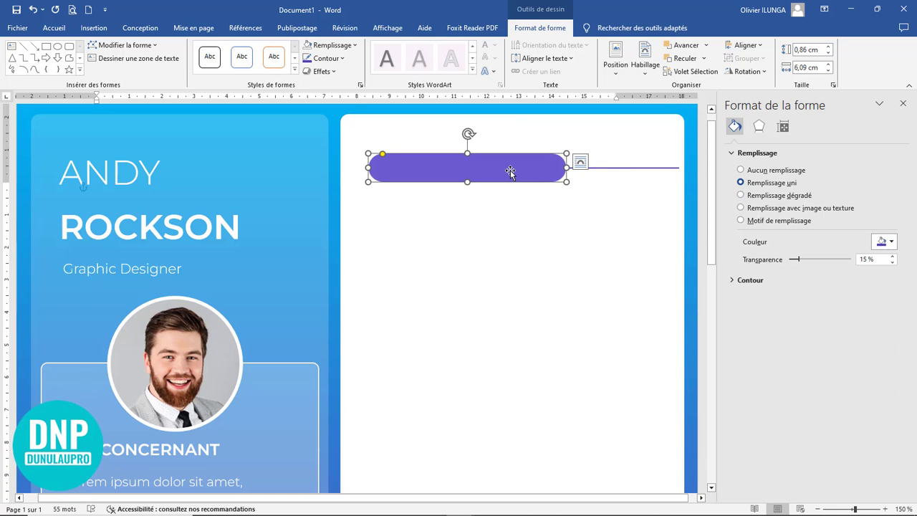
left_click(596, 169, "shift")
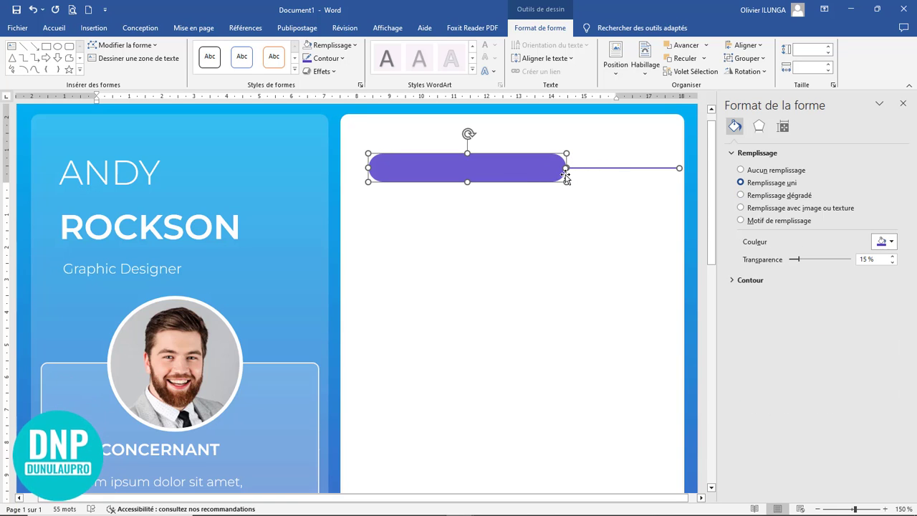
left_click(745, 58)
left_click(752, 73)
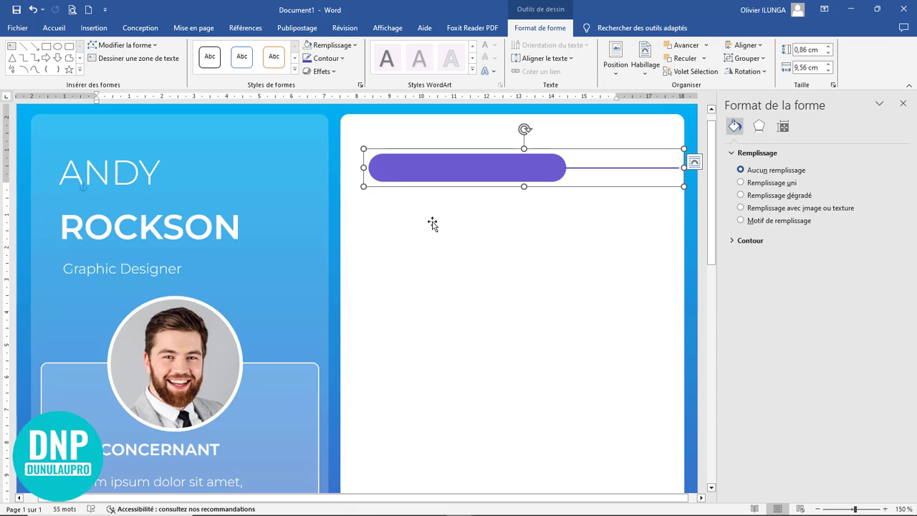
Duplicate the ME CONCERNANT text box and place the copy above the portrait, next to the job title.
scroll(431, 224, "down", 9, "ctrl")
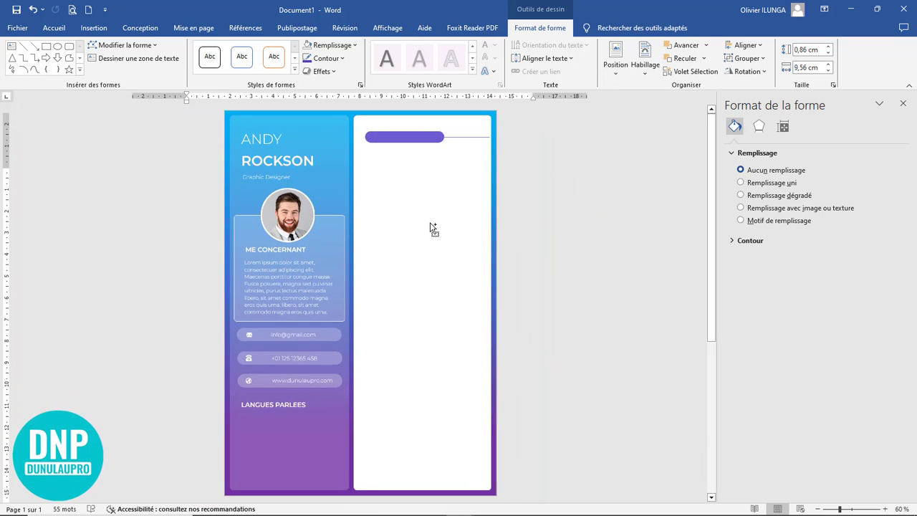
left_click(405, 136)
left_click(394, 139)
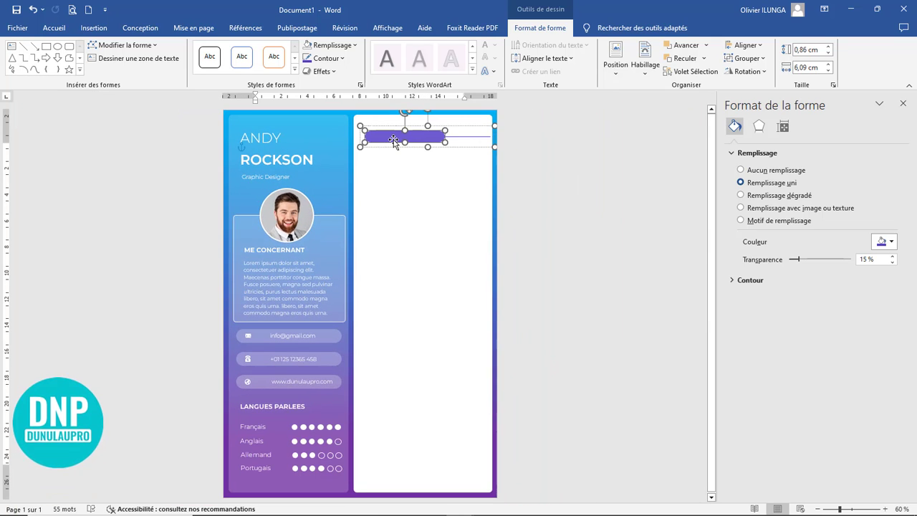
scroll(392, 148, "up", 5, "ctrl")
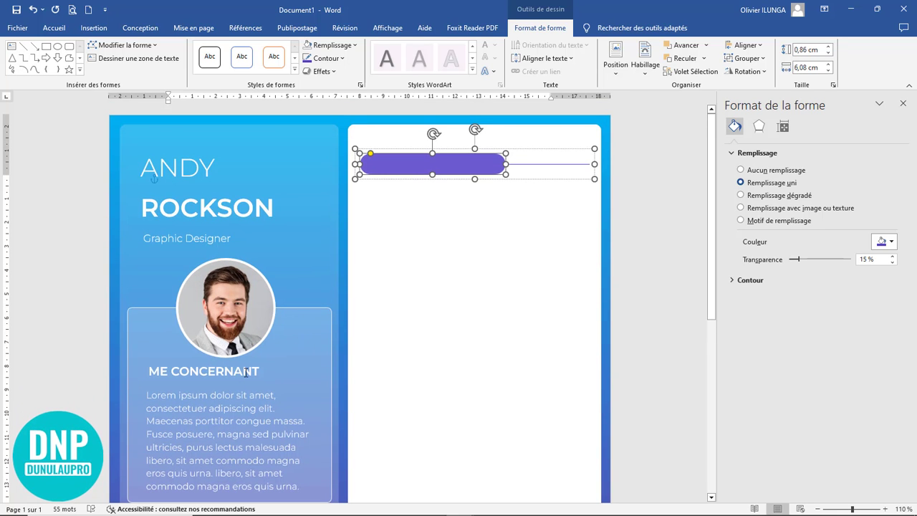
scroll(250, 372, "down", 3)
scroll(256, 372, "up", 2)
left_click(256, 310)
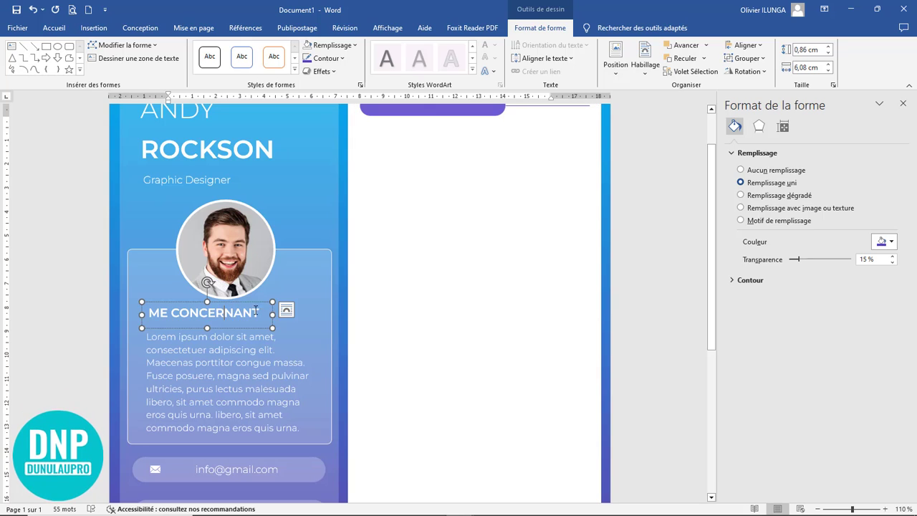
left_click_drag(270, 330, 359, 206, "ctrl")
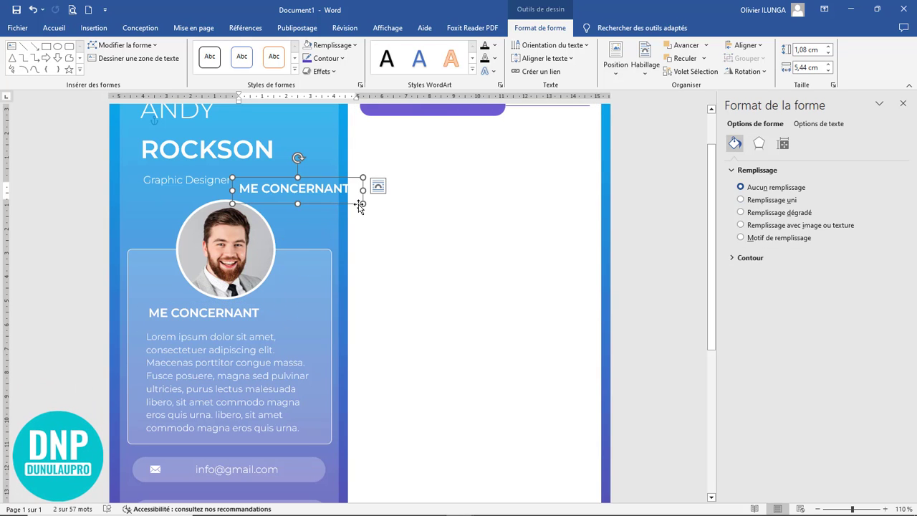
Replace the copied heading's text with "Educations".
left_click_drag(349, 189, 211, 183)
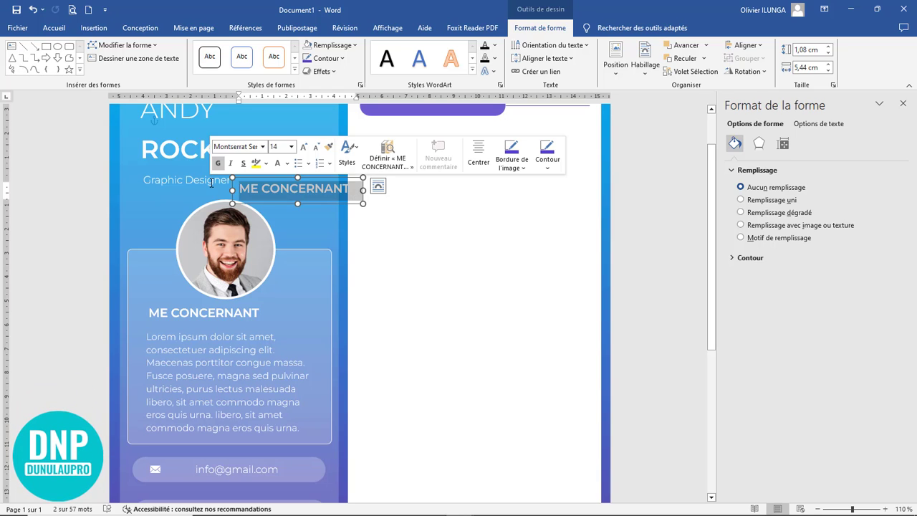
type("Educatio")
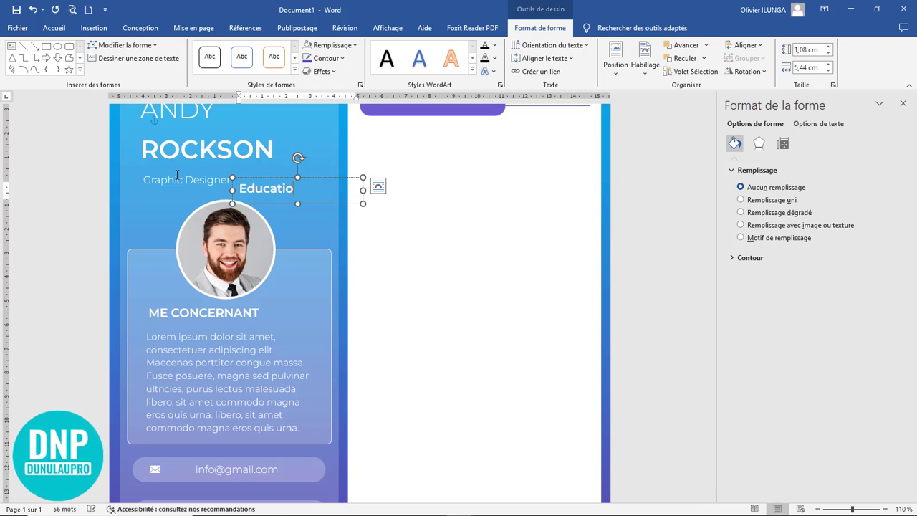
type("ns")
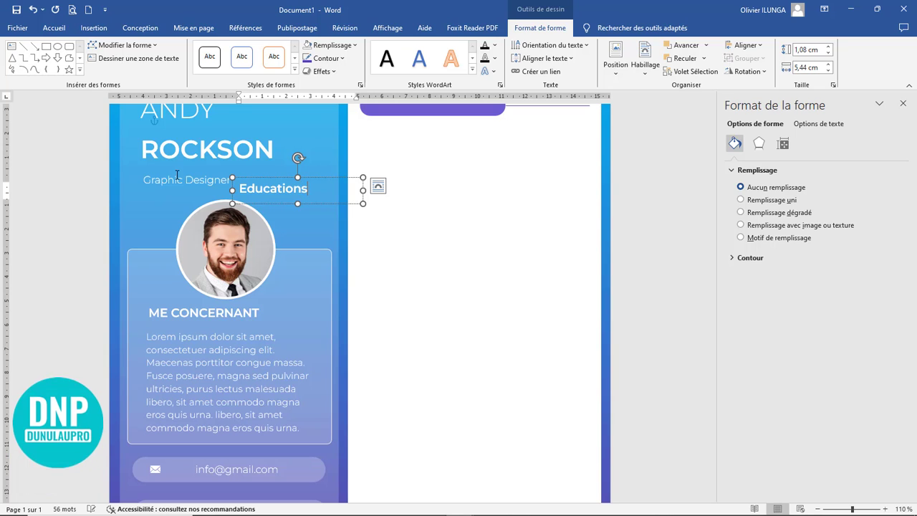
Move the Educations text box onto the violet pill and reduce its height to about 0.84 cm.
left_click(328, 177)
scroll(336, 192, "up", 2)
left_click_drag(324, 235, 458, 152)
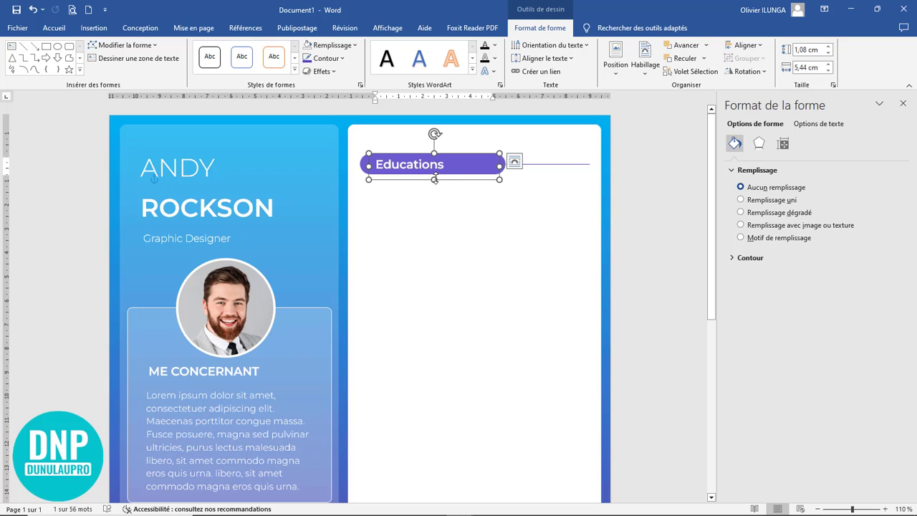
left_click(476, 175)
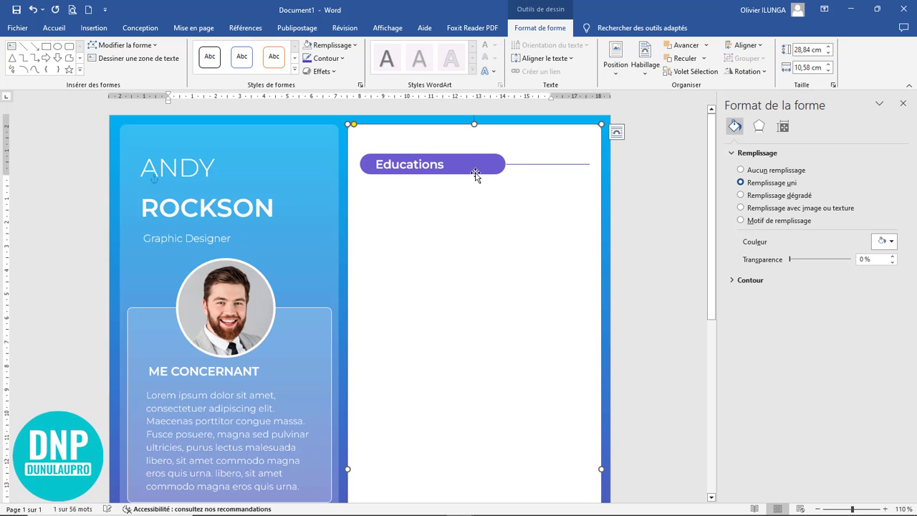
left_click(439, 156)
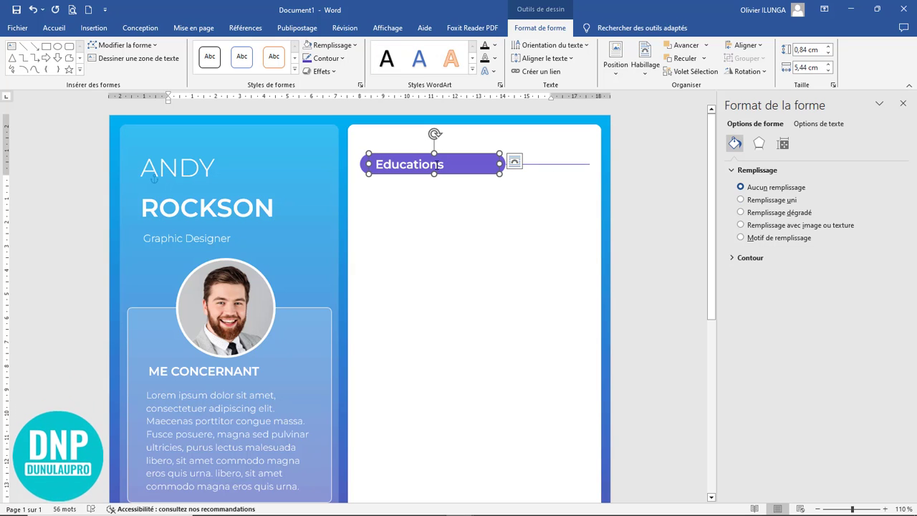
Increase the pill-and-line group's height to about 1.08 cm and nudge it up to centre it on the Educations text.
left_click(487, 179)
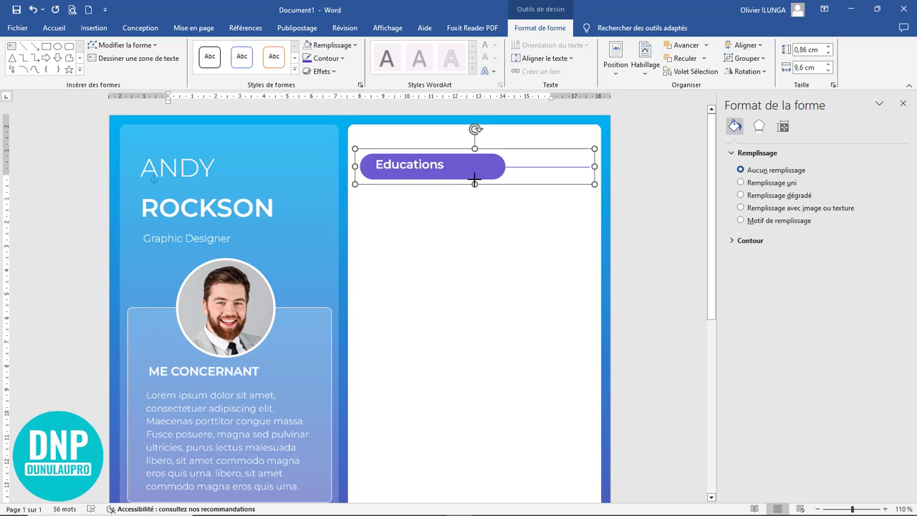
left_click_drag(474, 180, 475, 184)
key("ctrl+Up")
key("ctrl+Up")
key("ctrl+Up")
key("ctrl+Up")
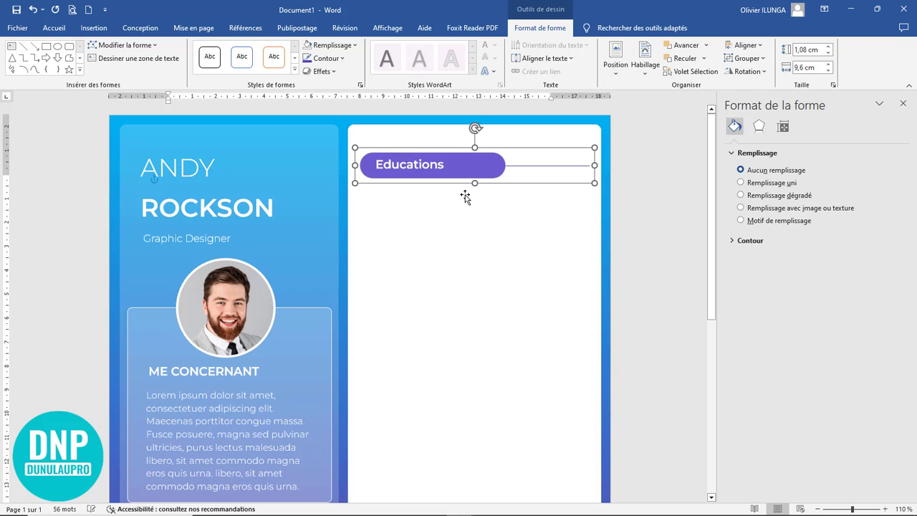
key("ctrl+Down")
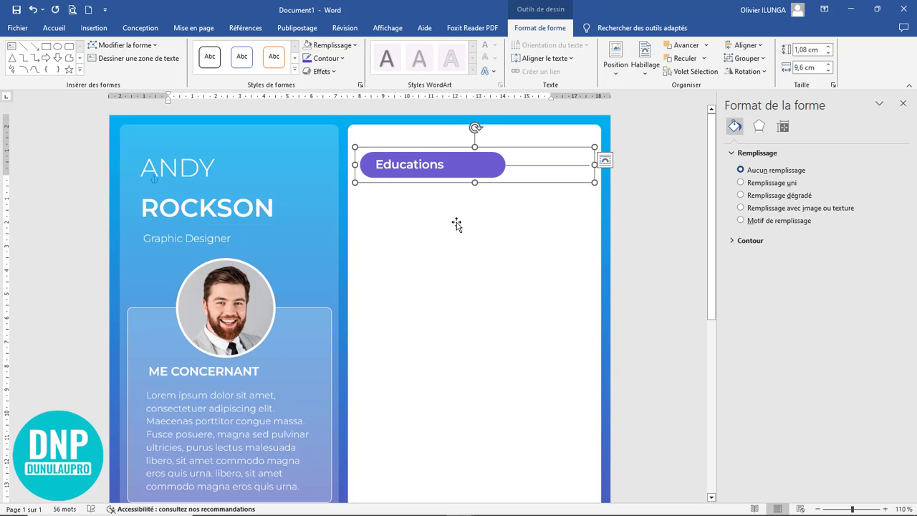
Group the Educations text box with the pill-and-line group.
left_click(472, 238)
left_click(459, 175)
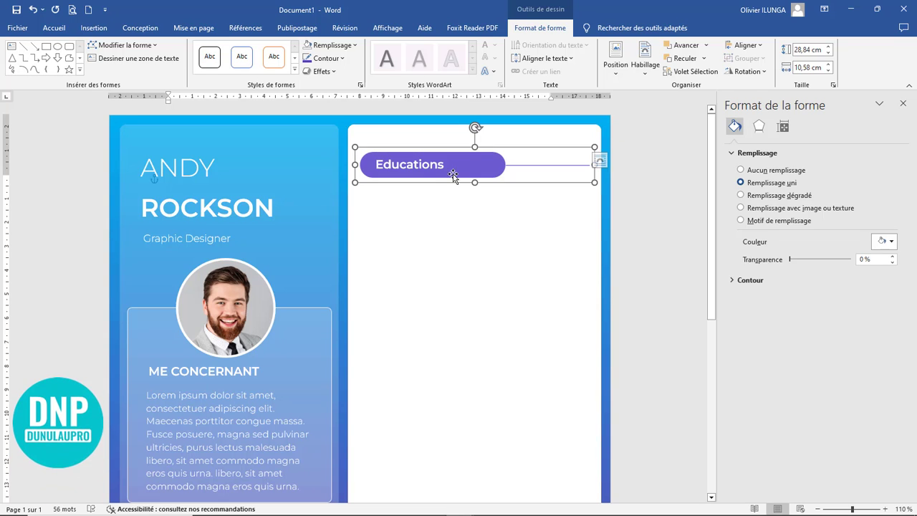
left_click(431, 158)
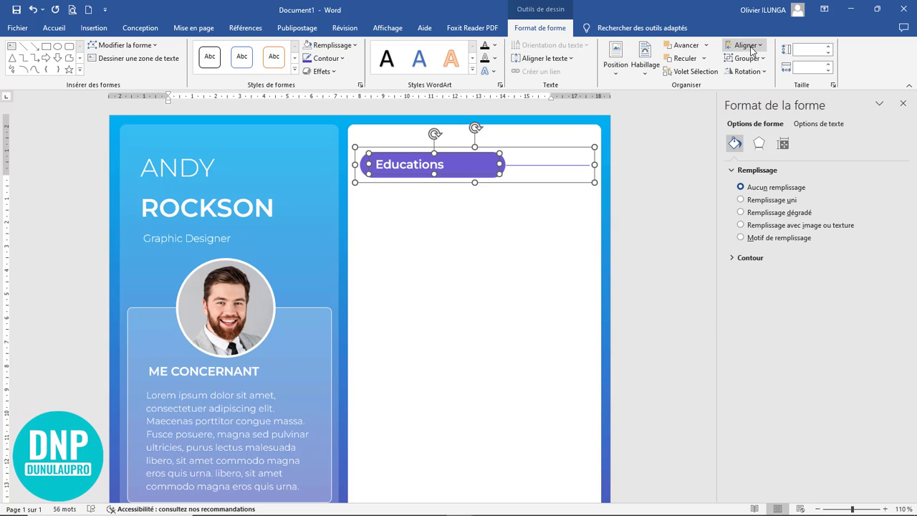
left_click(748, 61)
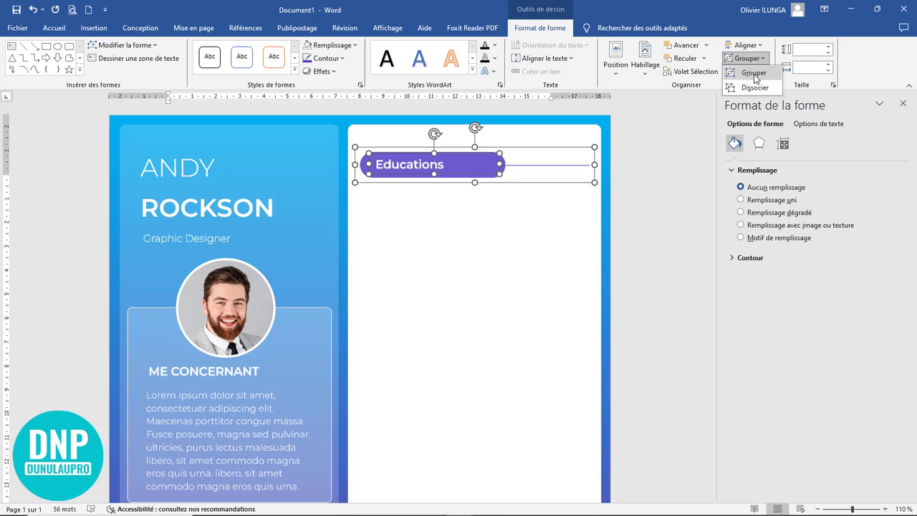
left_click(755, 74)
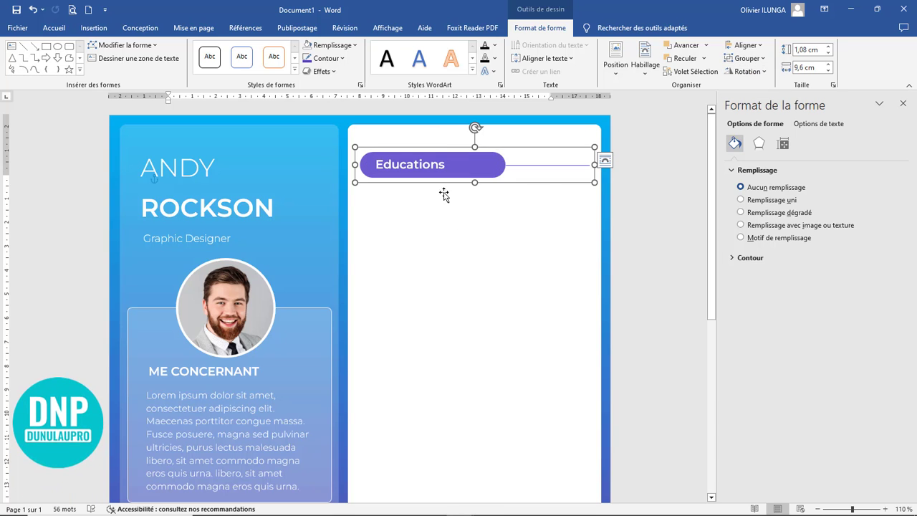
Convert the Educations heading text to uppercase and duplicate the whole heading group lower in the white panel.
left_click(409, 164)
double_click(408, 164)
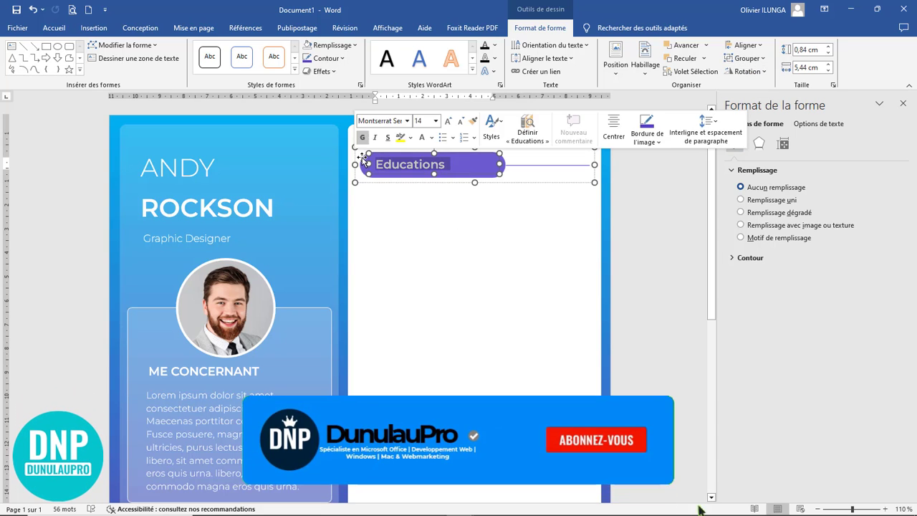
left_click(54, 28)
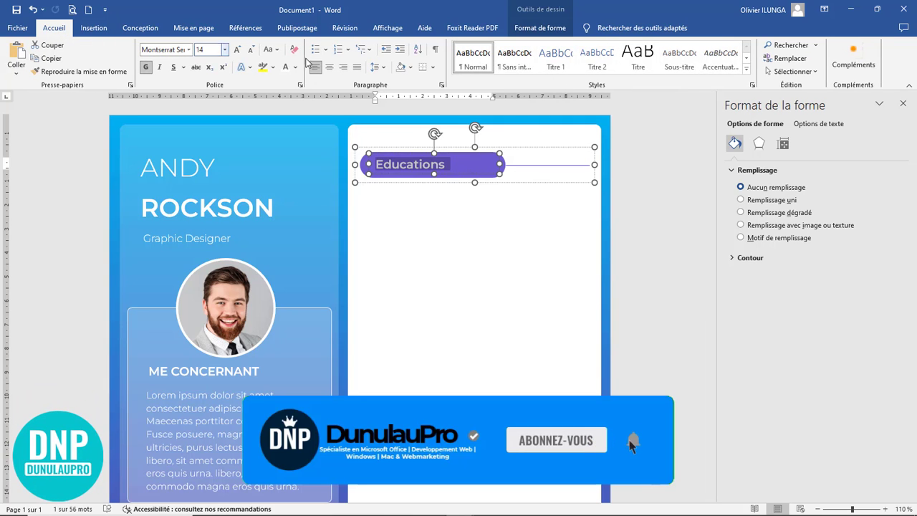
left_click(271, 57)
left_click(287, 88)
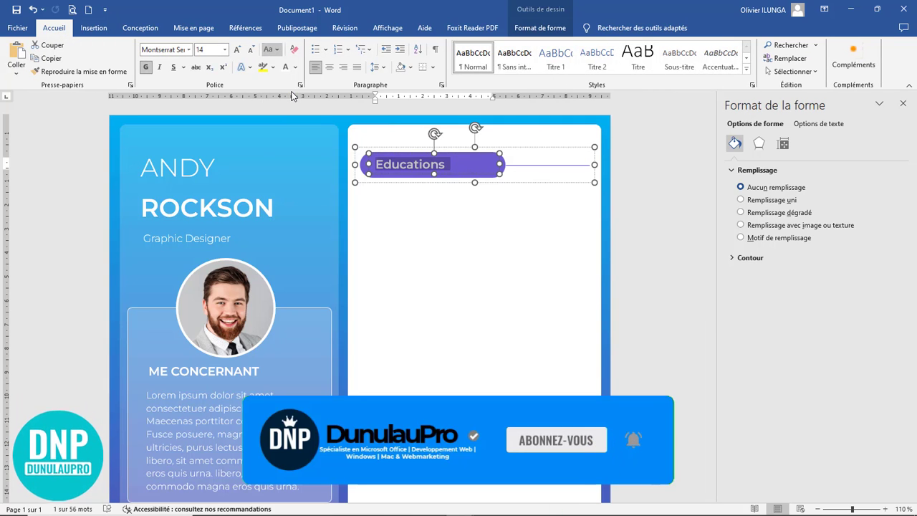
left_click(449, 204)
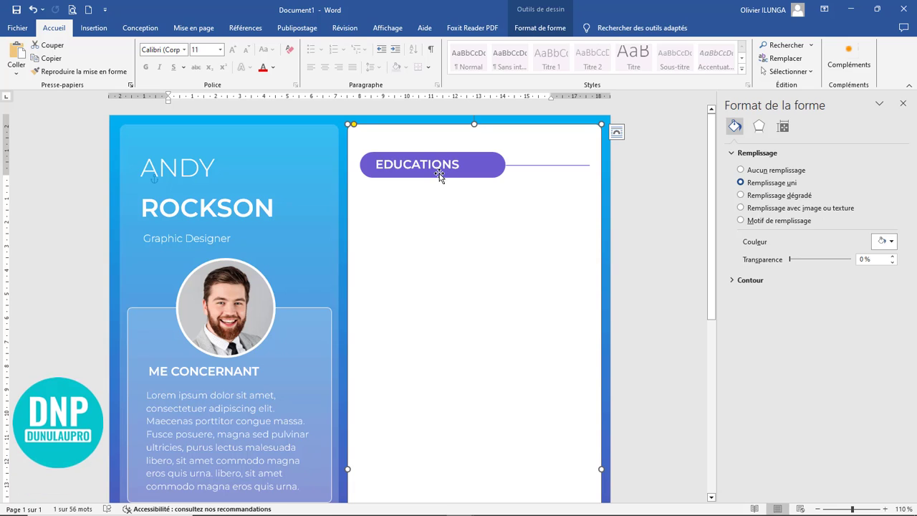
left_click(414, 155)
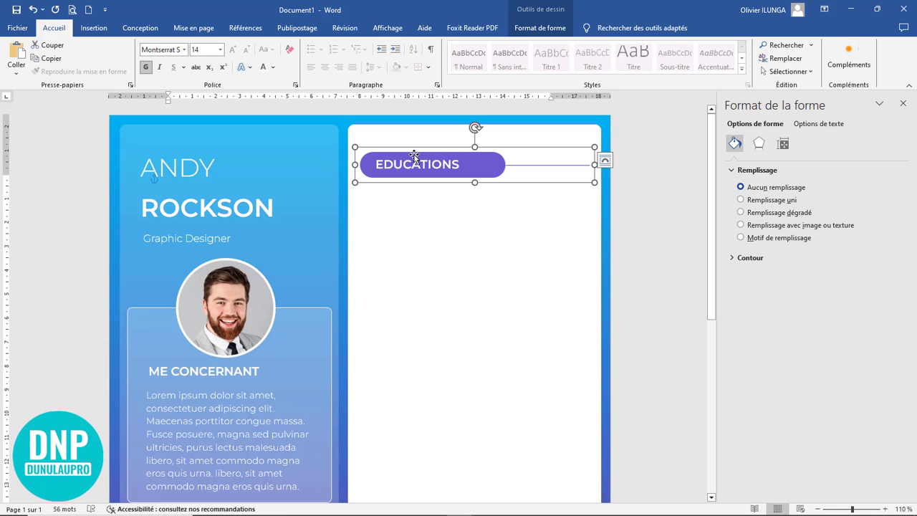
left_click_drag(414, 155, 427, 333)
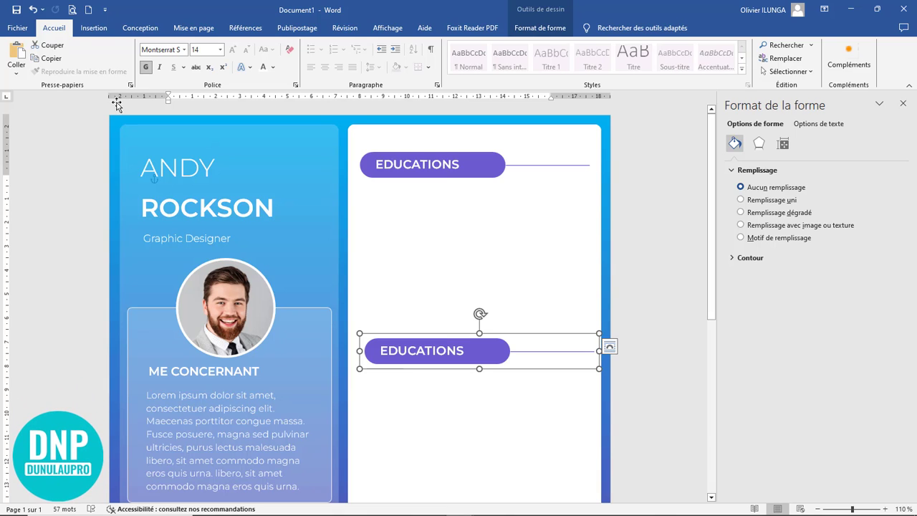
Draw a text box about 9.35 cm wide and 0.96 cm high under the first Educations heading, containing "Master en informatique".
left_click(94, 28)
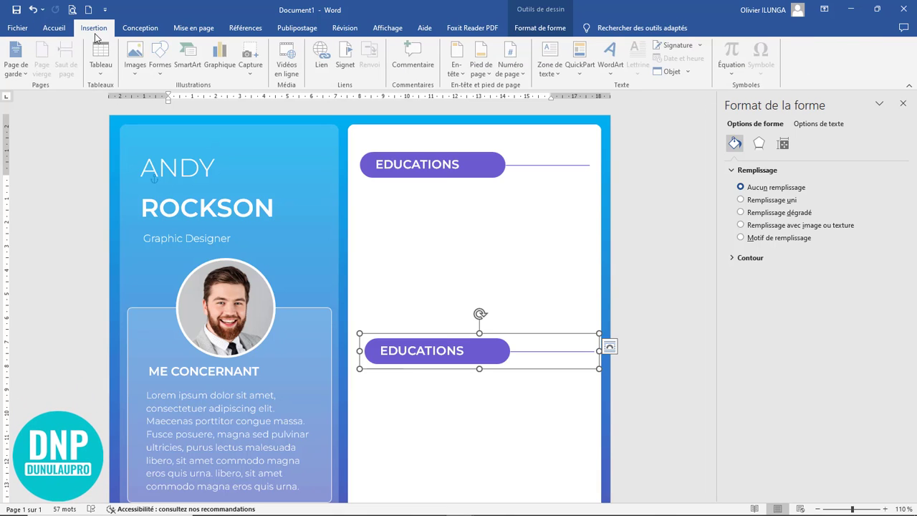
left_click(160, 72)
left_click(156, 101)
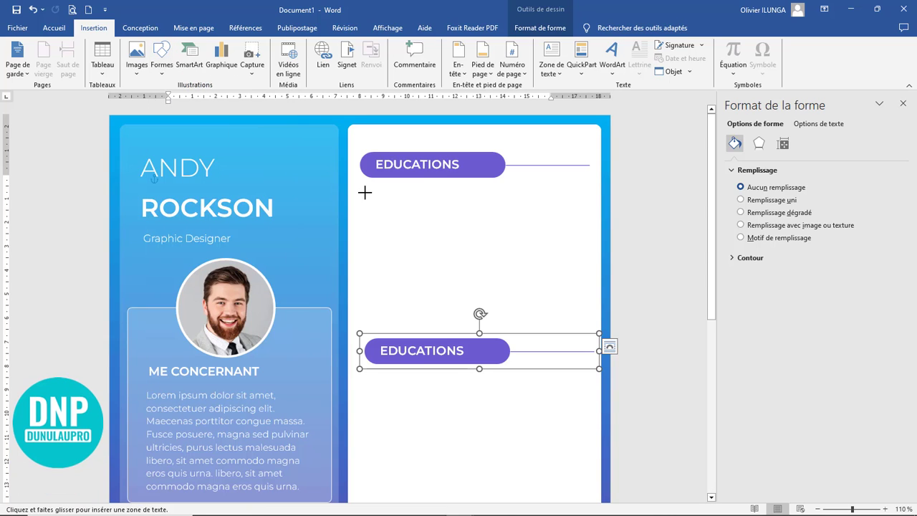
mouse_move(364, 188)
left_mouse_down()
mouse_move(431, 197)
mouse_move(419, 207)
left_mouse_up()
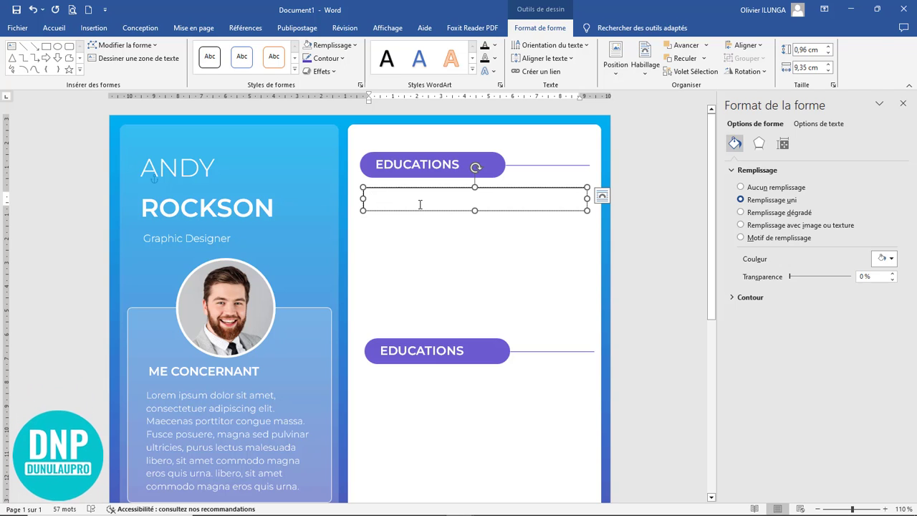
type("Master en informatique")
Duplicate the "Master en informatique" text box directly below itself and remove the original's fill and outline.
left_click_drag(492, 195, 493, 217)
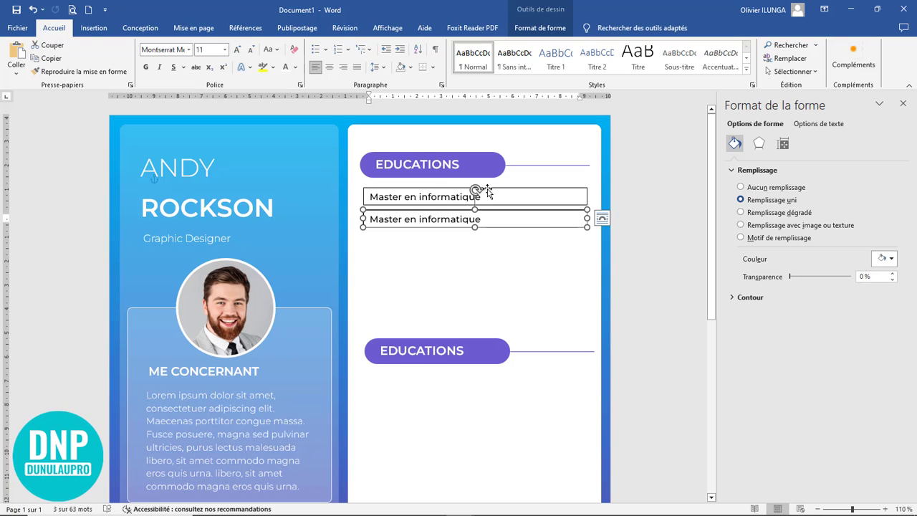
left_click(486, 192)
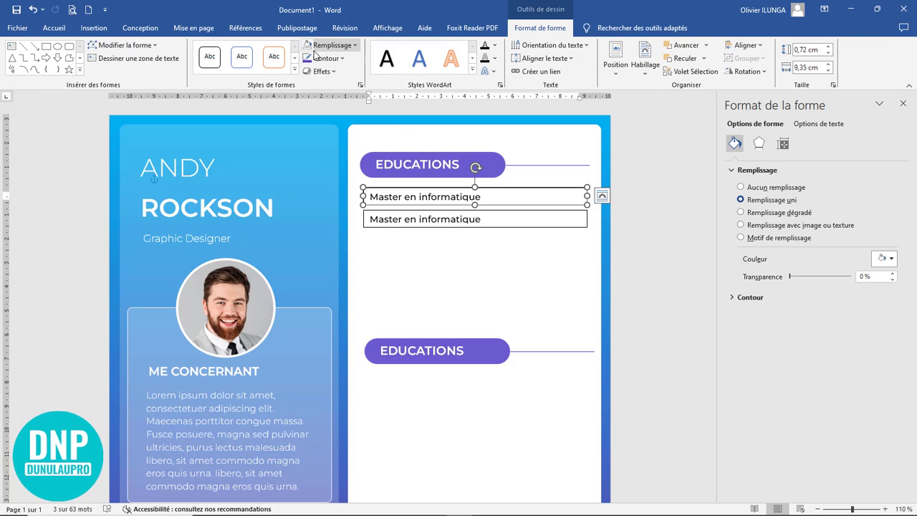
left_click(324, 58)
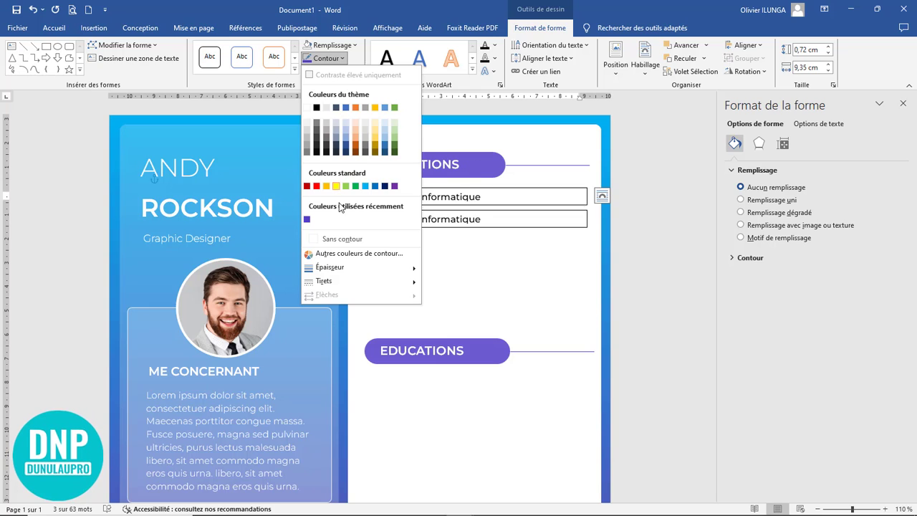
left_click(341, 238)
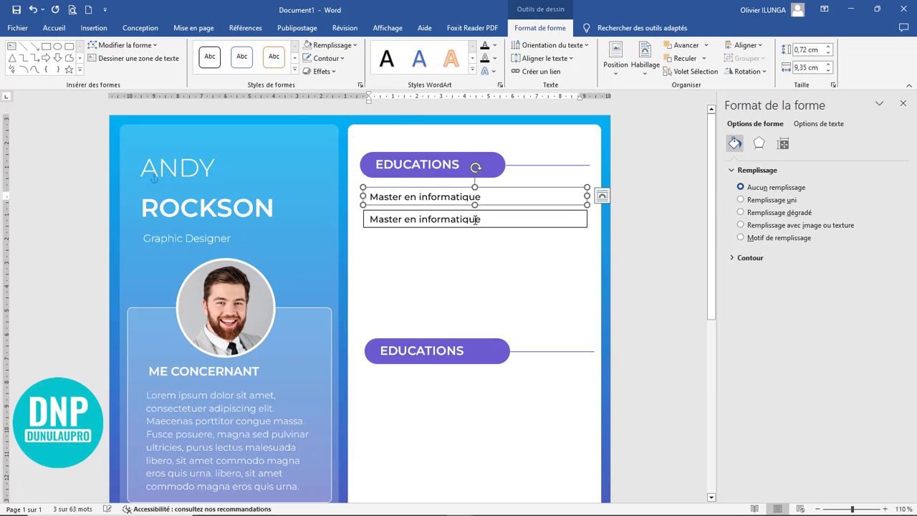
Replace the lower box's text with a borderless Lorem ipsum paragraph and make the title above read "Master en informatique (2015-2018)" in bold 12 pt.
left_click(484, 218)
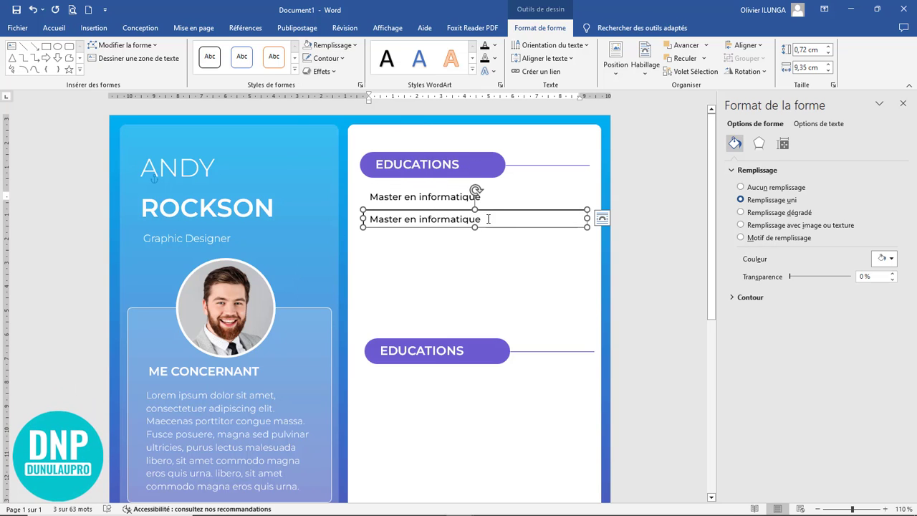
triple_click(435, 219)
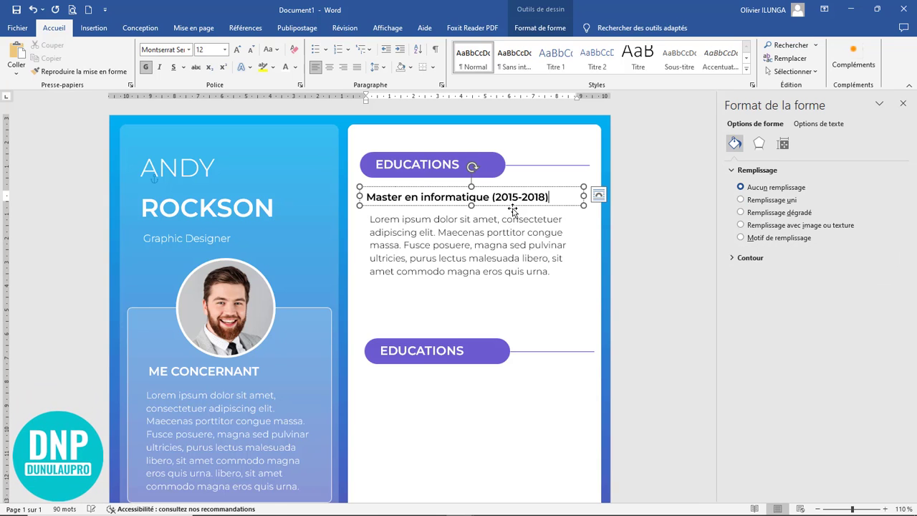
left_click(478, 277)
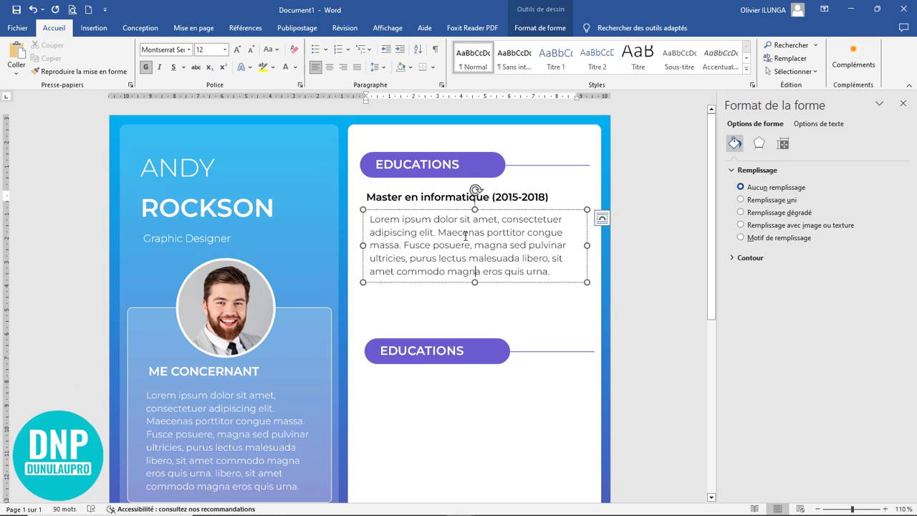
Duplicate the title and Lorem ipsum text boxes directly below as a second Educations entry.
left_click(443, 193)
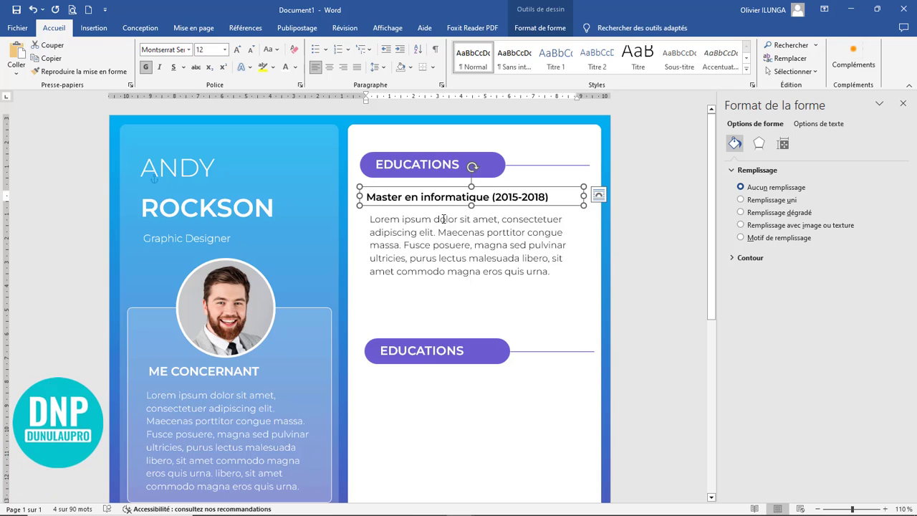
left_click(443, 219)
left_click(453, 192, "shift")
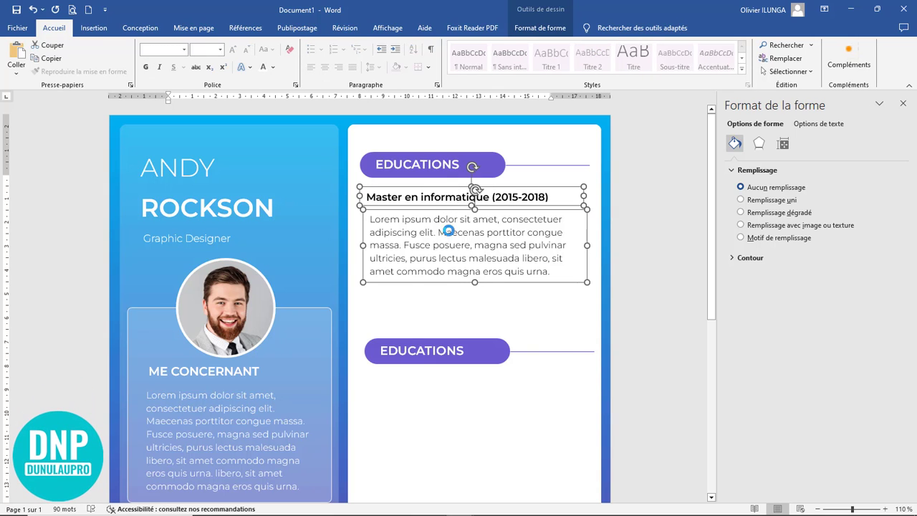
left_click_drag(448, 230, 452, 268)
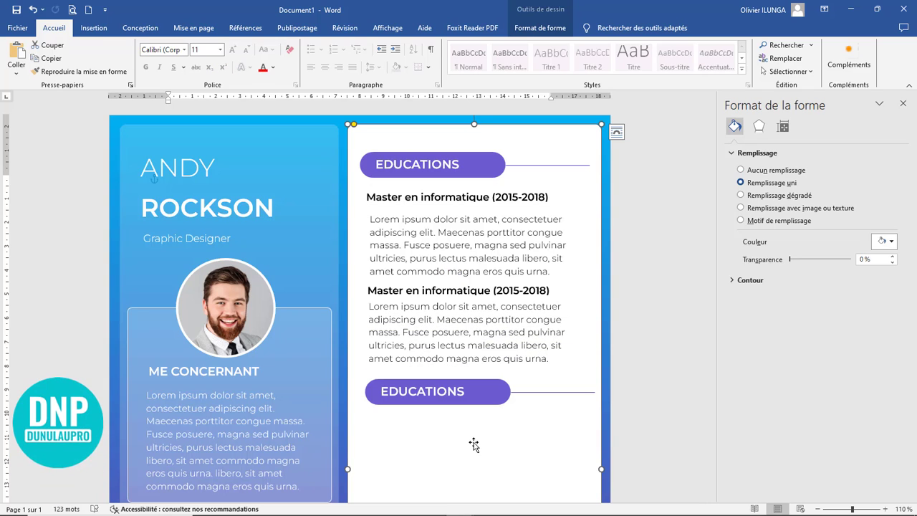
Replace the text of the second violet heading with "EXPERIENCES".
left_click(471, 392)
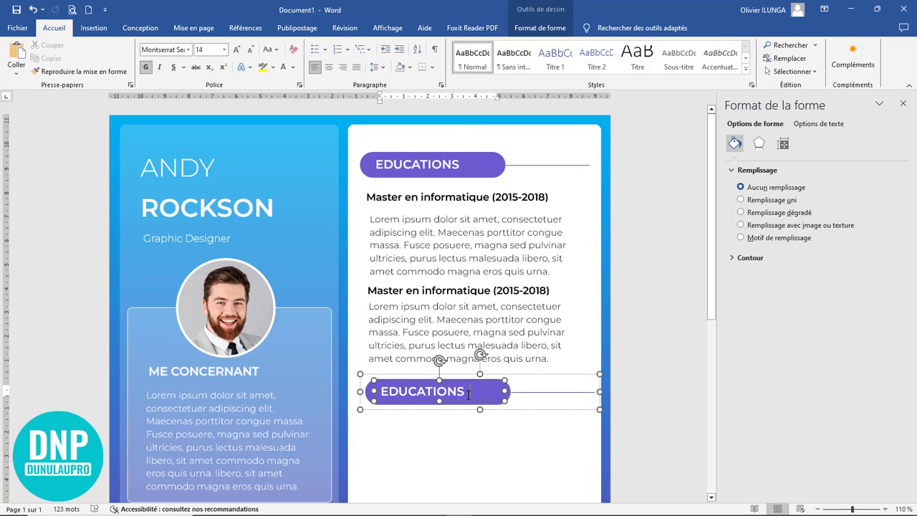
left_click_drag(471, 392, 352, 393)
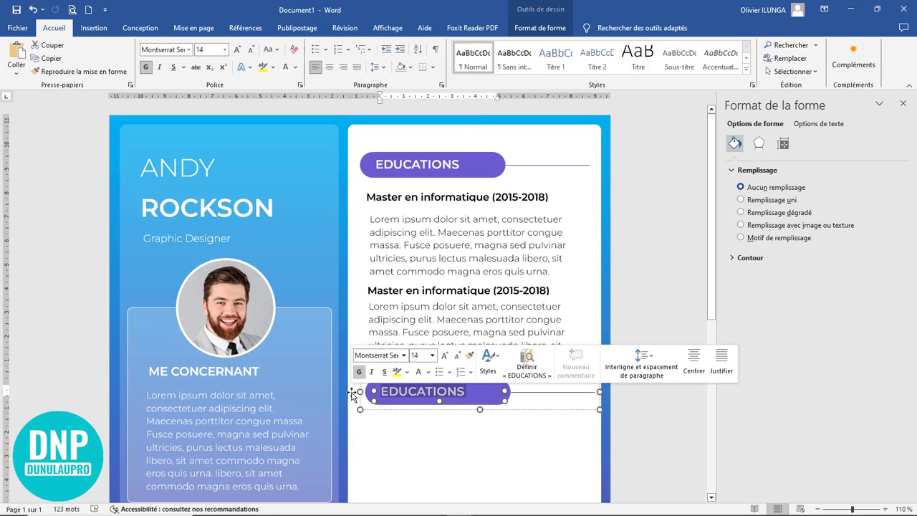
type("Ex")
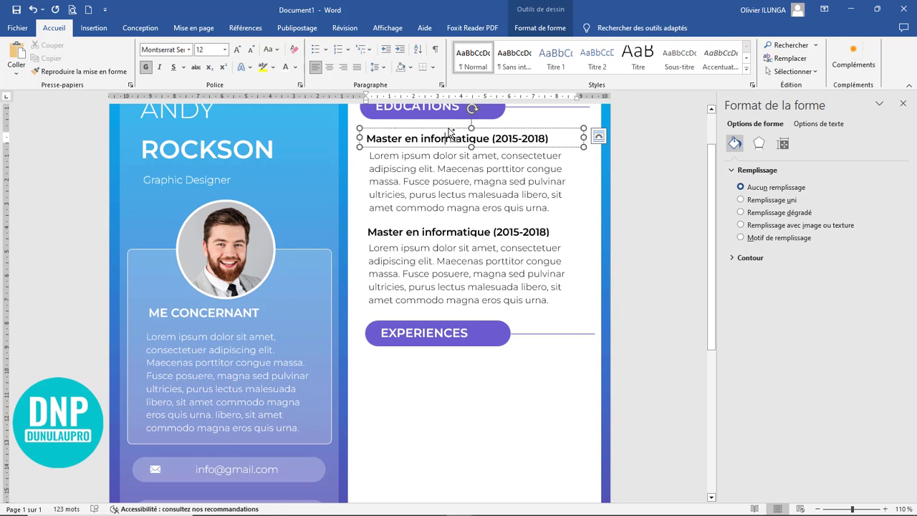
Copy the first entry's title and Lorem ipsum paragraph boxes to just under the Experiences heading.
left_click(444, 155)
left_click(444, 155, "ctrl")
left_click(445, 137, "ctrl")
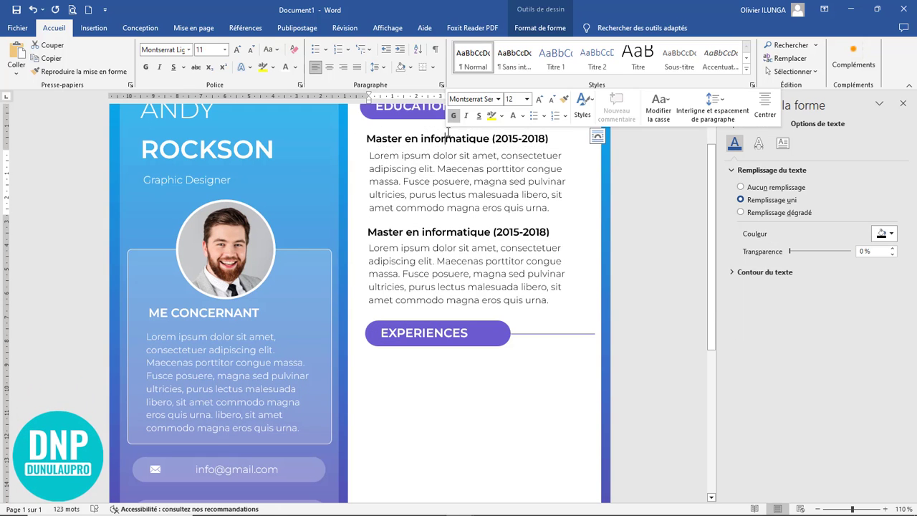
left_click(446, 131)
left_click_drag(448, 131, 448, 320)
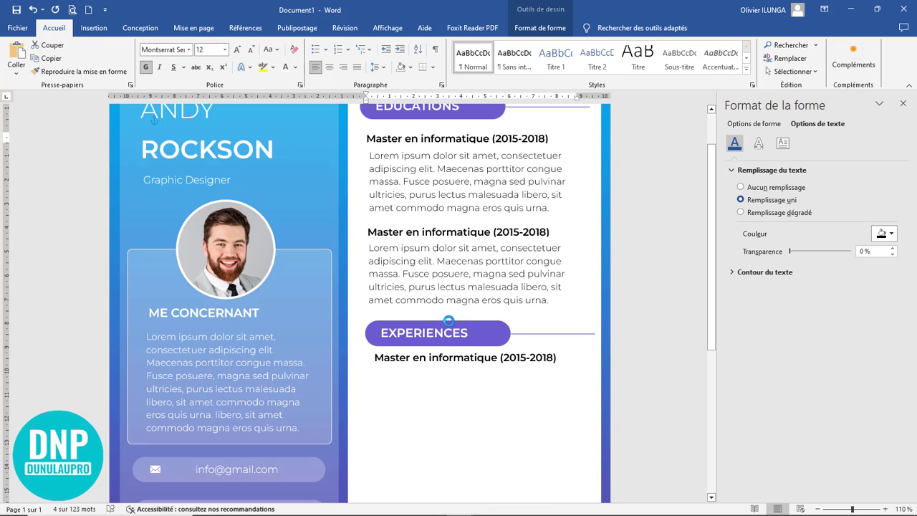
left_click(448, 181)
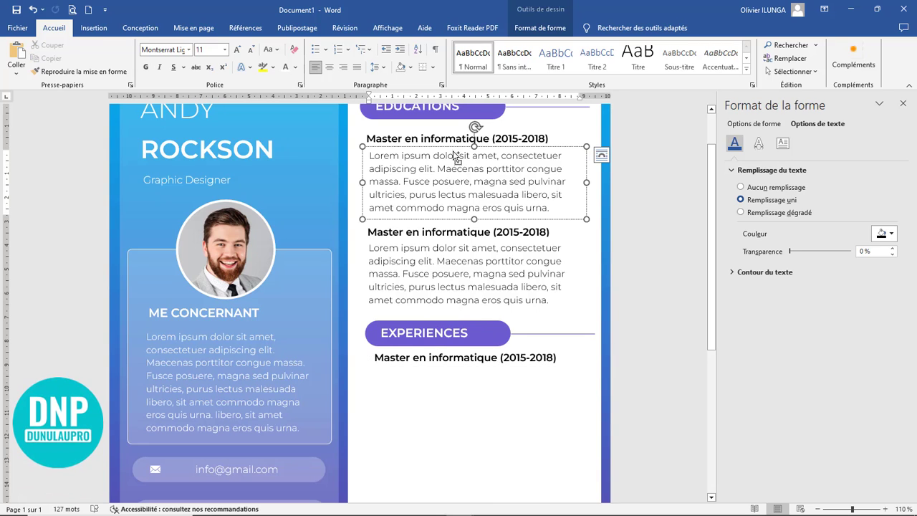
left_click_drag(455, 150, 458, 345)
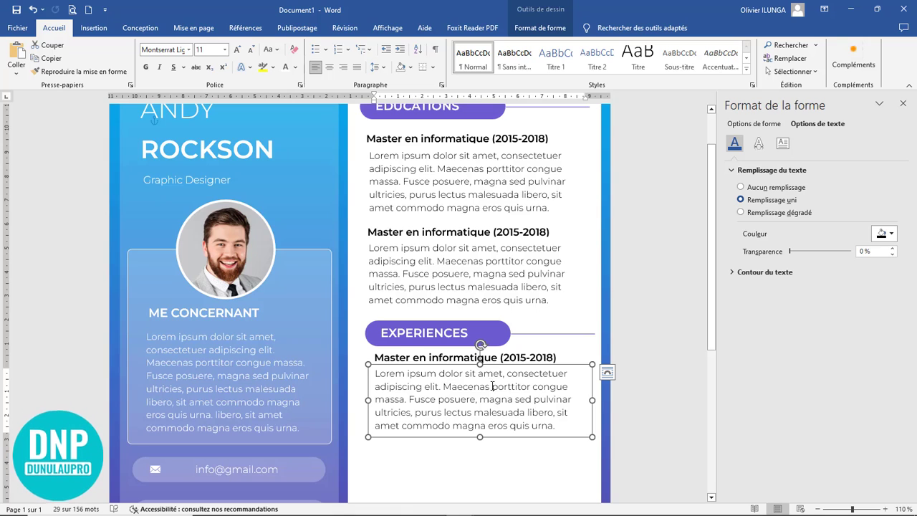
Duplicate the Experiences title and paragraph boxes below the first entry to form a second experience entry.
scroll(493, 387, "down", 5)
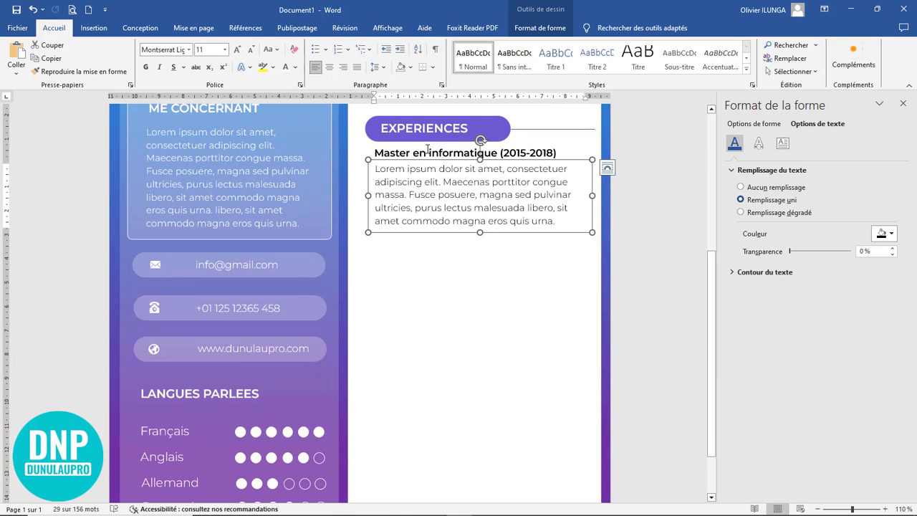
left_click(427, 149)
left_click_drag(427, 149, 424, 234)
left_click(441, 182)
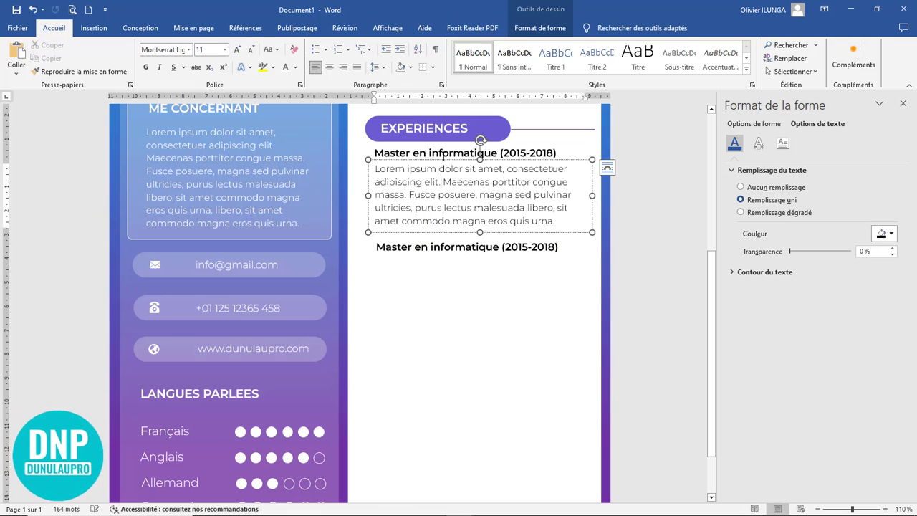
left_click_drag(444, 172, 446, 245)
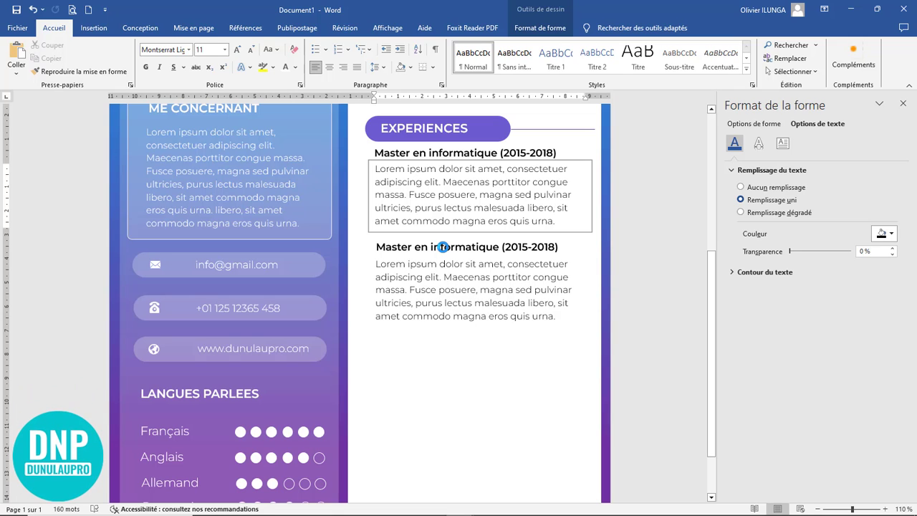
left_click(442, 246)
left_click(501, 339)
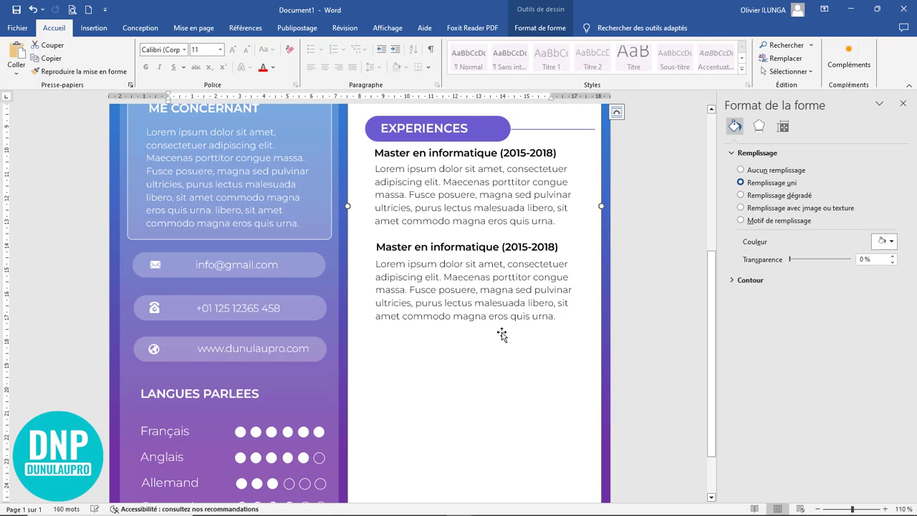
Duplicate the Experiences heading group below the last entry and replace the copy's text with "COMPETENCES".
scroll(501, 339, "down", 8, "ctrl")
scroll(505, 337, "up", 4, "ctrl")
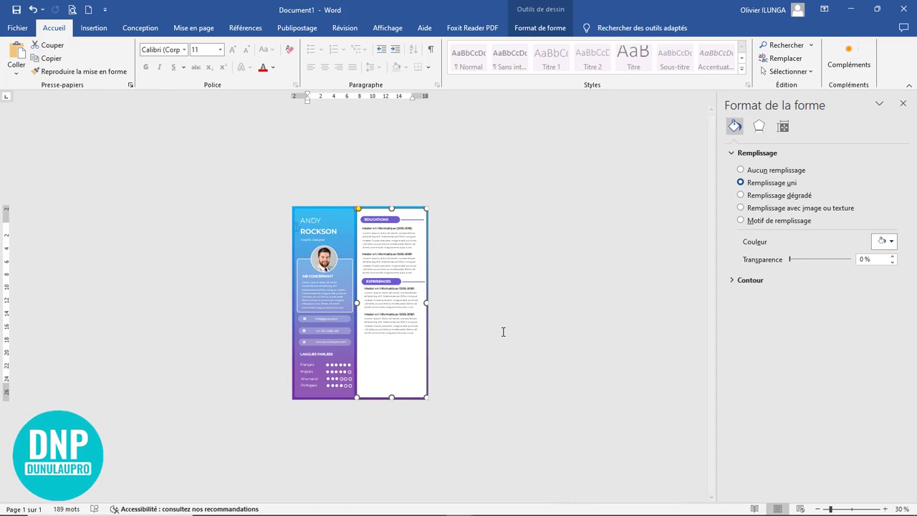
scroll(450, 306, "up", 1, "ctrl")
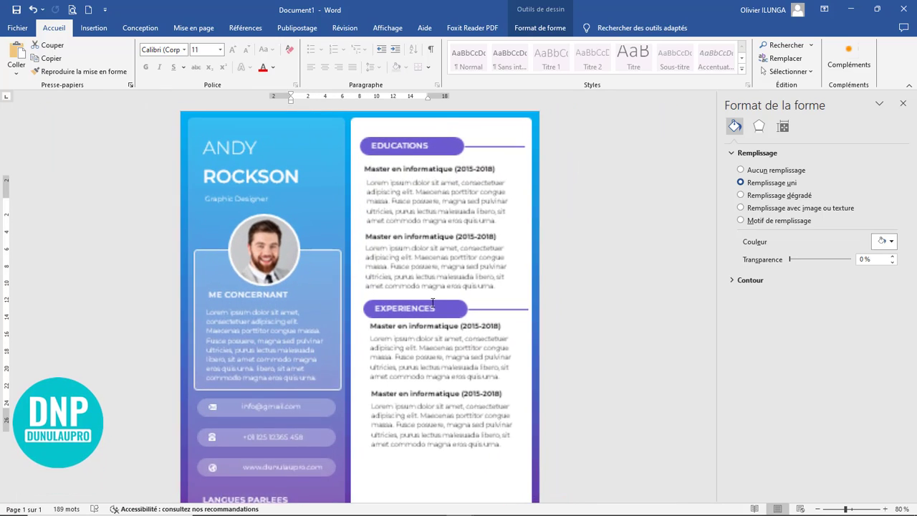
scroll(430, 272, "down", 2)
left_click(409, 225)
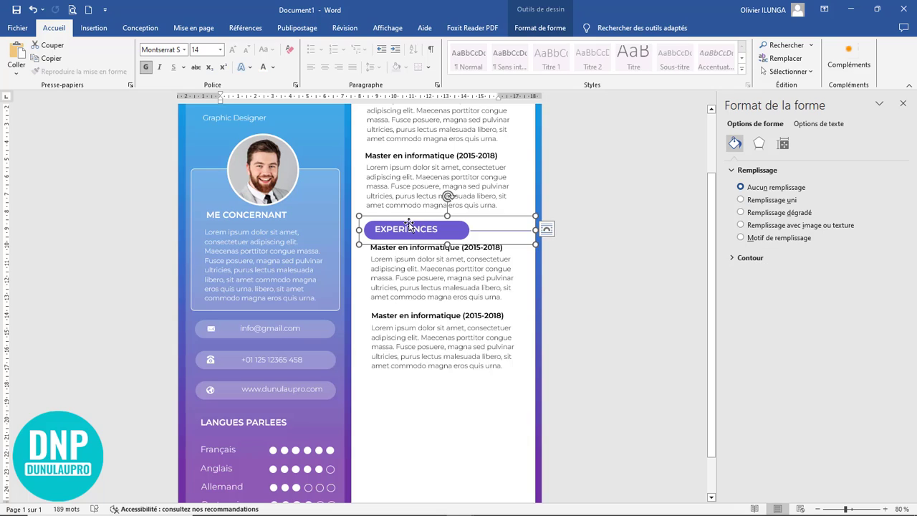
left_click_drag(409, 225, 413, 352, "ctrl")
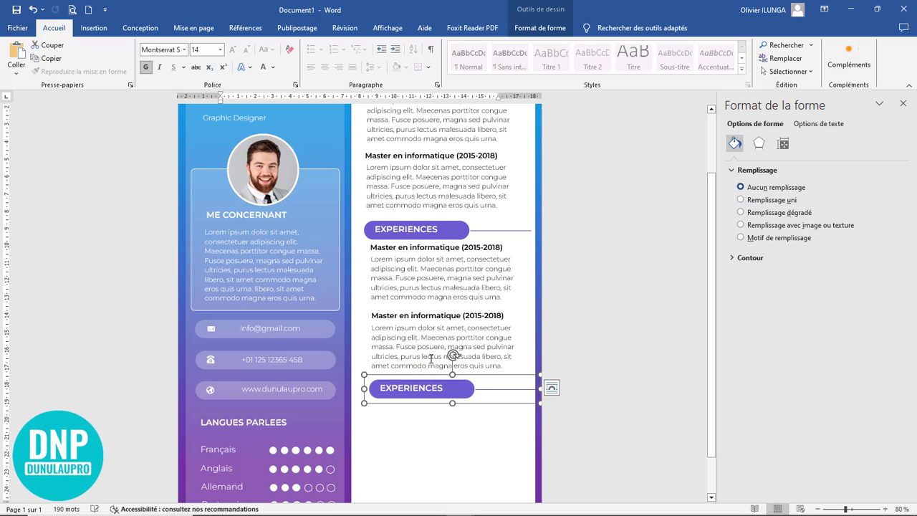
scroll(480, 423, "down", 2)
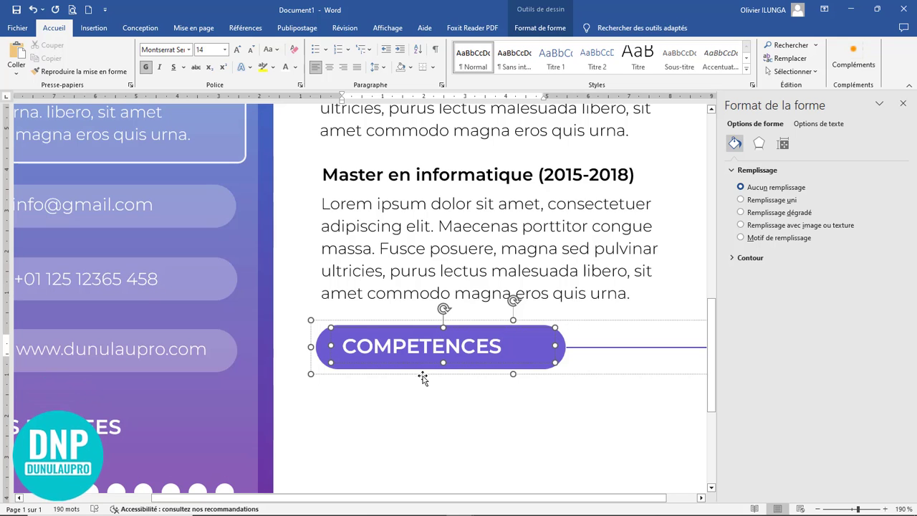
Draw a circle about 1.2 cm across below the Competences heading, near the white panel's left edge.
scroll(422, 378, "down", 5)
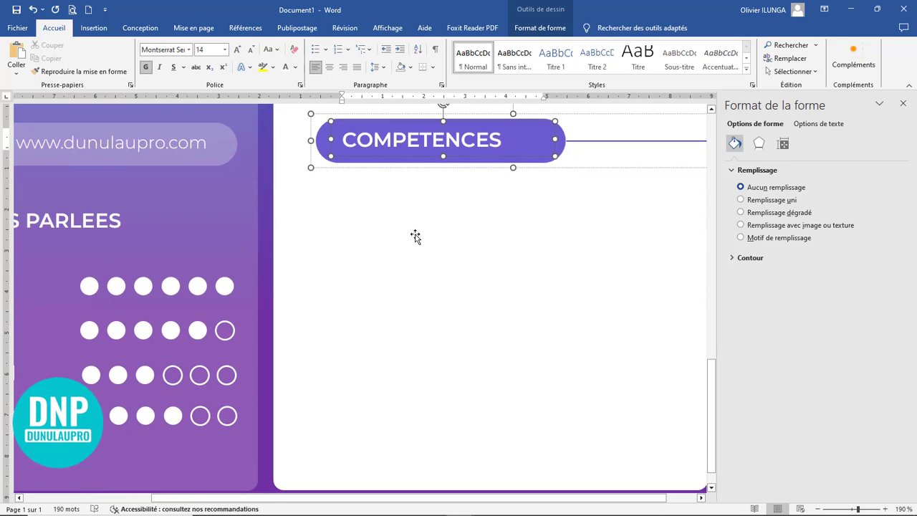
left_click(98, 29)
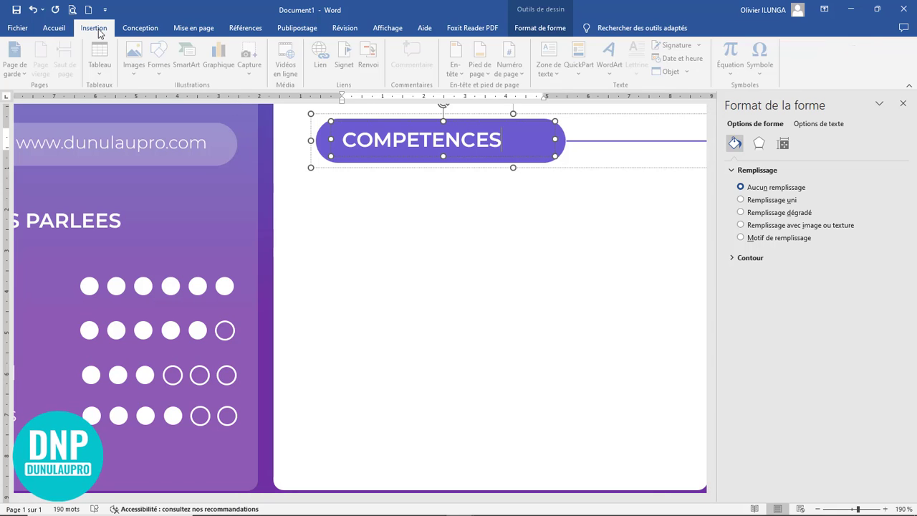
left_click(165, 73)
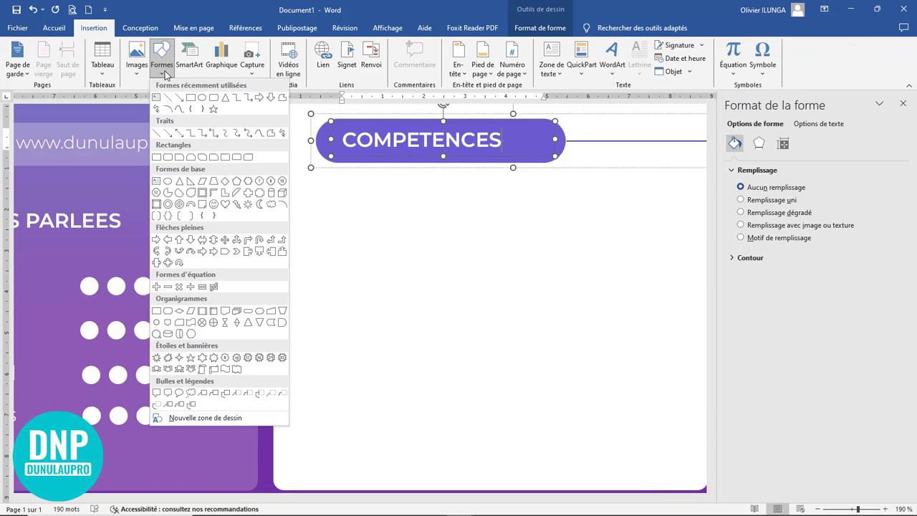
left_click(202, 100)
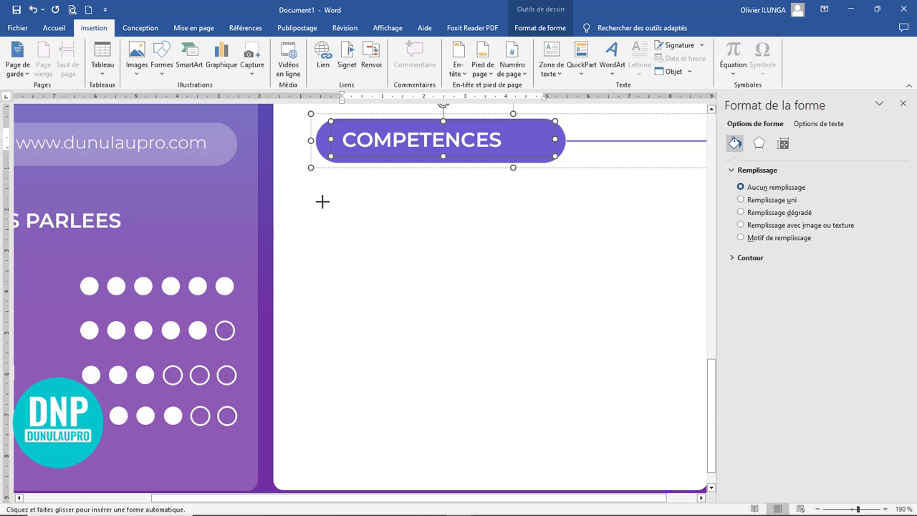
left_click_drag(324, 205, 381, 258)
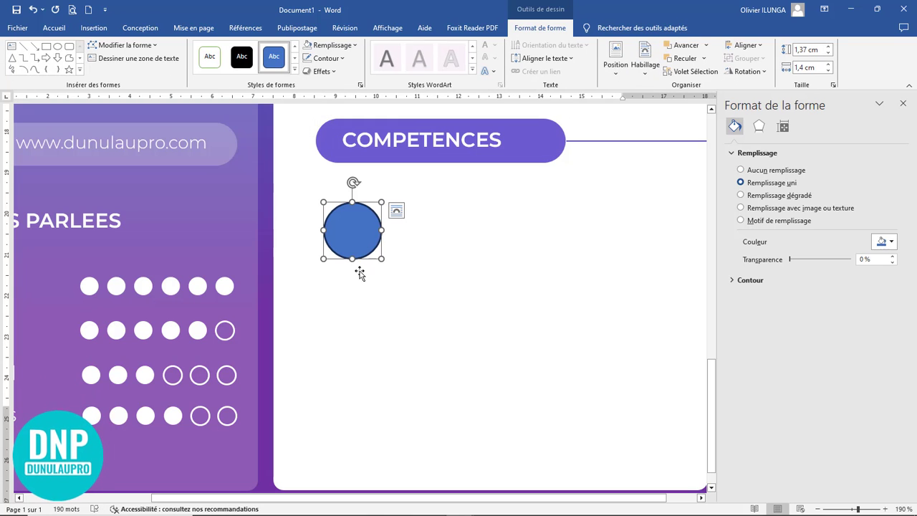
left_click_drag(381, 258, 373, 250)
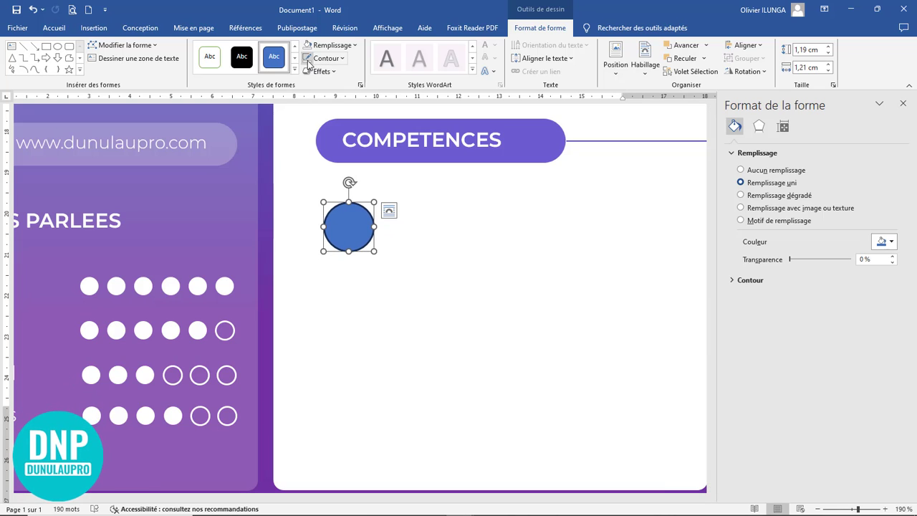
Fill the circle with the light grey Background 2 theme colour (Gris clair, Arrière-plan 2), without an outline.
left_click(330, 46)
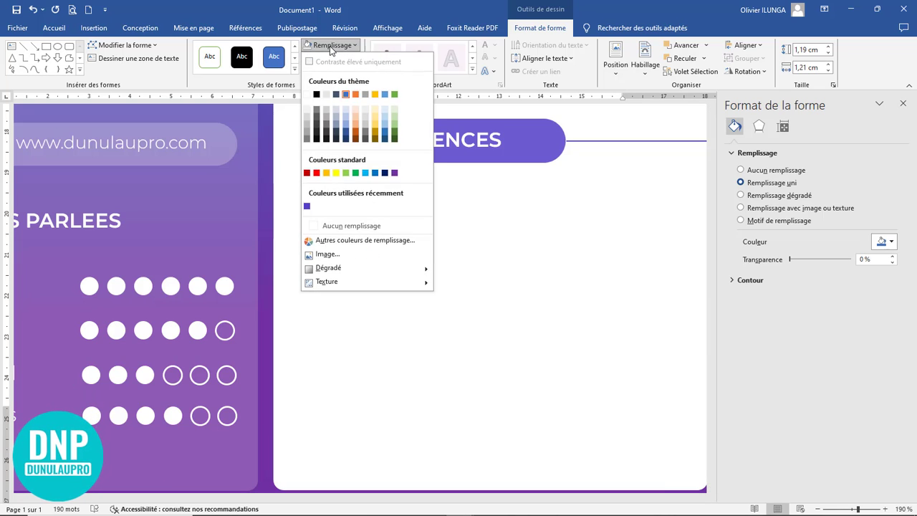
left_click(326, 95)
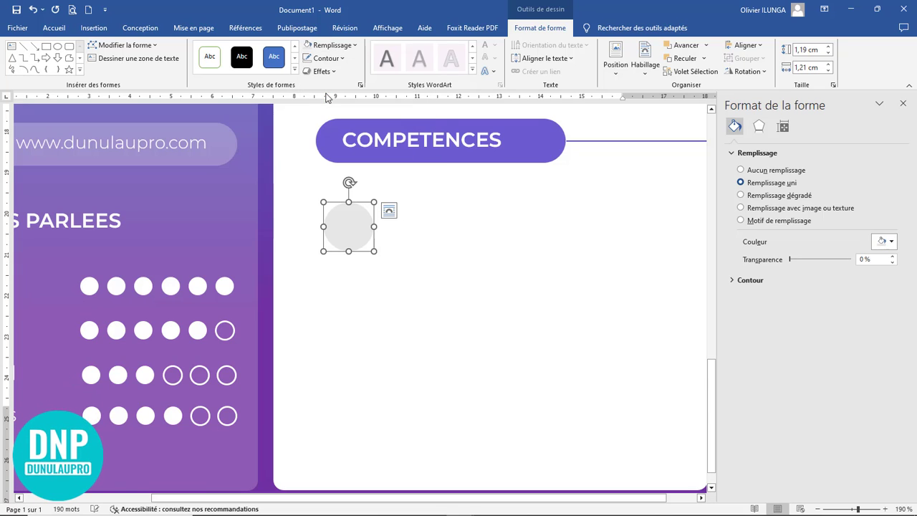
left_click(332, 45)
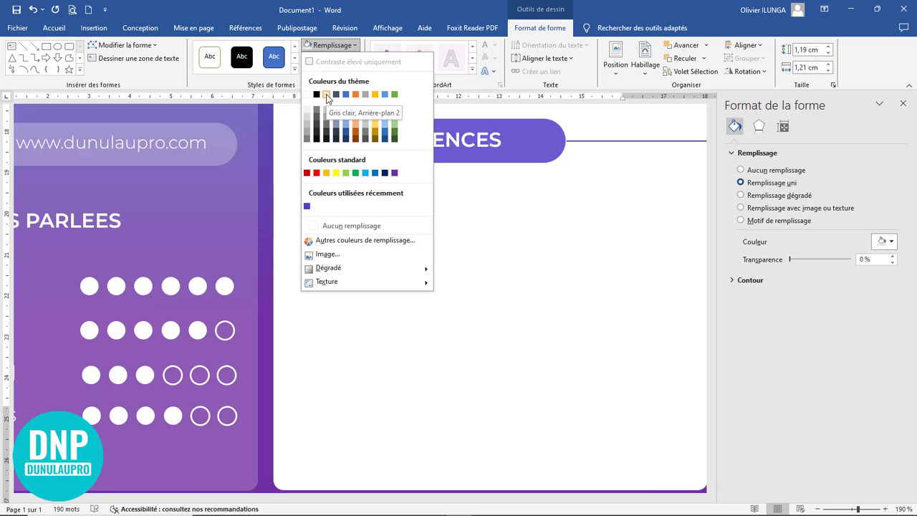
left_click(326, 95)
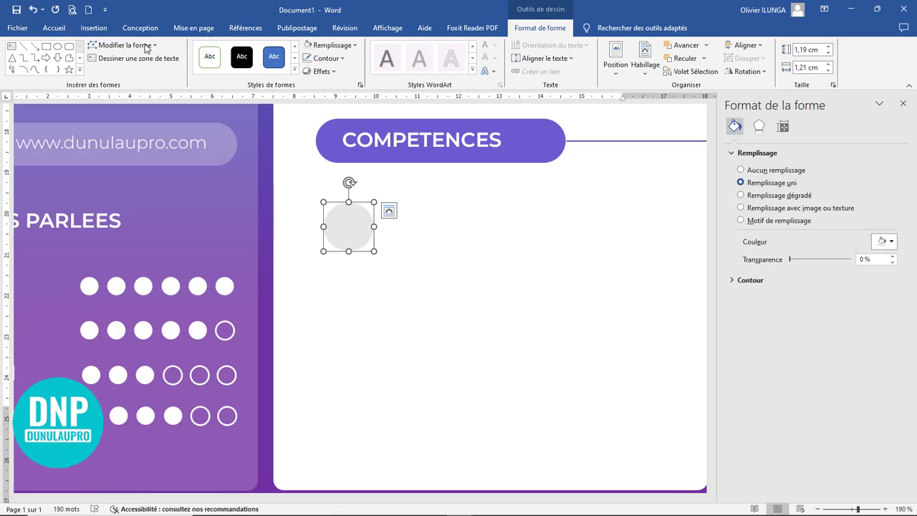
left_click(372, 223)
left_click(136, 48)
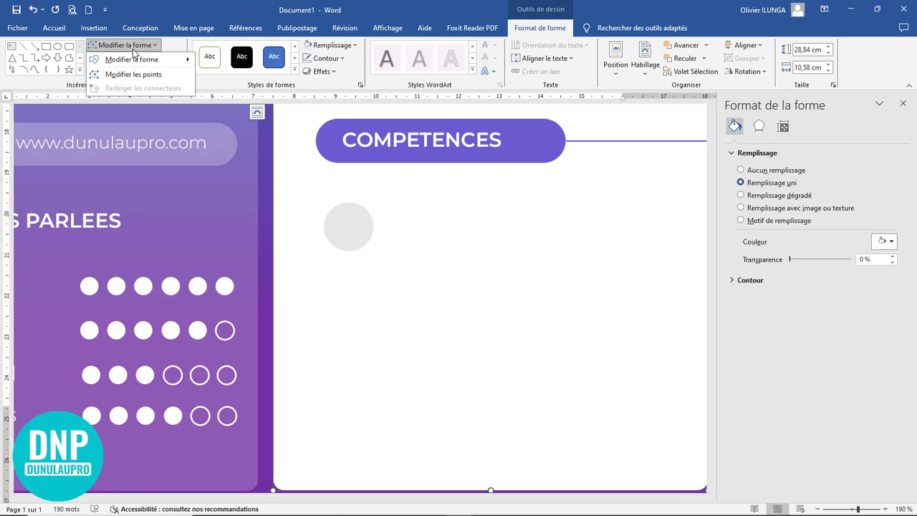
left_click(136, 48)
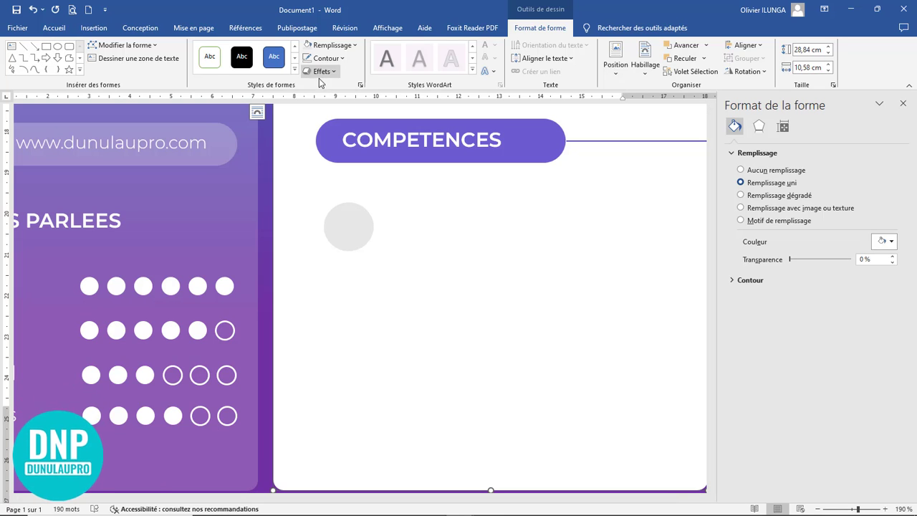
Draw a block arc about 1 cm wide and 0.95 cm high over the upper part of the grey circle.
left_click(93, 28)
left_click(161, 68)
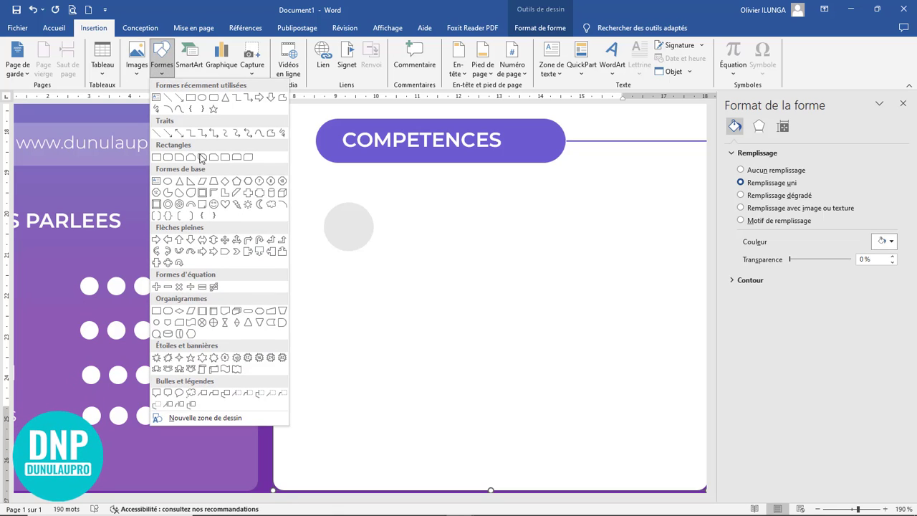
left_click(190, 205)
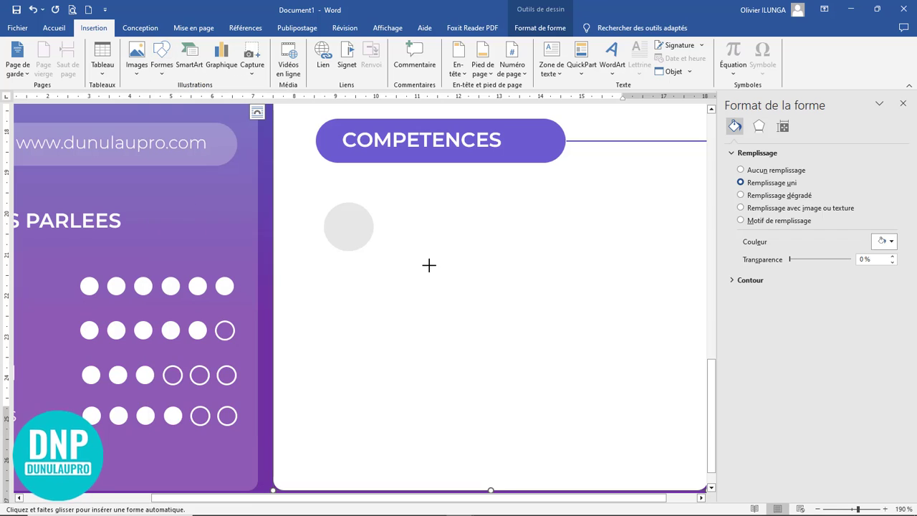
left_click_drag(343, 194, 365, 208)
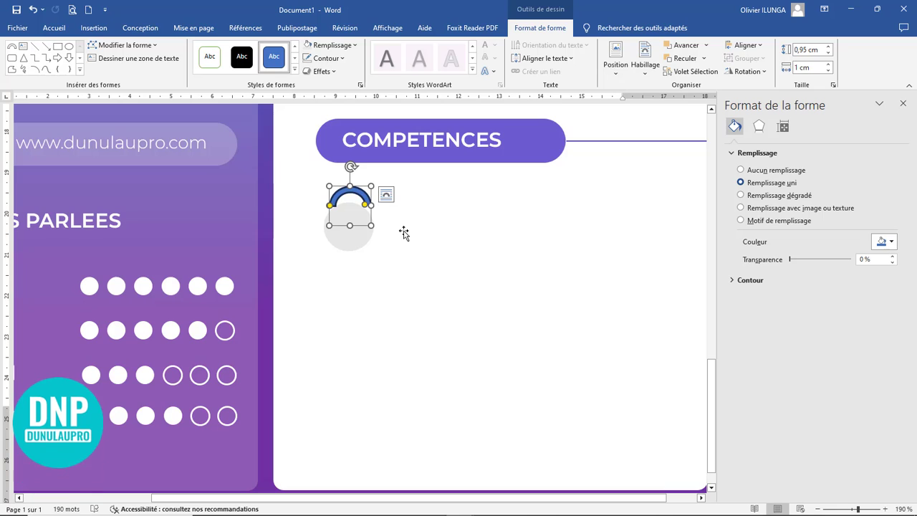
Extend the block arc into an almost closed ring with a small gap and enlarge it to about 1.2 cm across.
scroll(405, 232, "up", 7)
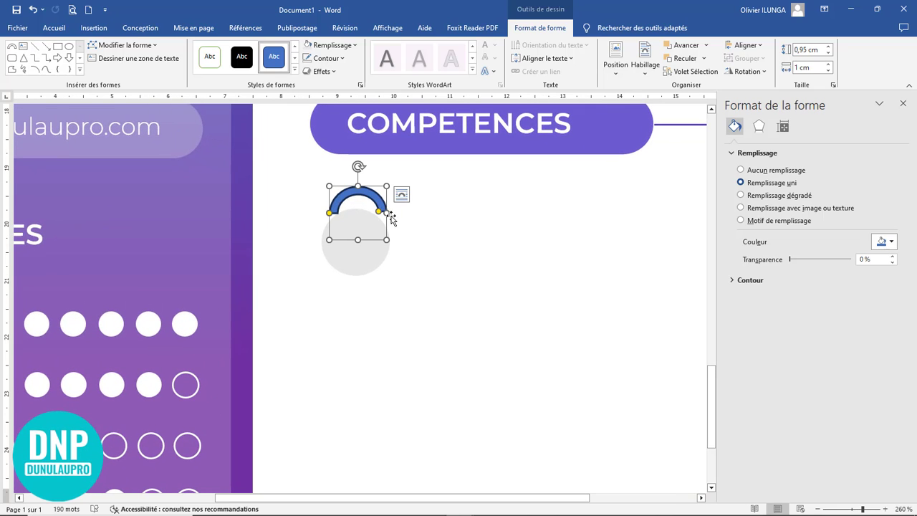
left_click_drag(391, 219, 442, 277)
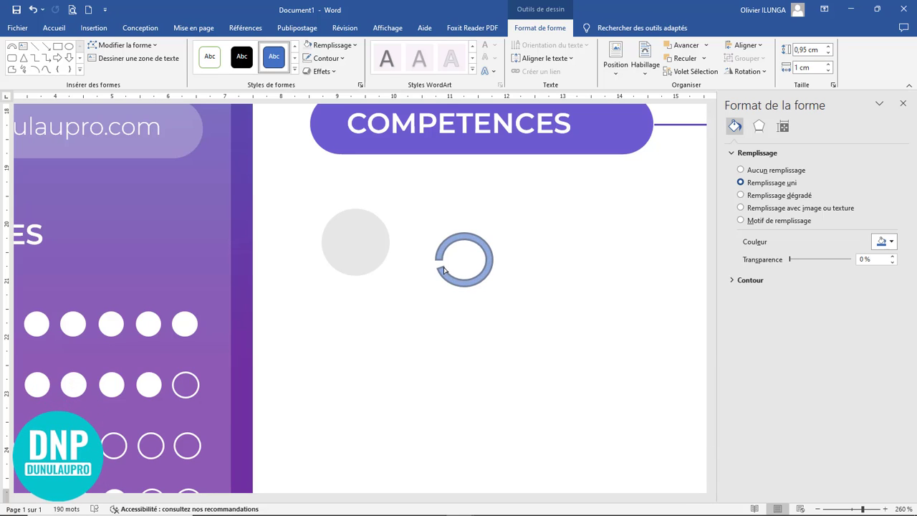
left_click_drag(443, 267, 444, 268)
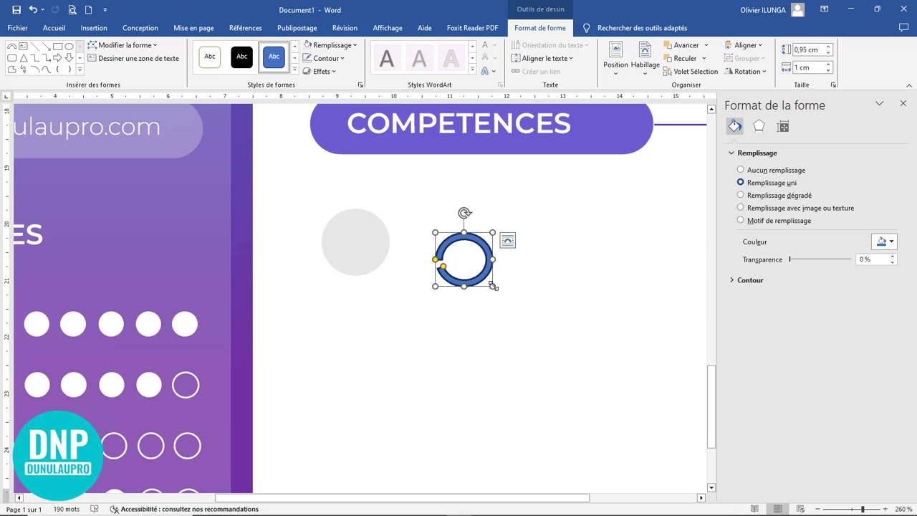
left_click_drag(492, 287, 505, 301)
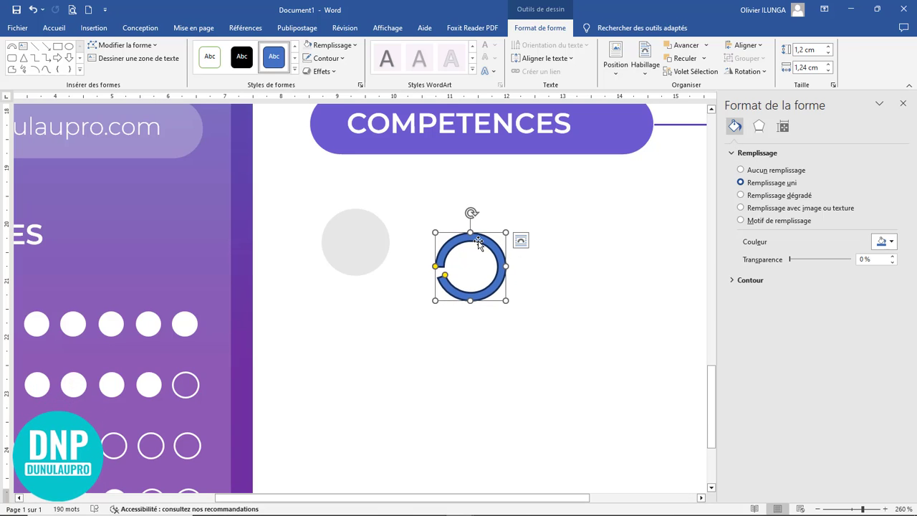
Move the grey circle aside, place the ring below the Competences heading and rotate it 90° clockwise so the gap faces up.
left_click(365, 242)
left_click_drag(363, 244, 590, 254)
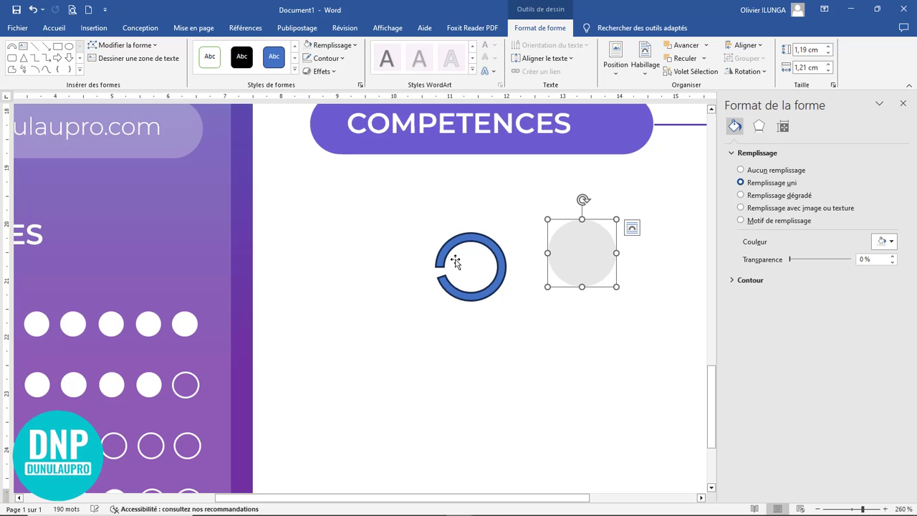
left_click_drag(461, 246, 329, 206)
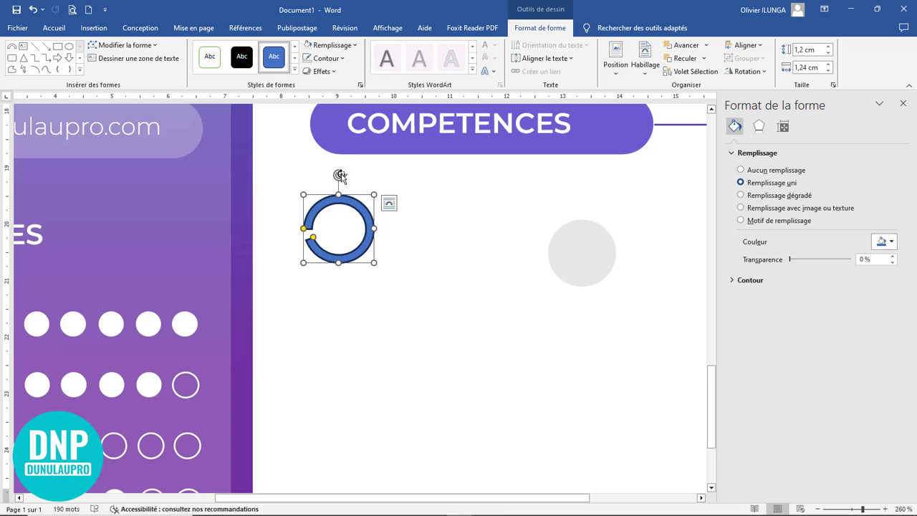
left_click_drag(340, 175, 371, 229)
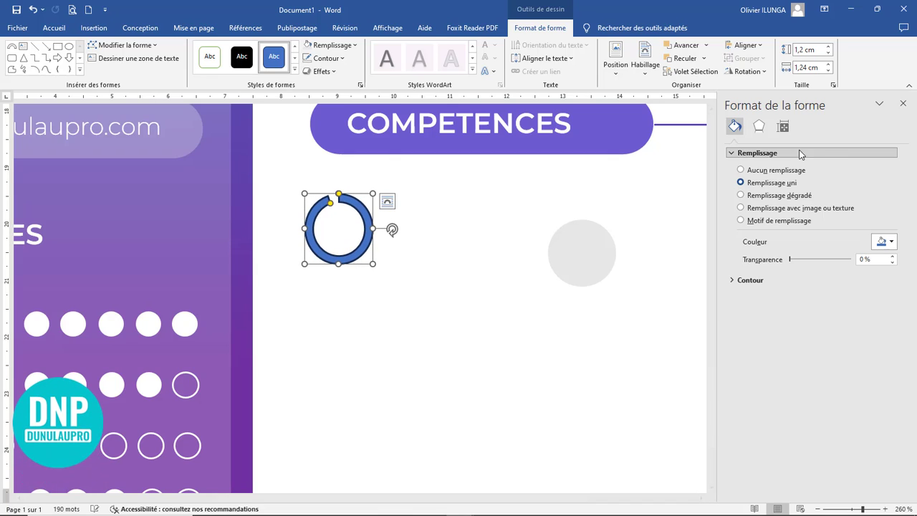
Set the ring's width and height to 1.3 cm and give it the recently used violet fill without an outline.
left_click(808, 66)
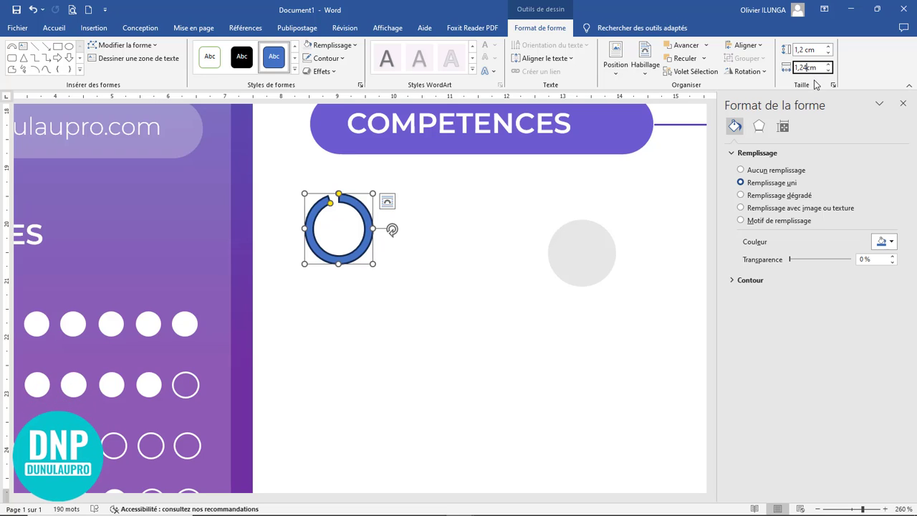
type("3")
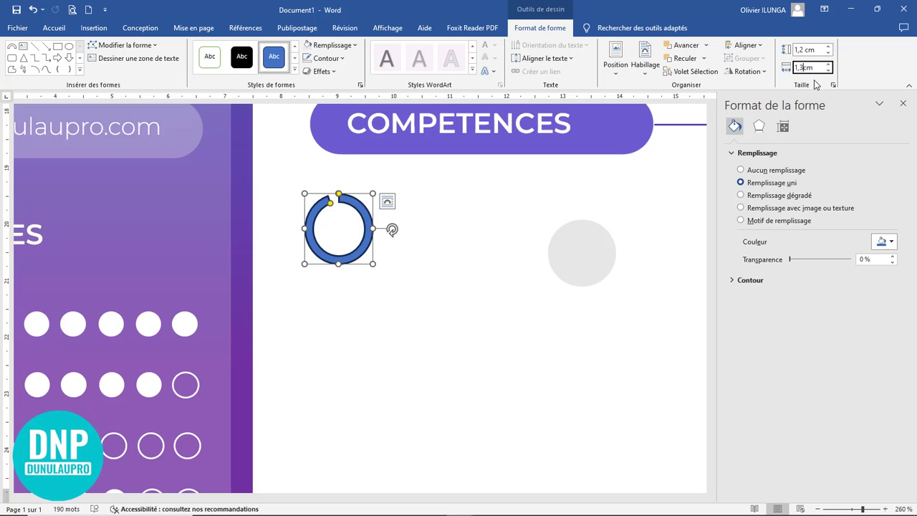
key("Return")
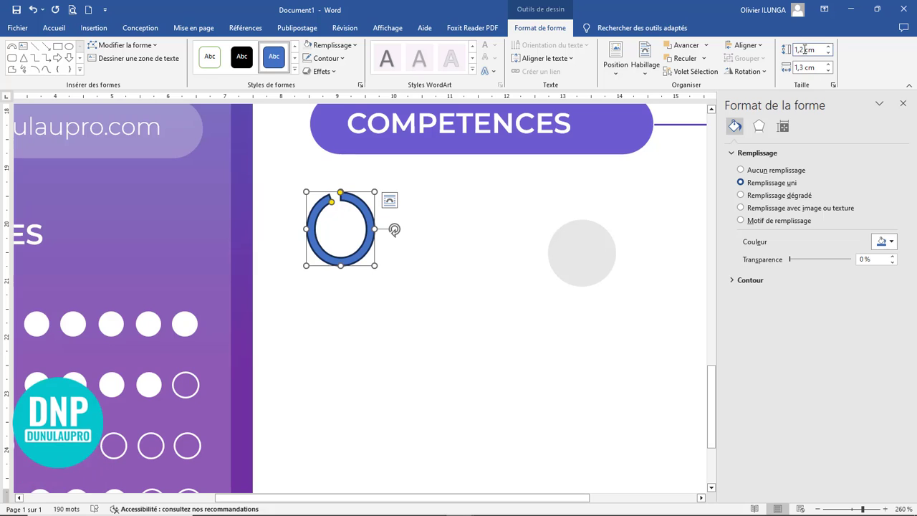
left_click(811, 50)
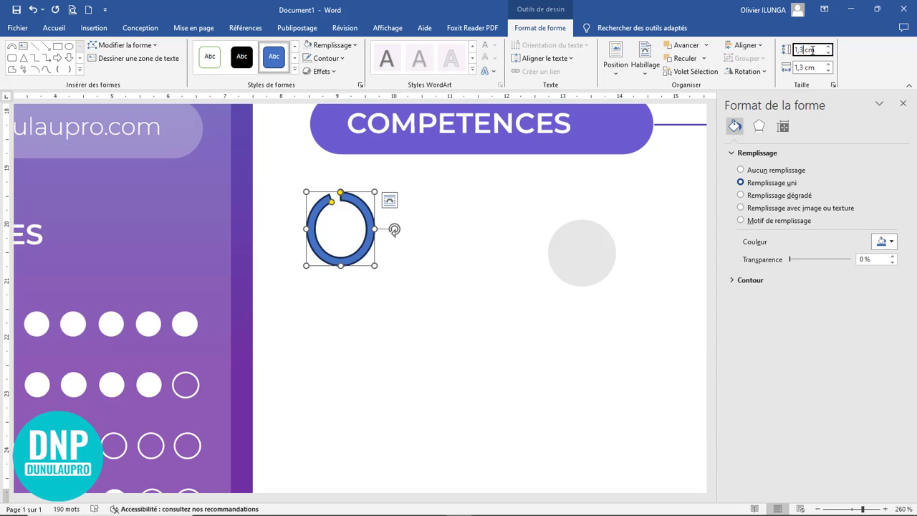
key("Return")
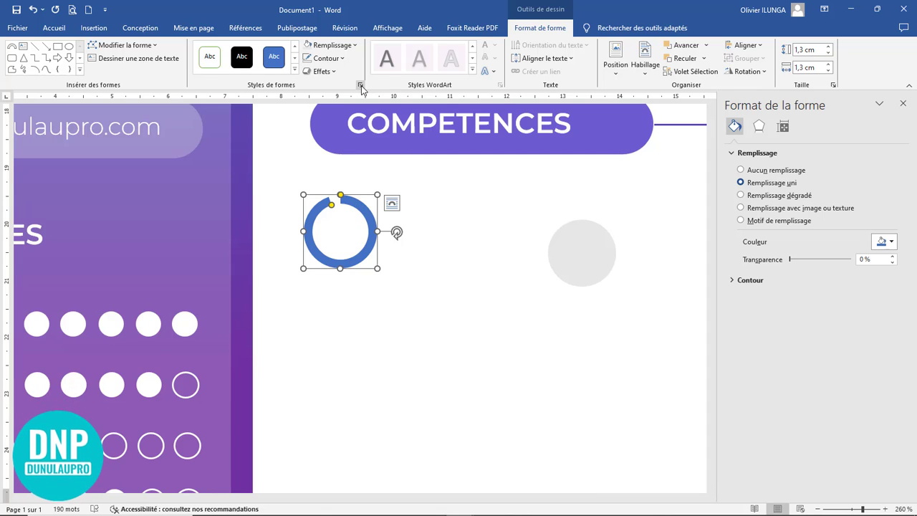
left_click(891, 242)
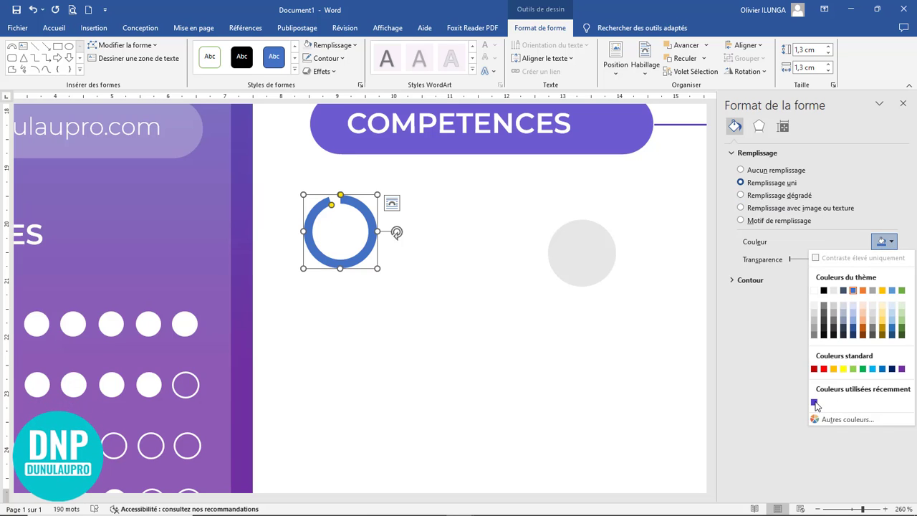
left_click(814, 403)
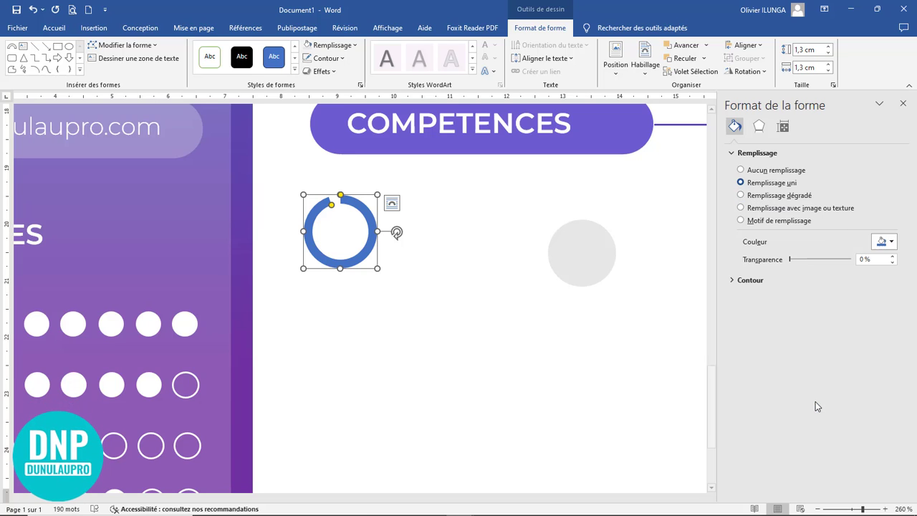
Centre the grey circle inside the violet ring and resize it to about 0.8 cm across, leaving a white gap around it.
left_click(582, 266)
left_click_drag(616, 287, 586, 259)
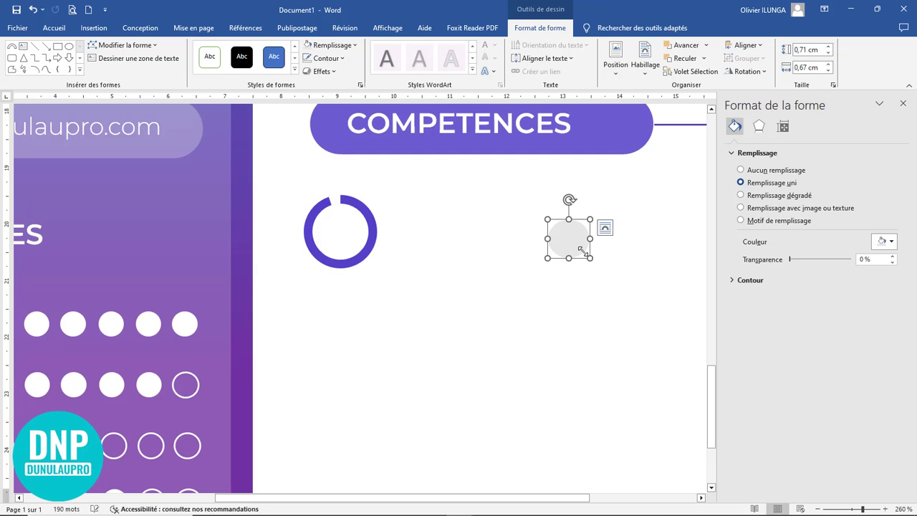
left_click_drag(559, 241, 344, 233)
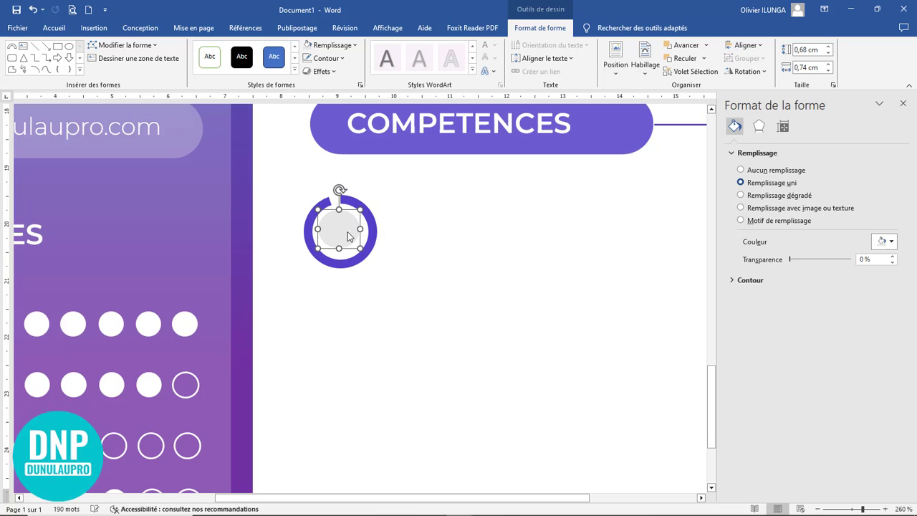
scroll(454, 295, "up", 9, "ctrl")
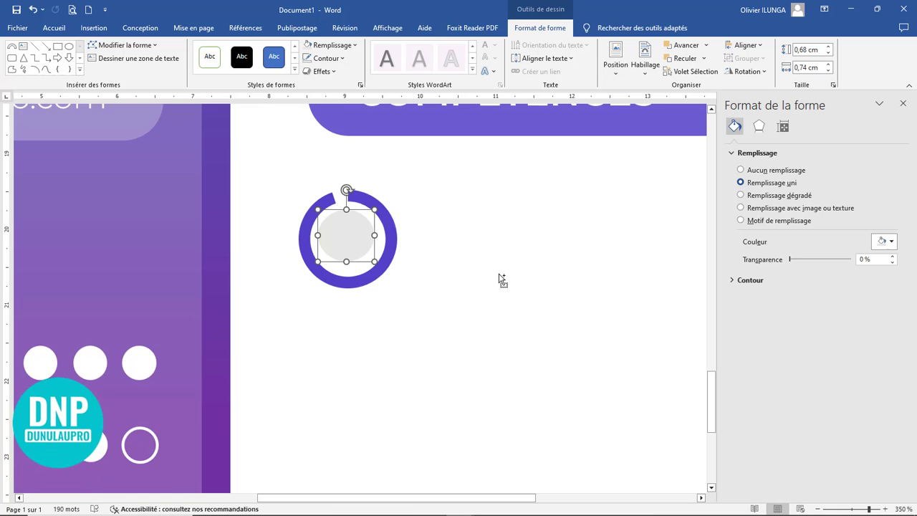
scroll(501, 281, "down", 19, "ctrl")
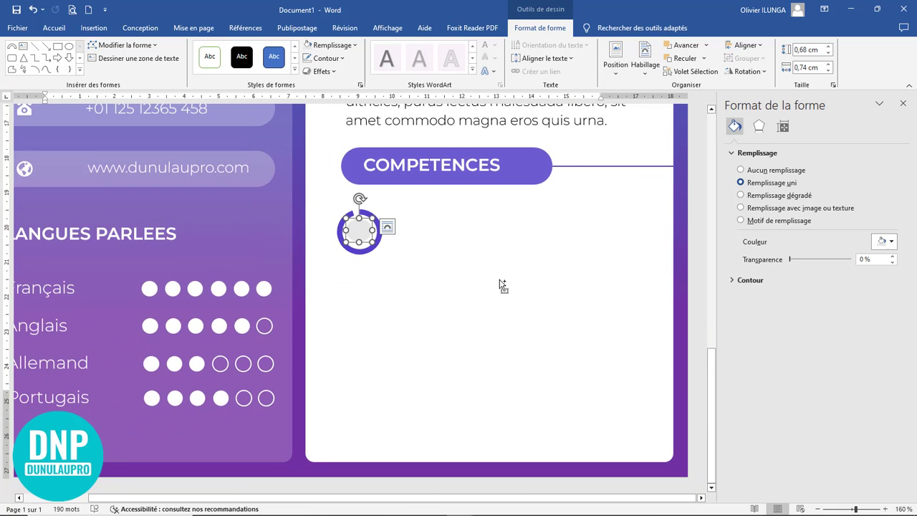
scroll(502, 283, "up", 19, "ctrl")
scroll(368, 247, "up", 2, "ctrl")
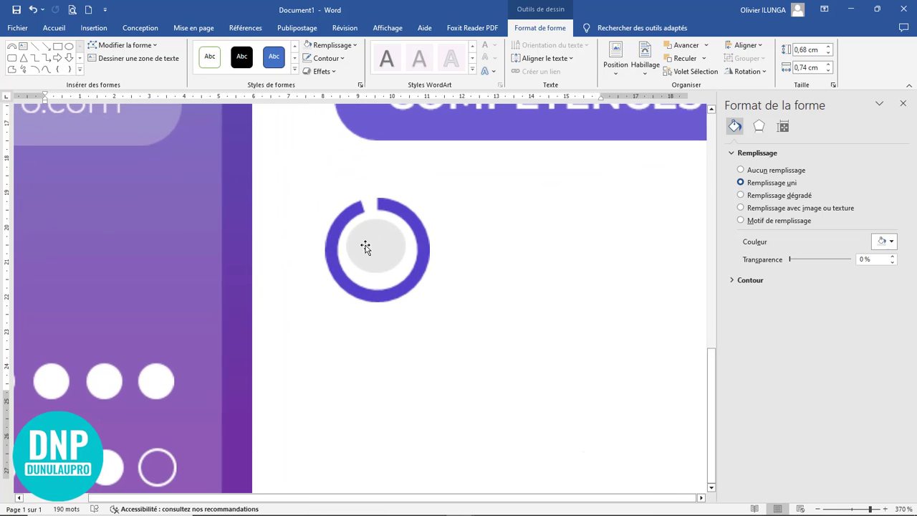
left_click(365, 245)
left_click_drag(405, 273, 407, 282)
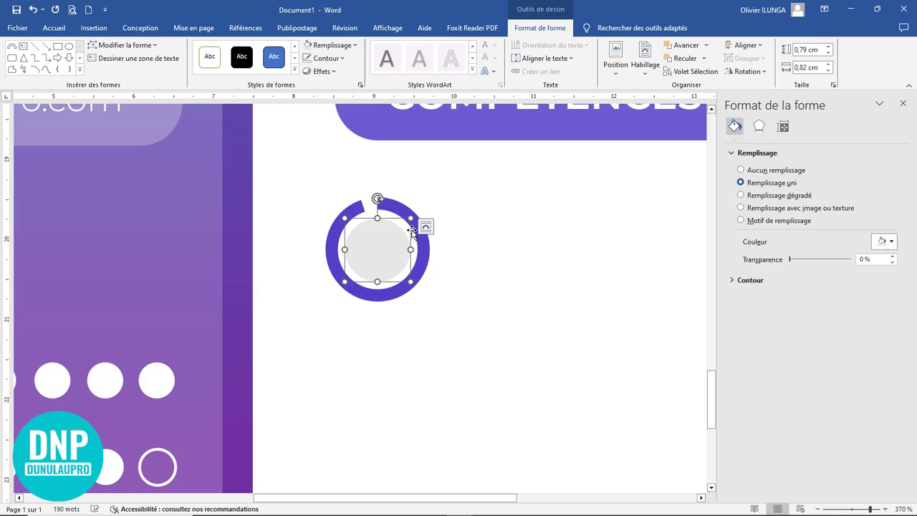
Set the height and width of the grey circle inside the violet ring to 0.8 cm.
left_click(392, 297)
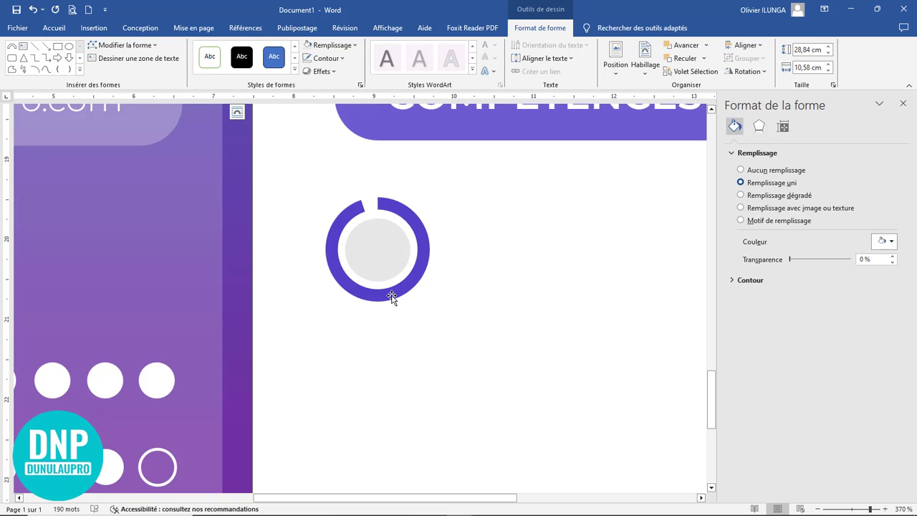
left_click(392, 297)
left_click(387, 252)
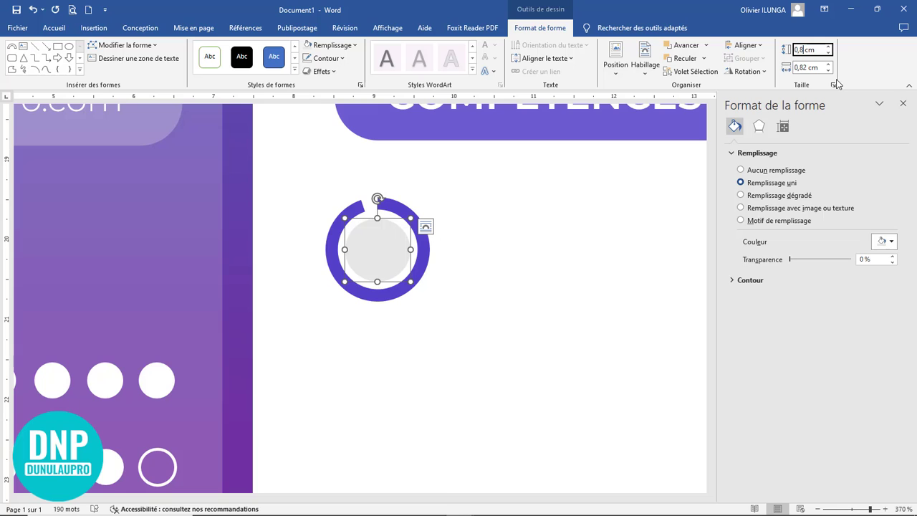
left_click(805, 67)
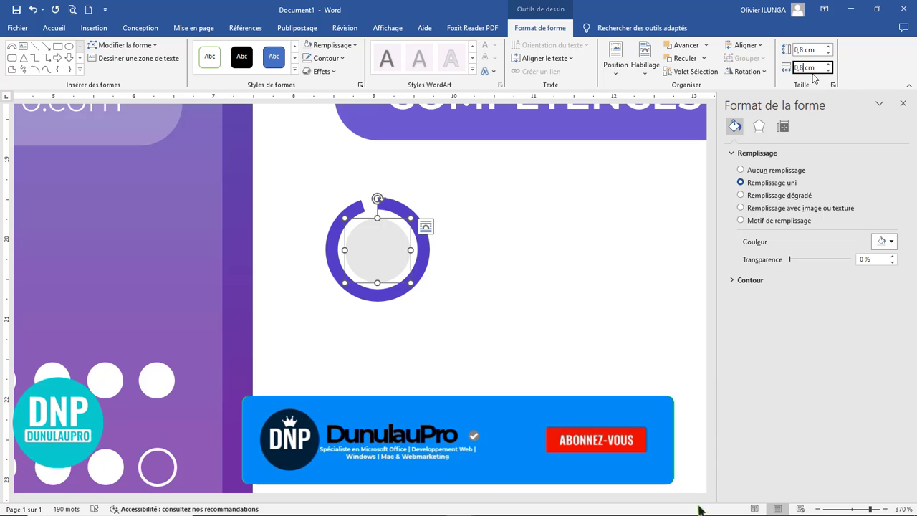
type("0,8")
key("Return")
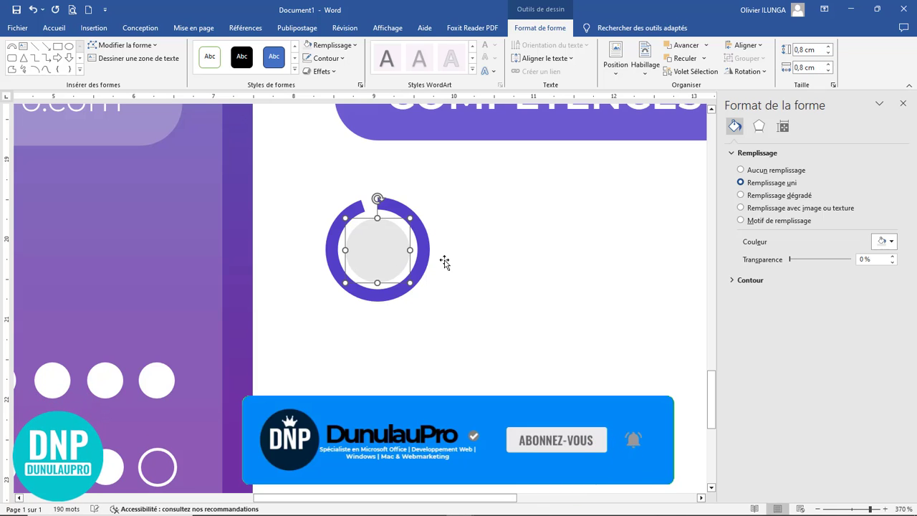
left_click(467, 268)
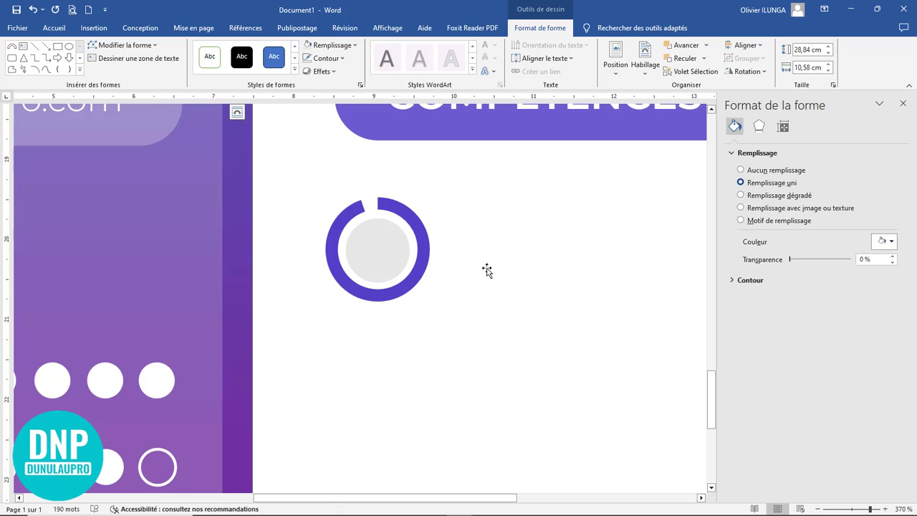
Widen the gap at the upper left of the violet ring and make its band thinner.
left_click(397, 214)
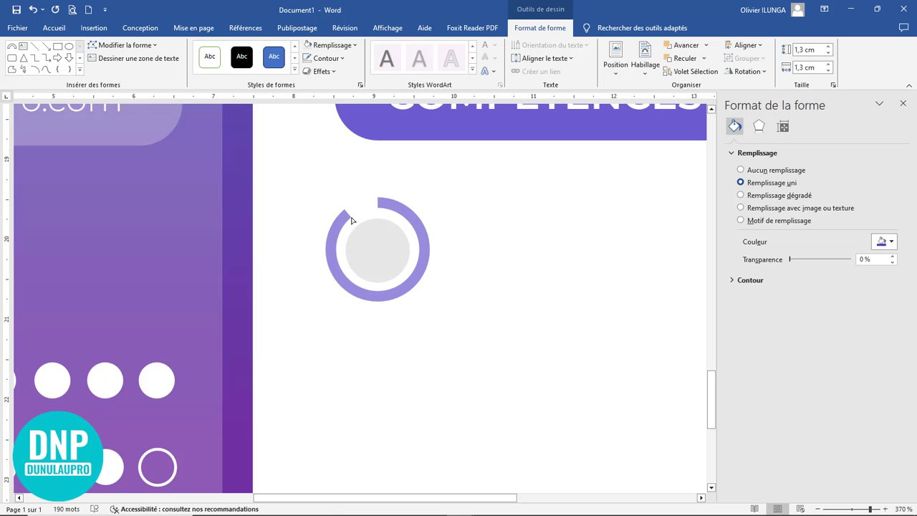
left_click(351, 220)
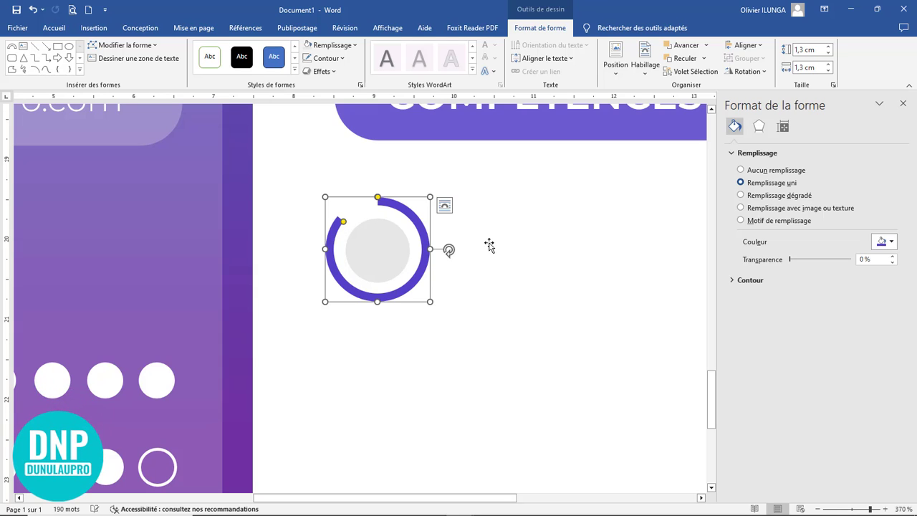
left_click(489, 246)
left_click(393, 256)
left_click(513, 249)
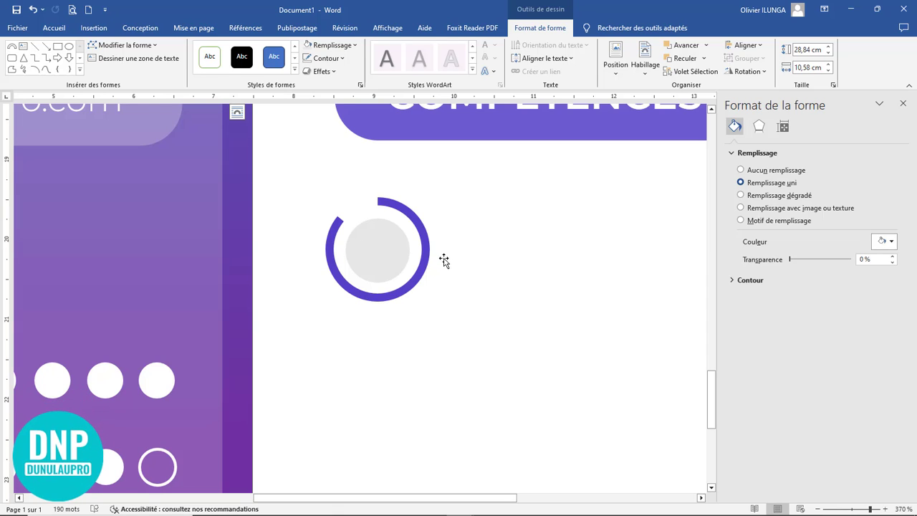
Group the grey circle and the violet ring into one gauge.
left_click(391, 248)
left_click(330, 242)
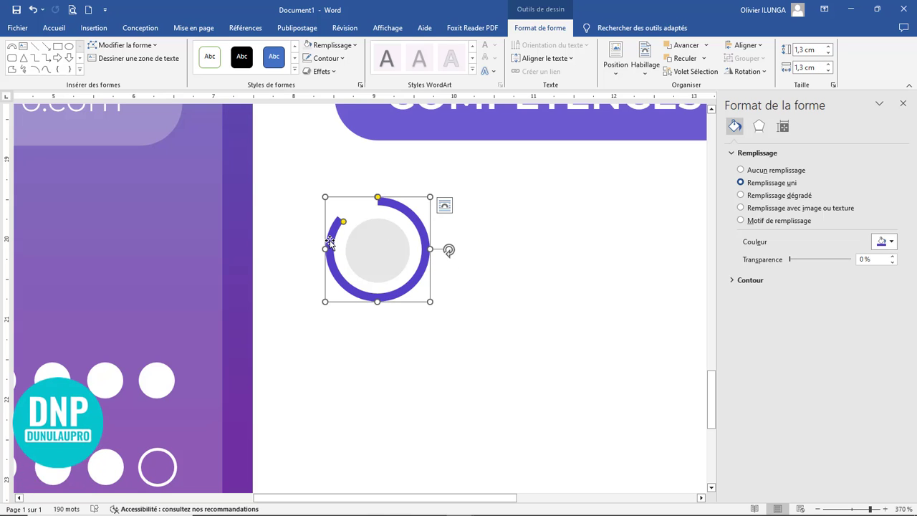
left_click(364, 250)
left_click(332, 254, "shift")
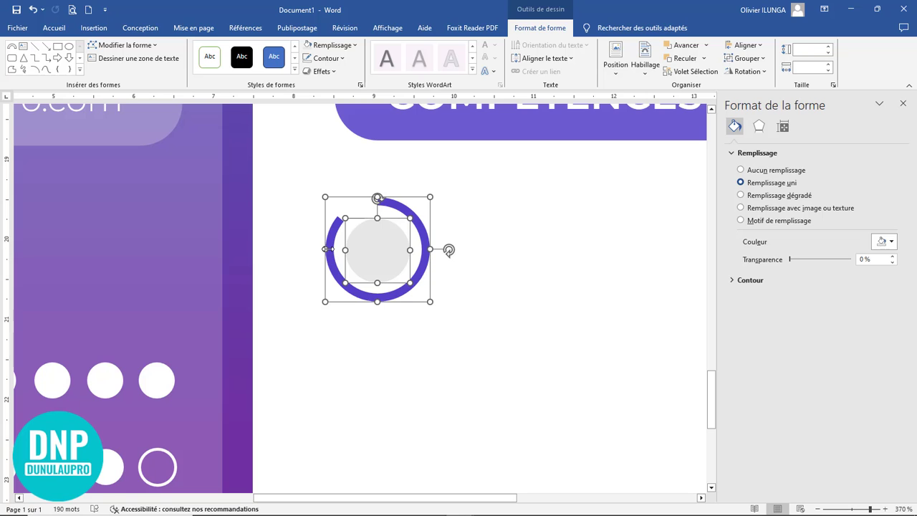
left_click(747, 58)
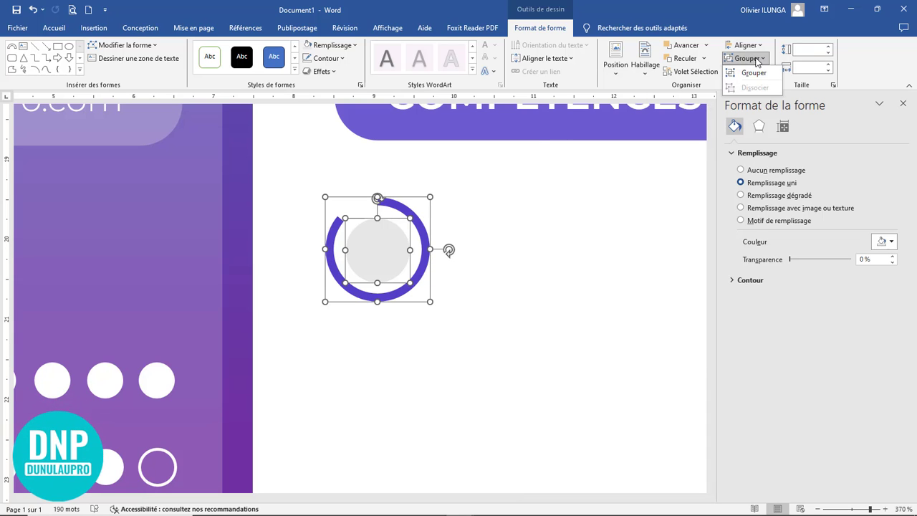
left_click(753, 74)
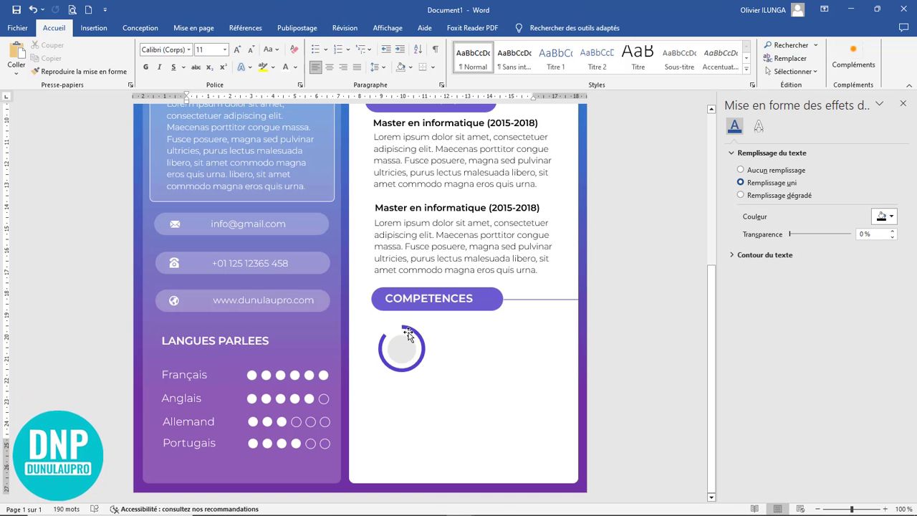
Thicken the violet band of the ring slightly within the grouped gauge.
double_click(411, 330)
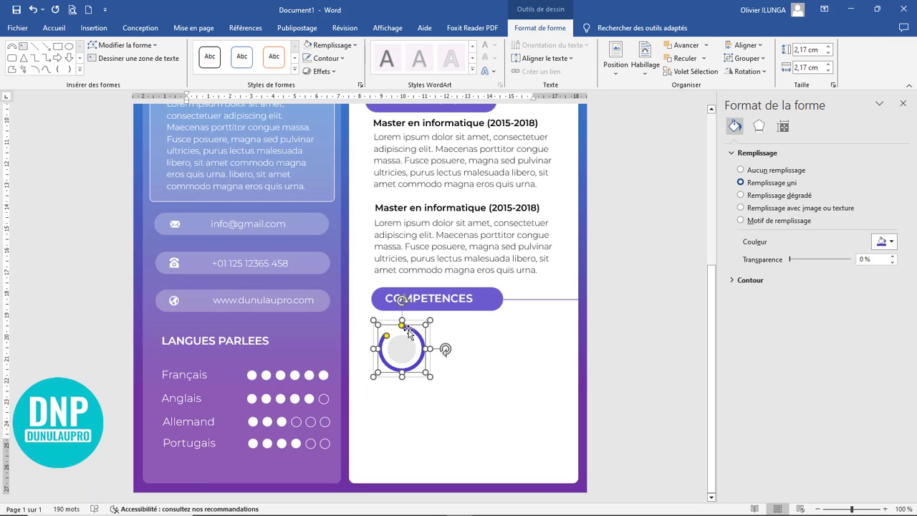
scroll(416, 341, "up", 10, "ctrl")
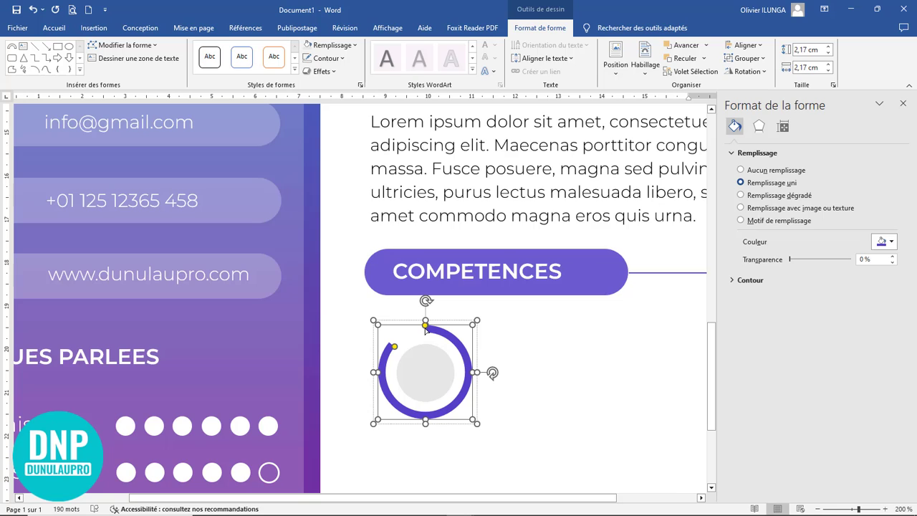
left_click_drag(394, 348, 398, 347)
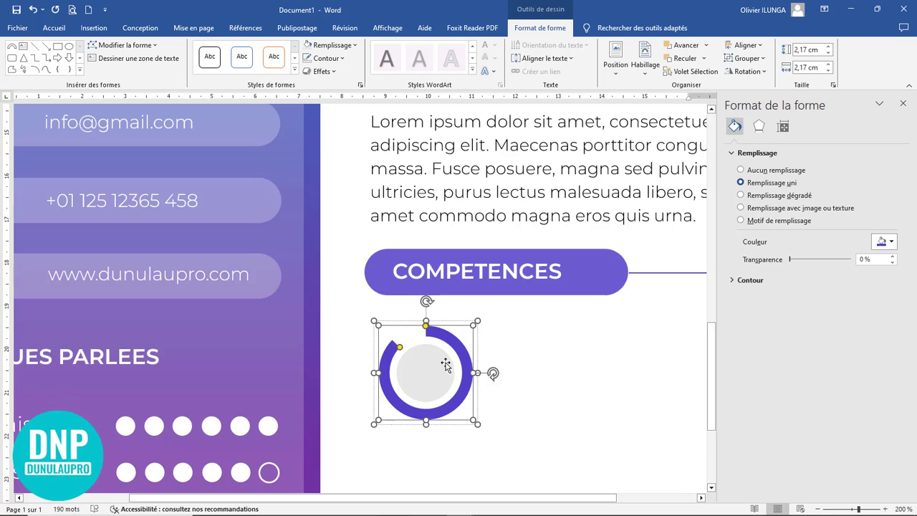
left_click(545, 364)
left_click(451, 347)
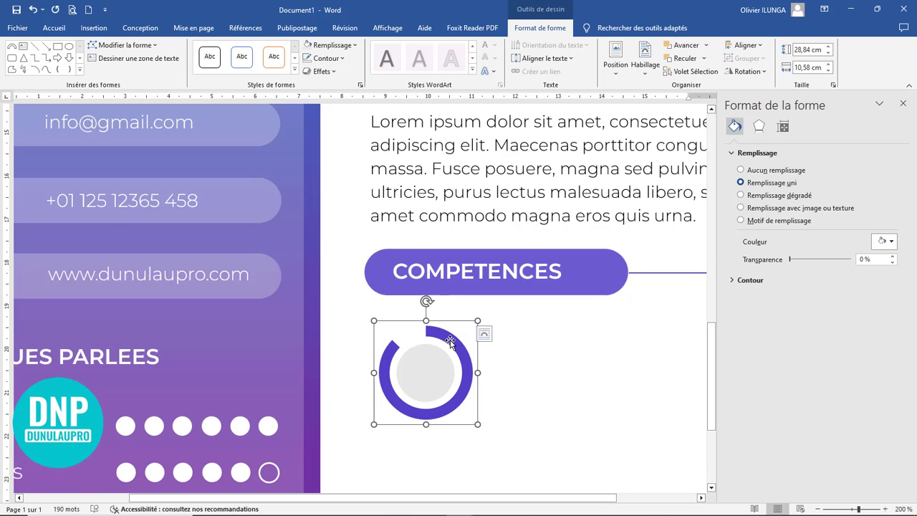
Duplicate the gauge into a two-by-two grid of four gauges below the Competences heading, with wide space between the columns.
scroll(510, 344, "down", 3)
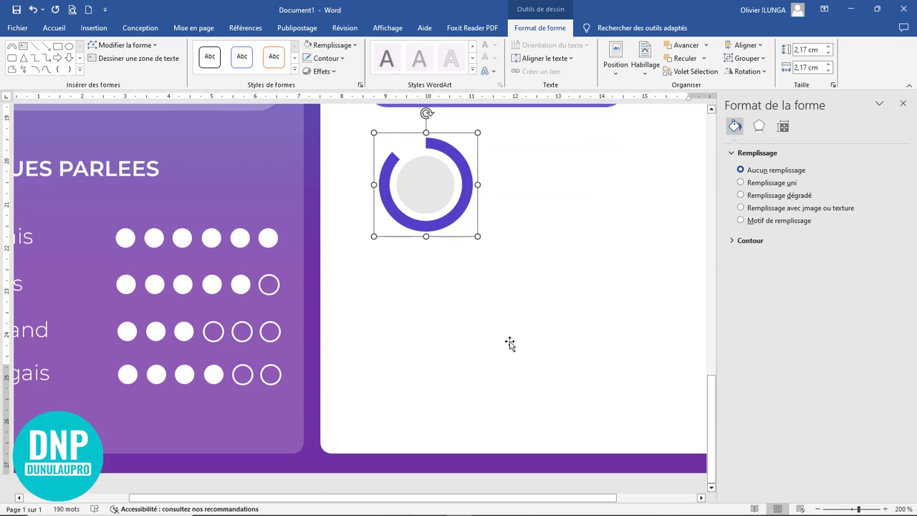
scroll(511, 268, "down", 5)
scroll(512, 269, "down", 6)
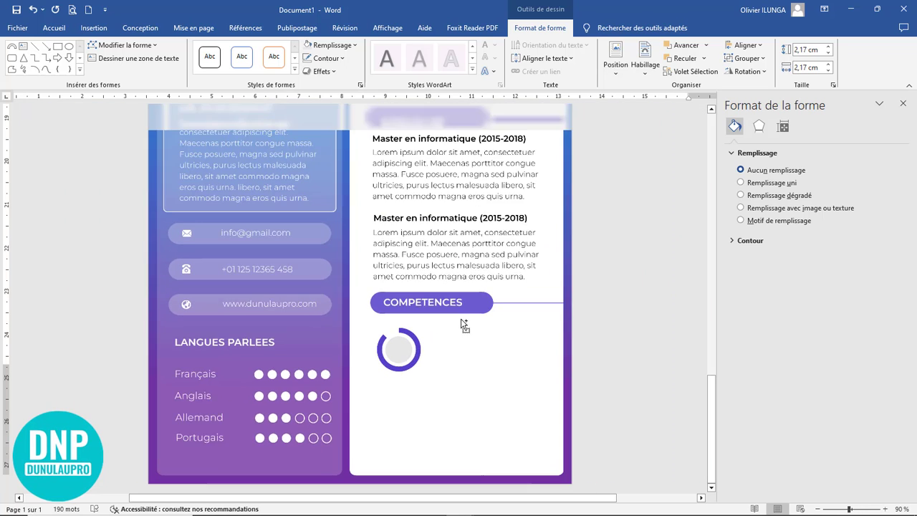
left_click_drag(418, 360, 523, 358)
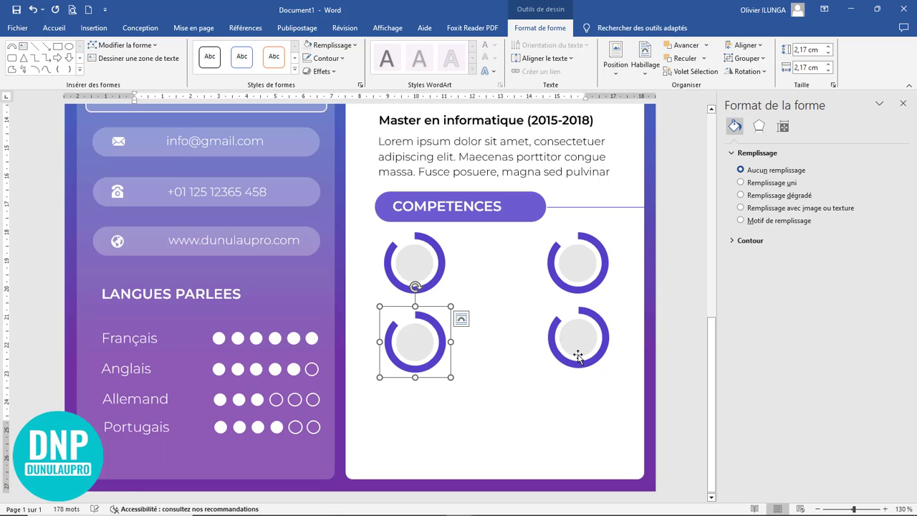
left_click(577, 356)
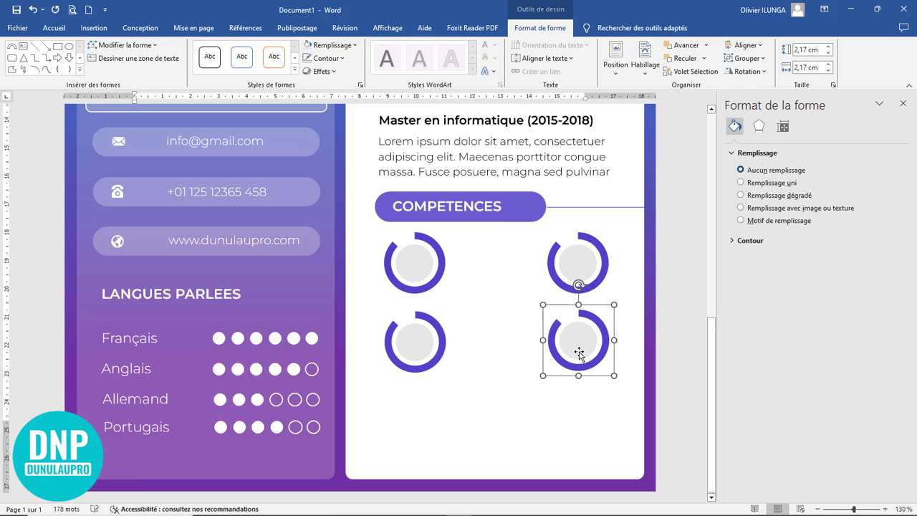
left_click(512, 367)
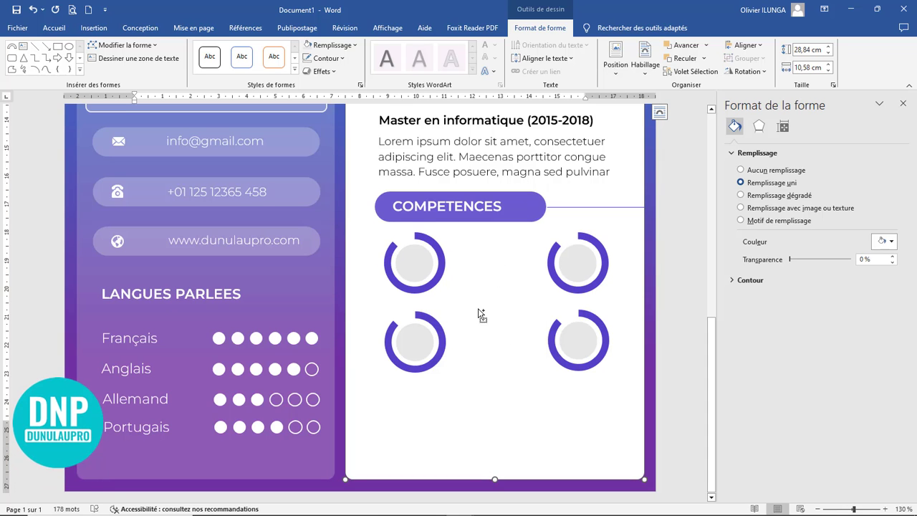
scroll(477, 308, "down", 8, "ctrl")
scroll(478, 308, "up", 2, "ctrl")
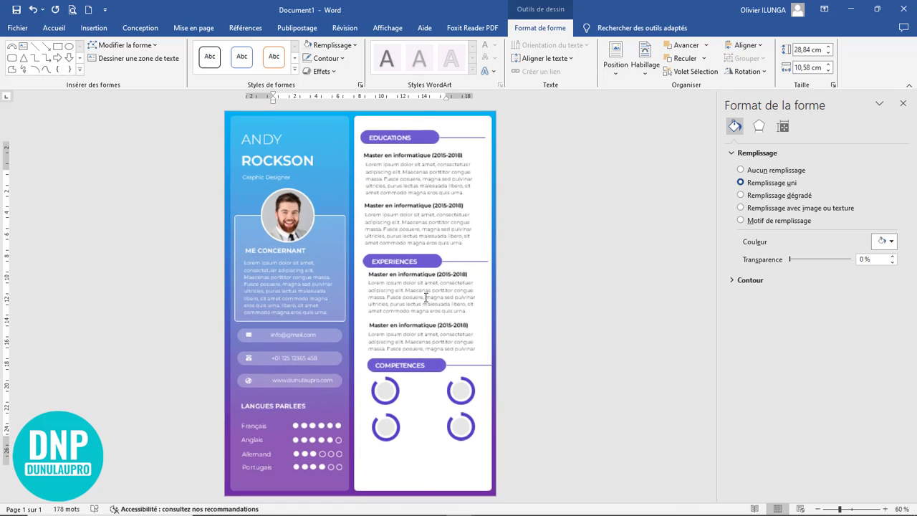
Paste the copied Ps, Ai, in and Xd logos and park them on the sidebar around the Langues parlées heading.
left_click(54, 30)
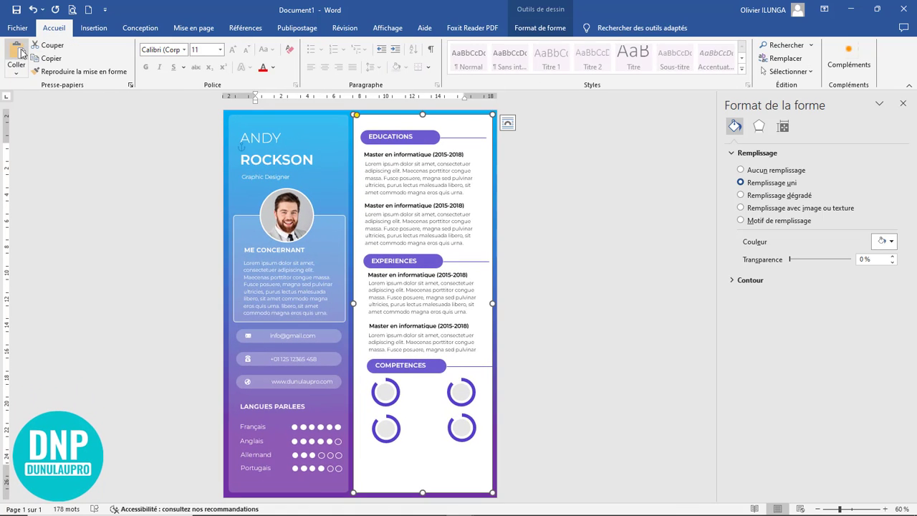
left_click(22, 53)
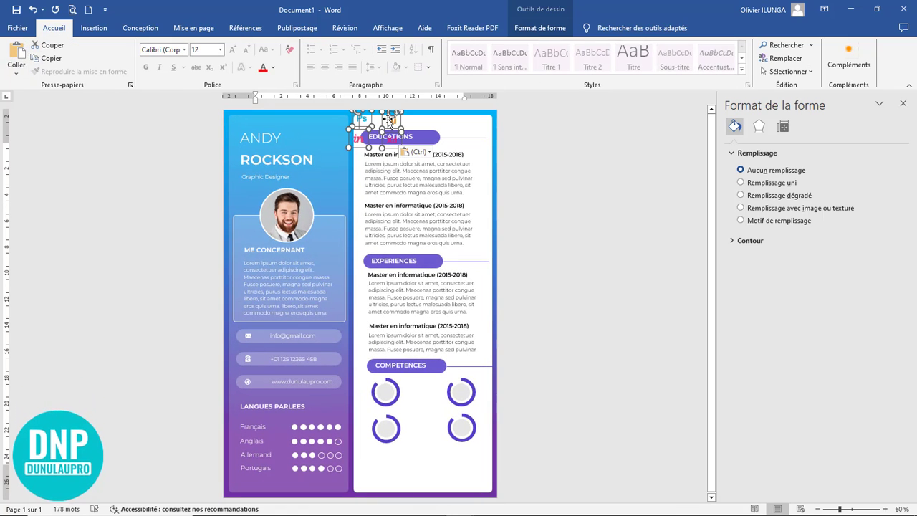
left_click_drag(387, 122, 303, 389)
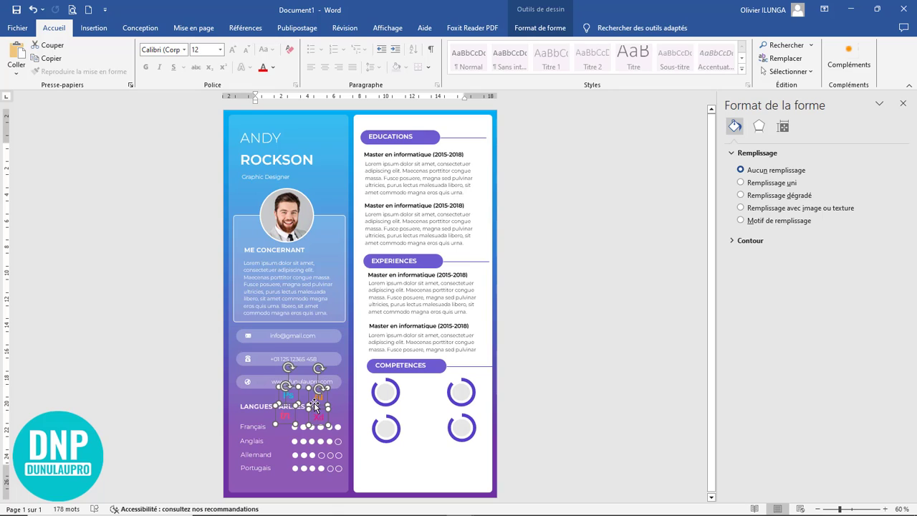
left_click_drag(317, 402, 453, 336)
left_click(34, 10)
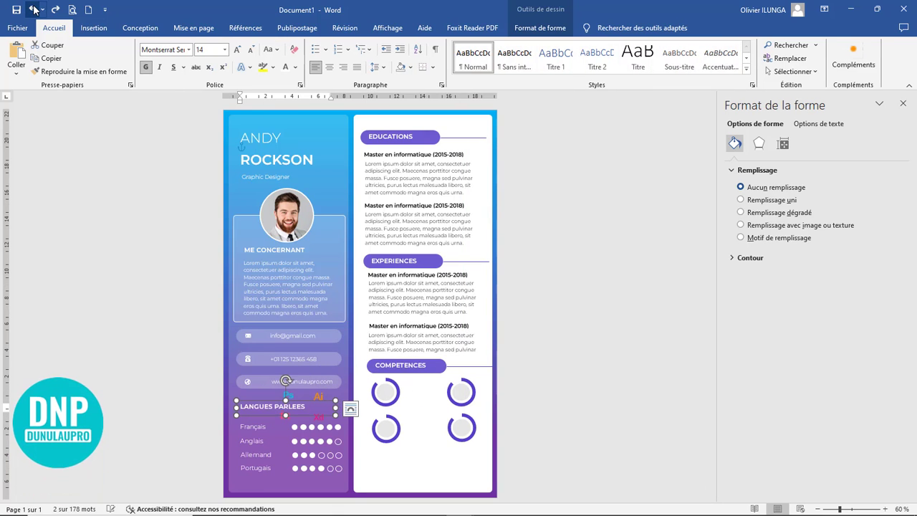
Place the Ps logo in the centre of the upper-left gauge under Competences.
left_click(385, 450)
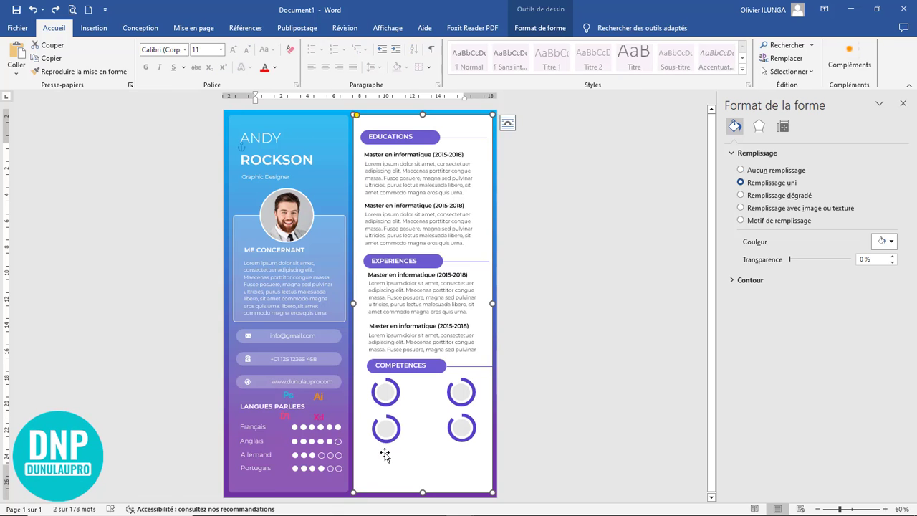
scroll(385, 450, "up", 7, "ctrl")
scroll(369, 414, "down", 5)
scroll(369, 414, "down", 3)
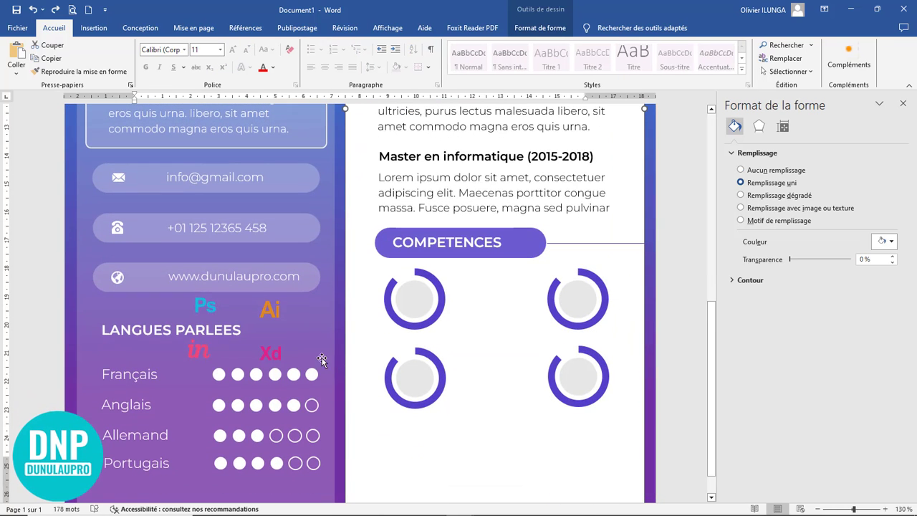
left_click(271, 310)
left_click(199, 307)
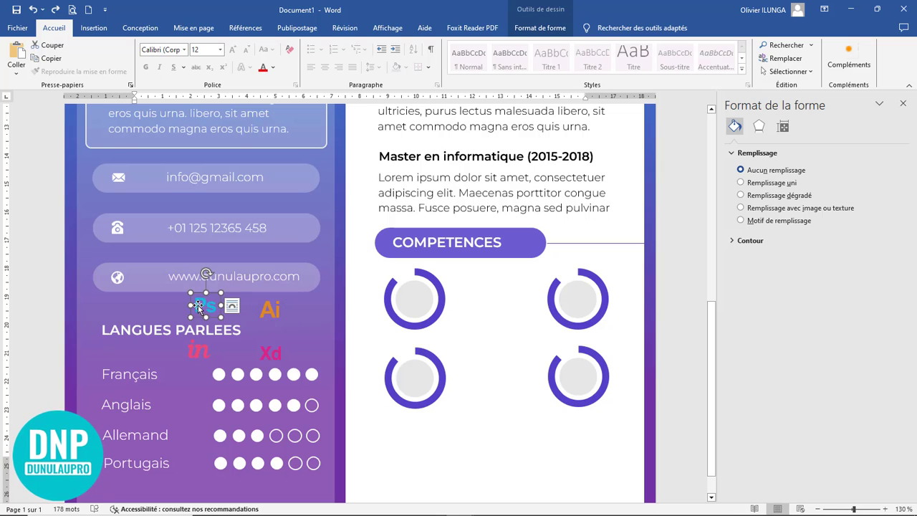
left_click_drag(208, 307, 407, 297)
scroll(486, 340, "up", 5, "ctrl")
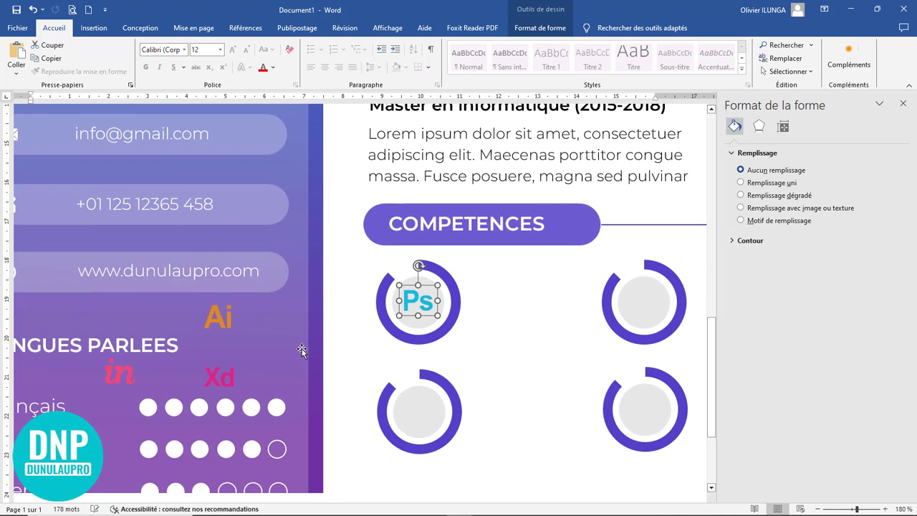
Place the Xd logo in the centre of the upper-right gauge.
left_click(221, 316)
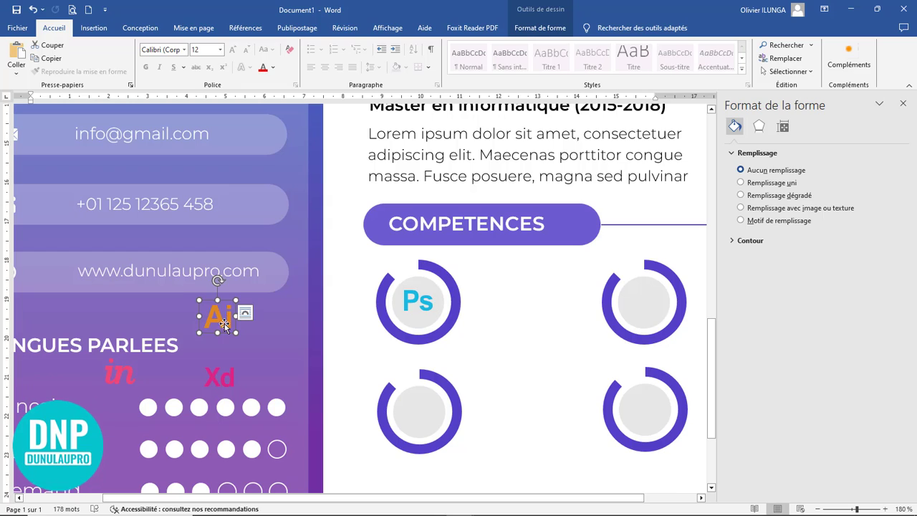
left_click(223, 378)
left_click_drag(227, 378, 651, 303)
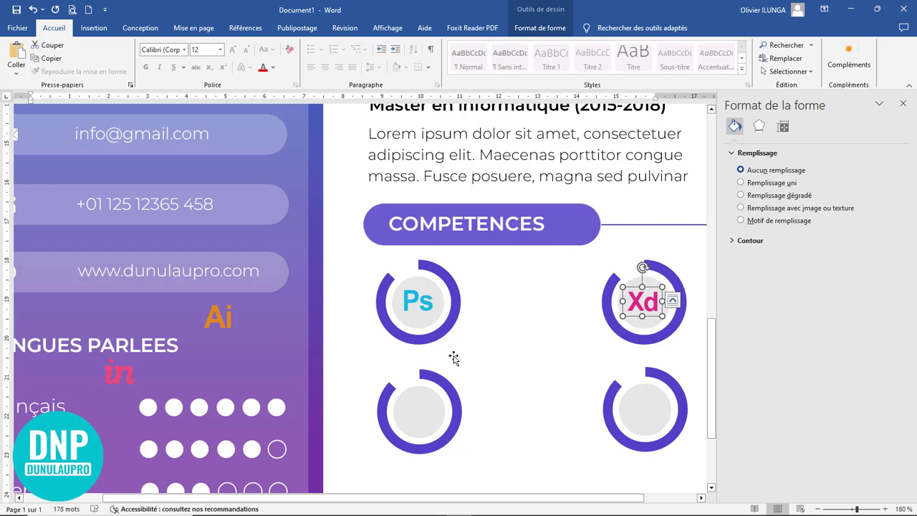
Place the Ai logo in the lower-left gauge and the in logo in the lower-right gauge.
left_click(217, 324)
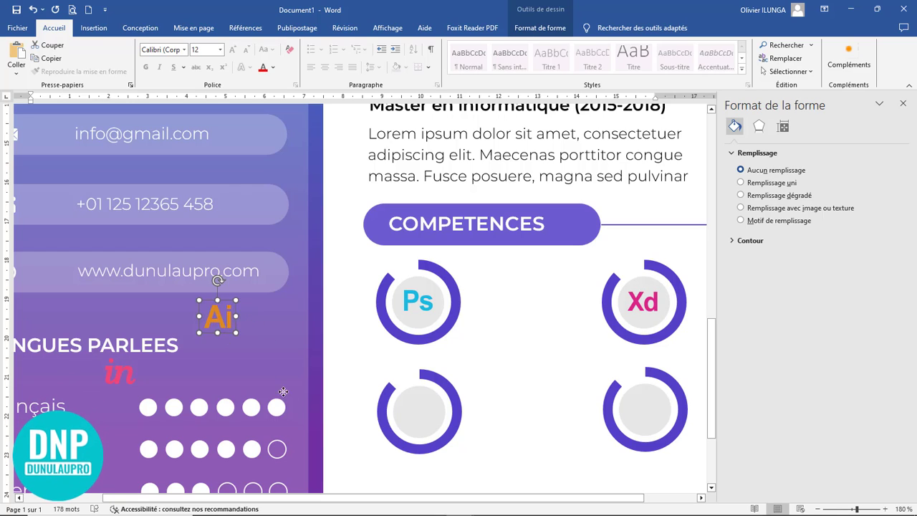
left_click_drag(217, 323, 416, 417)
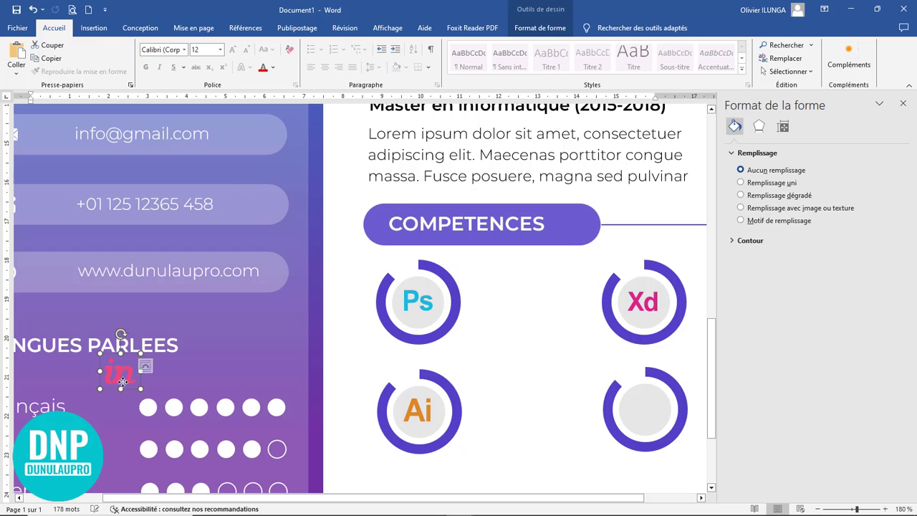
left_click_drag(118, 377, 648, 410)
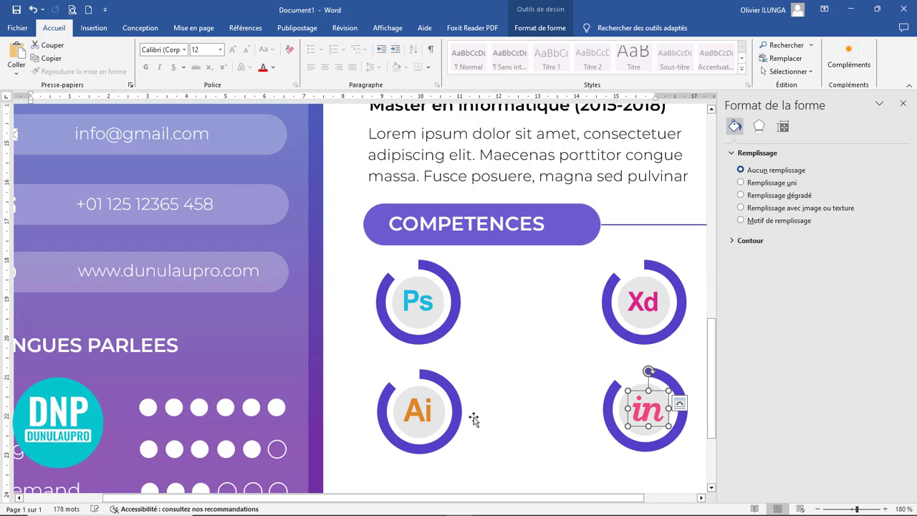
Duplicate the Competences heading with its line and place the copy on the white panel below the lower gauges.
left_click(435, 442)
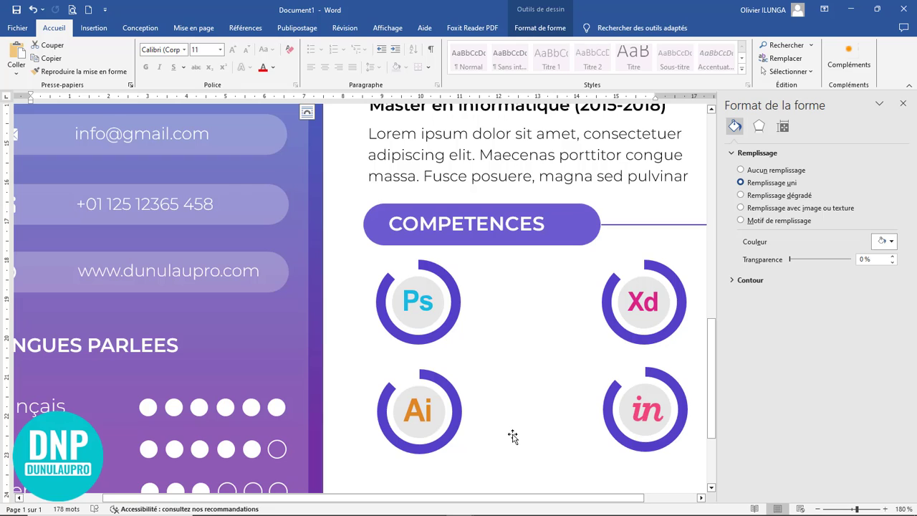
scroll(516, 371, "down", 2)
scroll(487, 251, "up", 3)
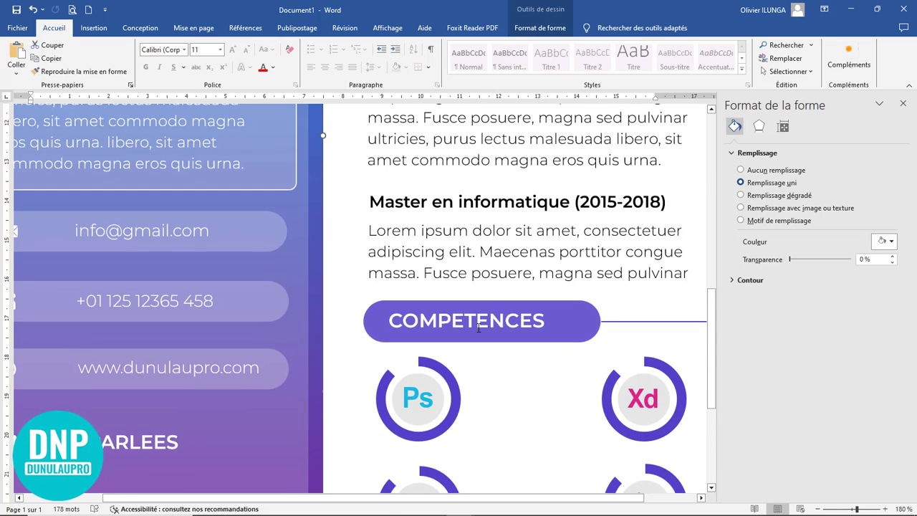
scroll(487, 301, "down", 9, "ctrl")
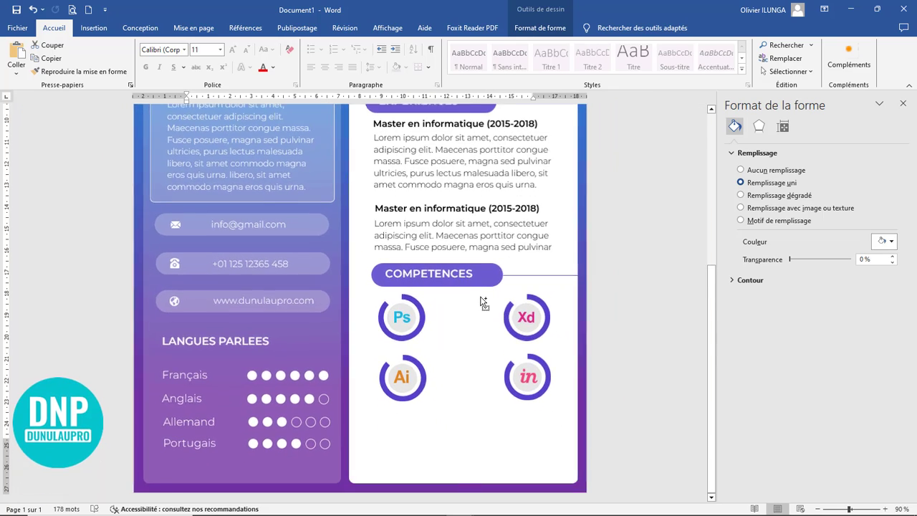
left_click(472, 294)
left_click(436, 292)
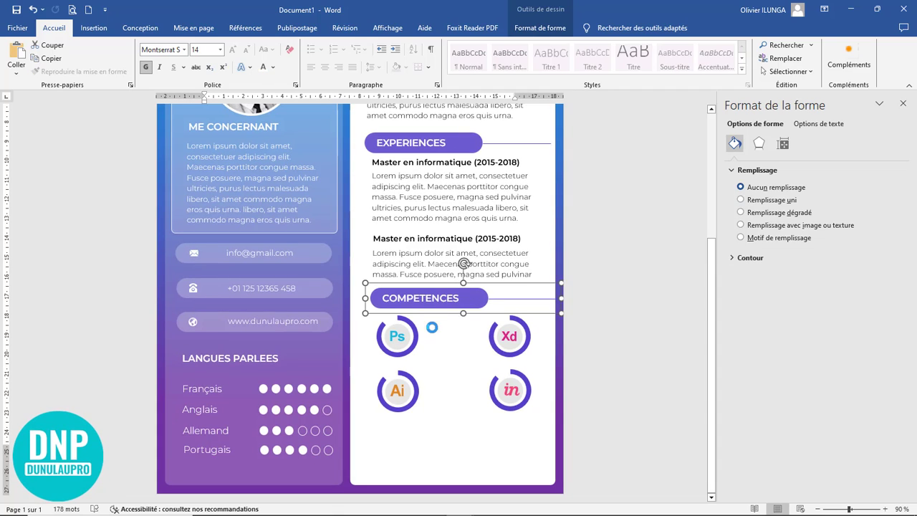
left_click_drag(432, 328, 354, 428, "ctrl")
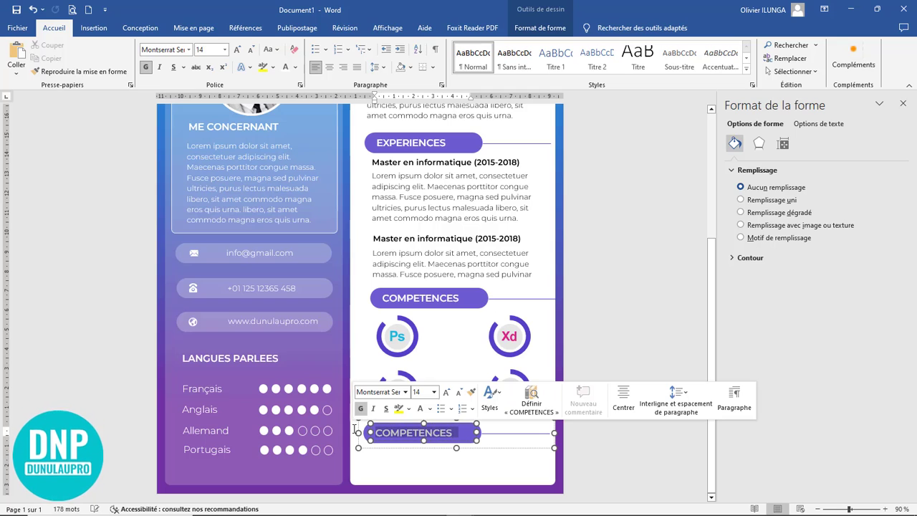
Replace the copied heading's text with Divertissements and convert it to uppercase.
type("Di")
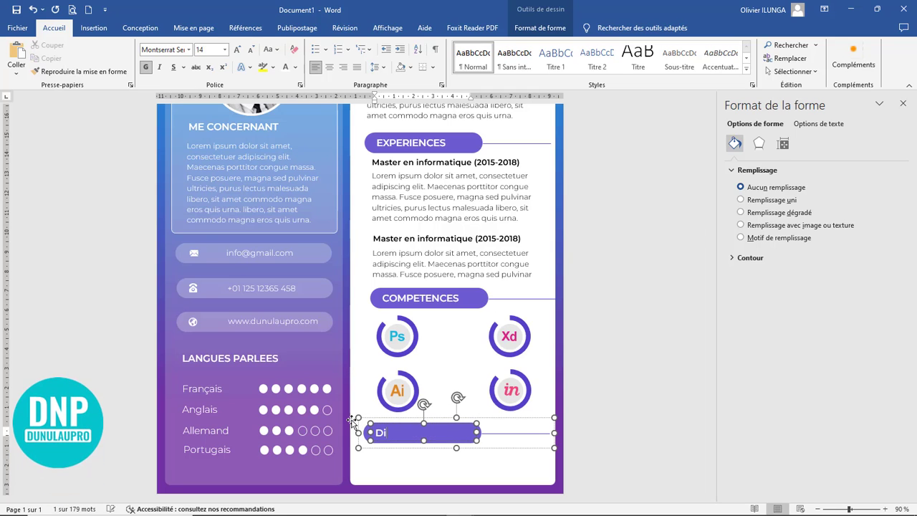
type("vertissem")
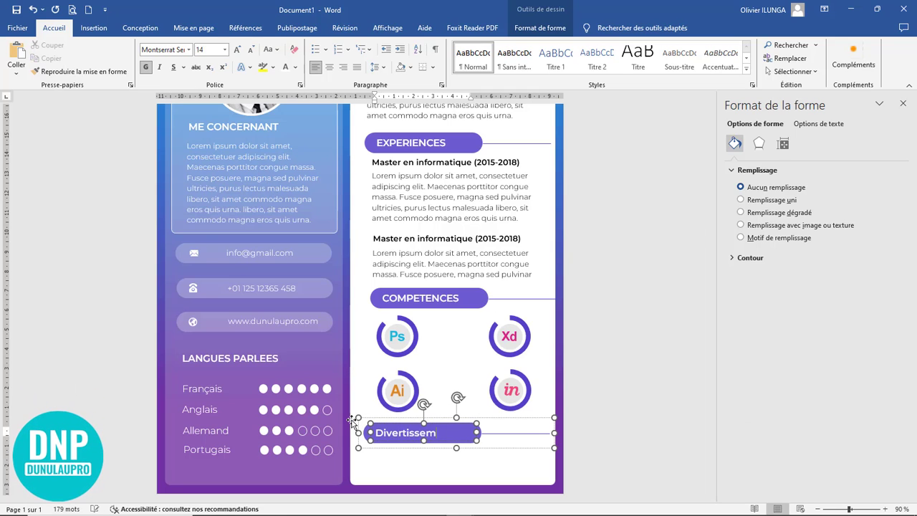
type("ents")
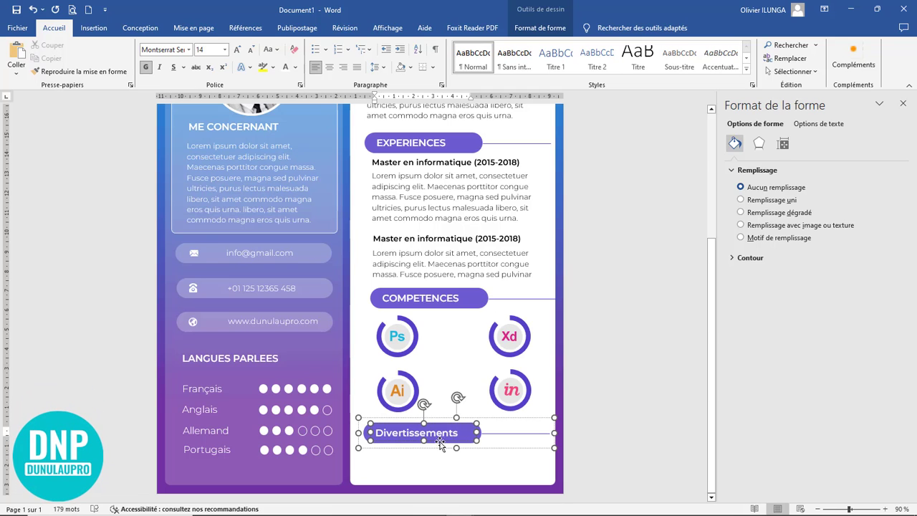
left_click(469, 432)
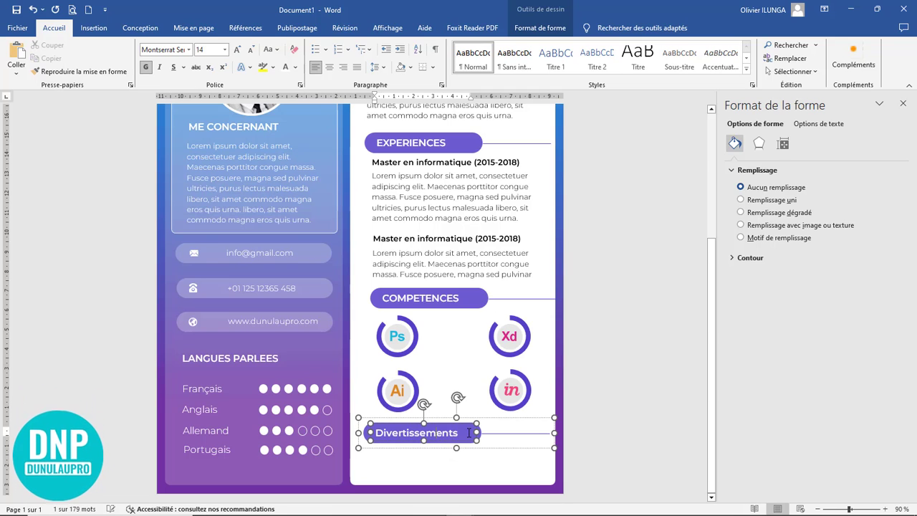
left_click_drag(350, 431, 350, 431)
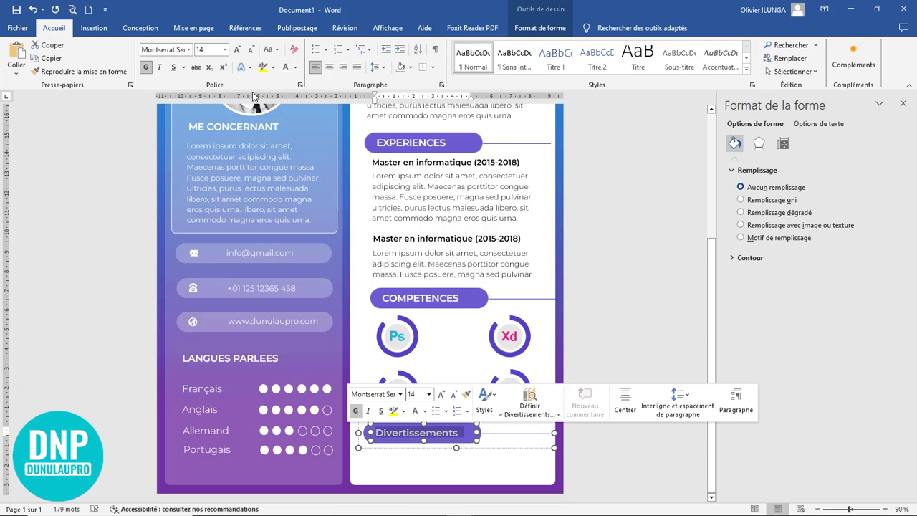
left_click(270, 50)
left_click(297, 91)
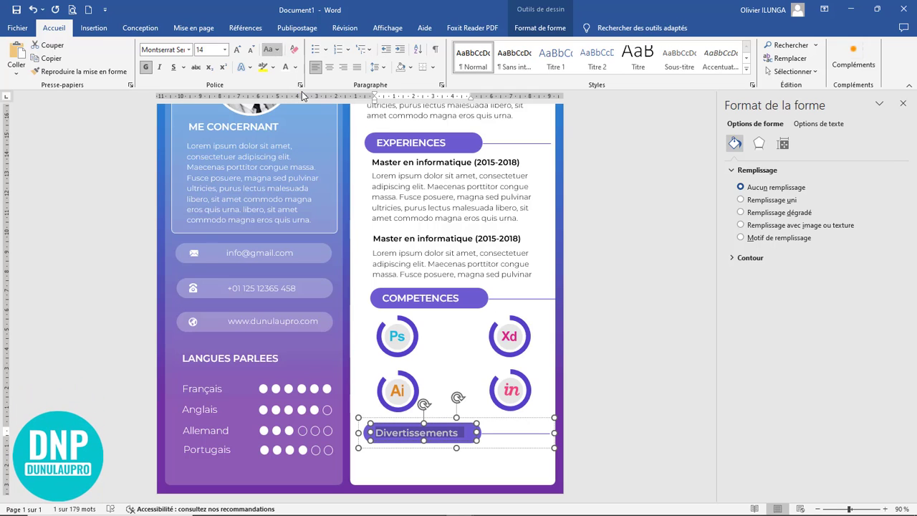
left_click(473, 458)
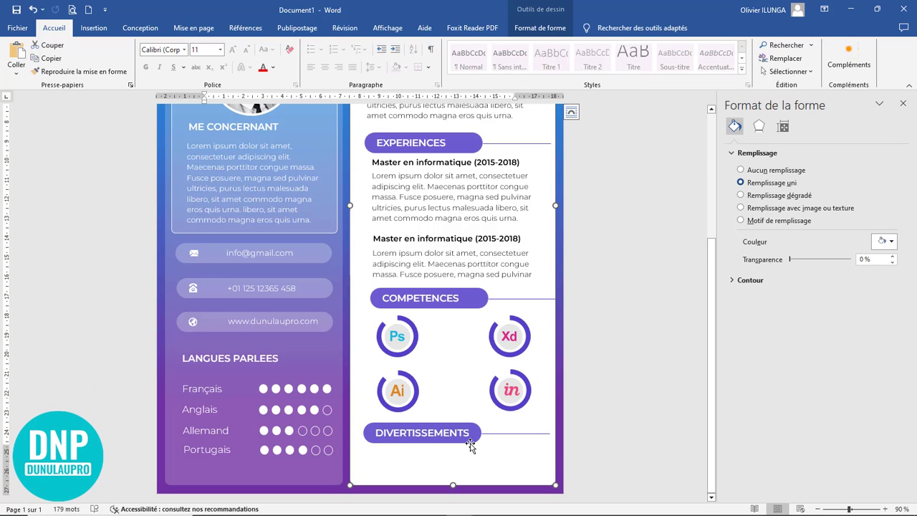
Shift the Competences heading slightly left to line up with the Experiences heading above it.
left_click(465, 304)
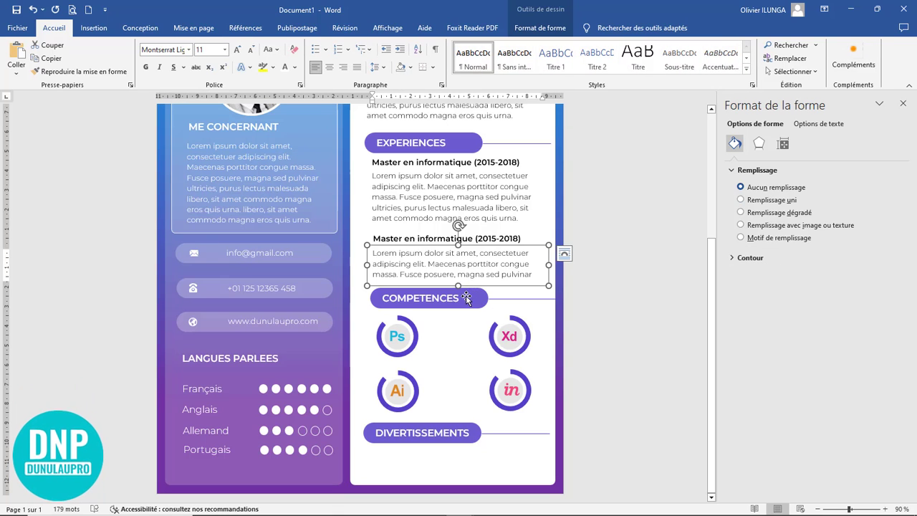
left_click(473, 309)
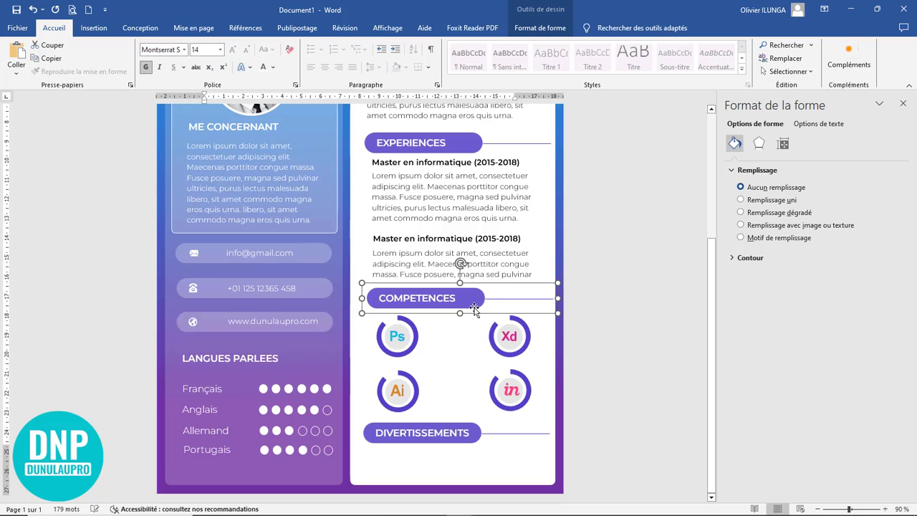
key("Left")
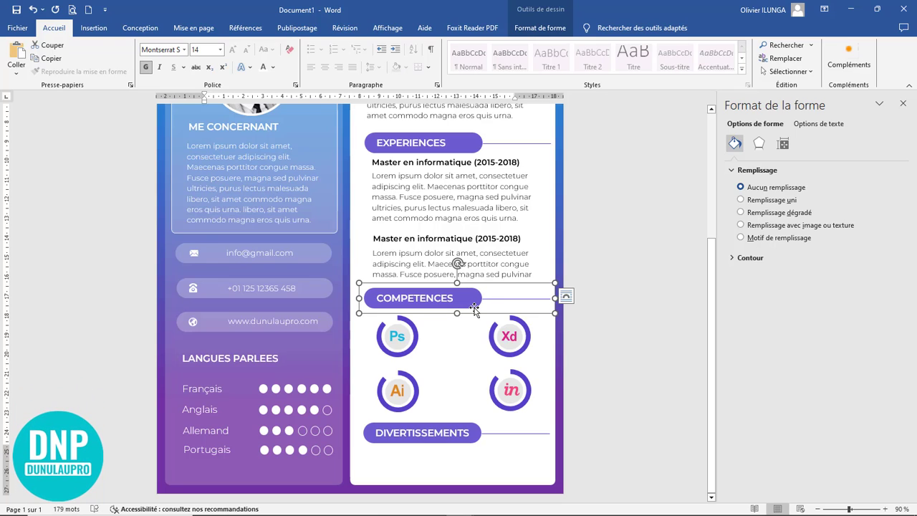
Nudge the Divertissements heading slightly left and down, away from the lower gauges.
left_click(432, 425)
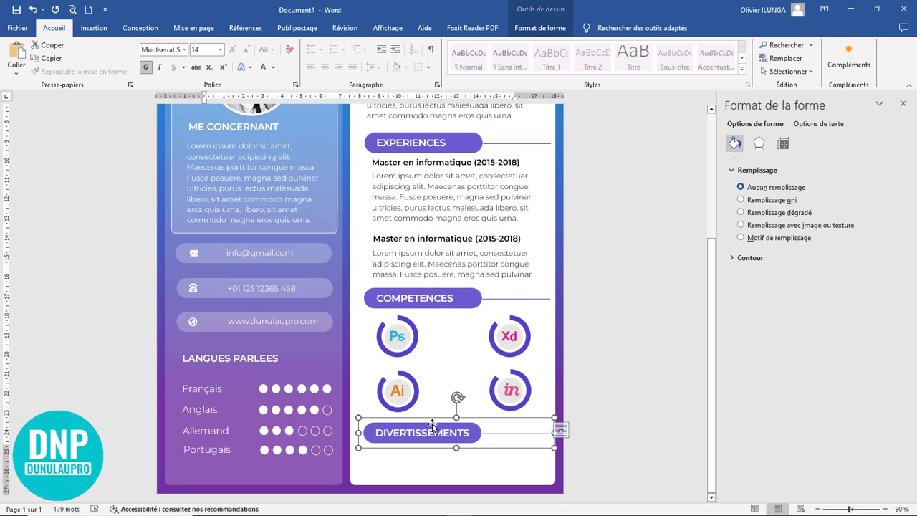
key("Left")
key("Left")
key("Left")
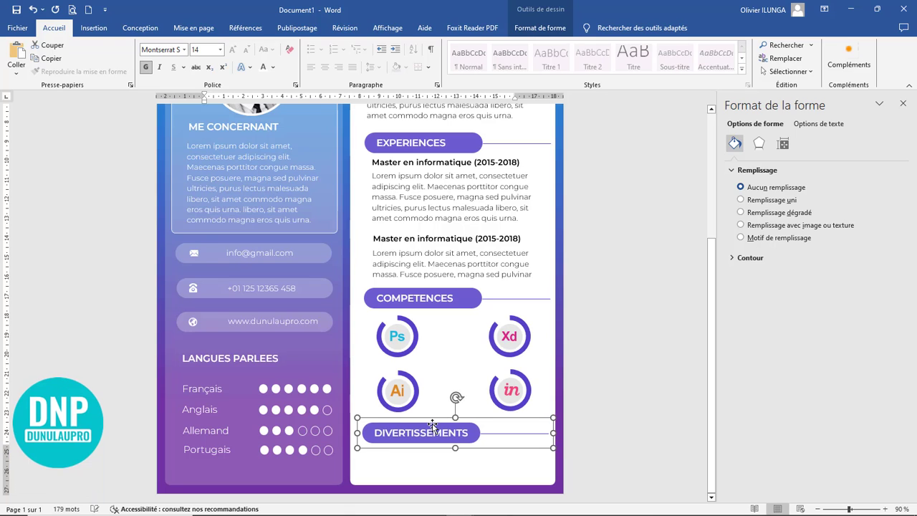
key("Down")
key("Down")
key("Down")
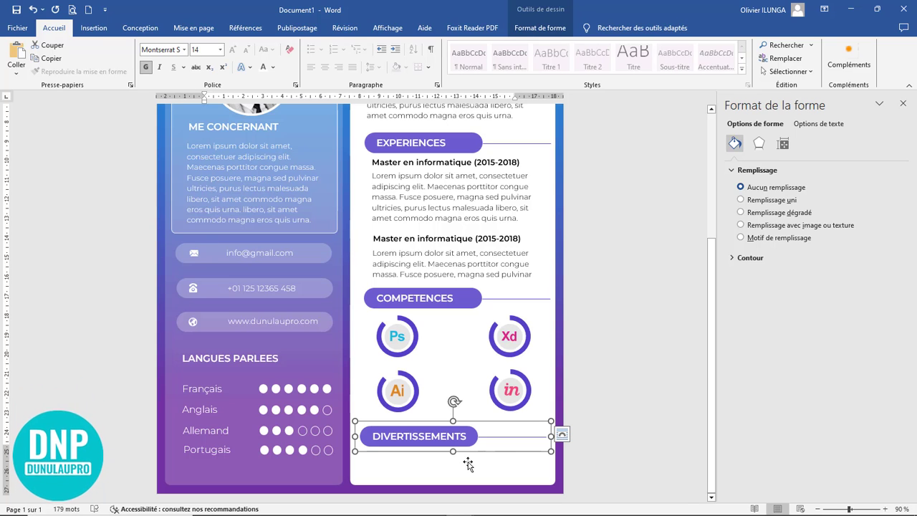
Paste the copied book, basketball, hiker and music-note icons and place them in a row under the Divertissements heading.
key("ctrl+v")
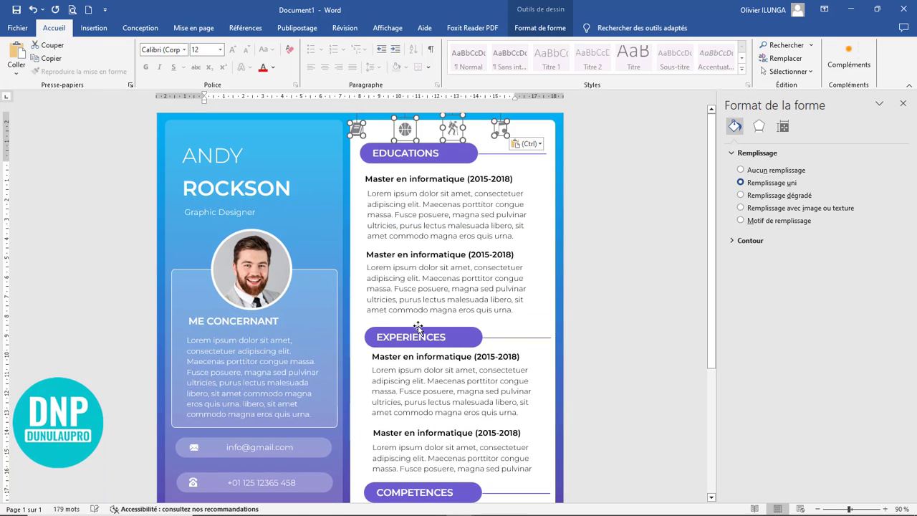
left_click_drag(405, 129, 423, 428)
scroll(423, 428, "down", 5)
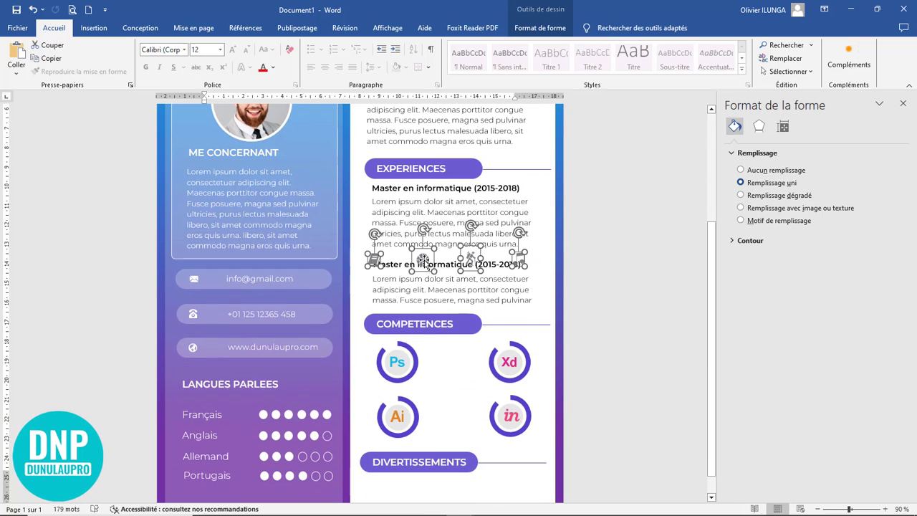
left_click_drag(424, 261, 428, 462)
scroll(457, 436, "down", 1)
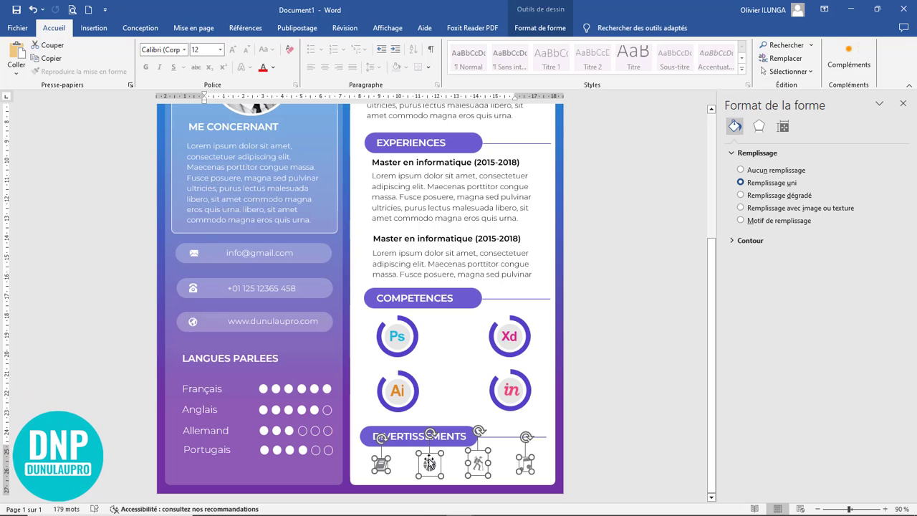
left_click(601, 453)
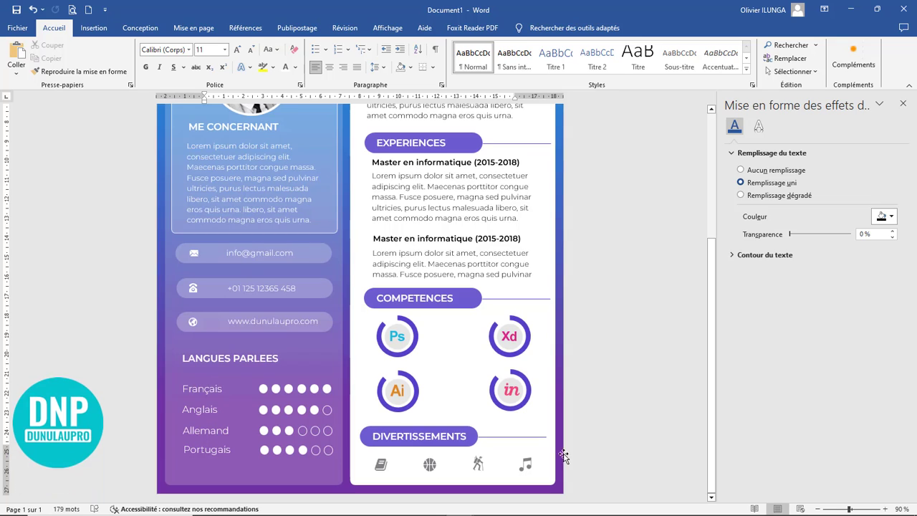
Close the shape formatting pane and align the four Divertissements icons to their vertical middle.
left_click(446, 469)
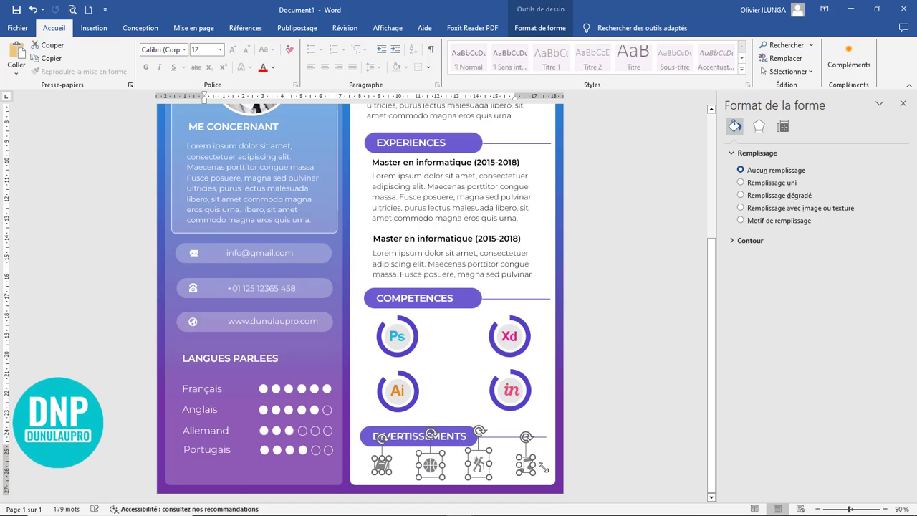
left_click(902, 105)
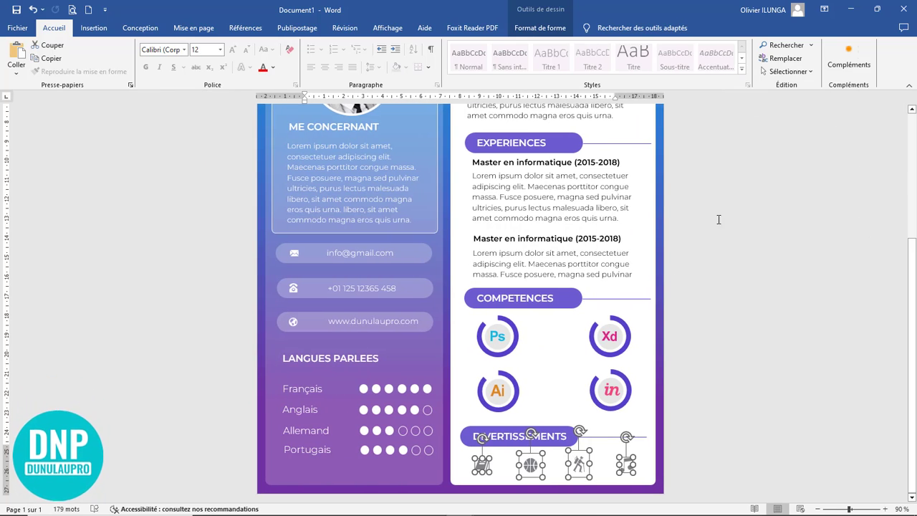
left_click(524, 30)
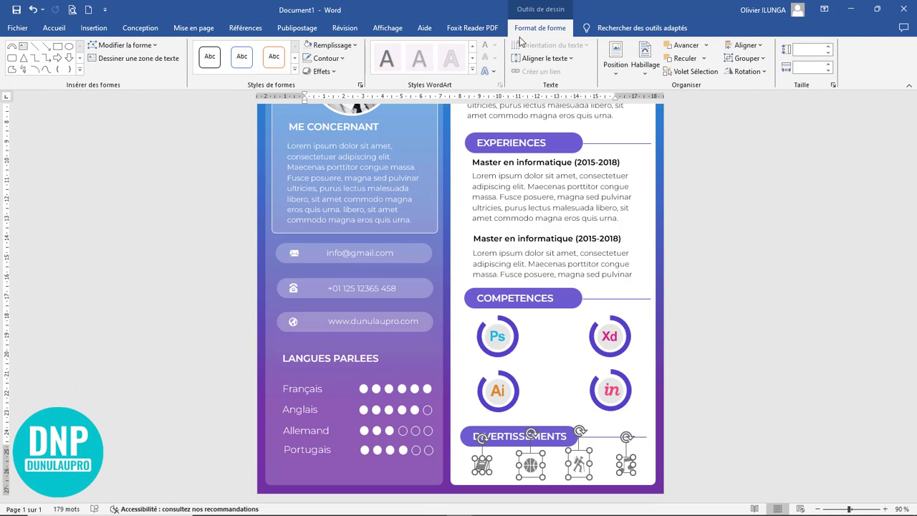
left_click(759, 45)
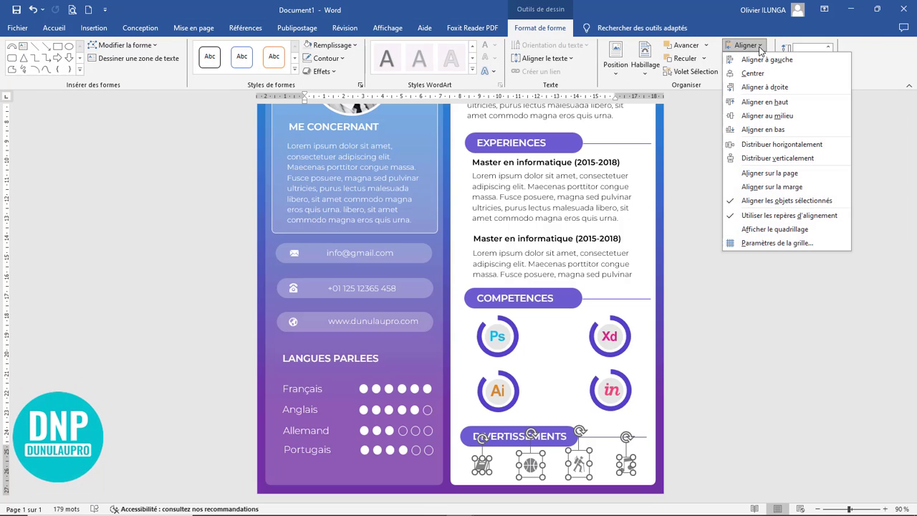
left_click(768, 116)
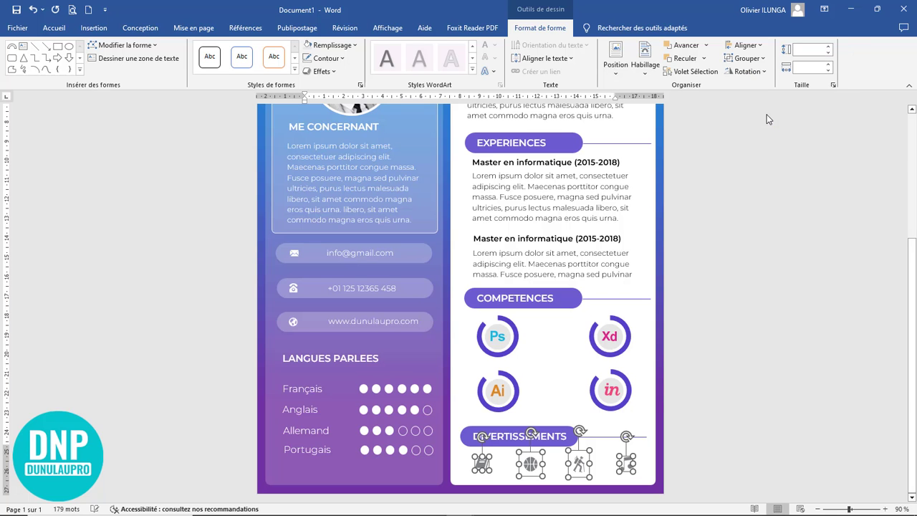
left_click(715, 409)
Examine the finished CV as a whole page and close up, from the header to the Divertissements icons.
scroll(716, 410, "down", 5)
scroll(716, 410, "up", 3)
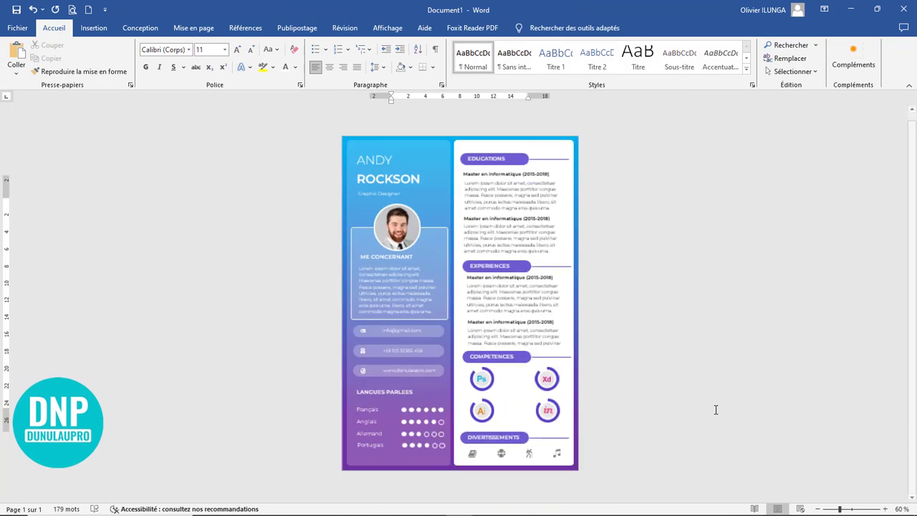
scroll(715, 409, "down", 2)
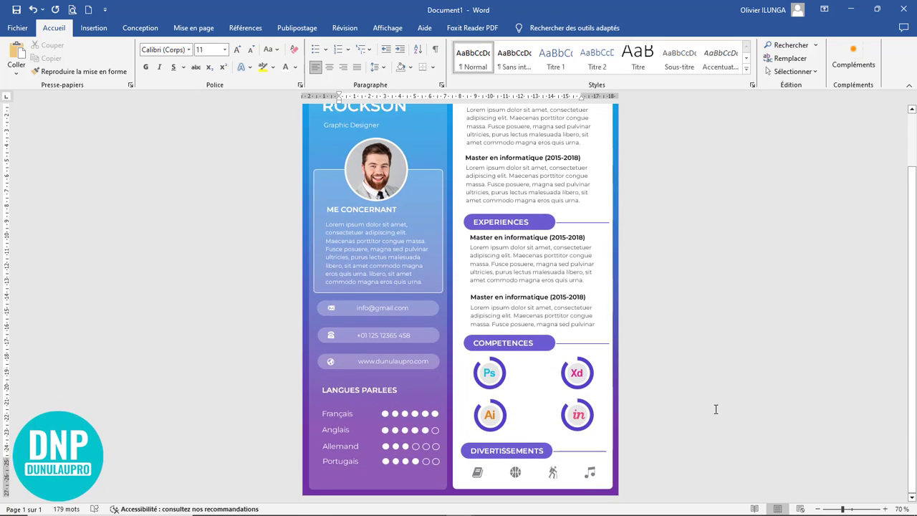
scroll(716, 409, "down", 3)
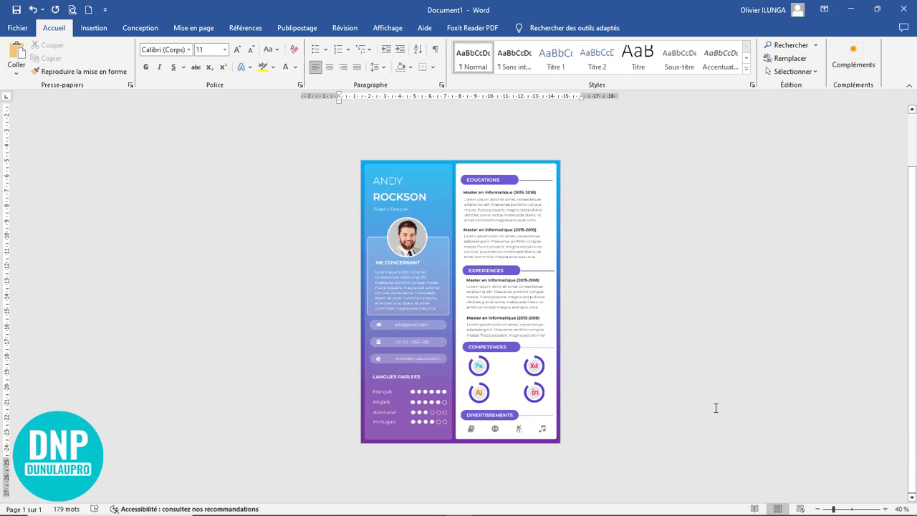
scroll(715, 408, "up", 3)
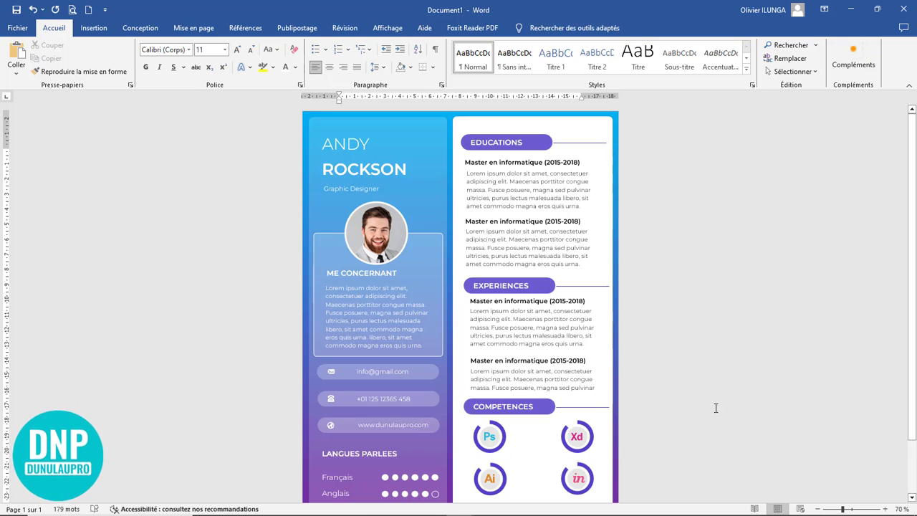
scroll(715, 407, "up", 3)
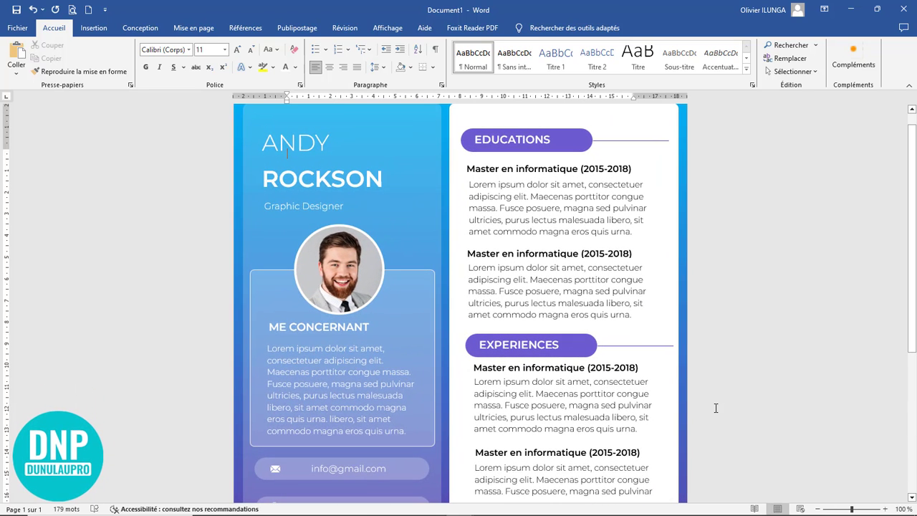
scroll(715, 407, "down", 6)
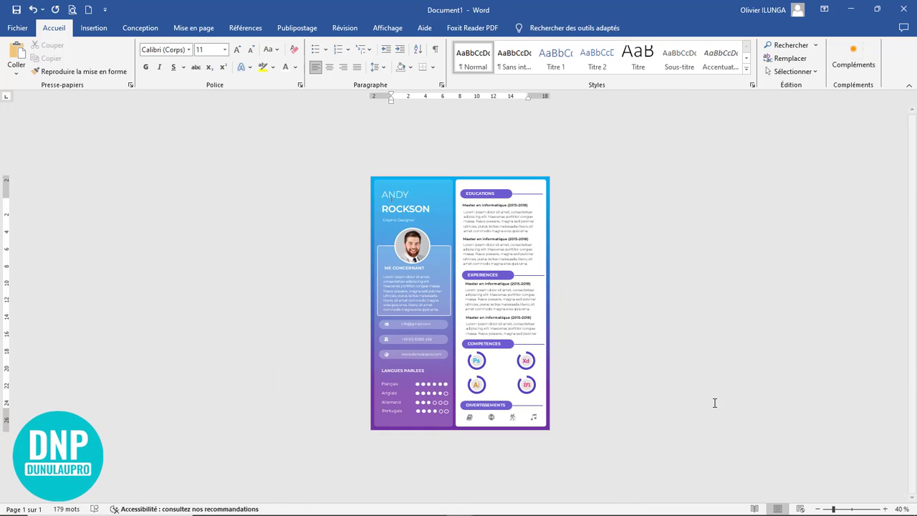
scroll(714, 402, "up", 3)
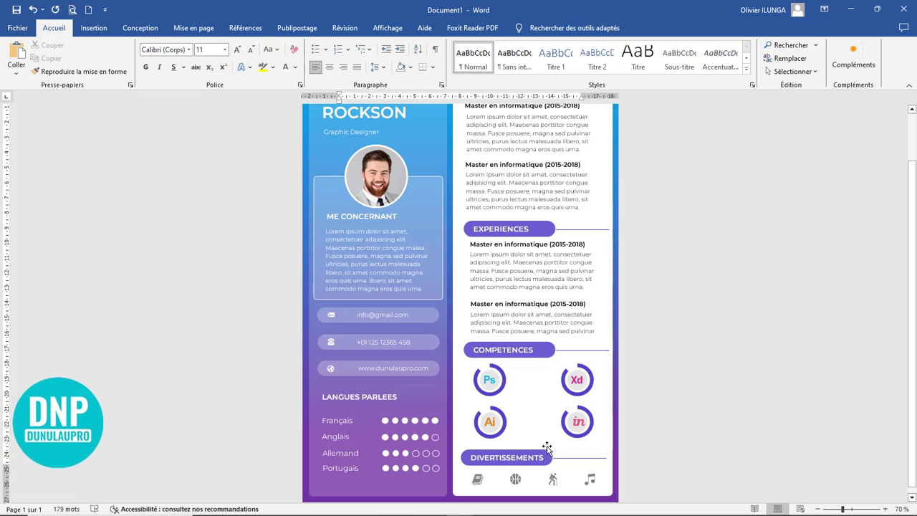
scroll(693, 390, "up", 2)
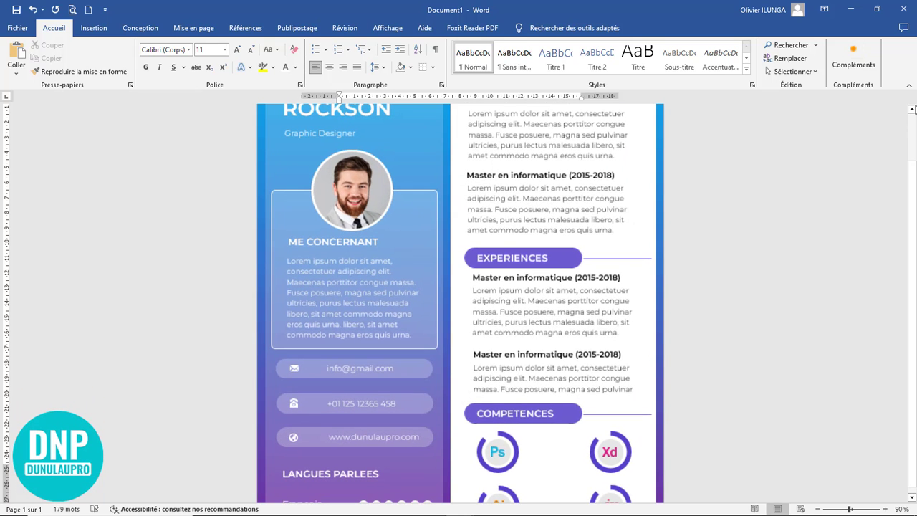
Collapse the ribbon and show the whole CV page at 60 % zoom.
left_click(908, 85)
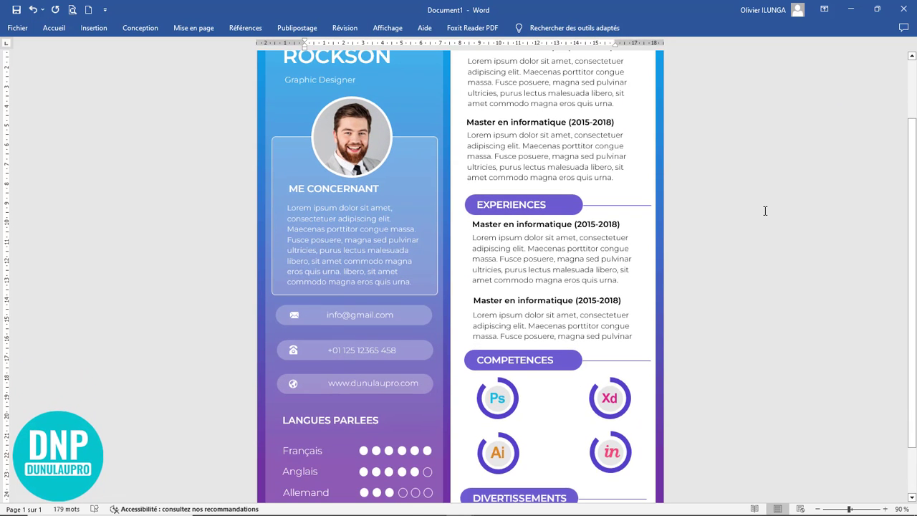
scroll(765, 211, "down", 4)
scroll(765, 210, "up", 1)
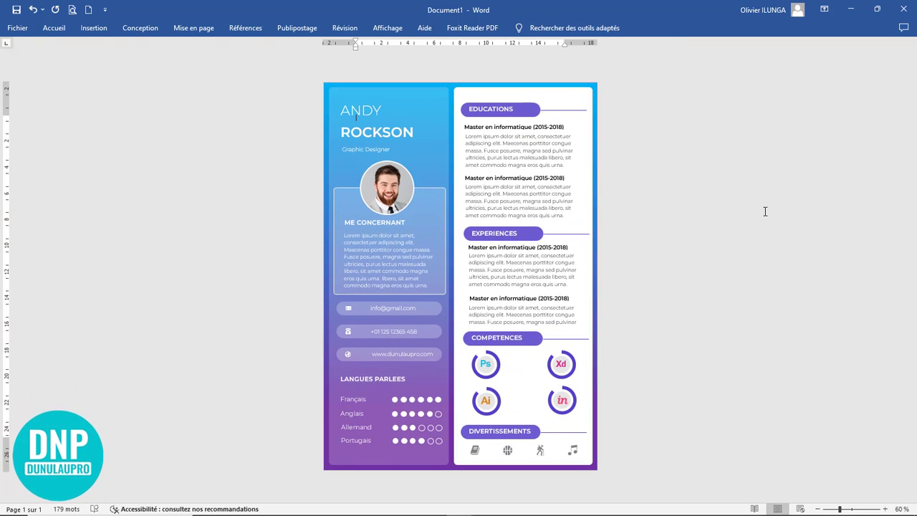